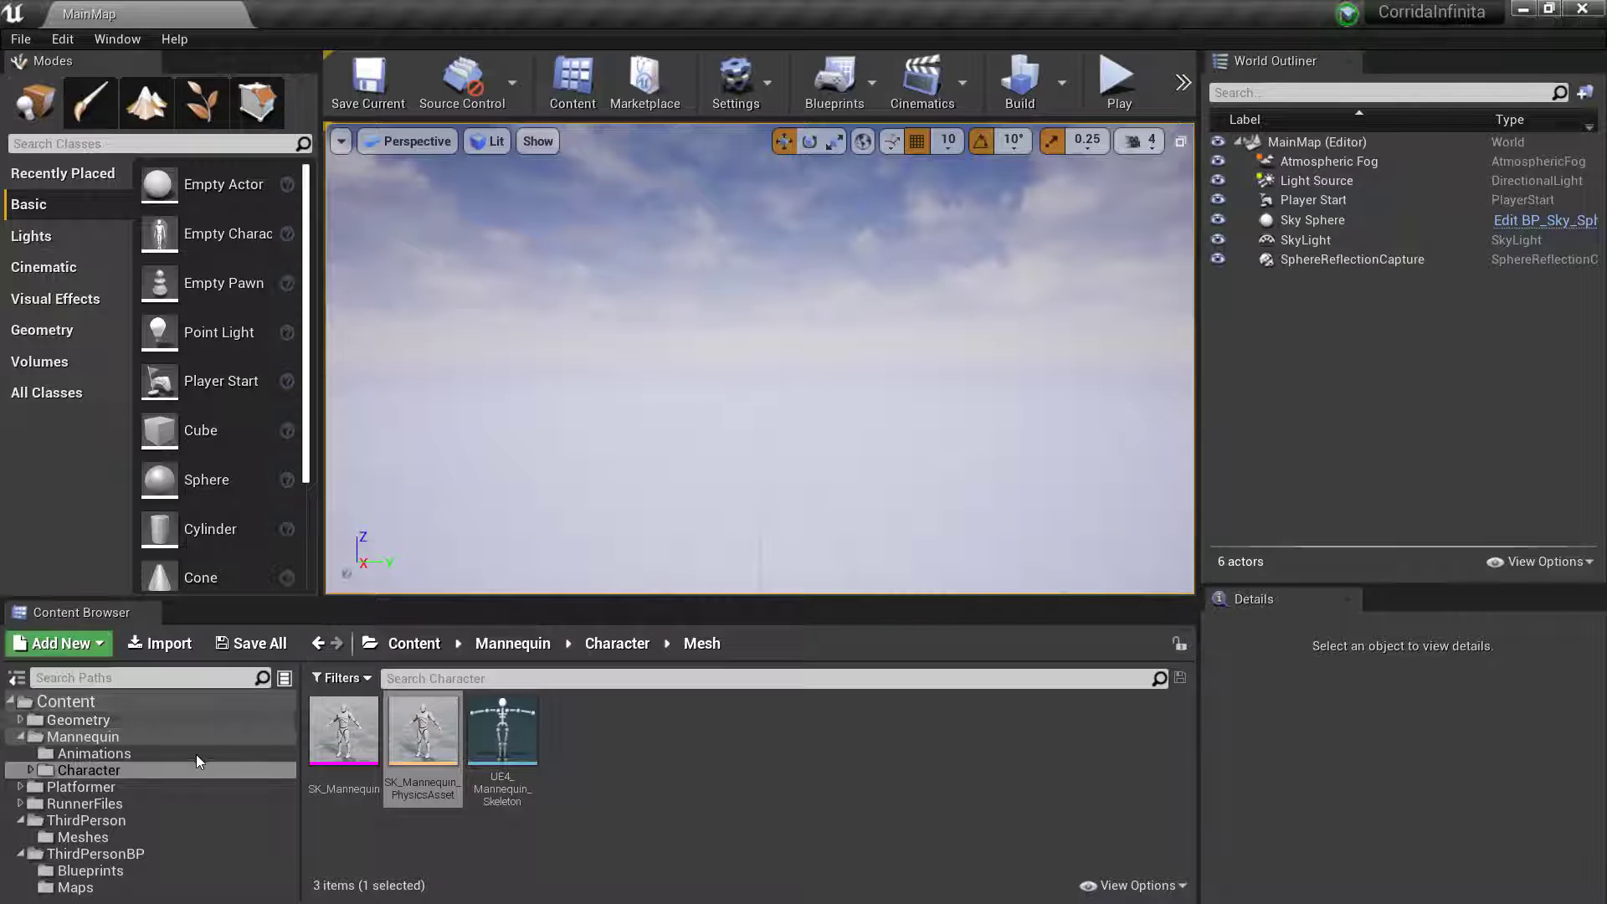
# - Open the ThirdPersonCharacter blueprint from the ThirdPersonBP > Blueprints folder
pyautogui.click(92, 870)
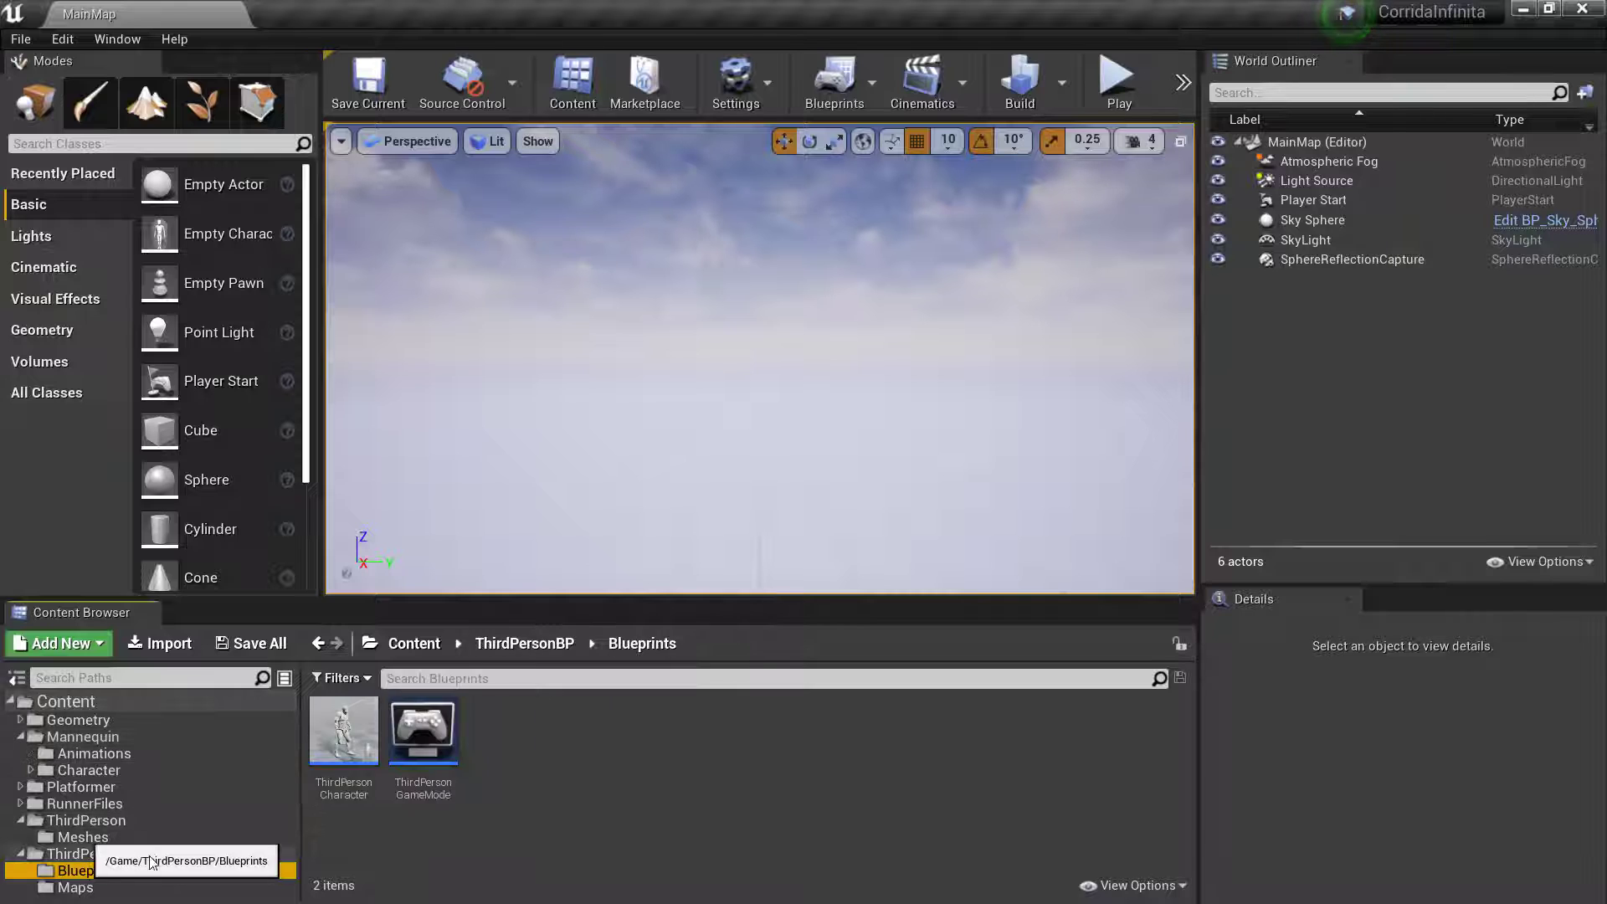
pyautogui.doubleClick(332, 734)
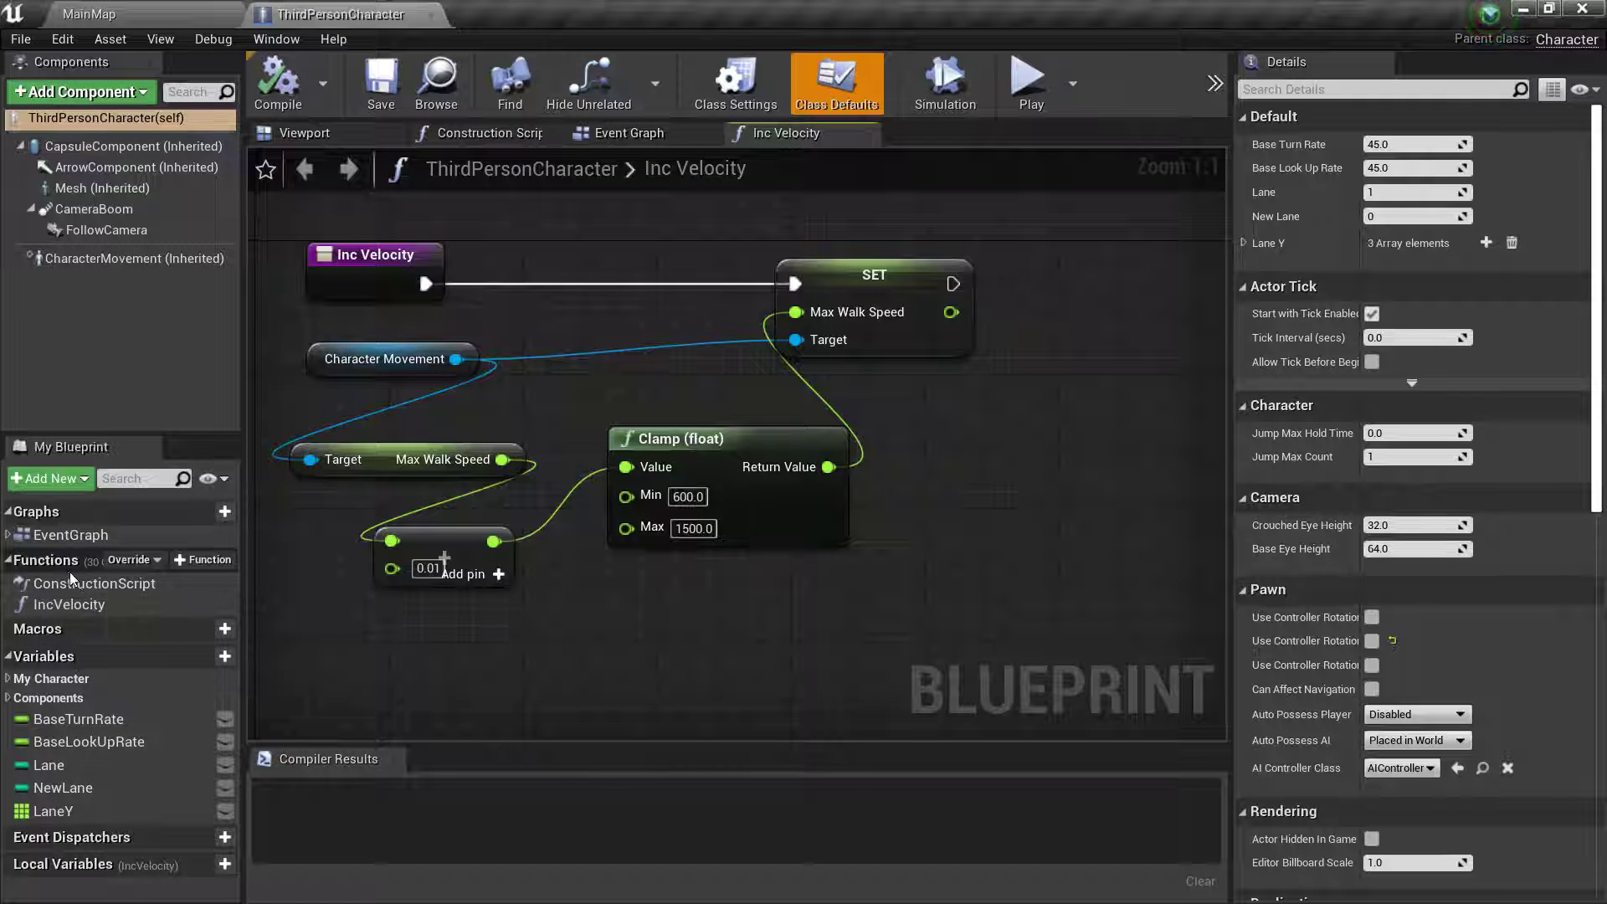
# - Add a function named DeathAnimation and move its entry node to the left
pyautogui.click(183, 563)
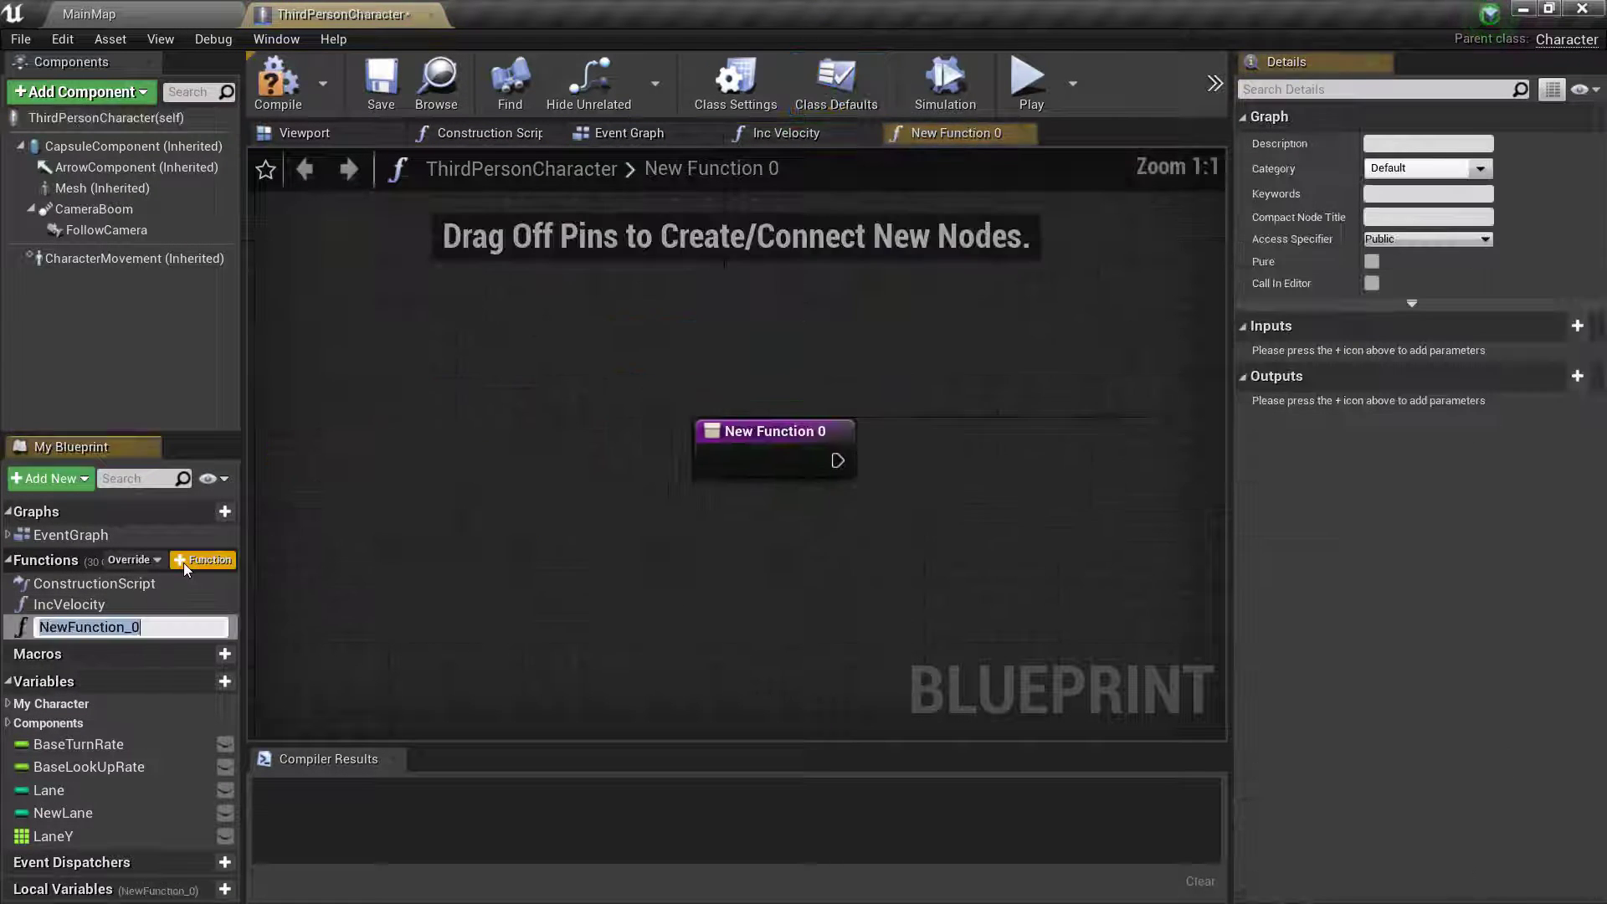
pyautogui.write('De')
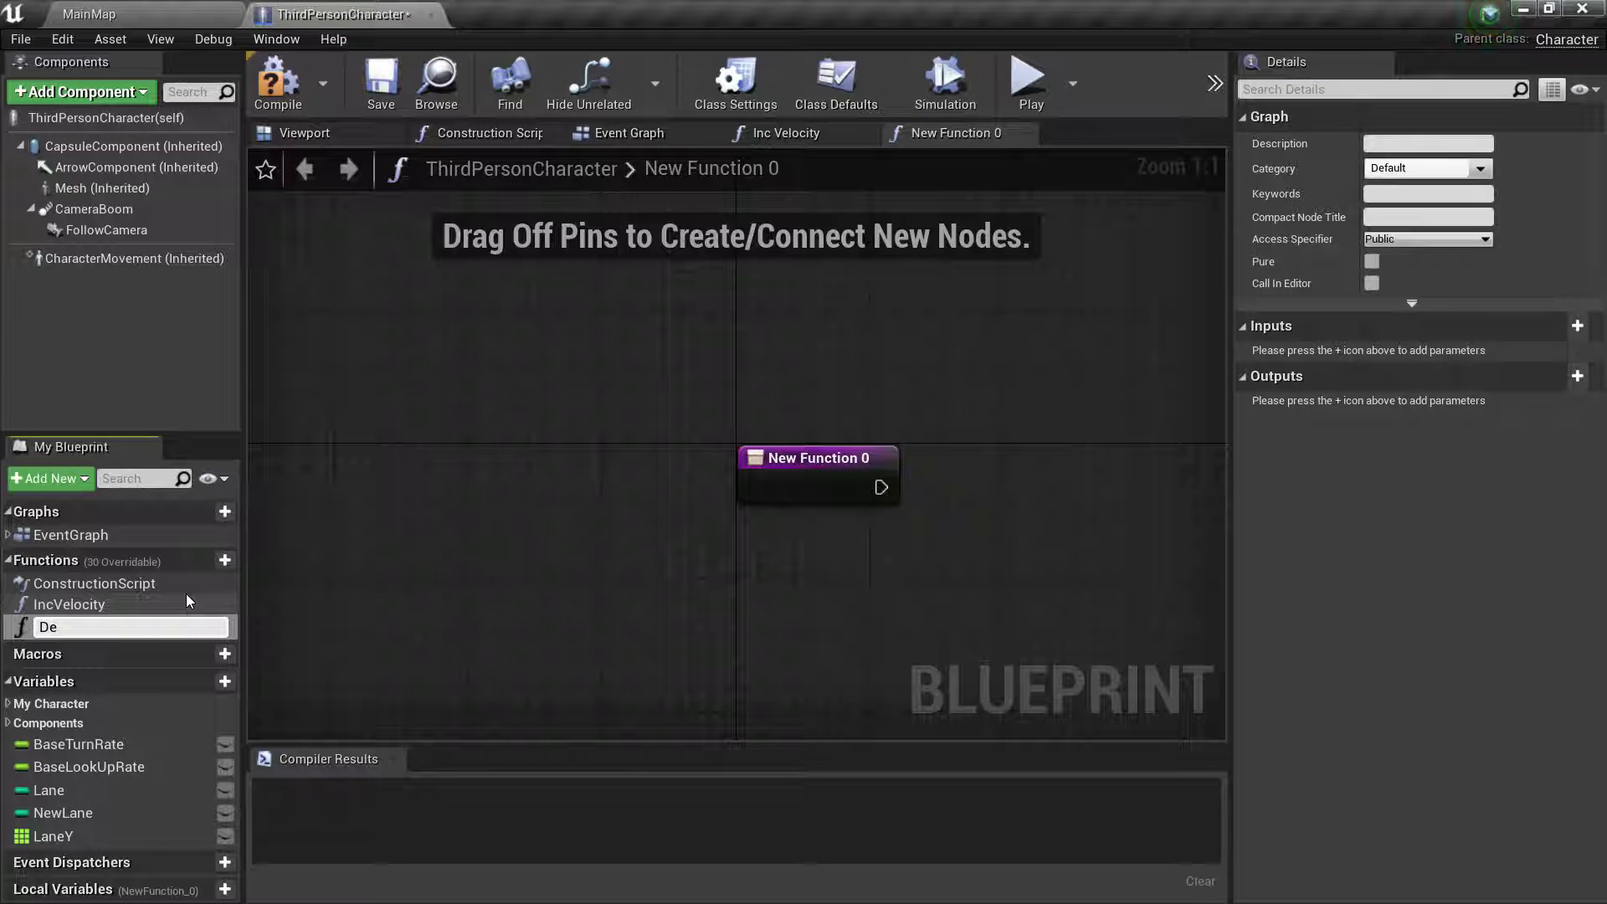
pyautogui.write('ath')
pyautogui.write('Ani')
pyautogui.write('mation')
pyautogui.press('Return')
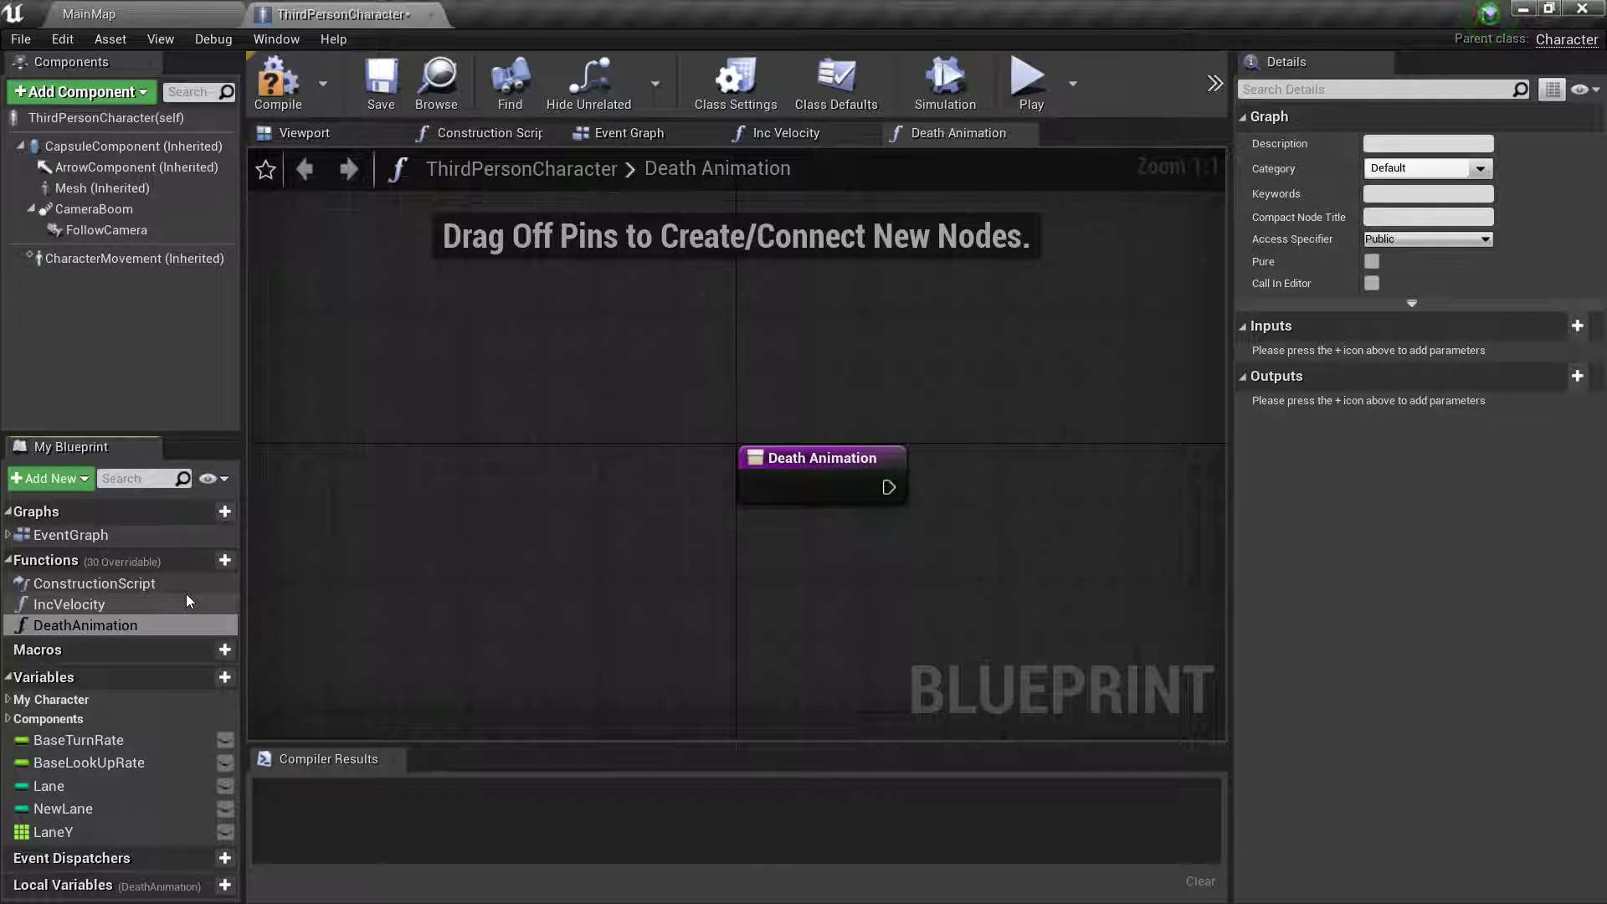
pyautogui.moveTo(771, 488); pyautogui.dragTo(401, 419)
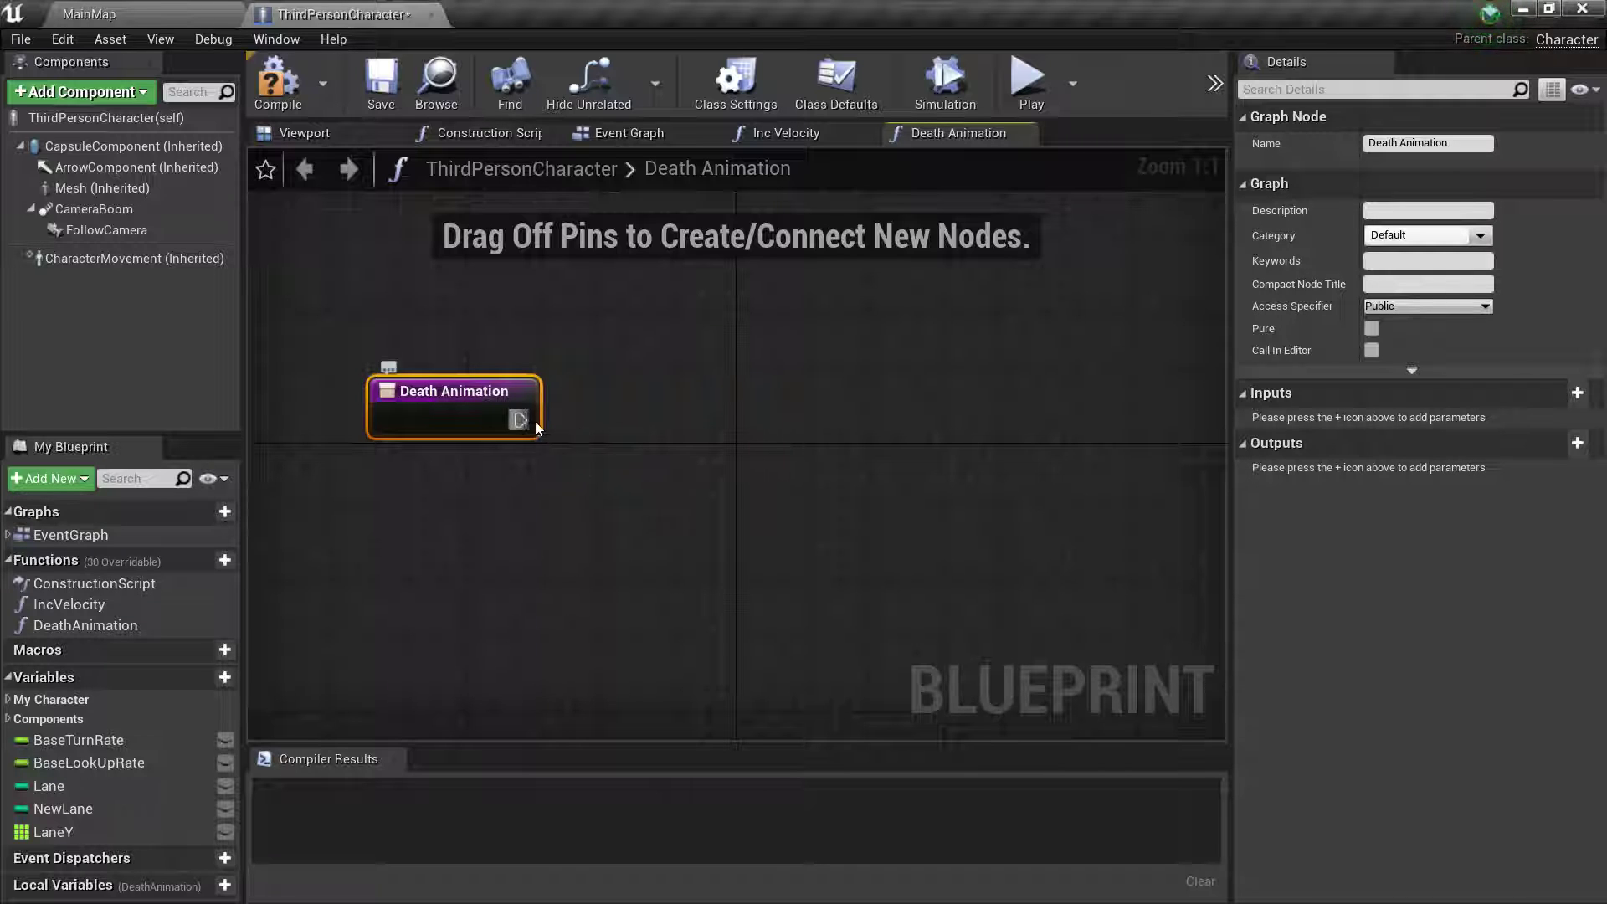
# - Wire Set Simulate Physics on the Mesh after the DeathAnimation entry, with Simulate ticked
pyautogui.moveTo(527, 424); pyautogui.dragTo(716, 420)
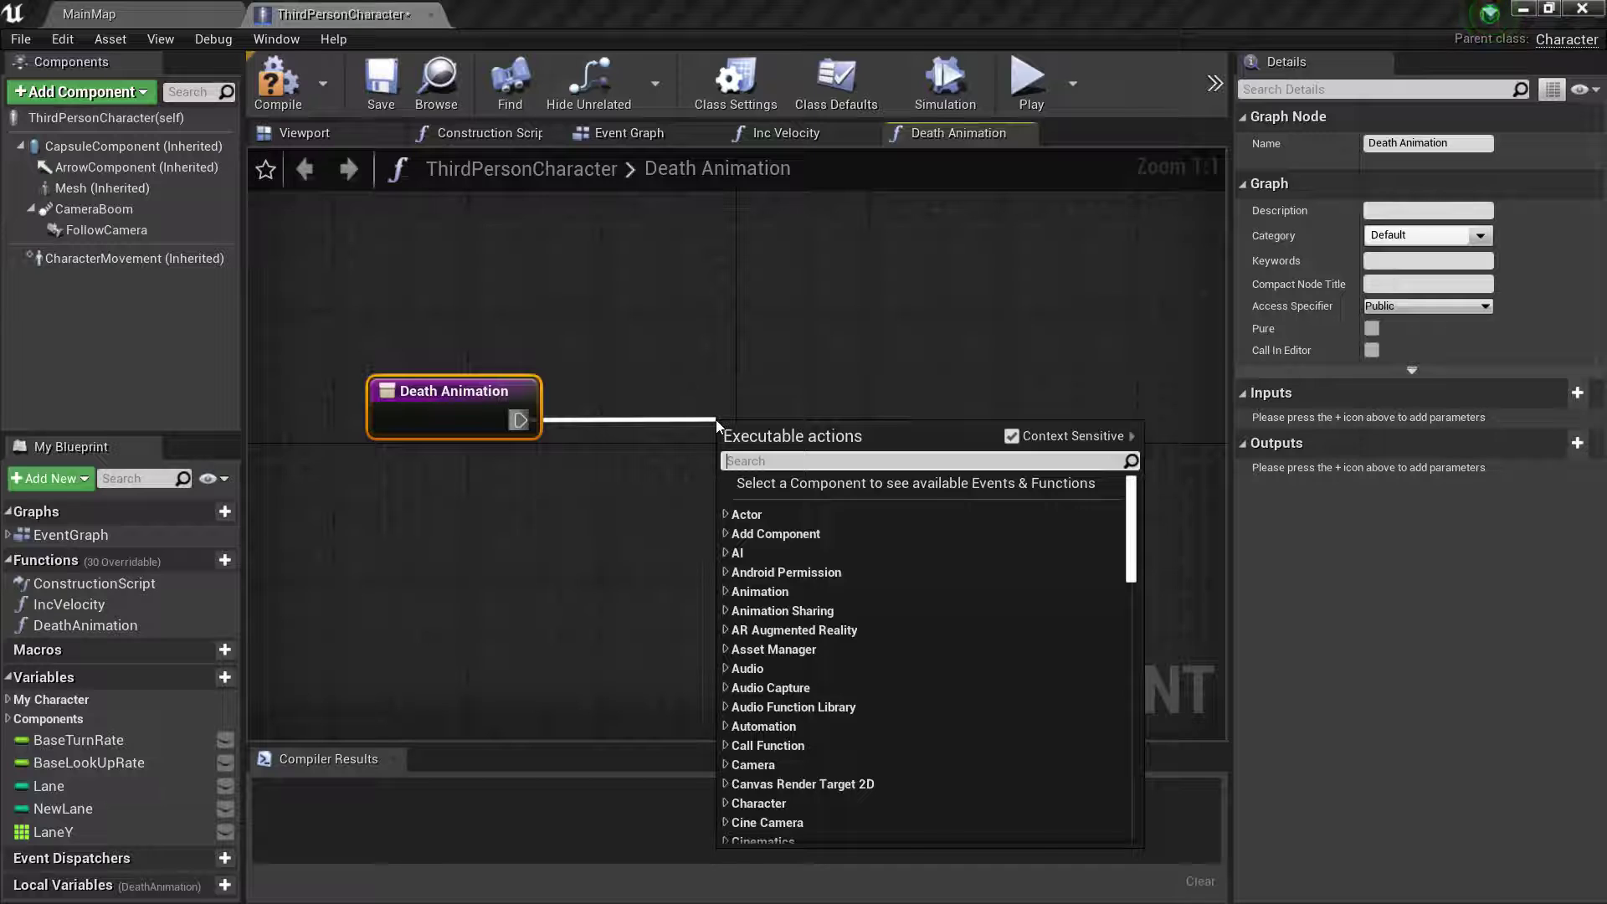
pyautogui.write('set simu')
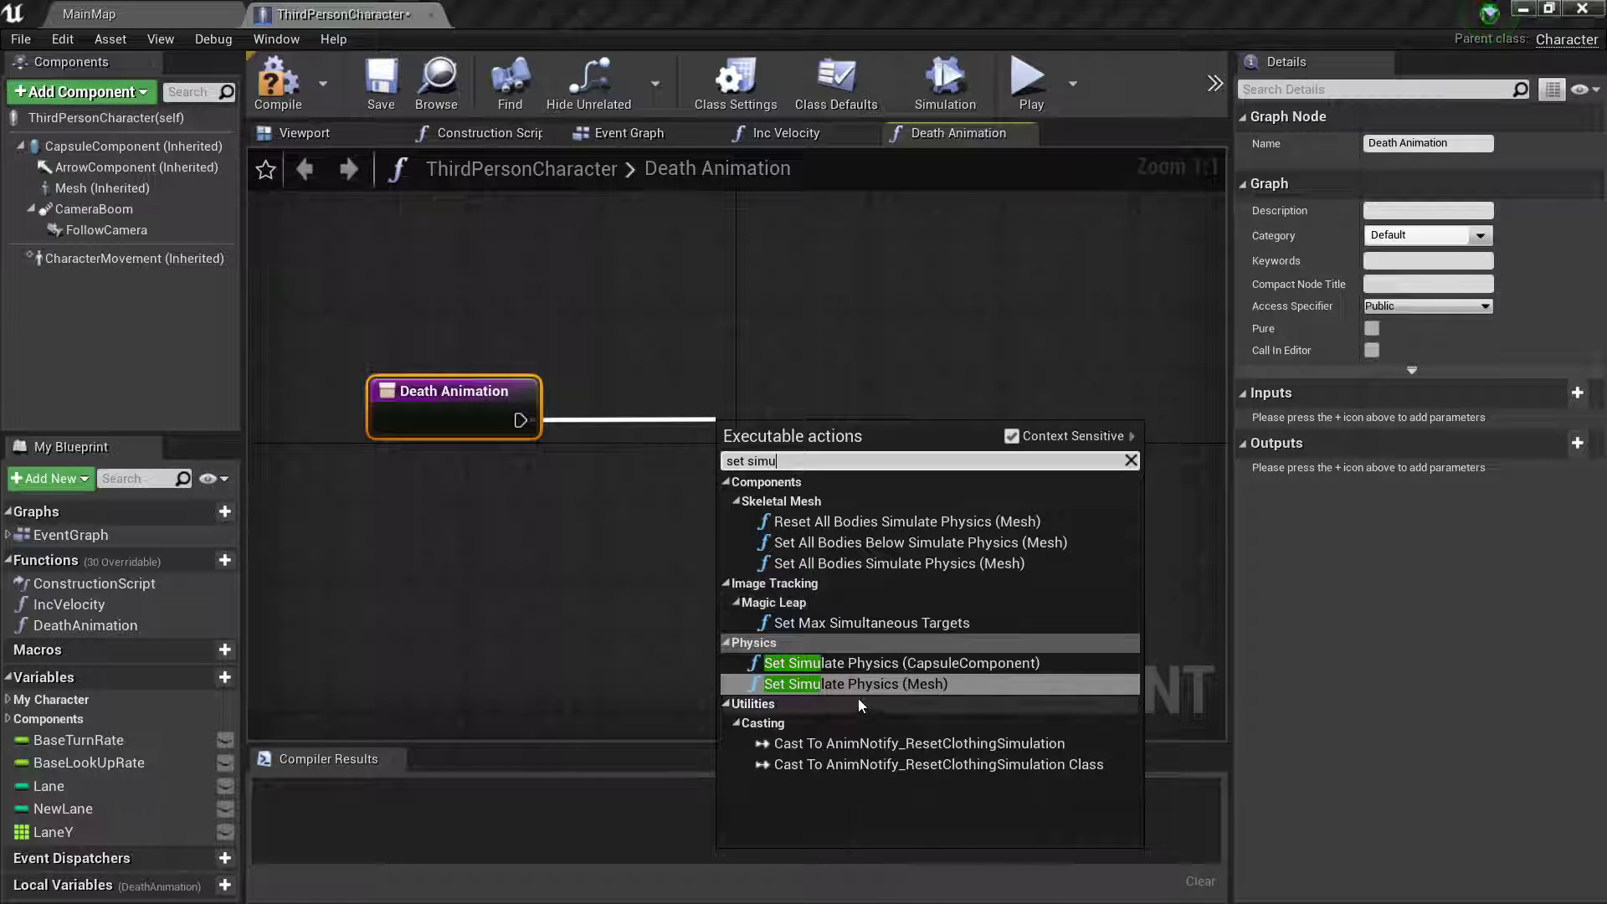
pyautogui.click(889, 685)
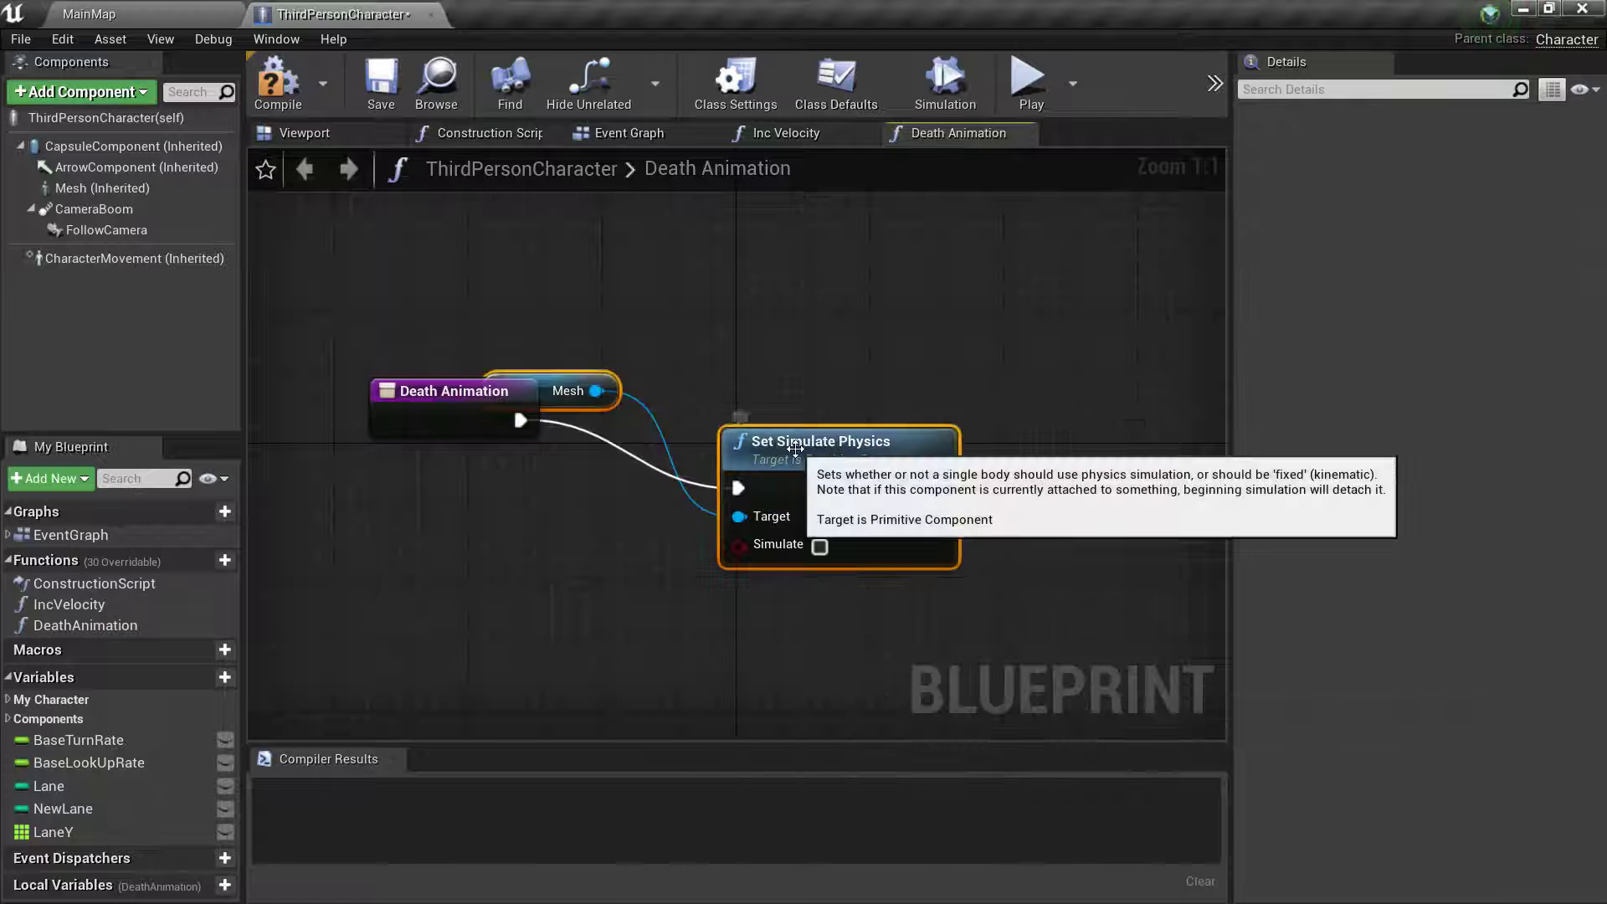
pyautogui.moveTo(536, 395)
pyautogui.mouseDown()
pyautogui.moveTo(506, 319)
pyautogui.moveTo(459, 499)
pyautogui.moveTo(411, 499)
pyautogui.mouseUp()
pyautogui.click(486, 339)
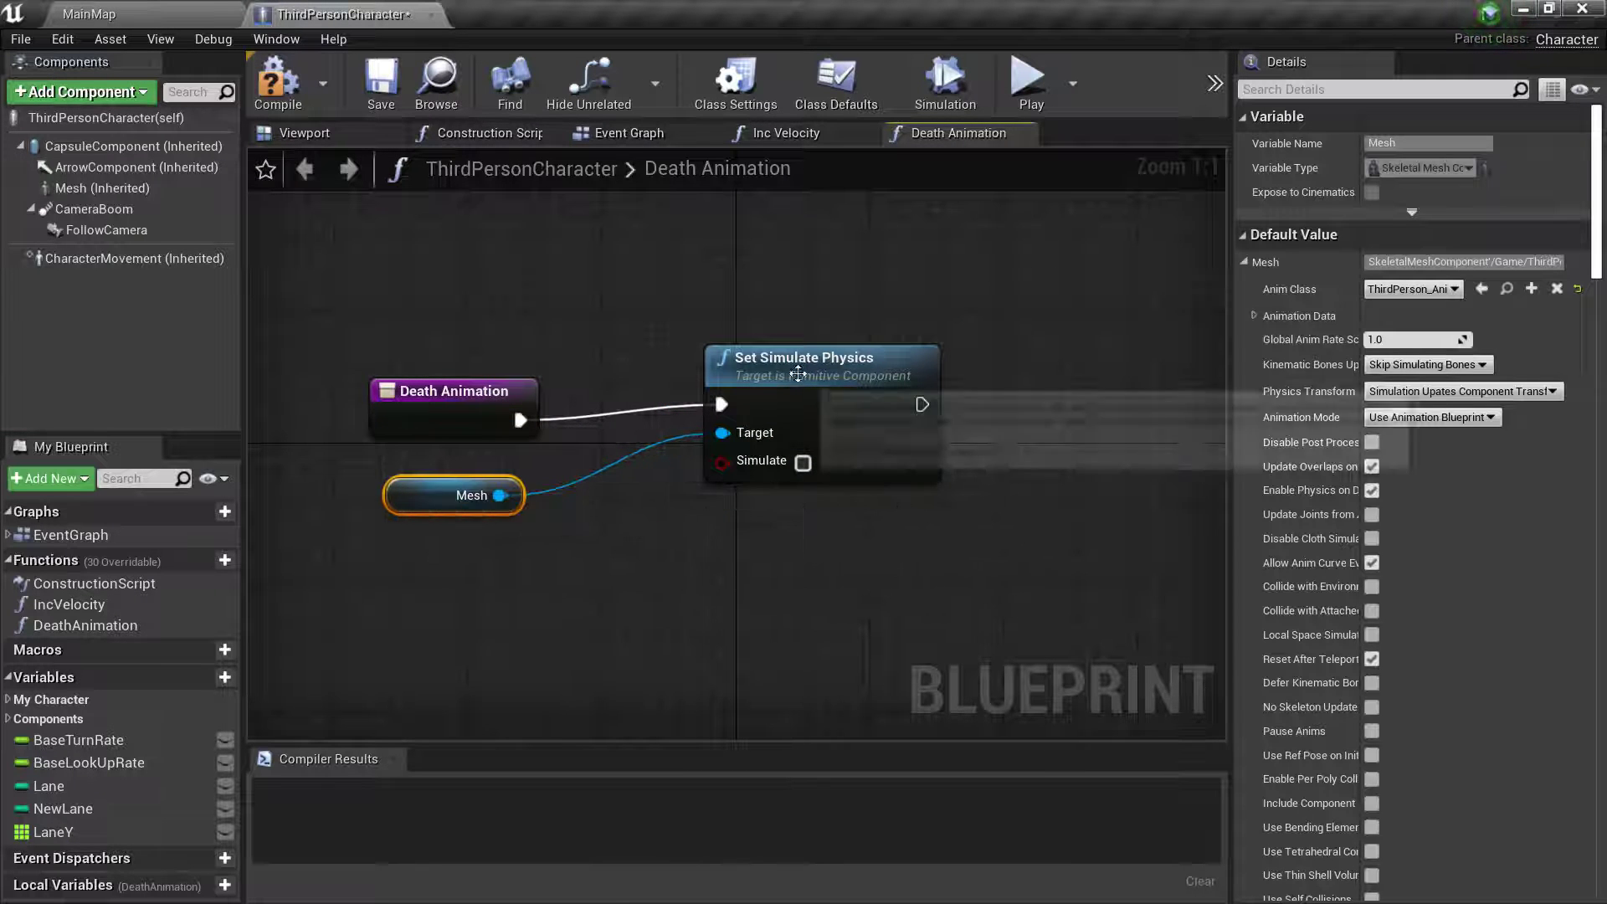
pyautogui.moveTo(804, 368)
pyautogui.mouseDown()
pyautogui.moveTo(751, 400)
pyautogui.moveTo(734, 383)
pyautogui.mouseUp()
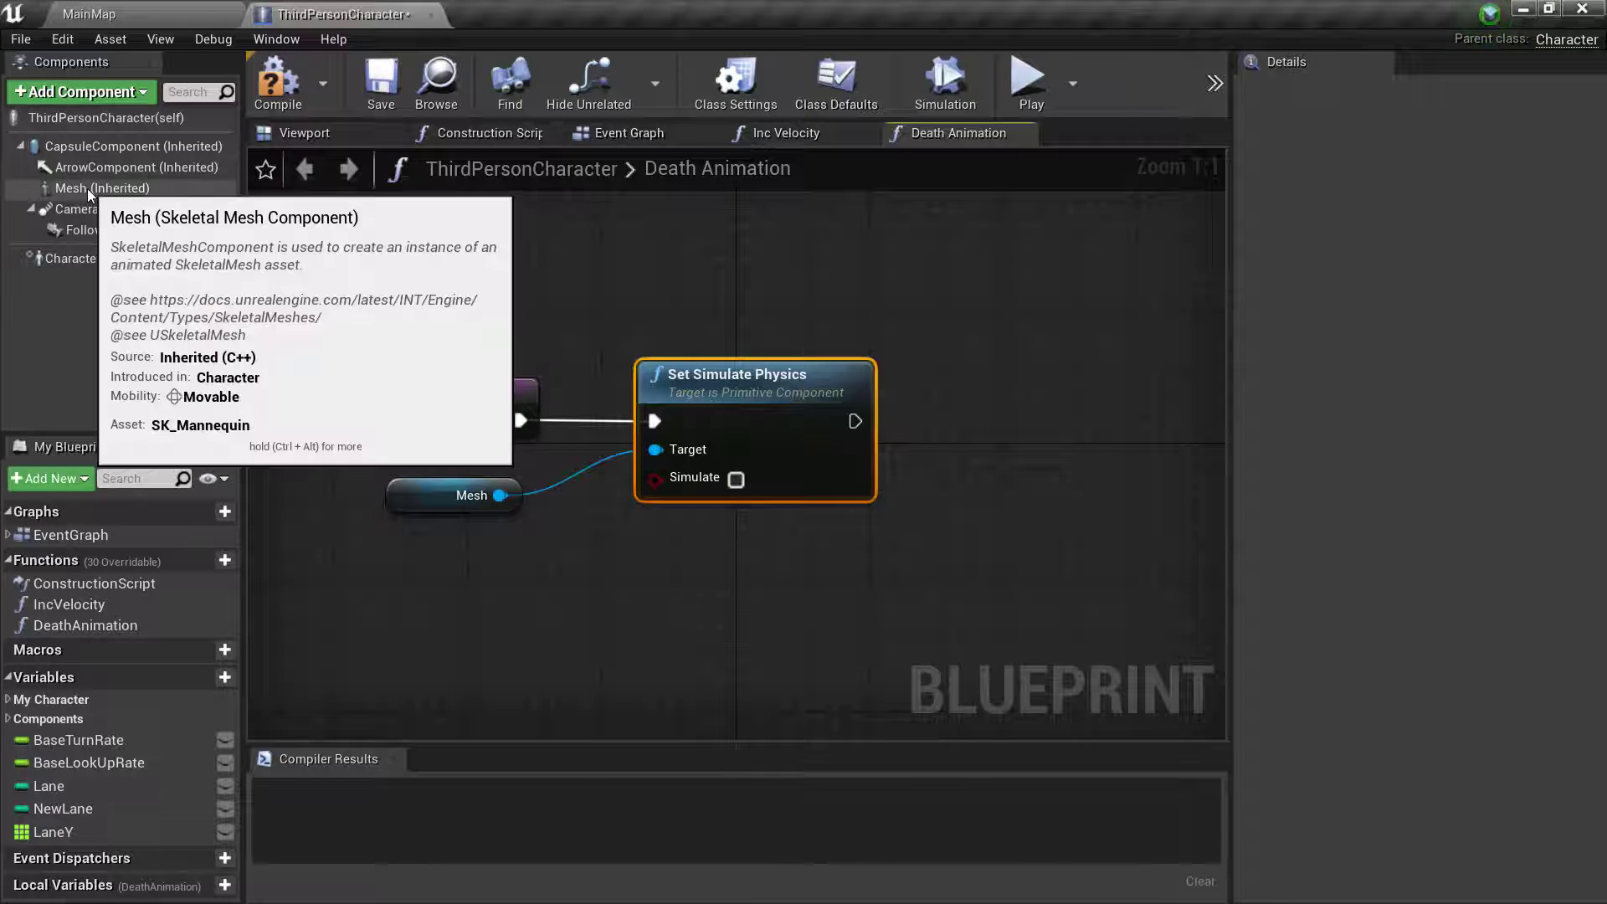
pyautogui.click(736, 479)
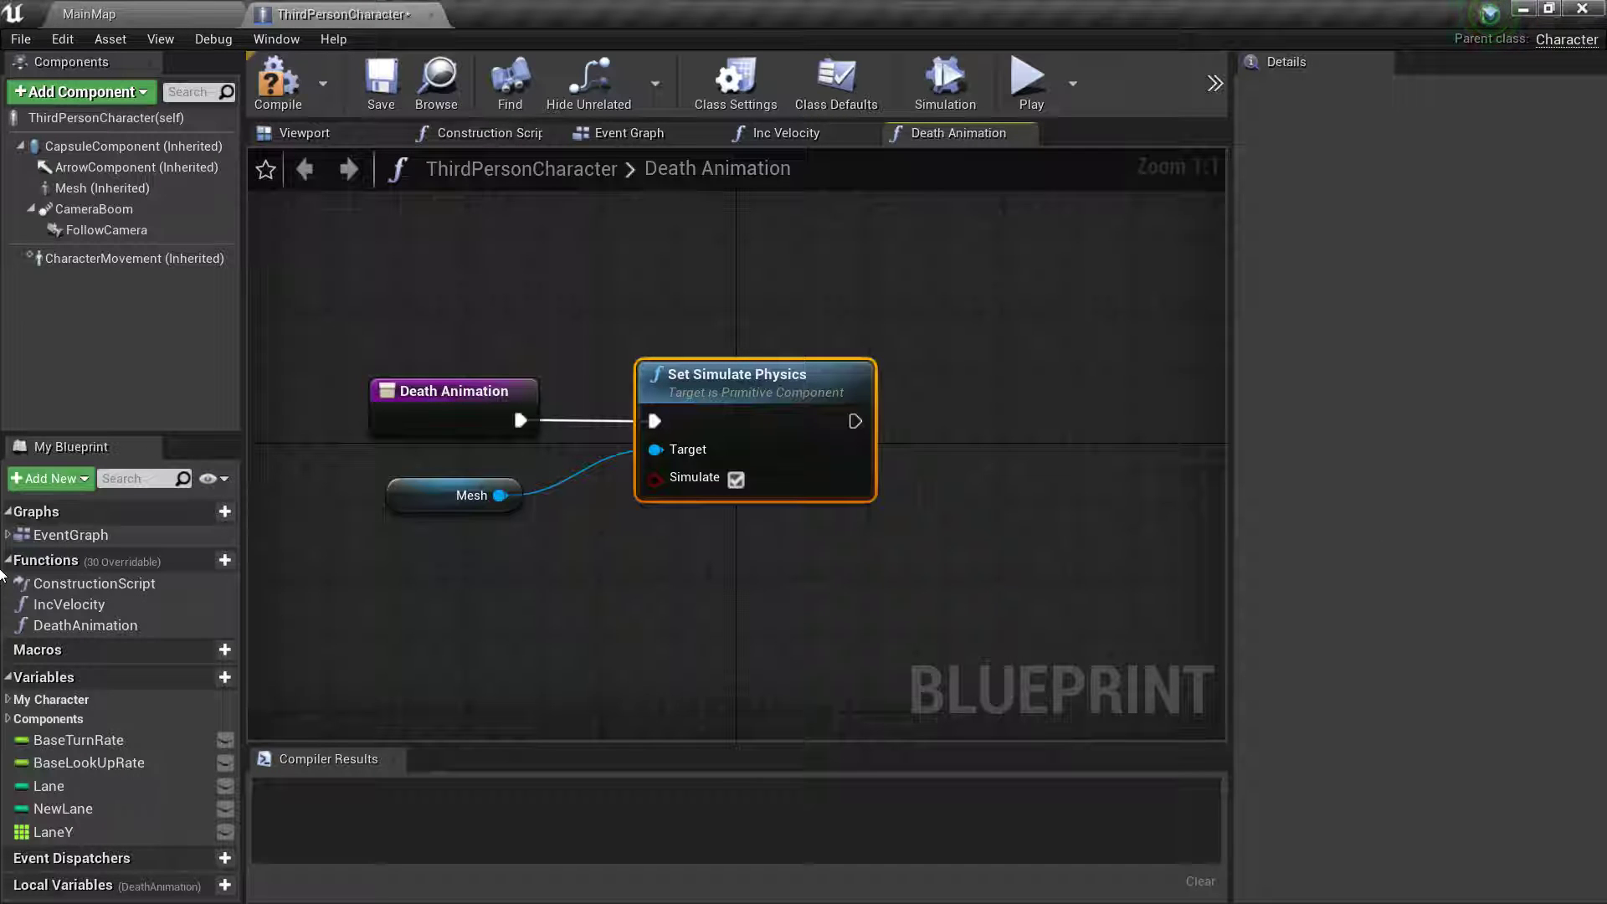
# - Chain a Disable Movement node on Character Movement after Set Simulate Physics
pyautogui.moveTo(855, 421); pyautogui.dragTo(987, 421)
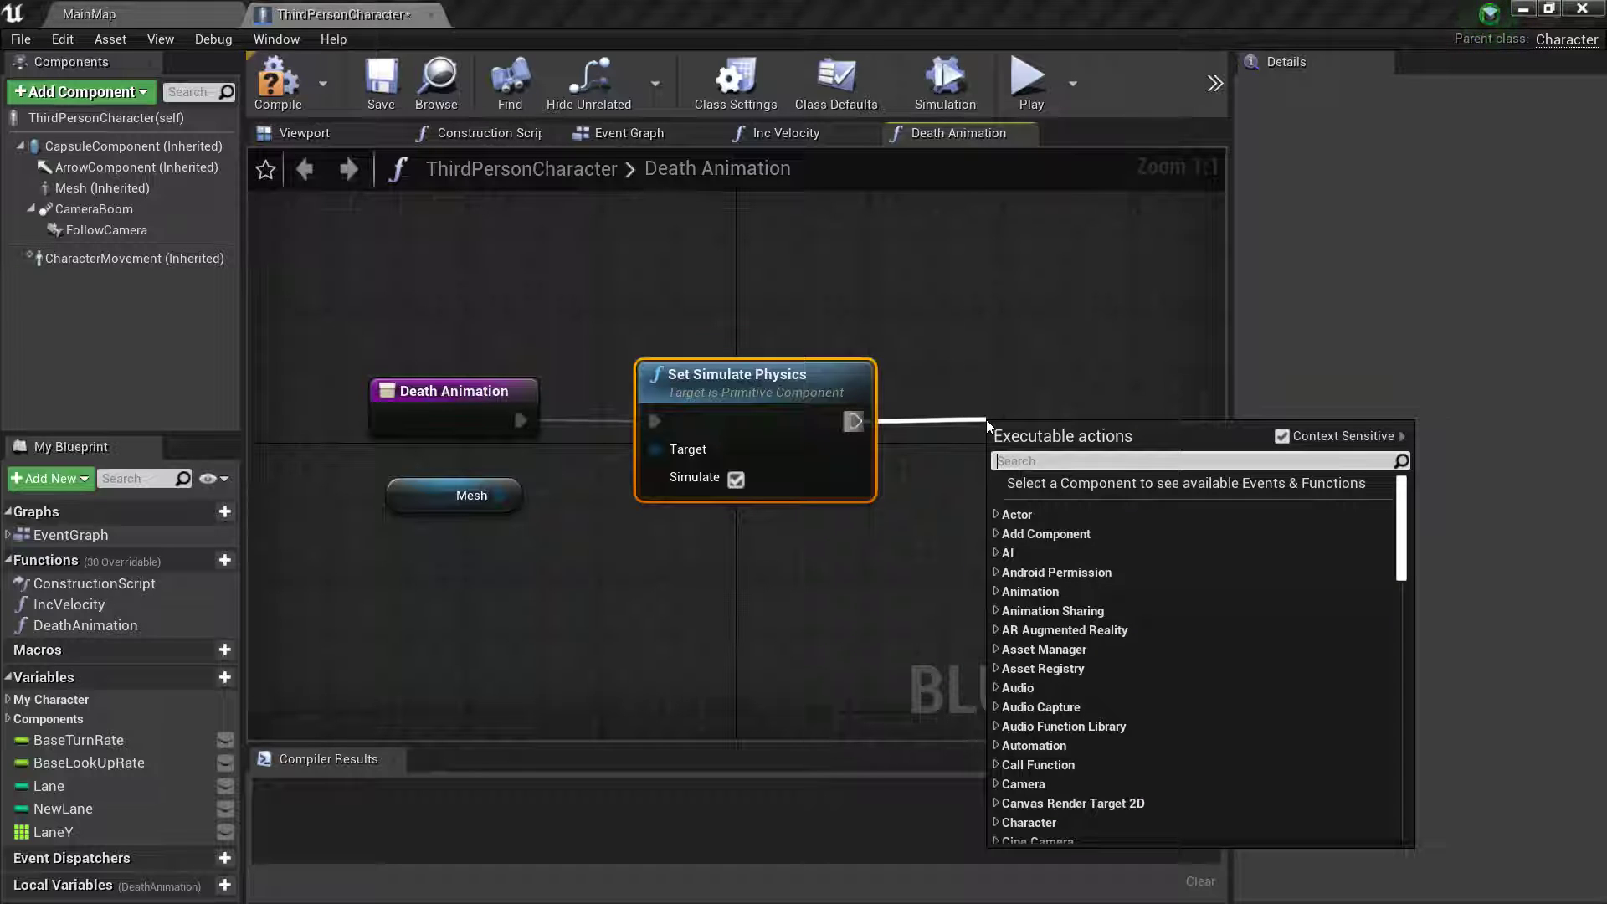
pyautogui.write('disa')
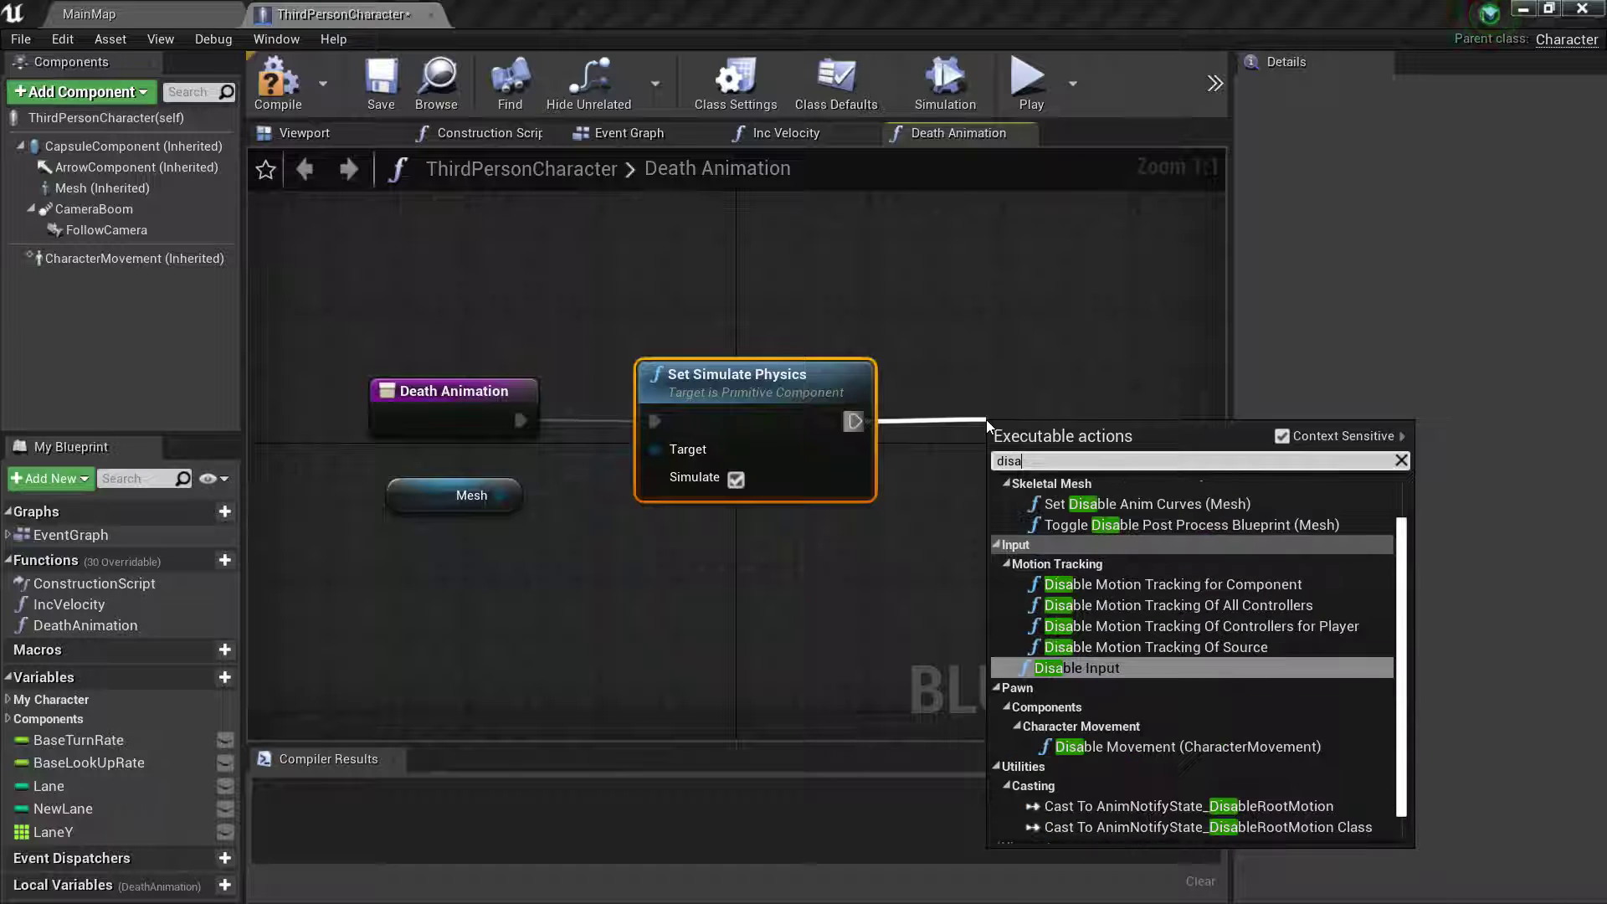
pyautogui.write('ble')
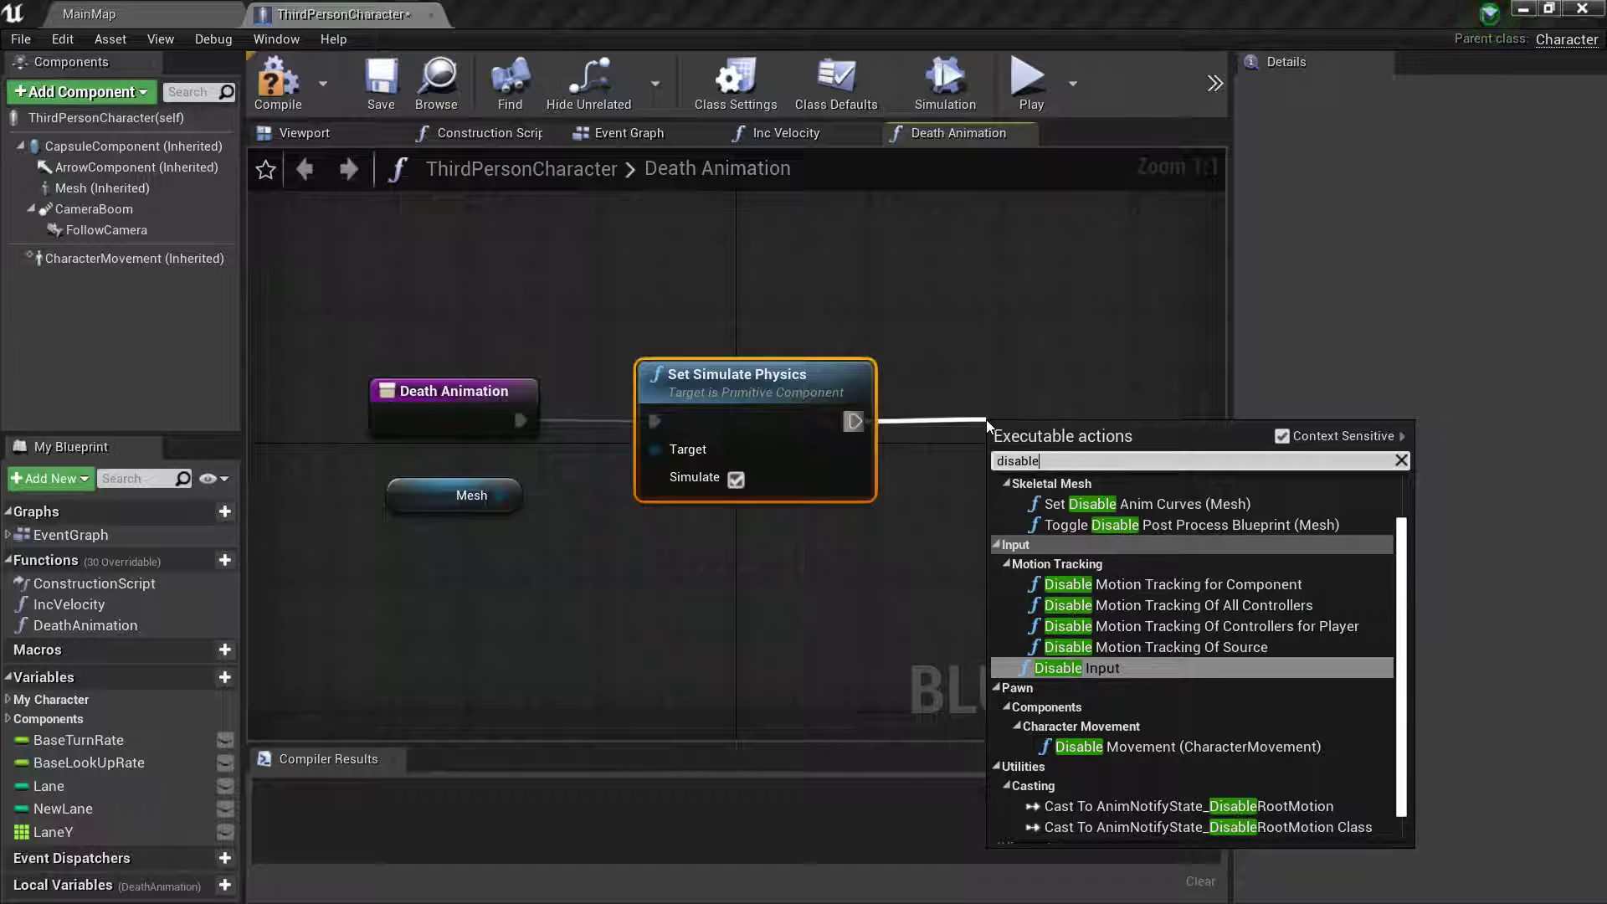
pyautogui.write(' mo')
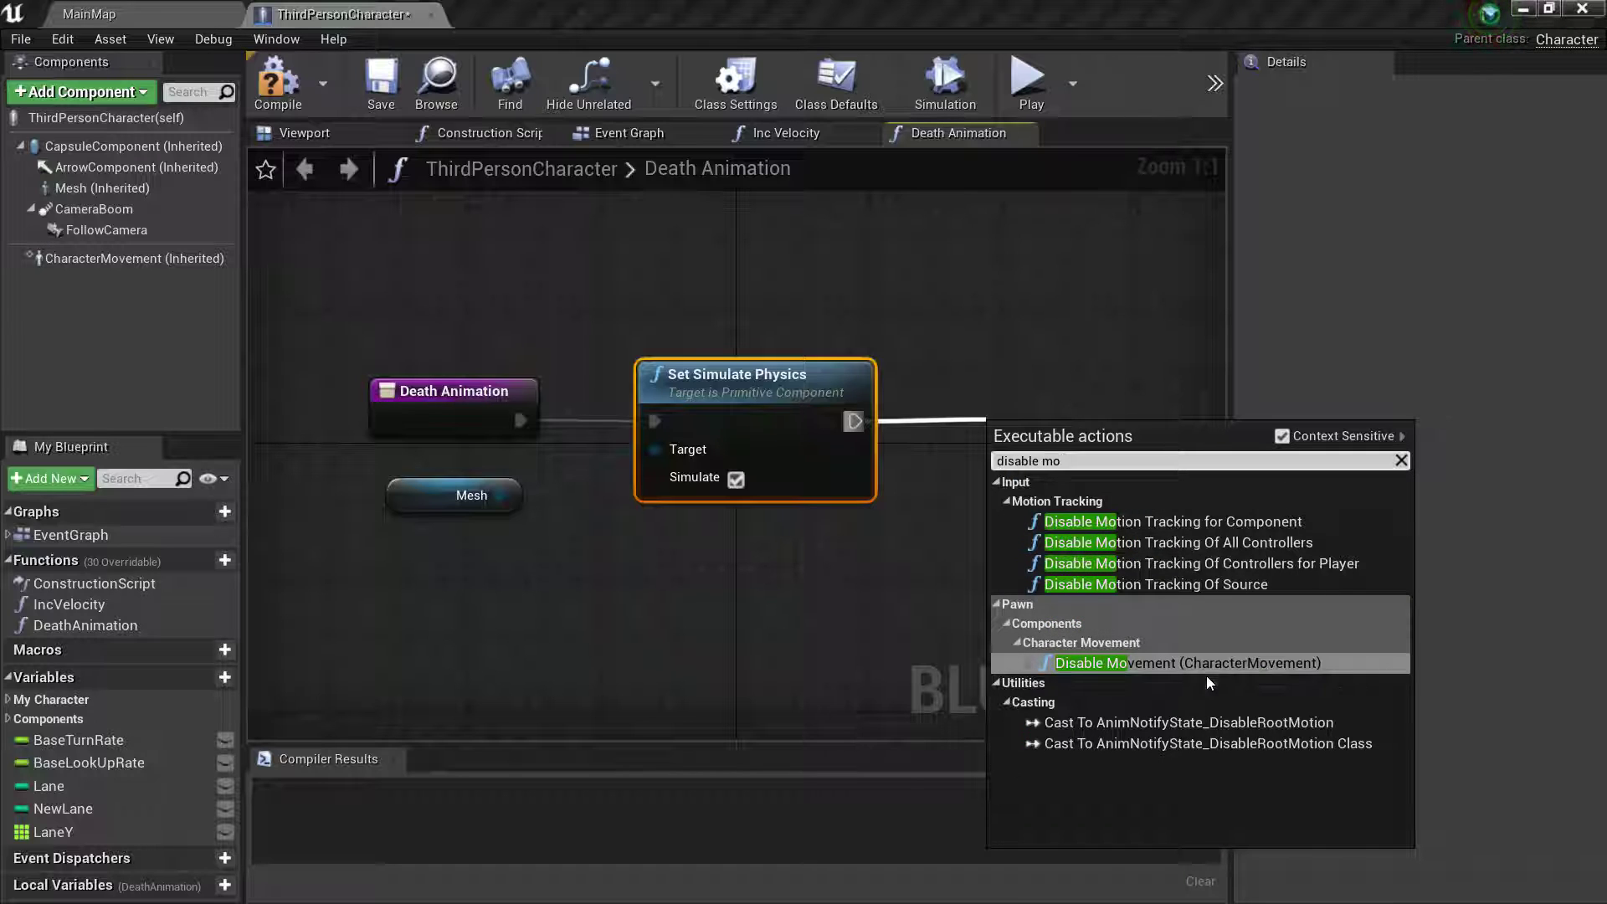
pyautogui.click(1203, 668)
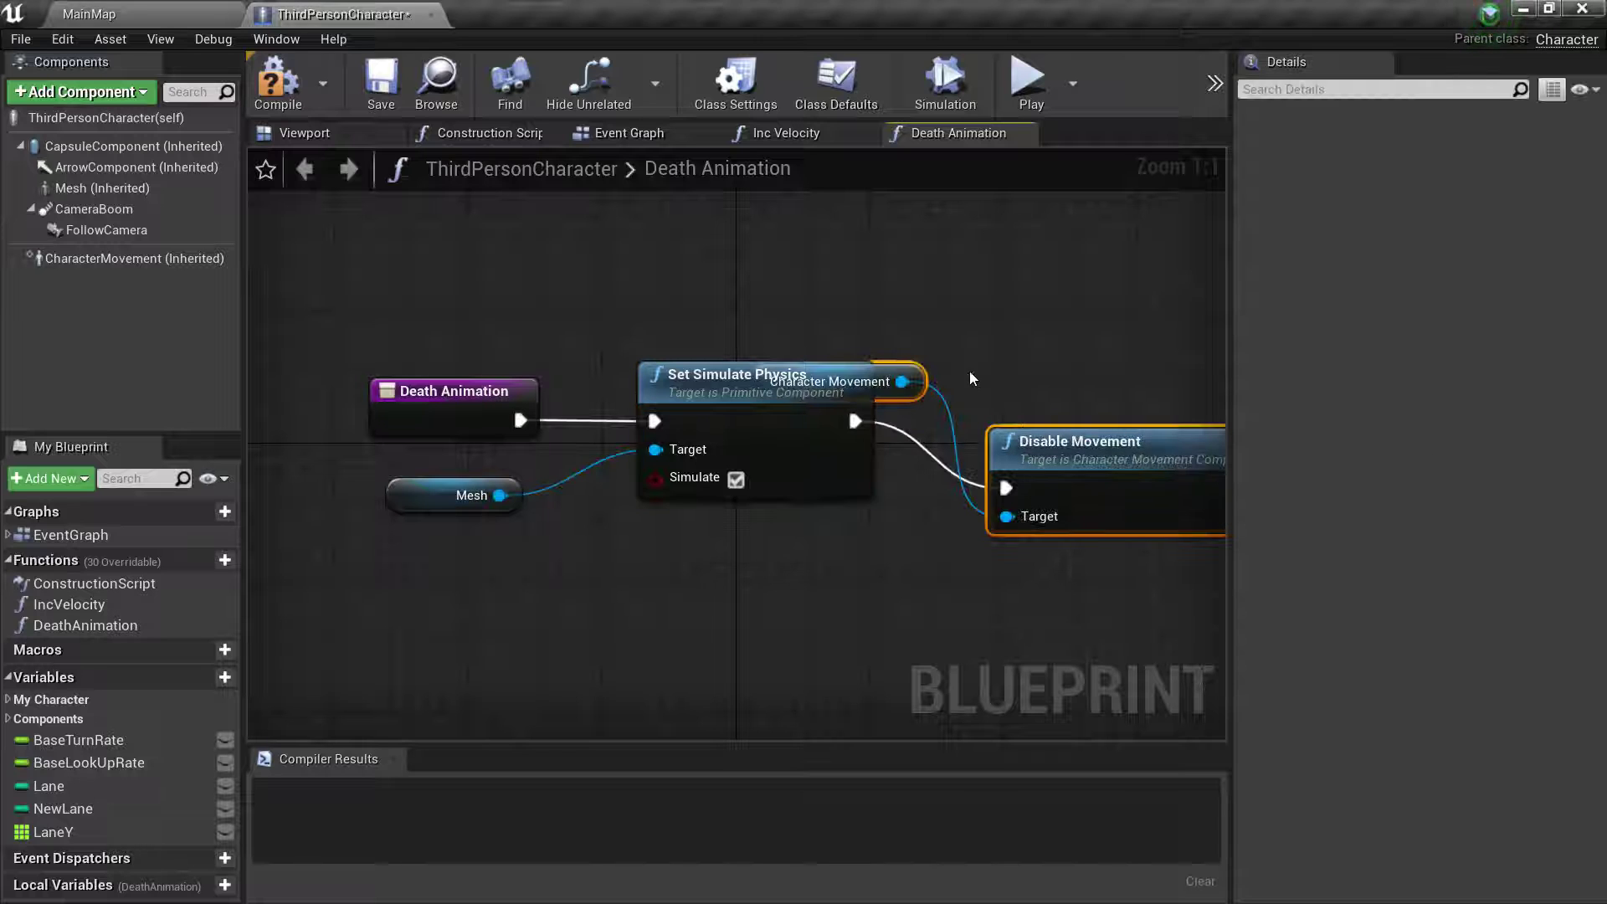
# - Align Disable Movement and its Character Movement getter with the chain, then save the blueprint
pyautogui.moveTo(1043, 450); pyautogui.dragTo(1042, 366)
pyautogui.click(888, 331)
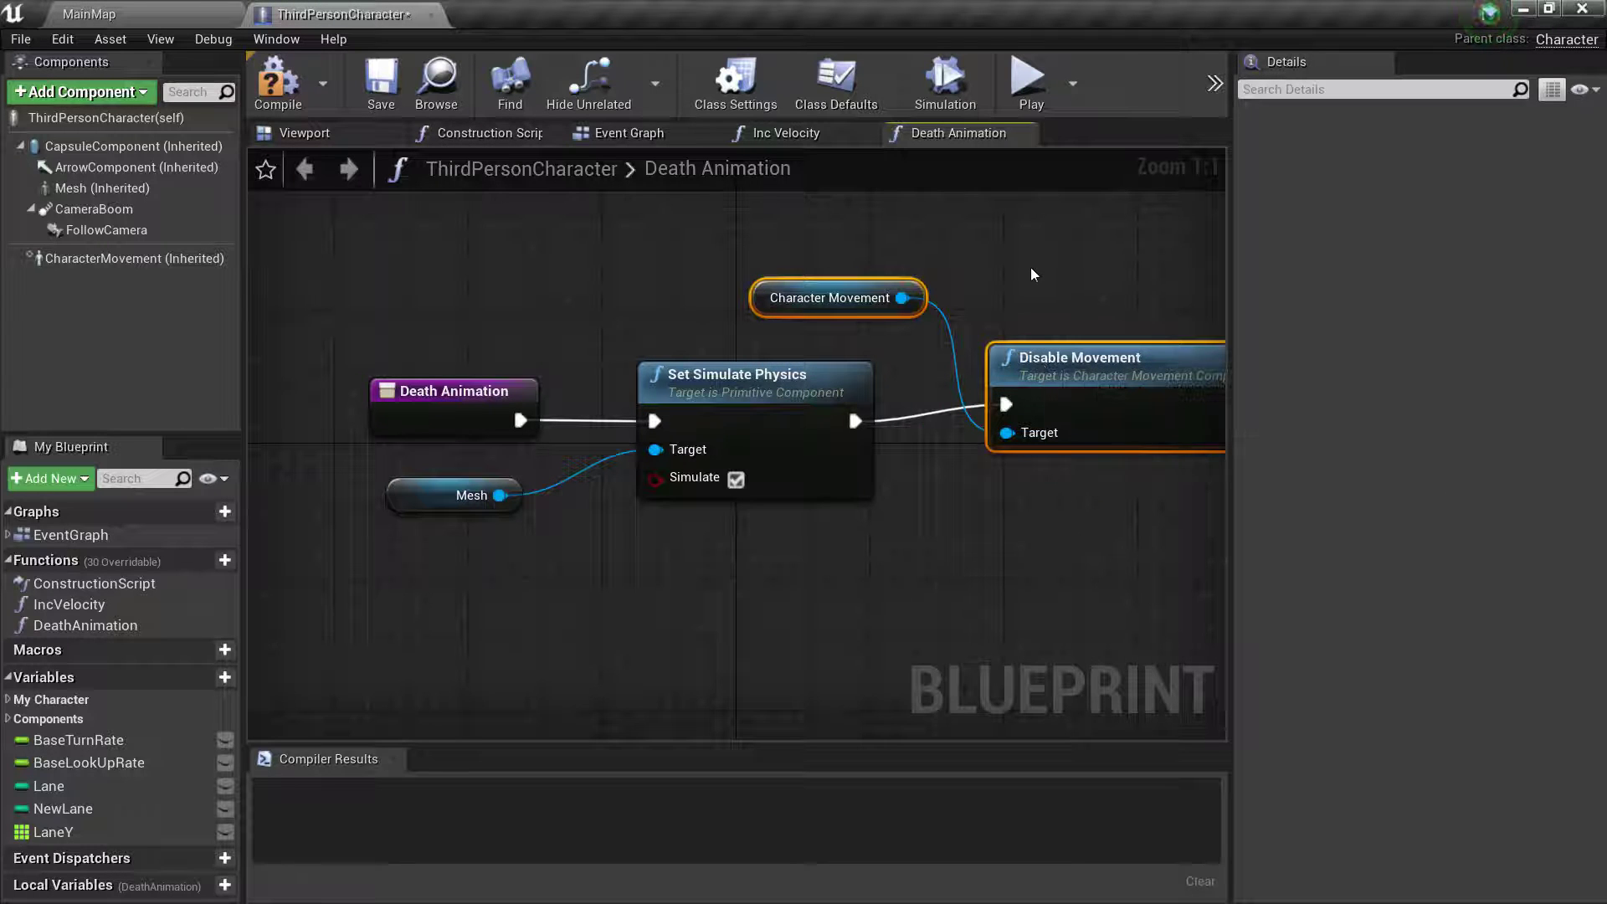
pyautogui.moveTo(762, 287); pyautogui.dragTo(682, 568)
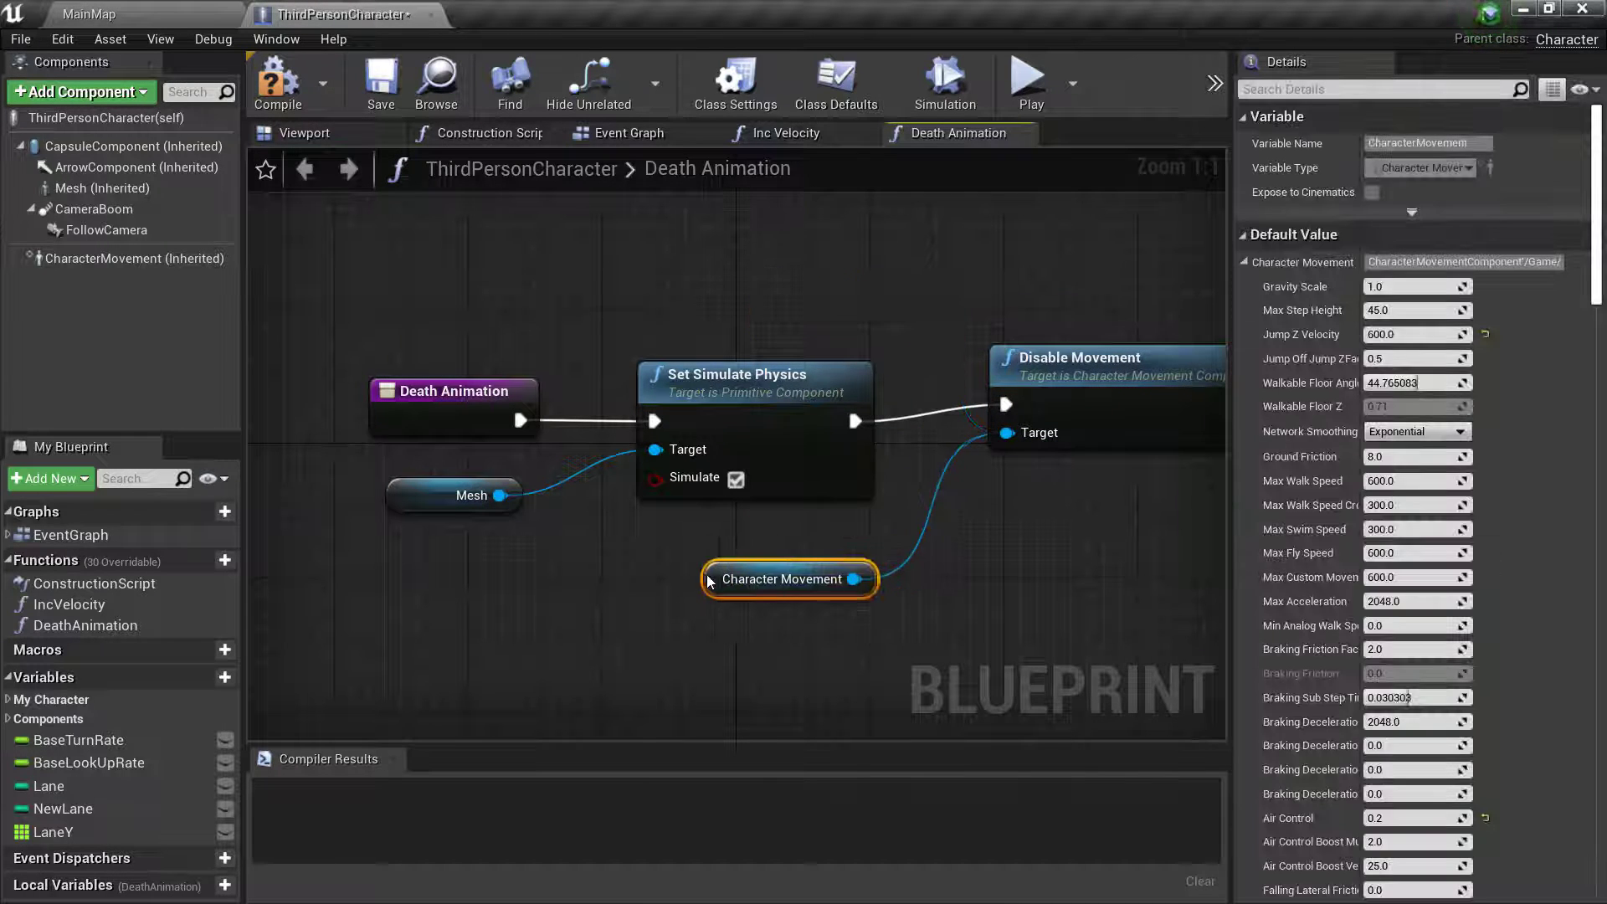
pyautogui.moveTo(1115, 360); pyautogui.dragTo(1077, 393)
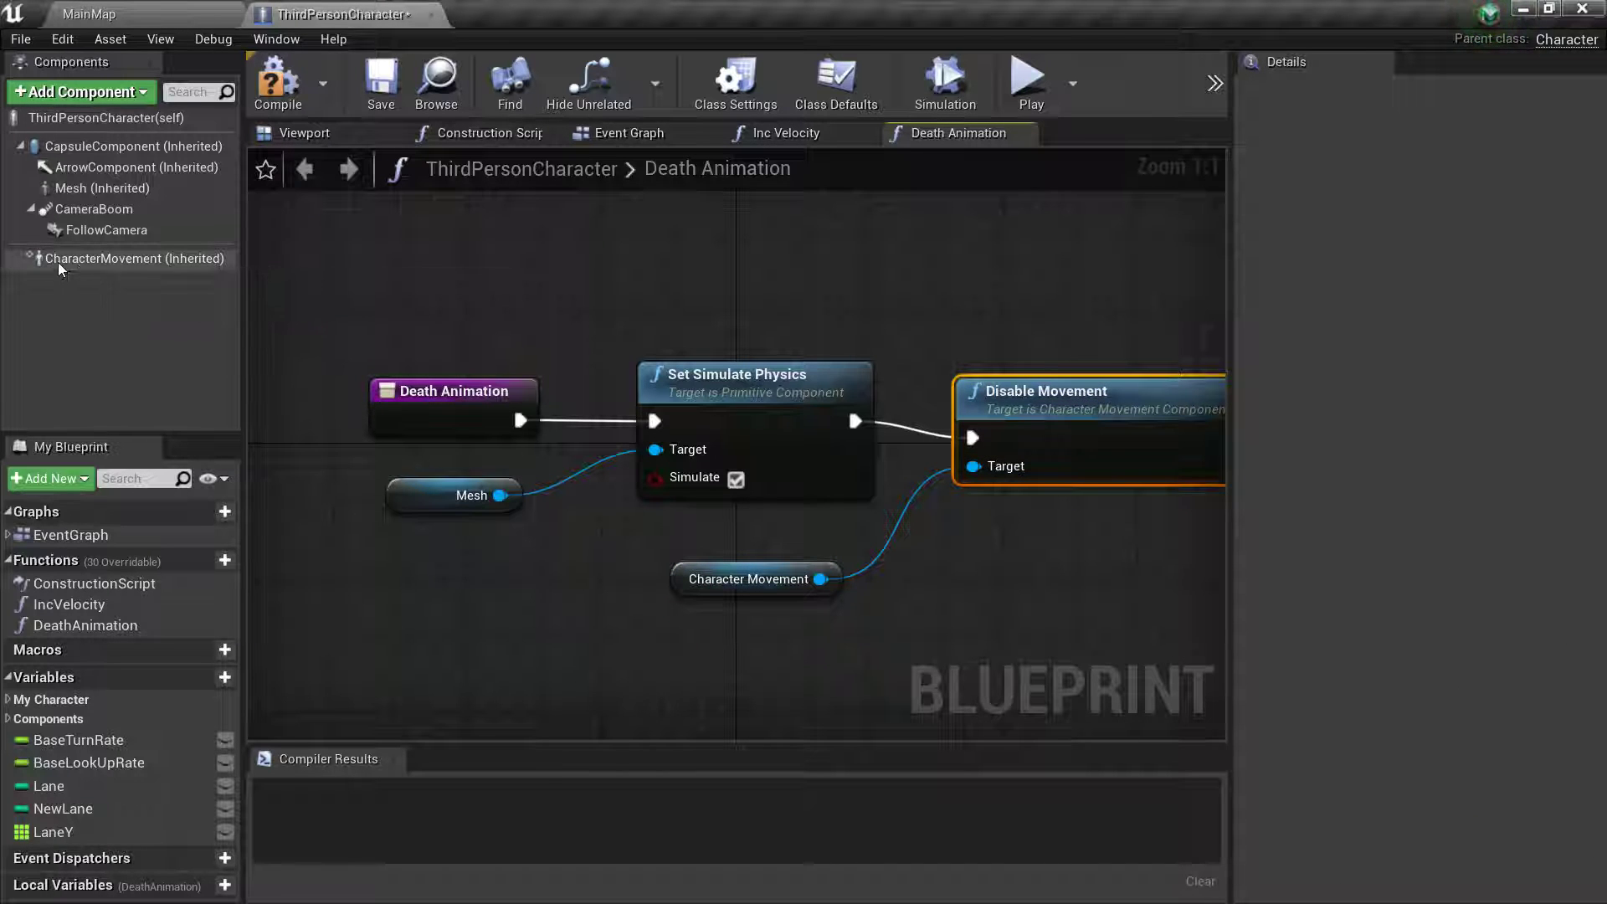
pyautogui.moveTo(103, 266)
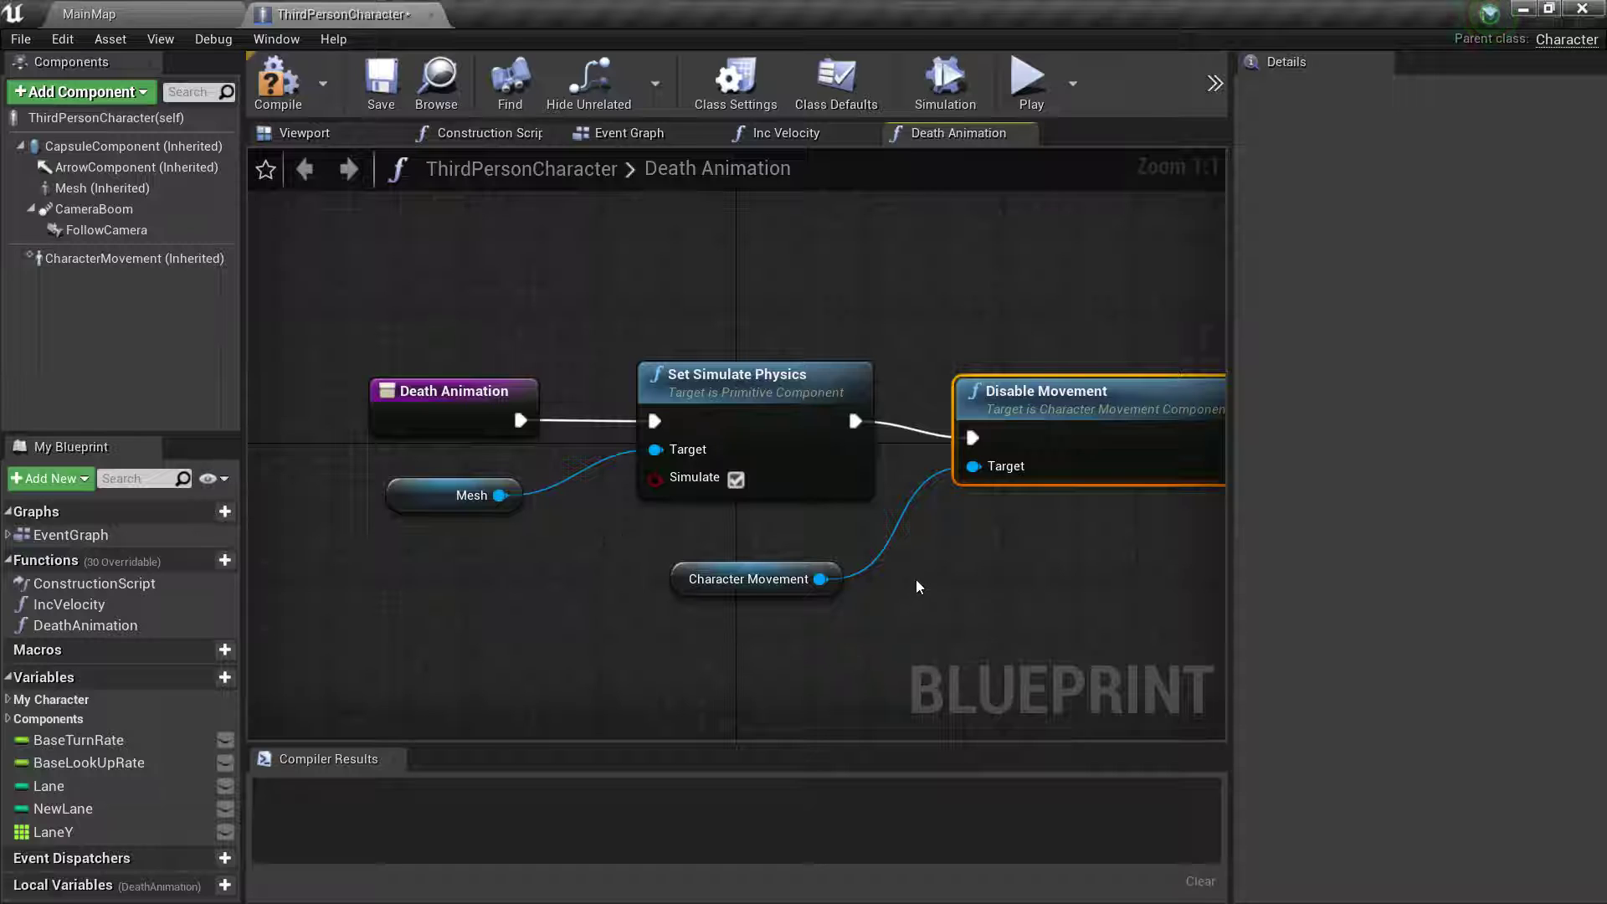
pyautogui.moveTo(997, 551); pyautogui.dragTo(868, 531, button='right')
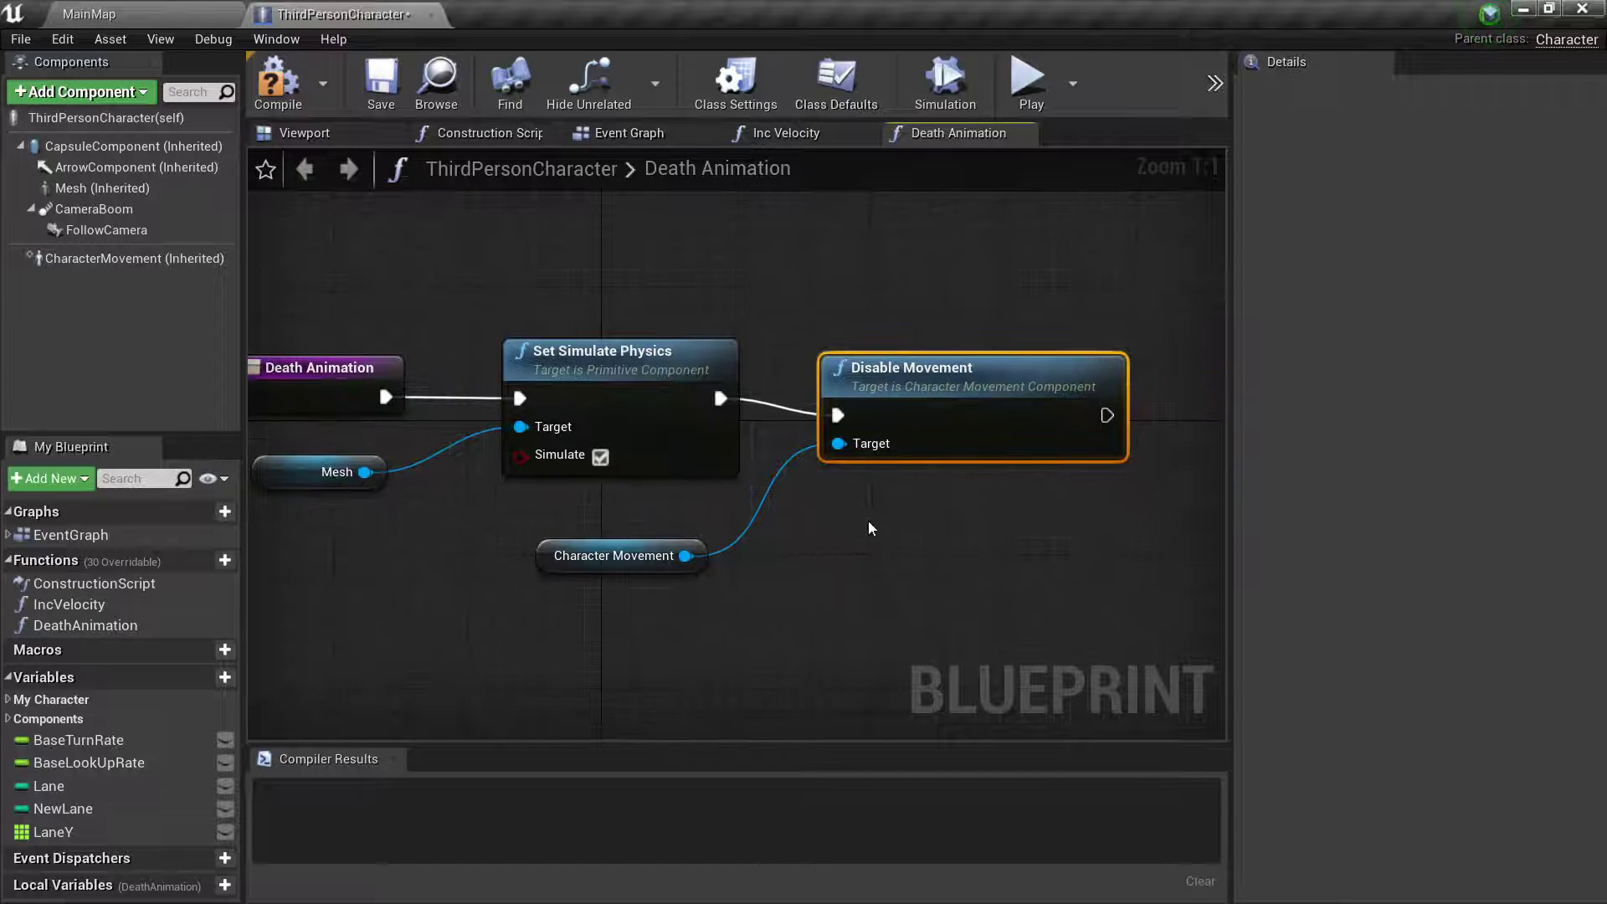
pyautogui.moveTo(923, 381); pyautogui.dragTo(962, 360)
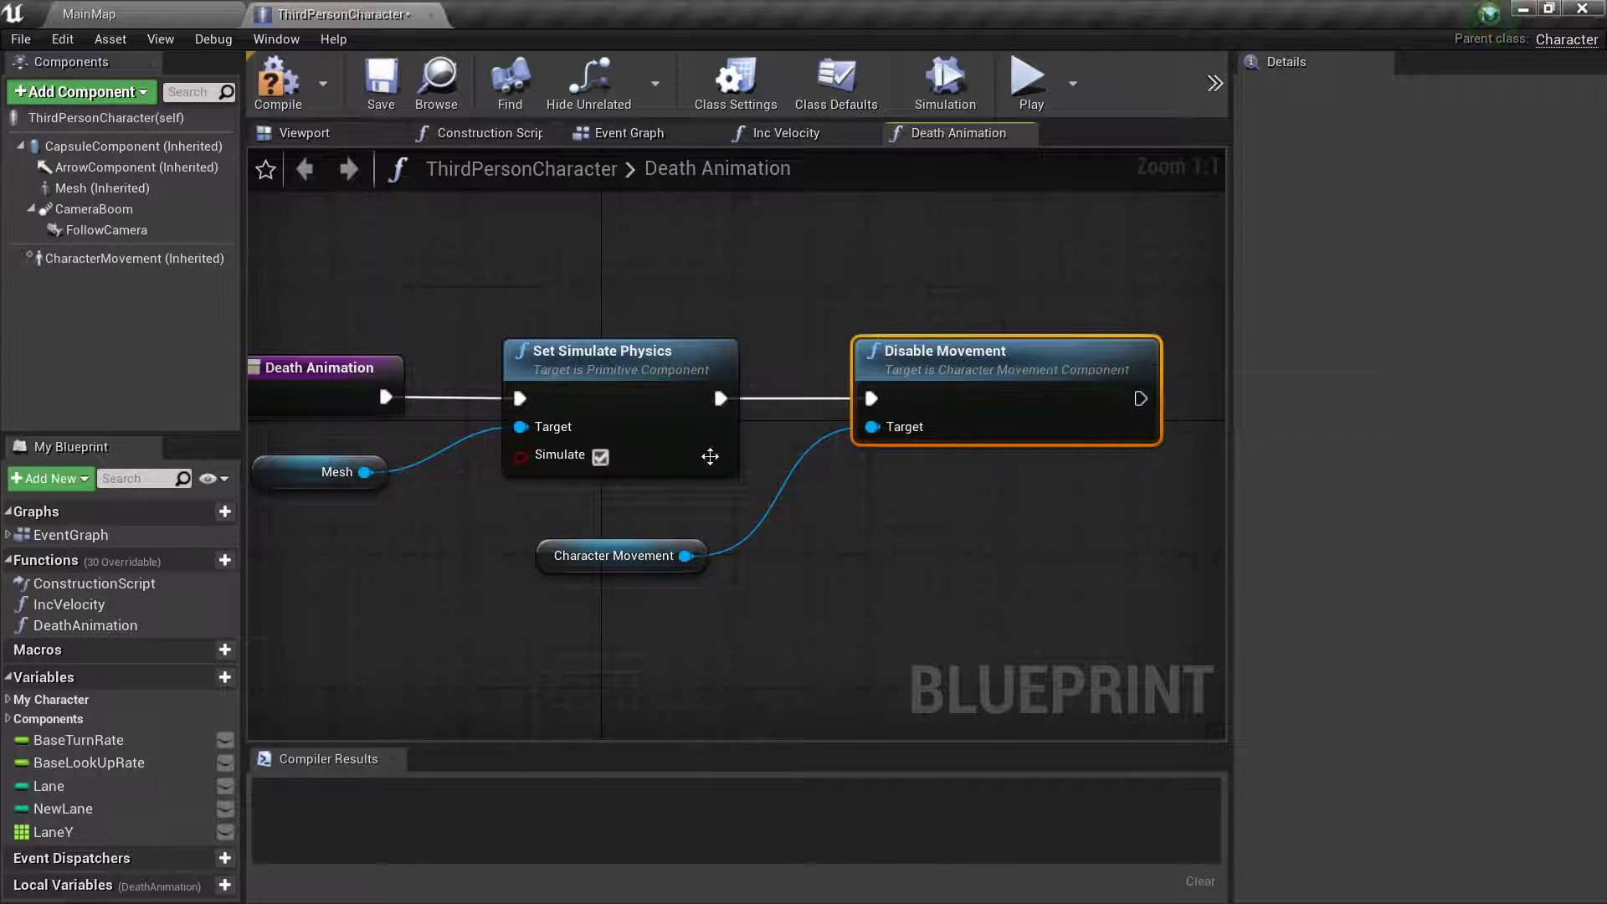
pyautogui.moveTo(568, 542); pyautogui.dragTo(603, 525)
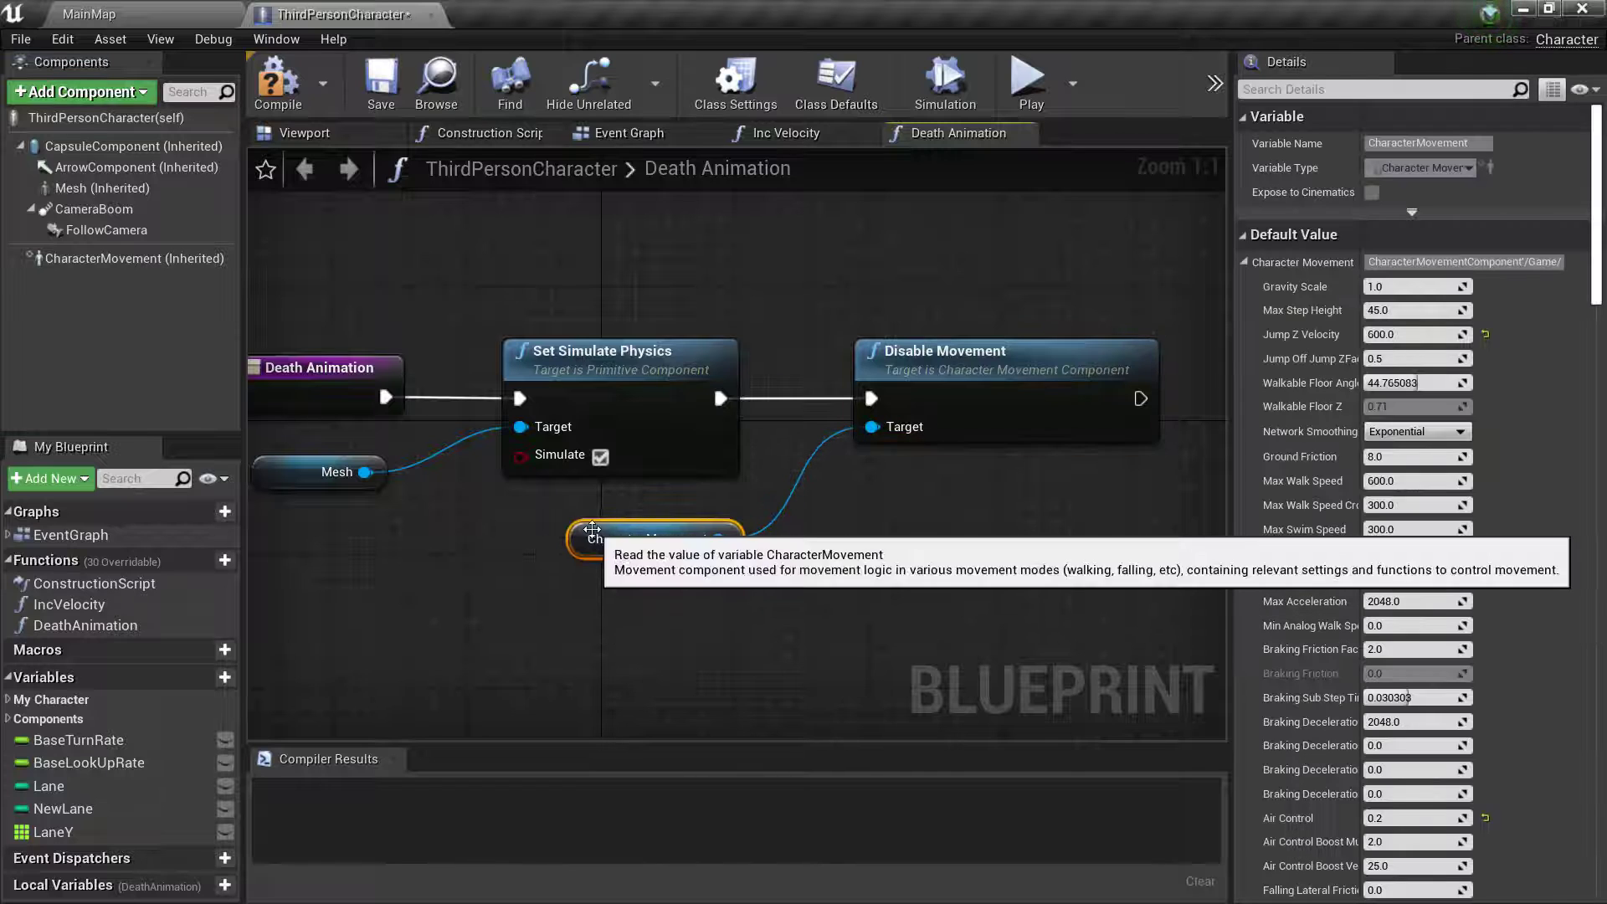
pyautogui.hotkey('ctrl', 's')
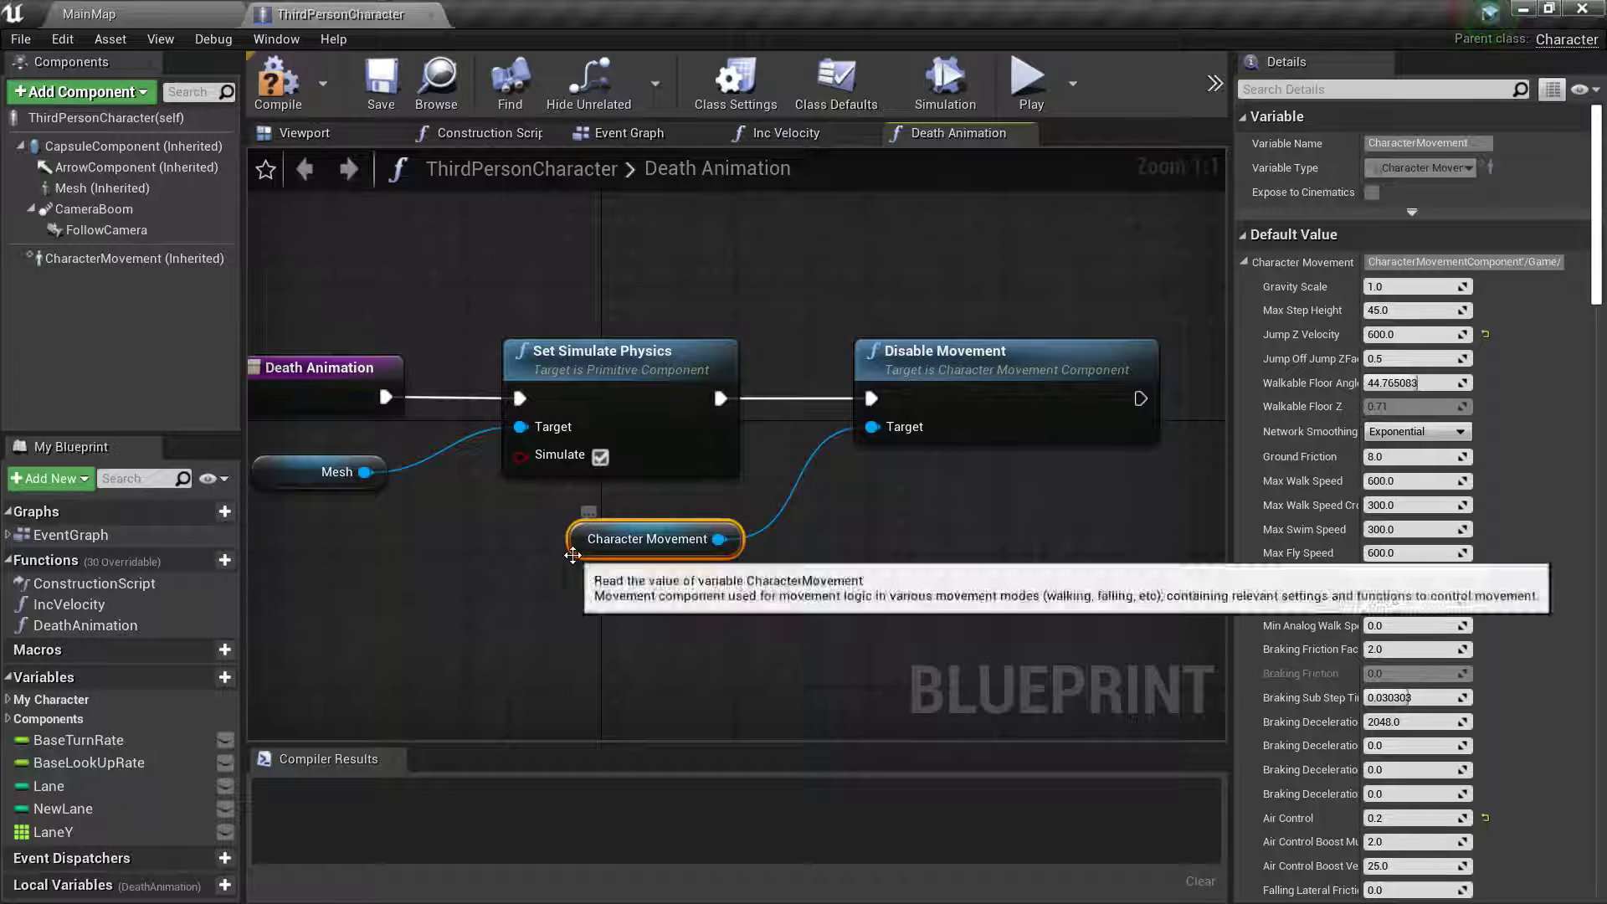
# - Change the Mesh component's Collision Presets from CharacterMesh to BlockAllDynamic
pyautogui.click(119, 191)
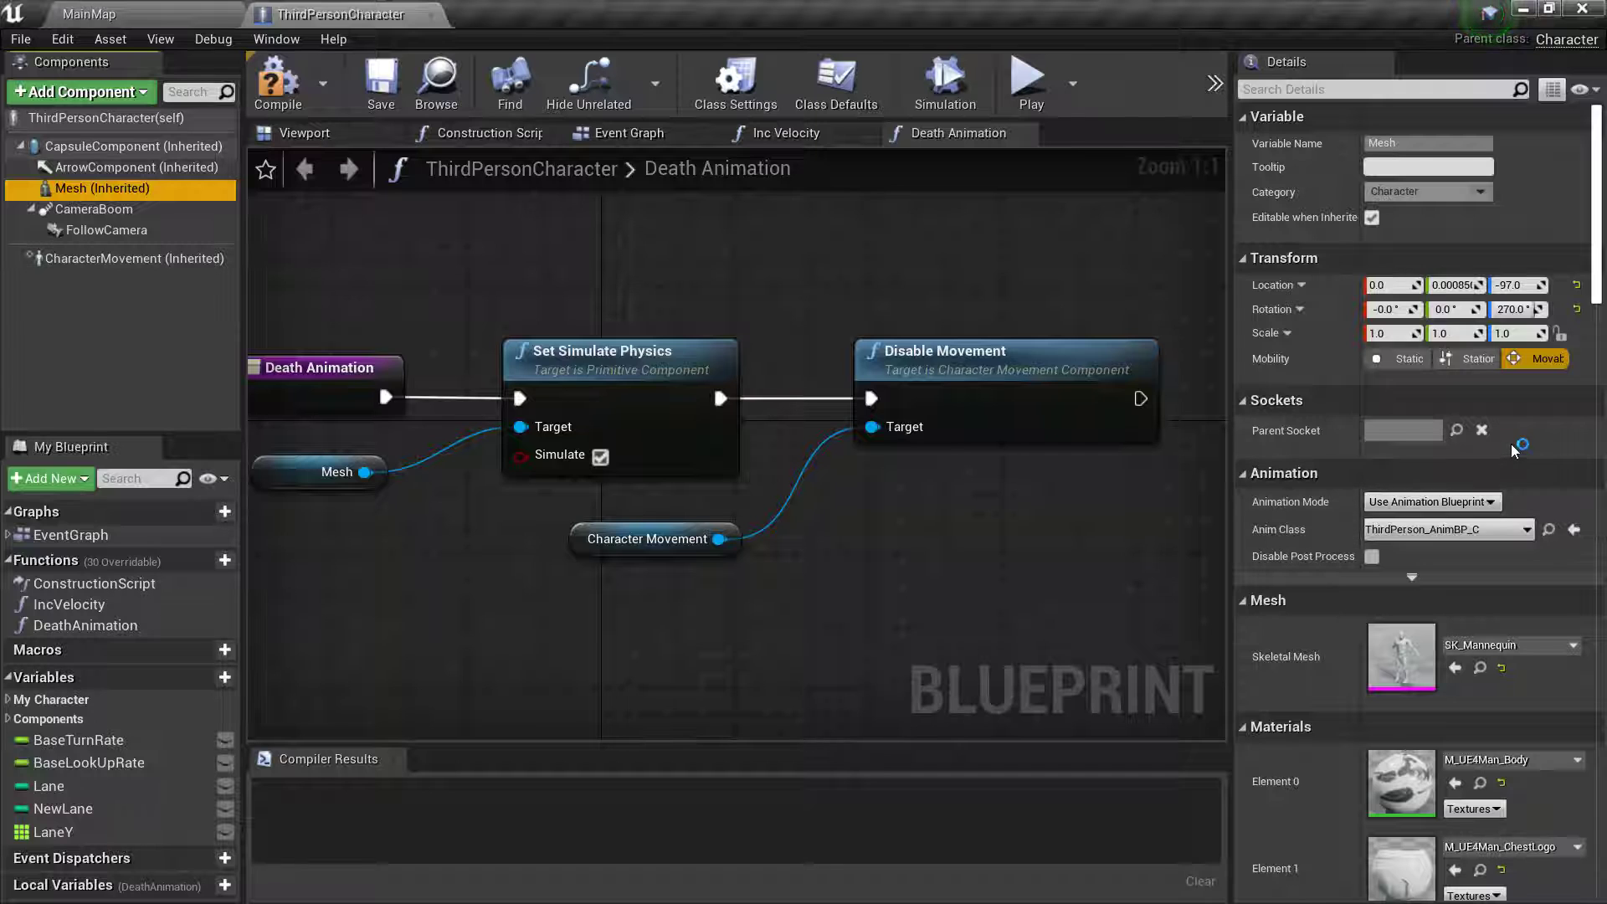
pyautogui.moveTo(1590, 254); pyautogui.dragTo(1585, 501)
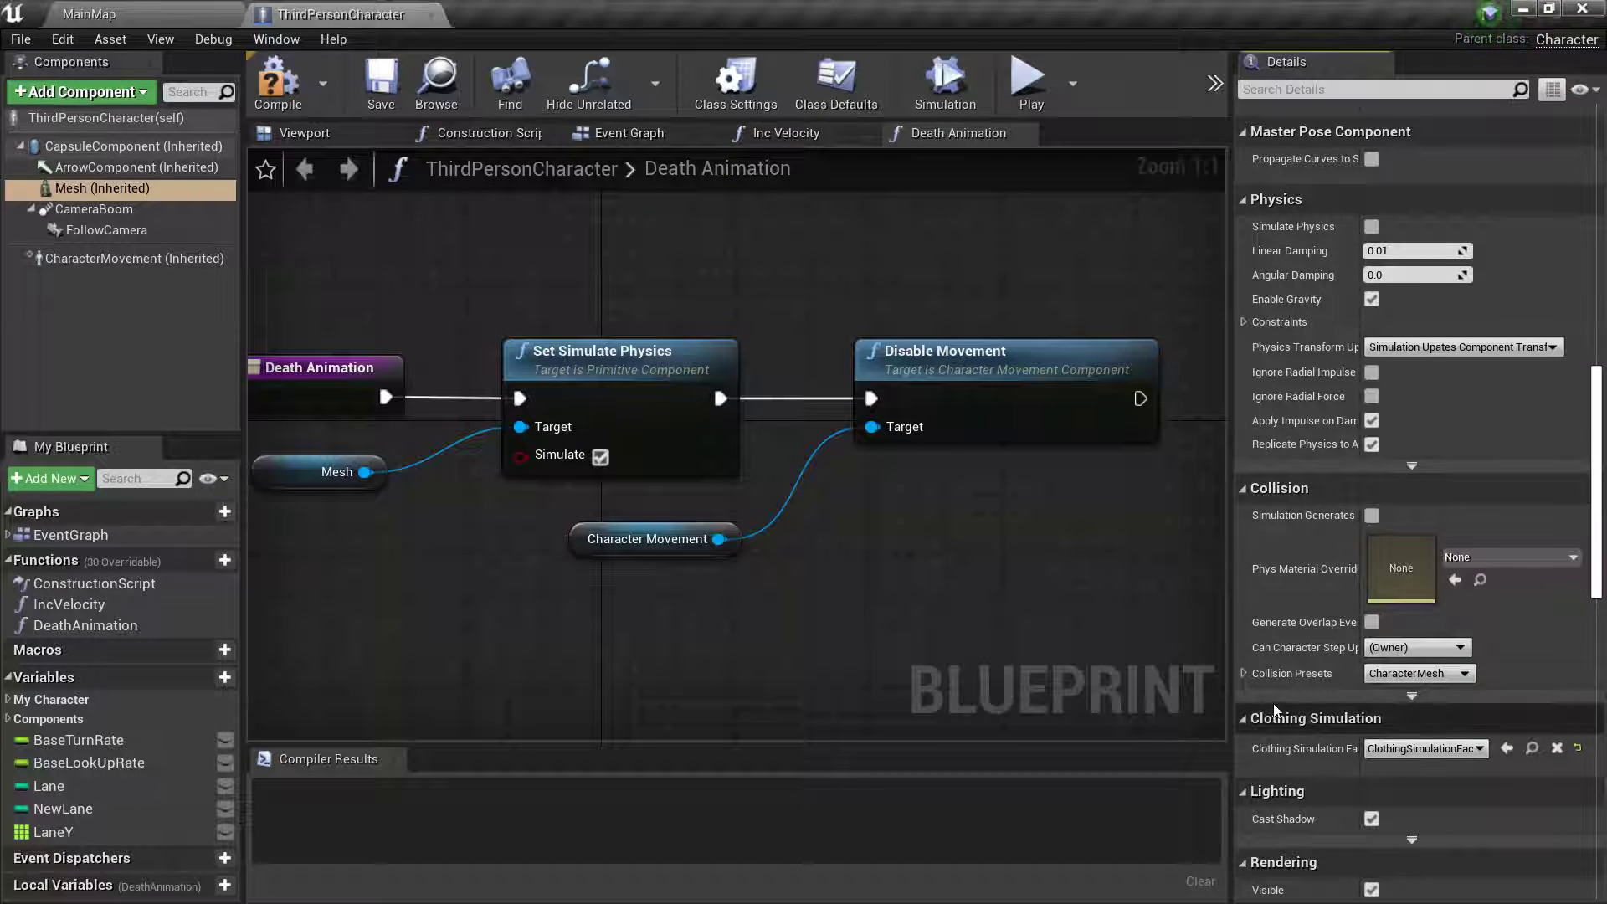
pyautogui.click(1244, 674)
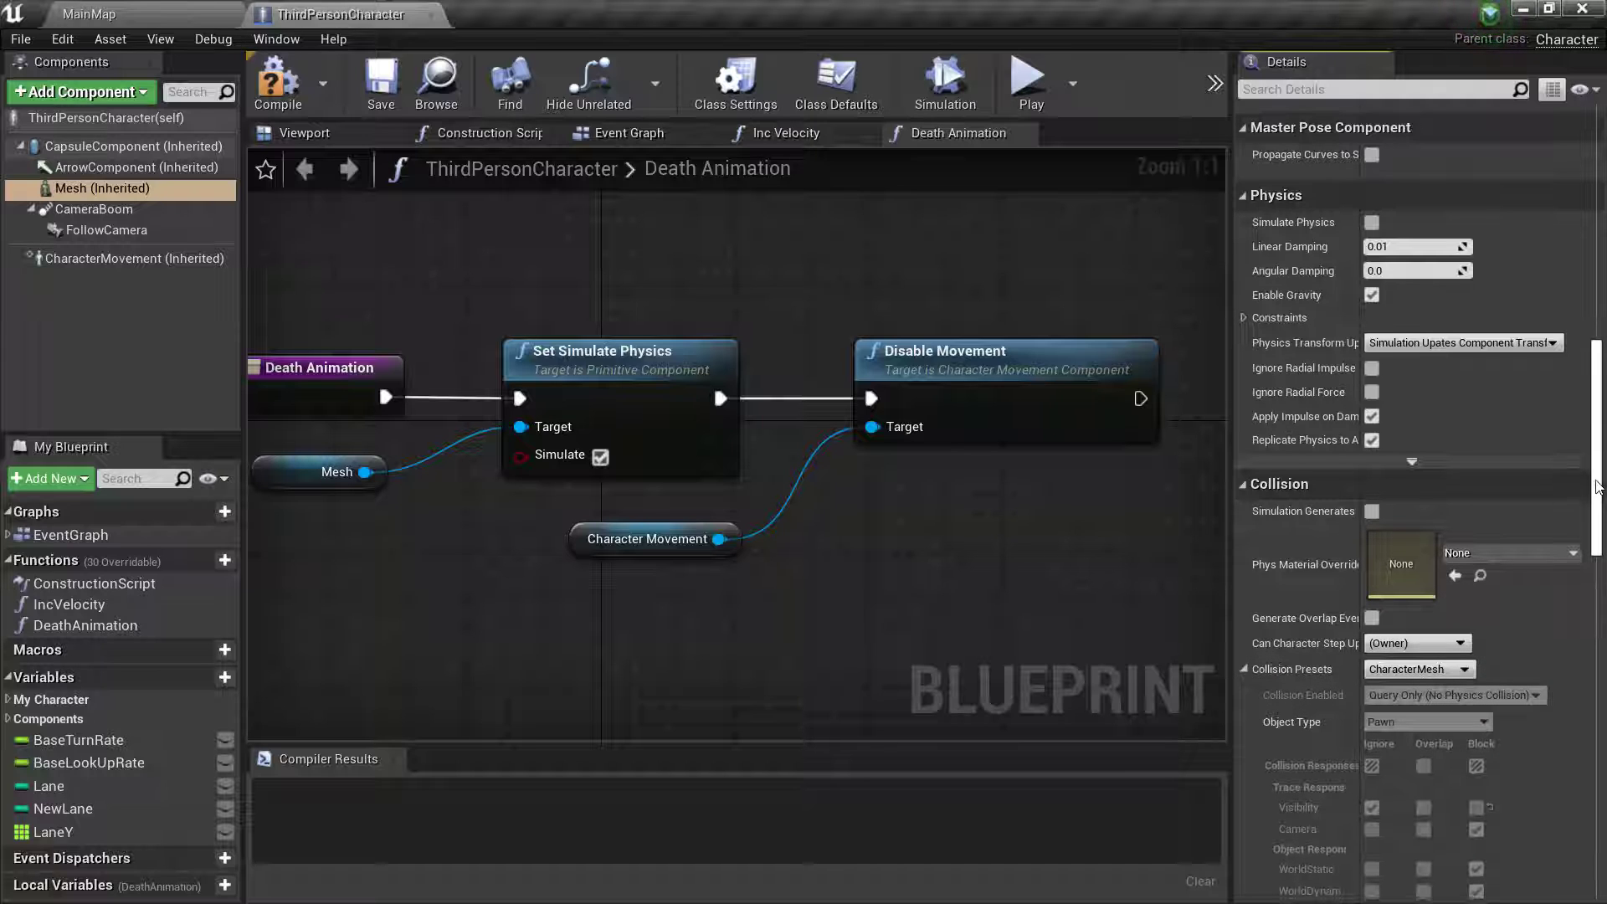
pyautogui.scroll(-5, 1450, 429)
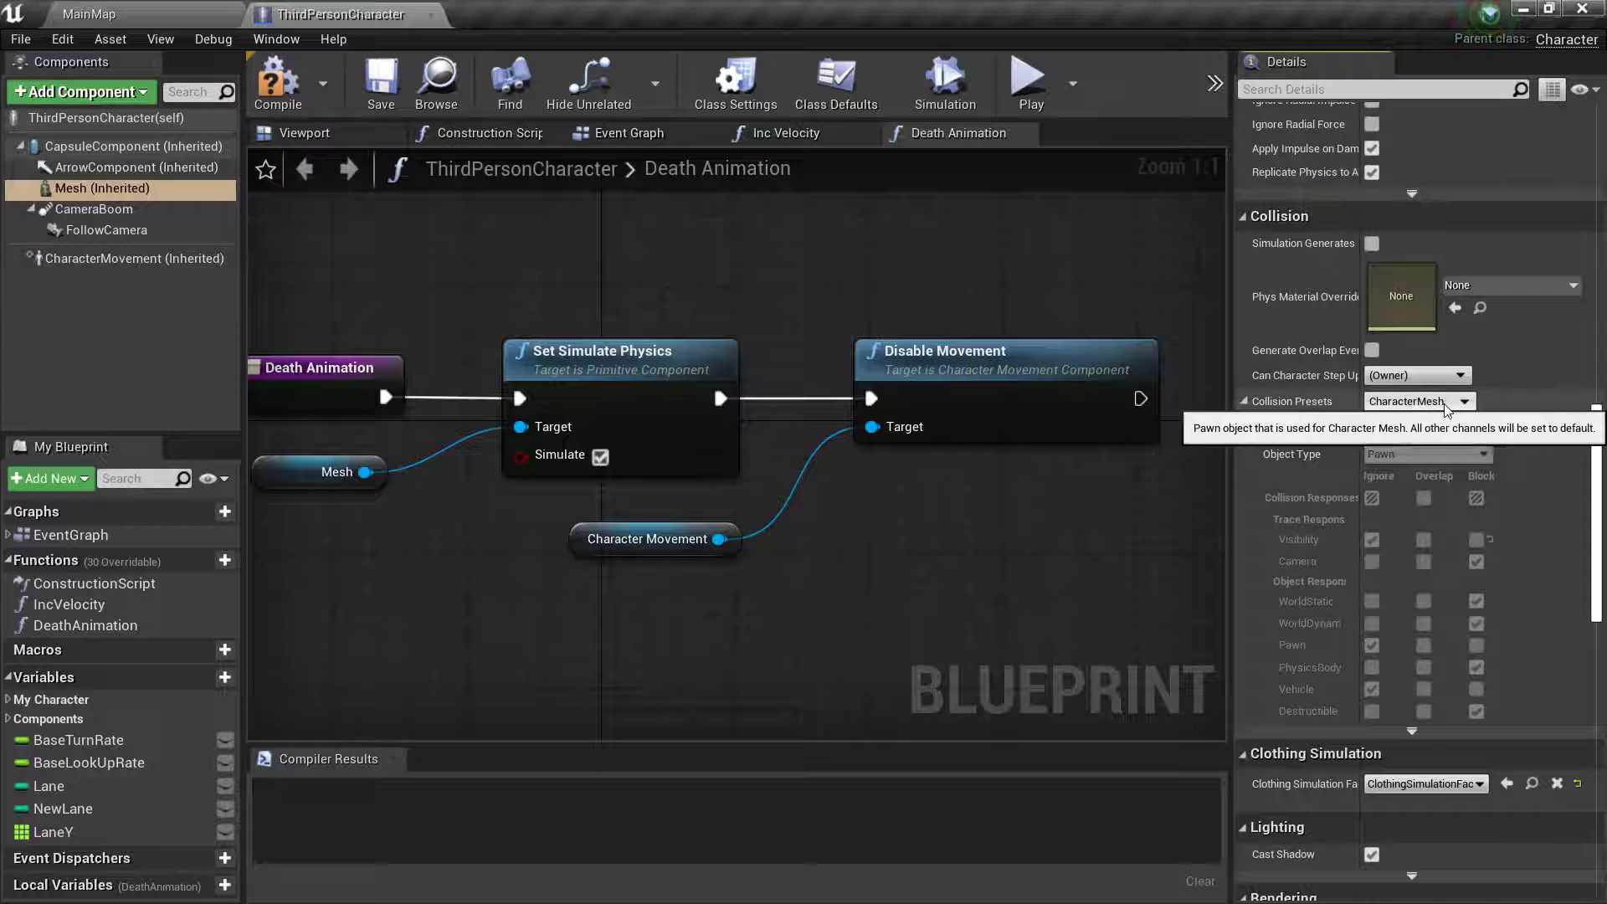
pyautogui.click(1448, 402)
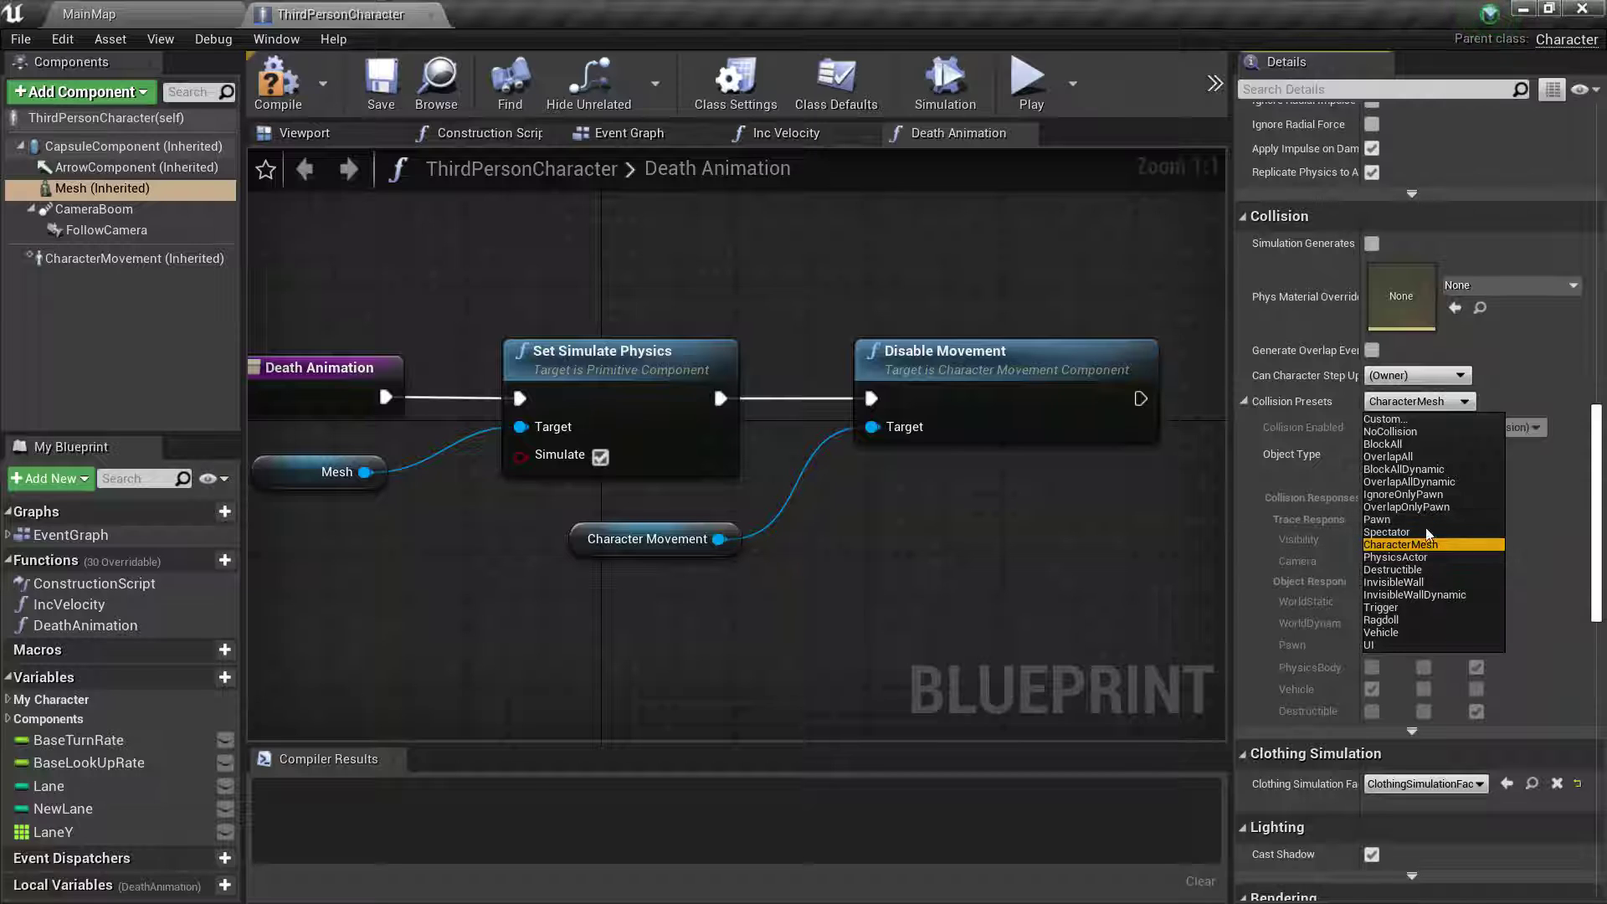
pyautogui.click(1421, 472)
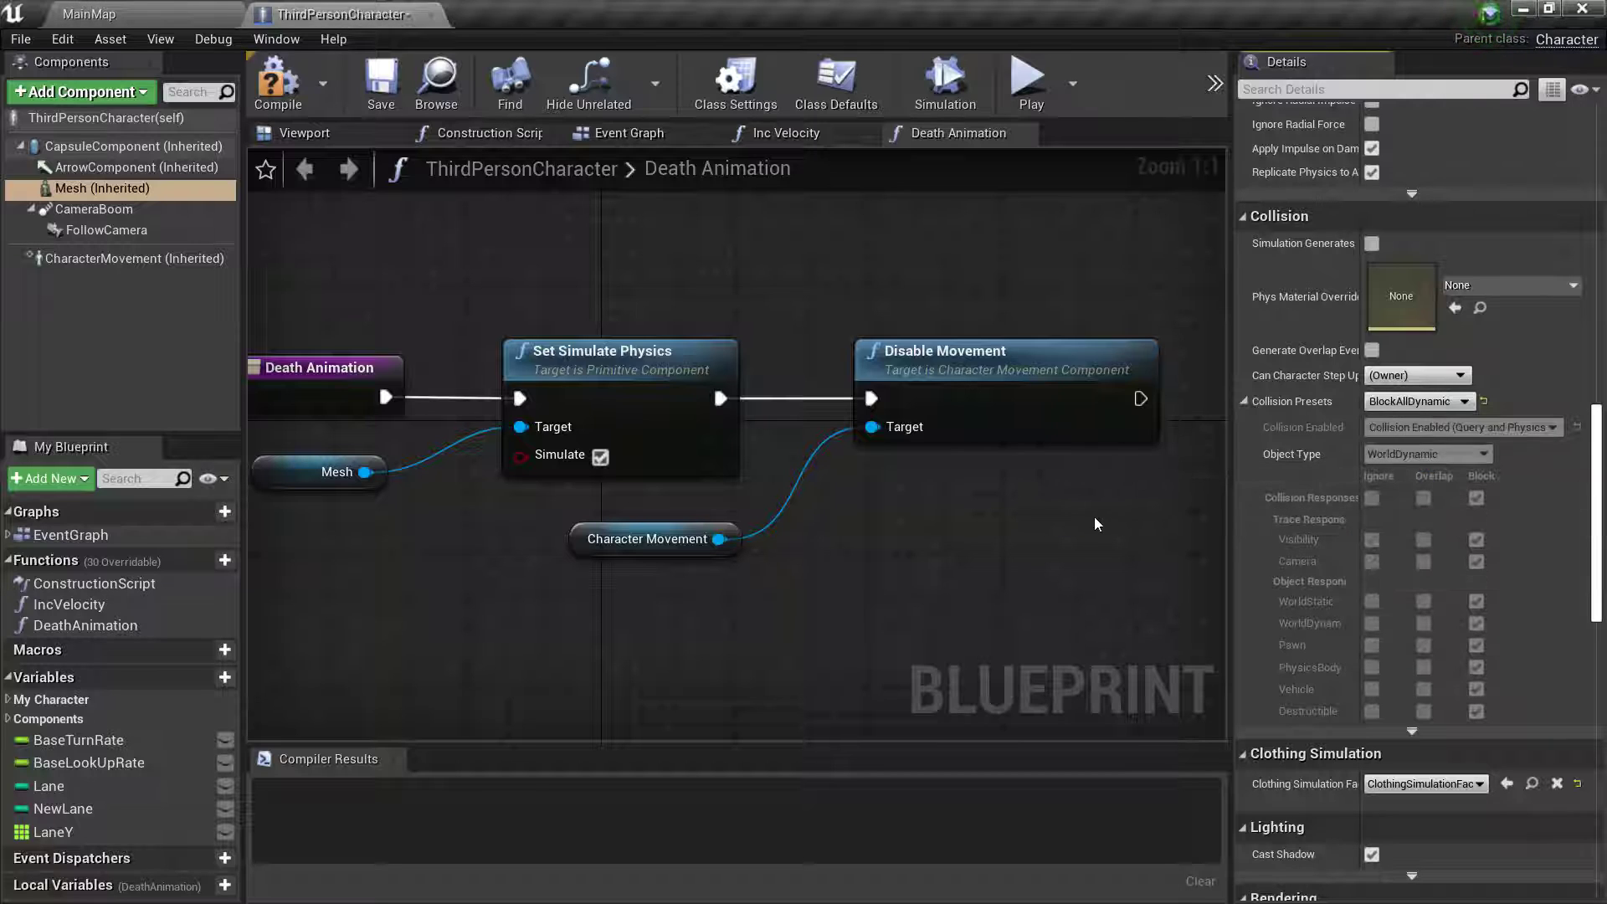
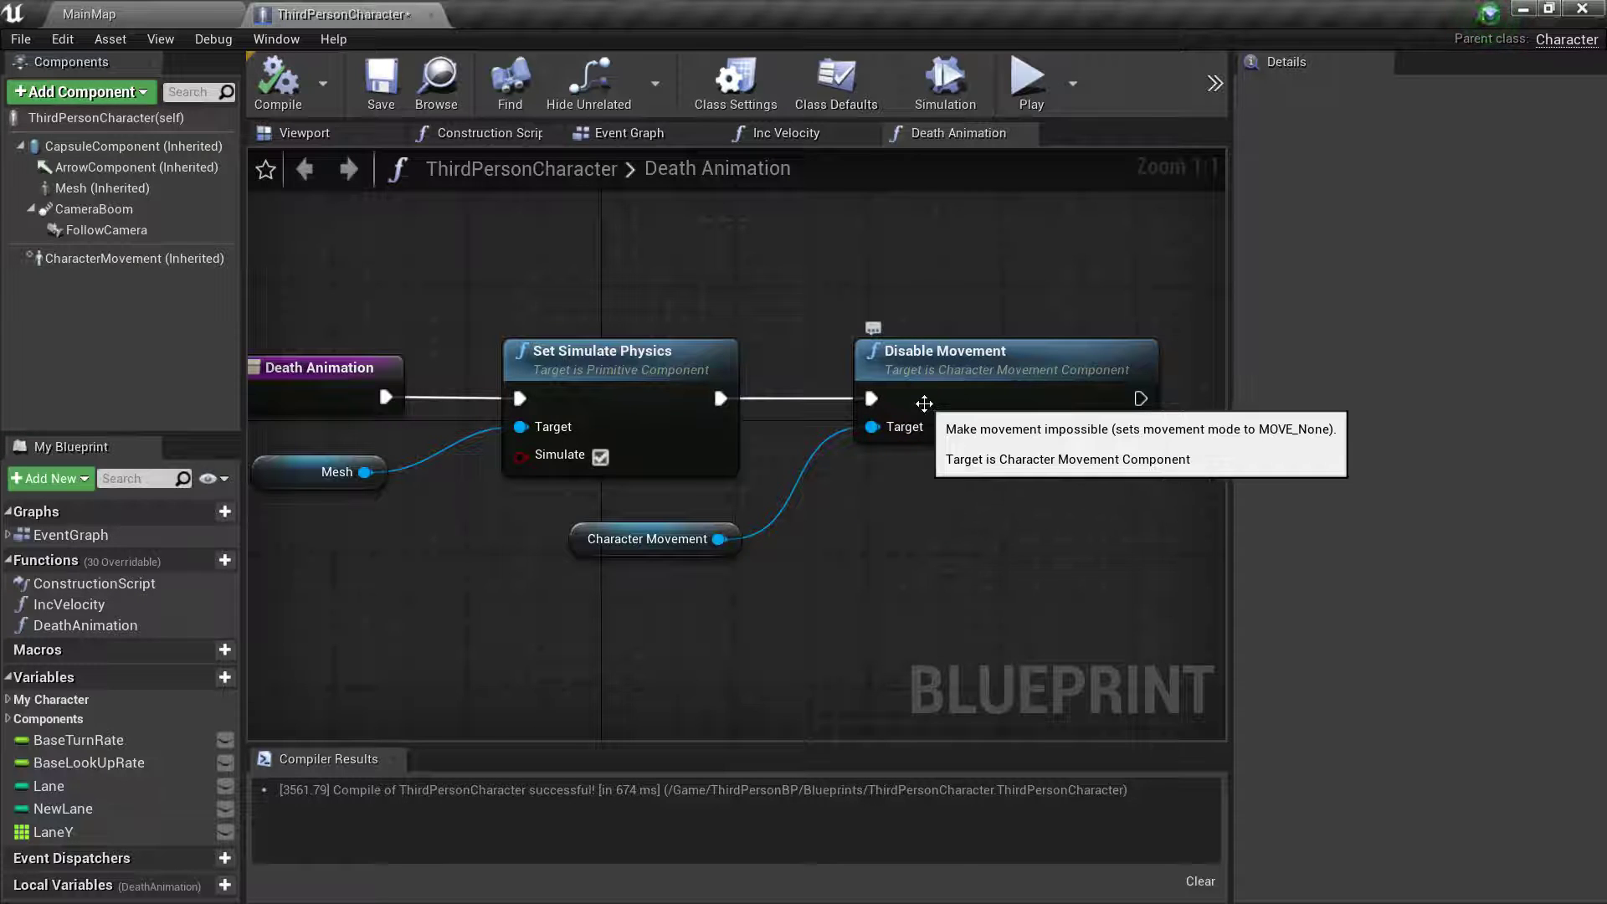
# - Back in MainMap, select ObstacleFence in the RunnerFiles/Blueprints folder
pyautogui.click(109, 14)
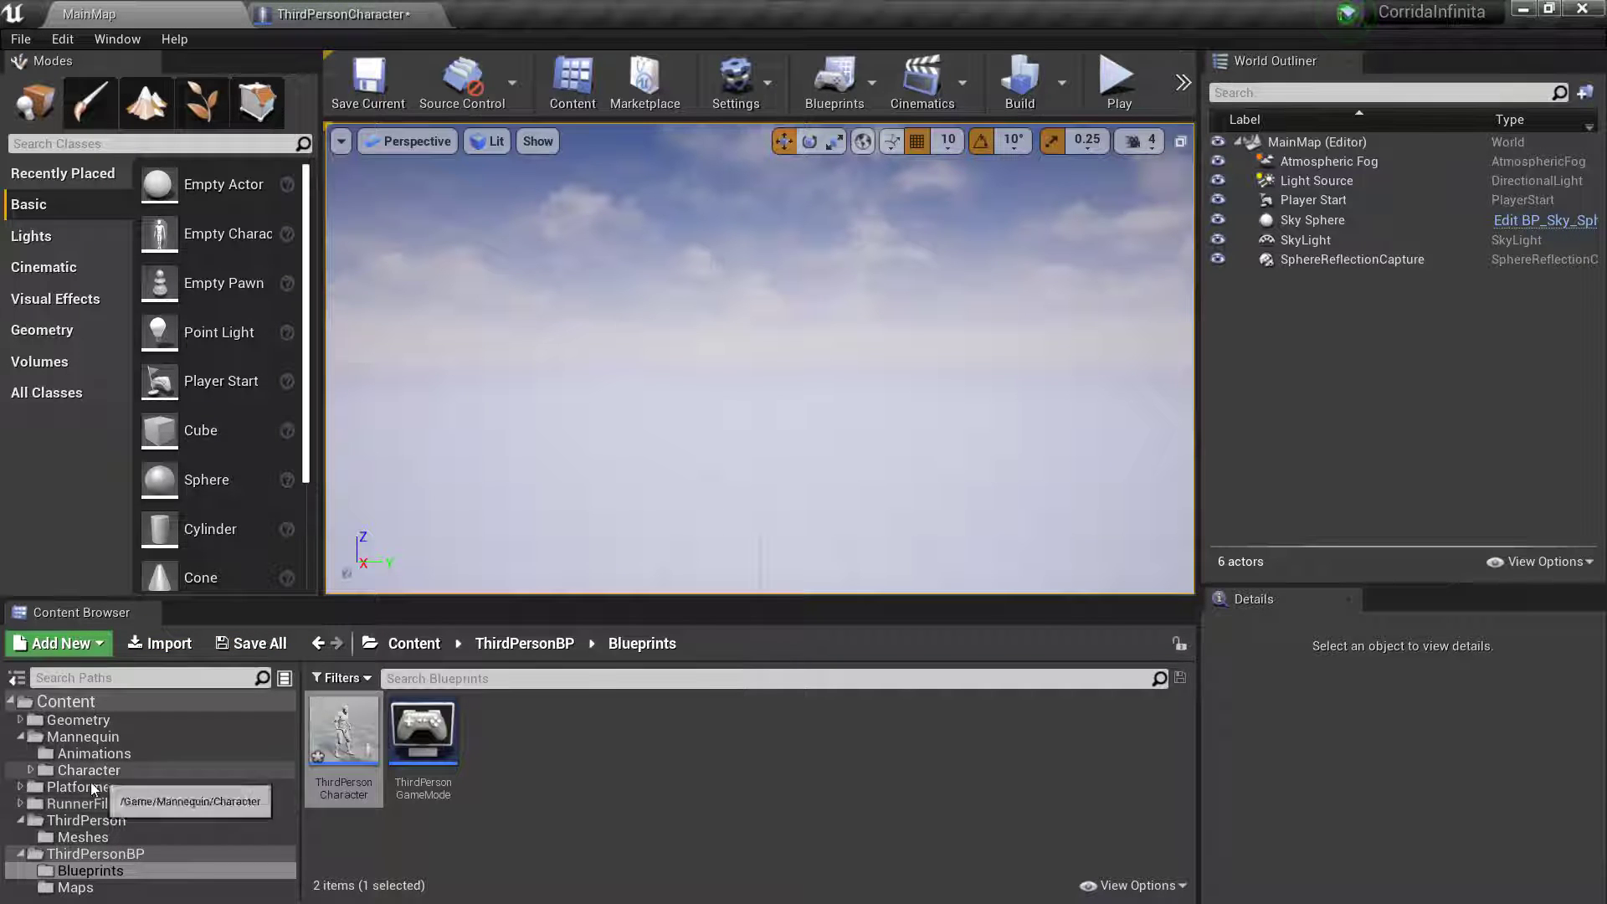
pyautogui.click(20, 804)
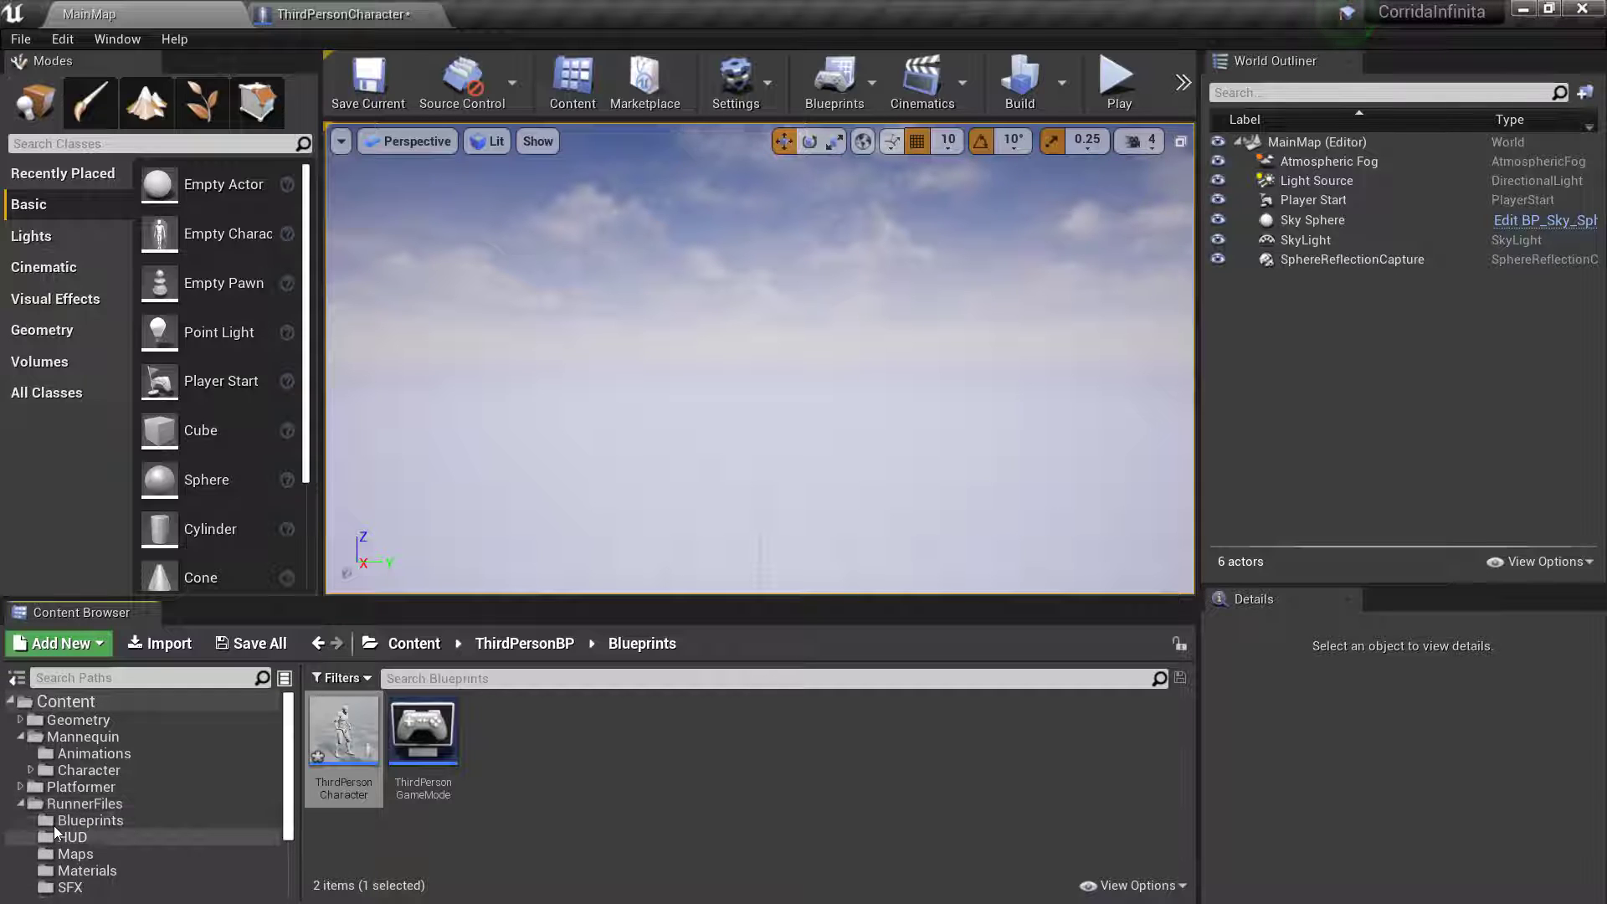
pyautogui.click(54, 823)
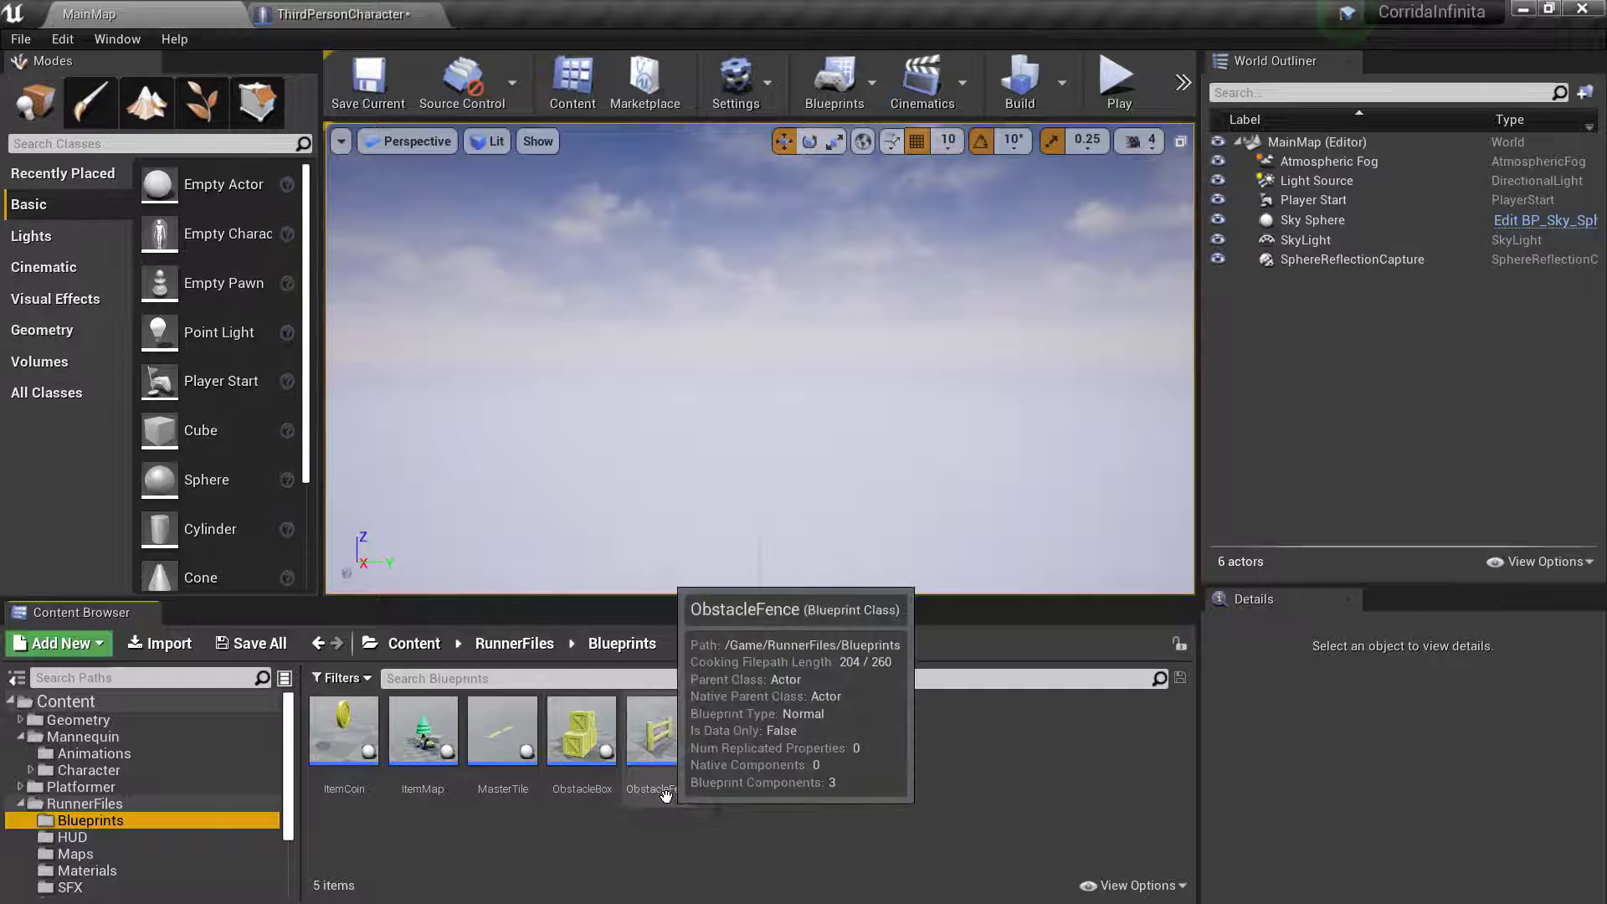
pyautogui.click(653, 745)
# - In ObstacleFence, cast ActorBeginOverlap's Other Actor to ThirdPersonCharacter
pyautogui.doubleClick(653, 744)
pyautogui.moveTo(656, 438)
pyautogui.mouseDown(button='right')
pyautogui.moveTo(802, 452)
pyautogui.moveTo(772, 485)
pyautogui.mouseUp(button='right')
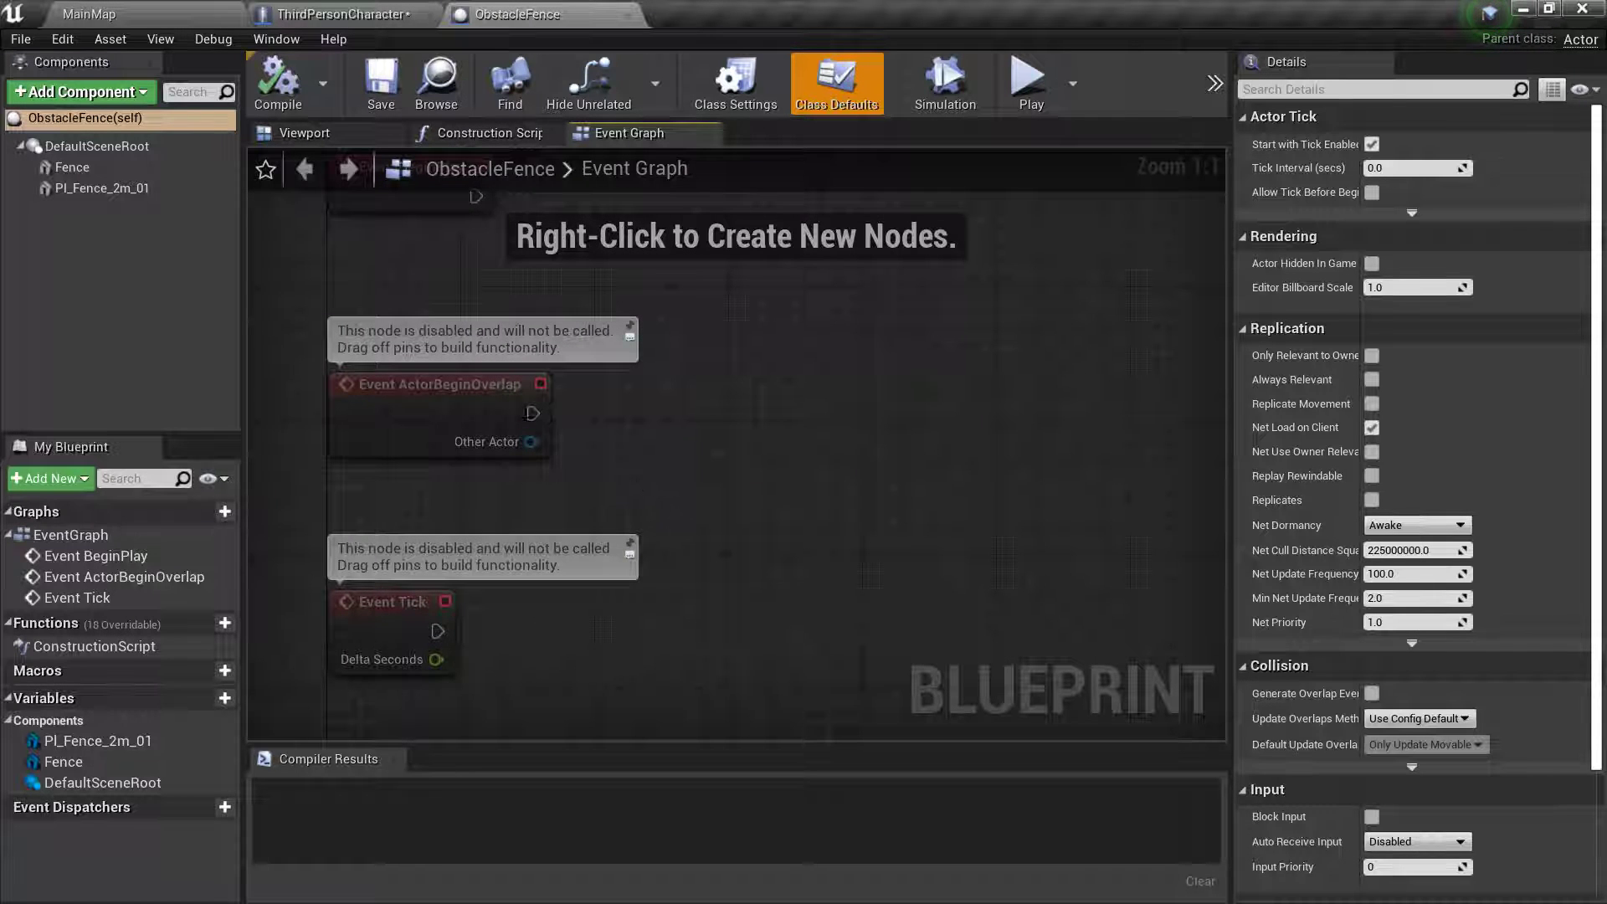
pyautogui.moveTo(531, 414); pyautogui.dragTo(656, 415)
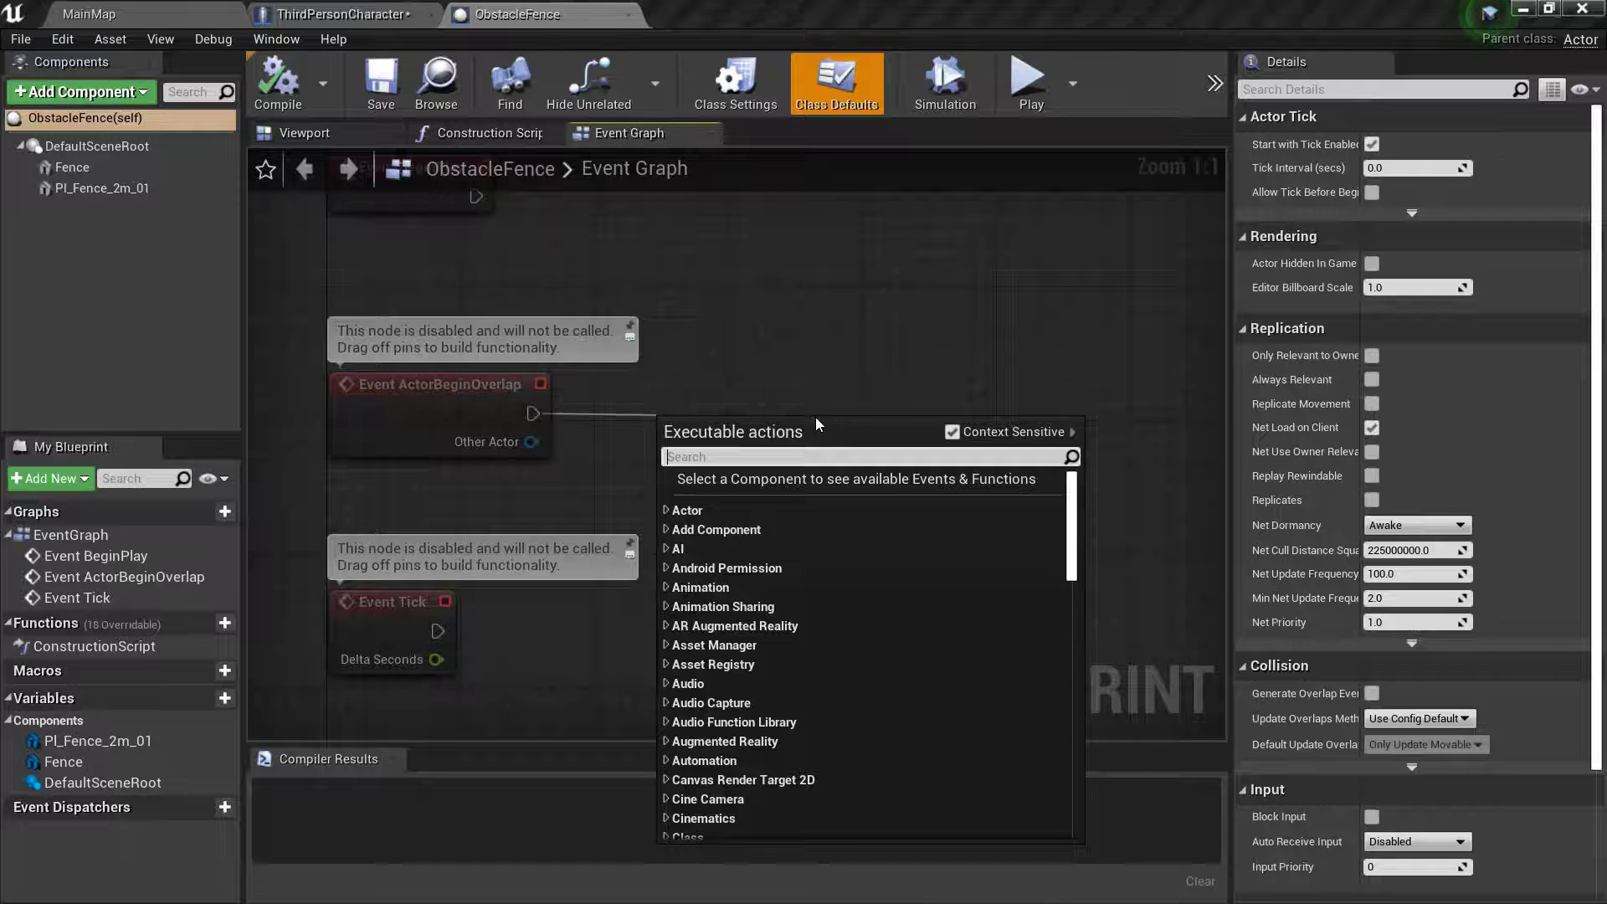
pyautogui.write('castto')
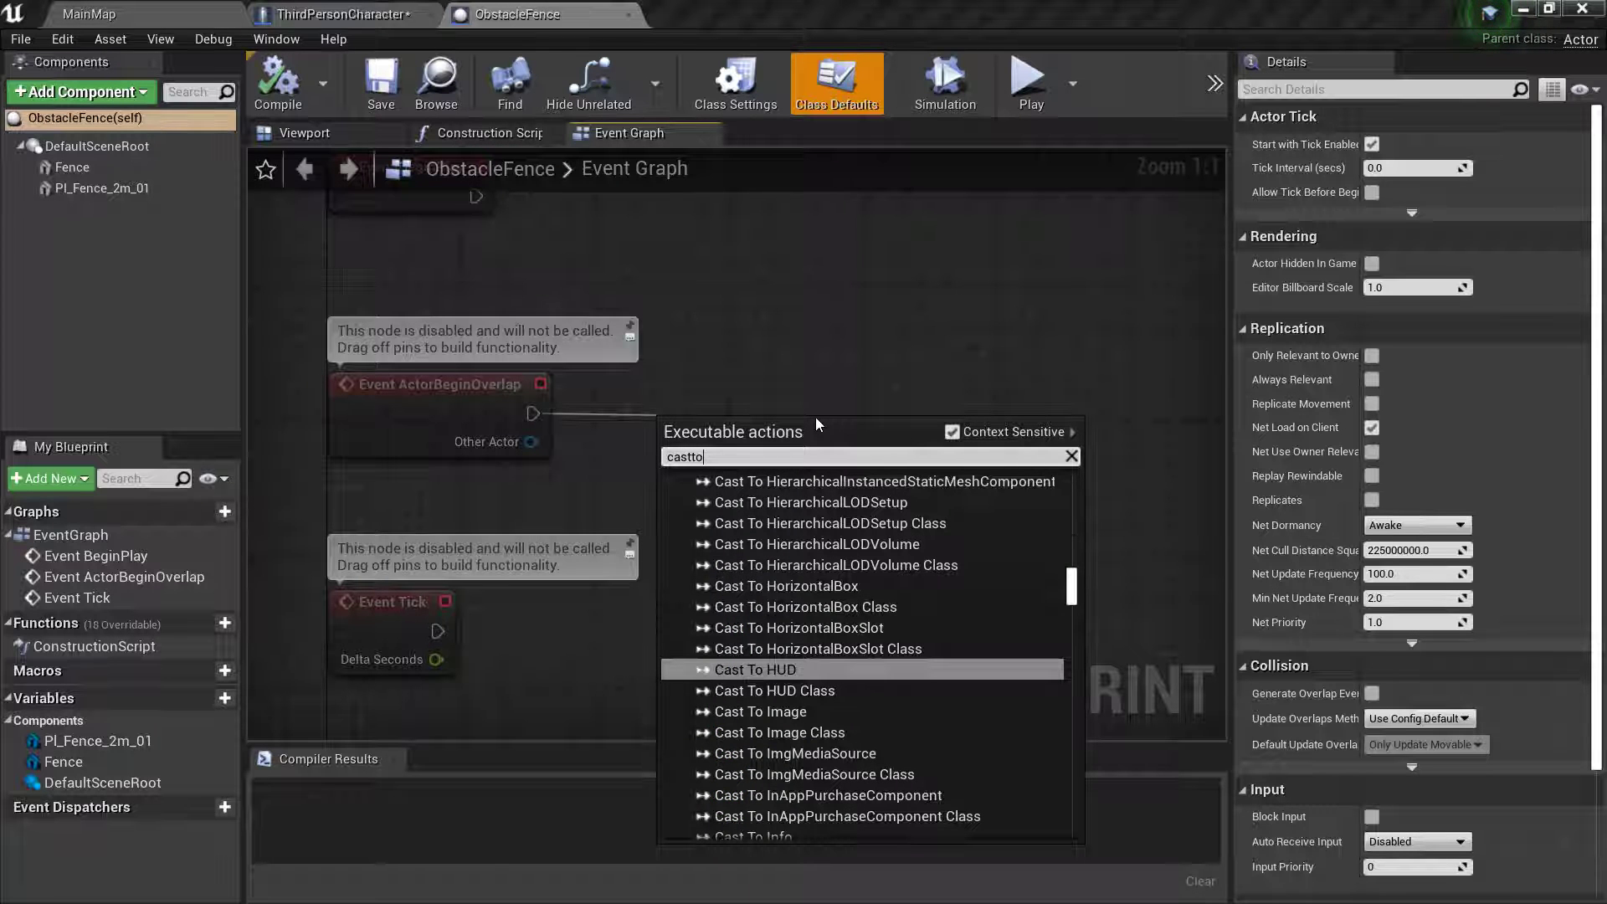
pyautogui.write('thi')
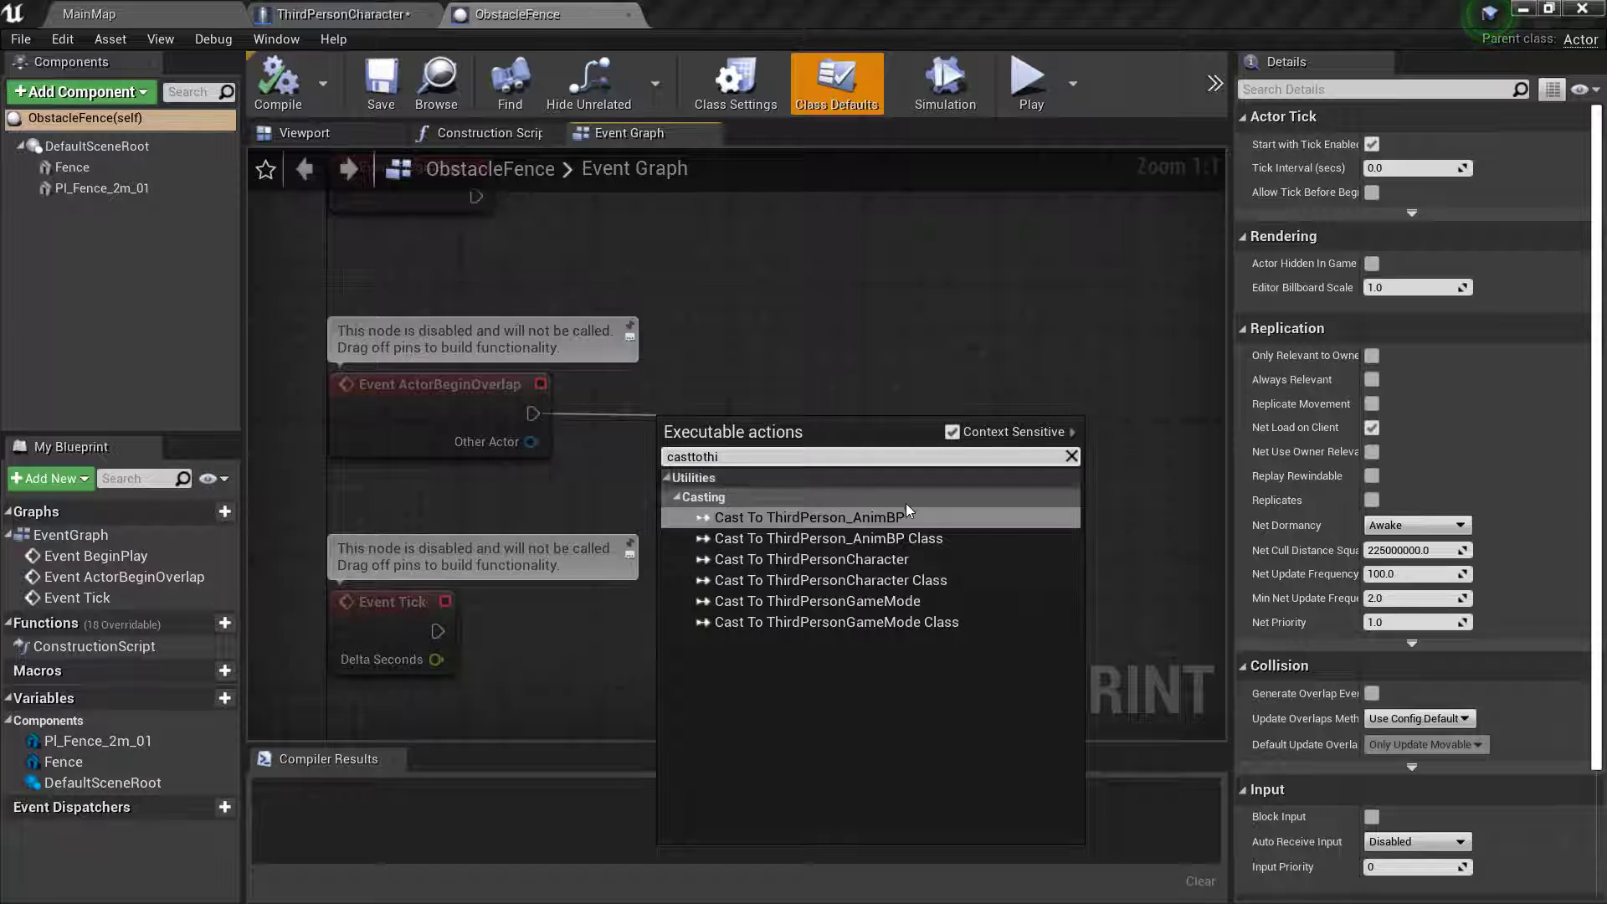
pyautogui.click(856, 559)
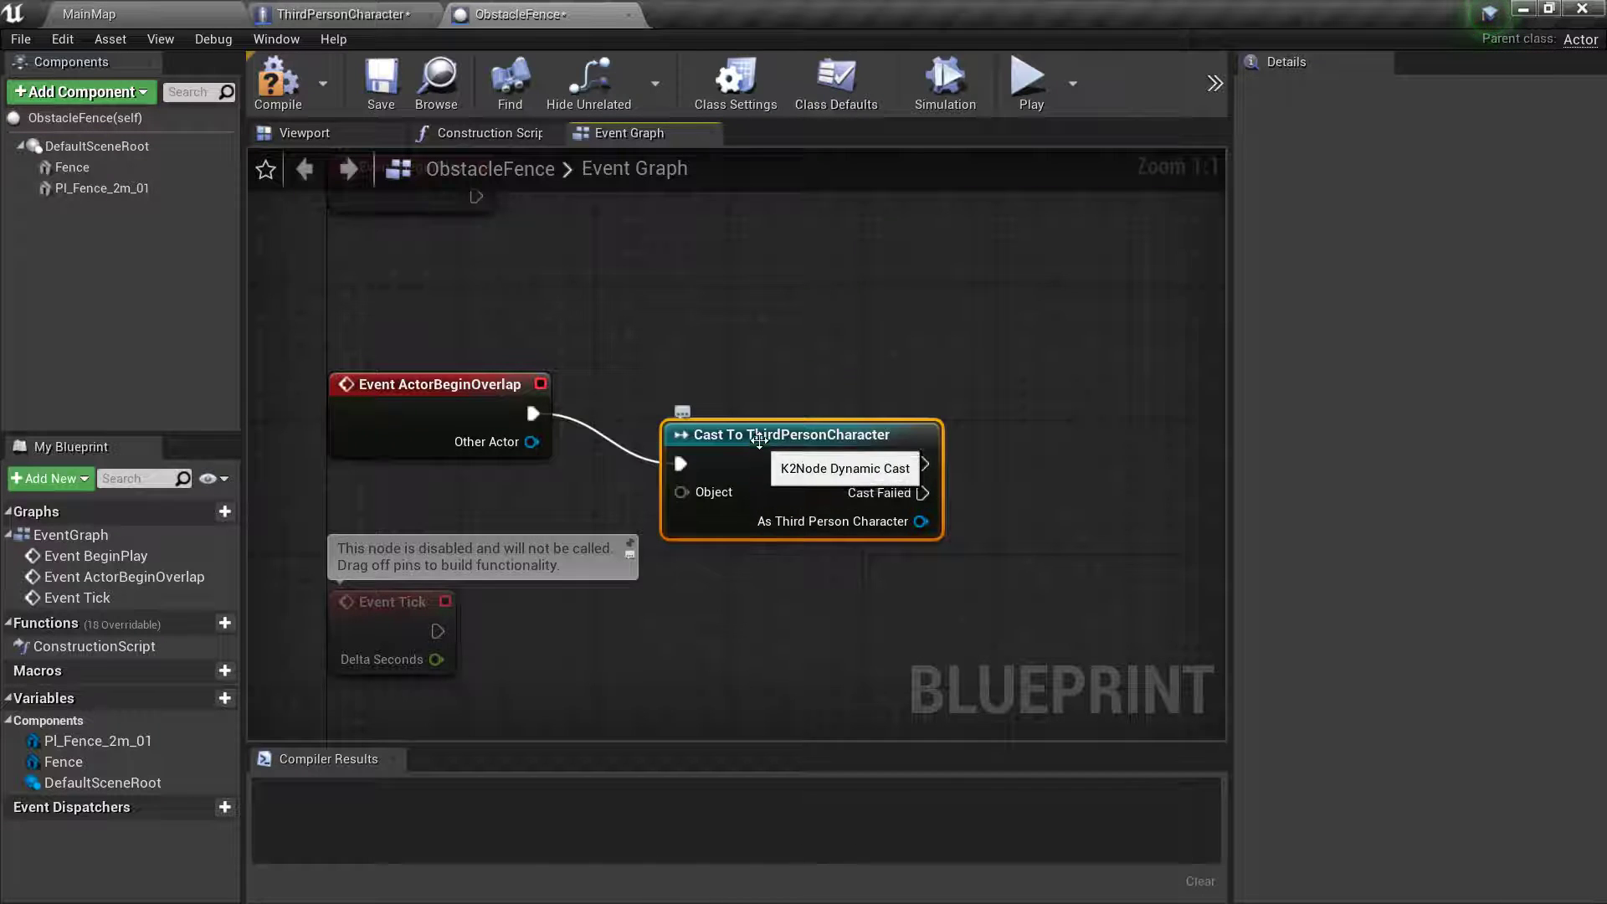
pyautogui.moveTo(776, 493); pyautogui.dragTo(776, 443)
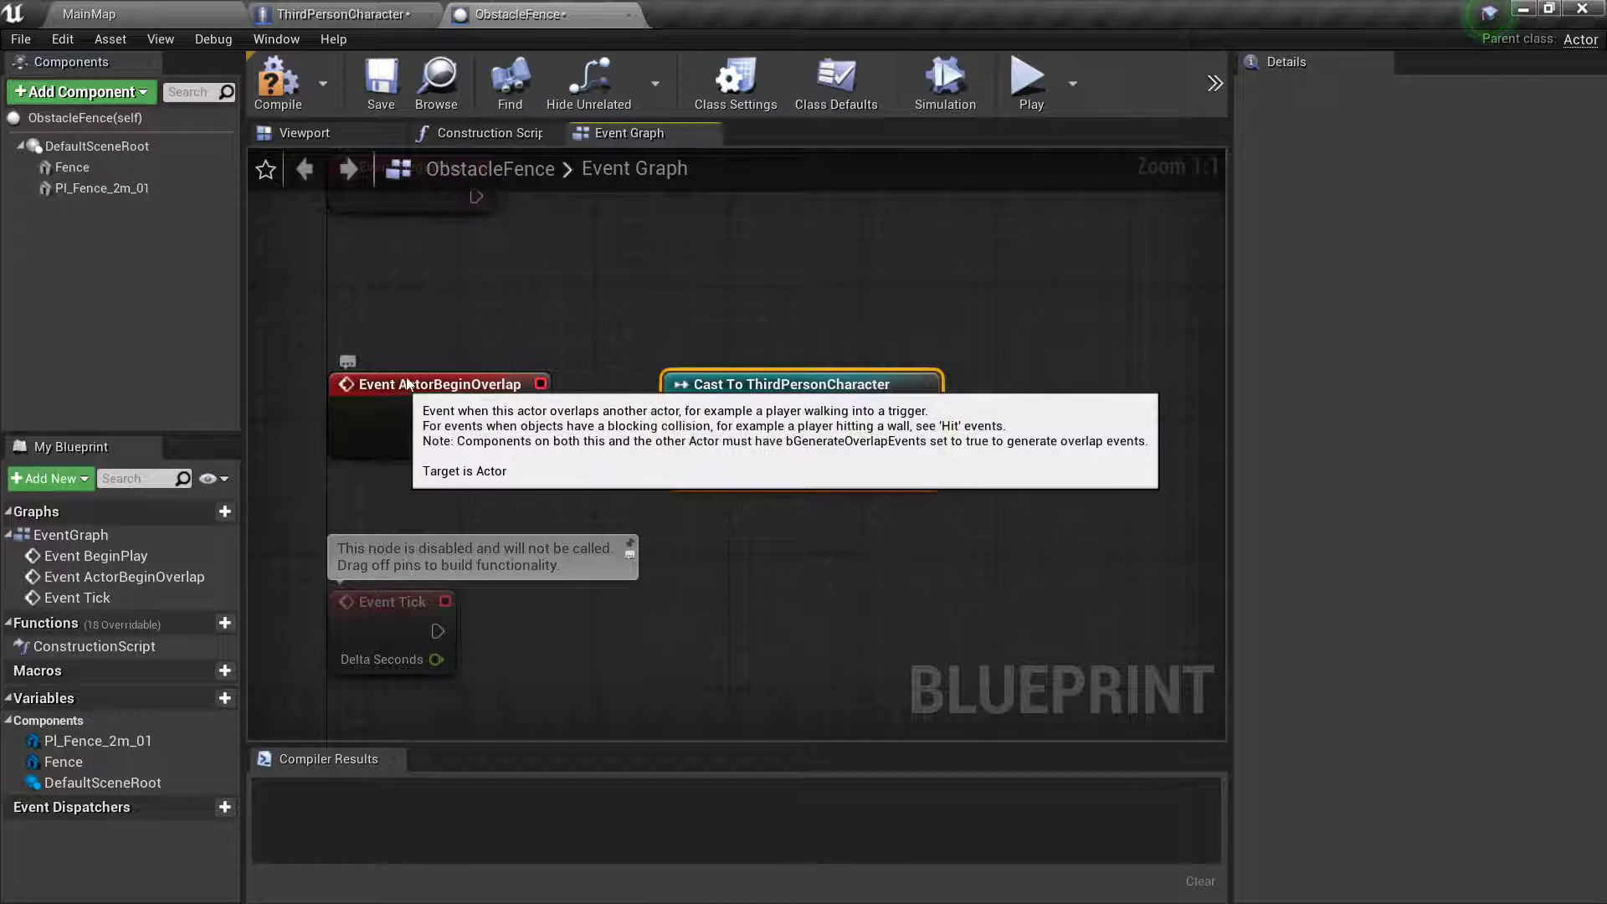
pyautogui.moveTo(395, 387); pyautogui.dragTo(411, 337)
pyautogui.moveTo(762, 390); pyautogui.dragTo(762, 340)
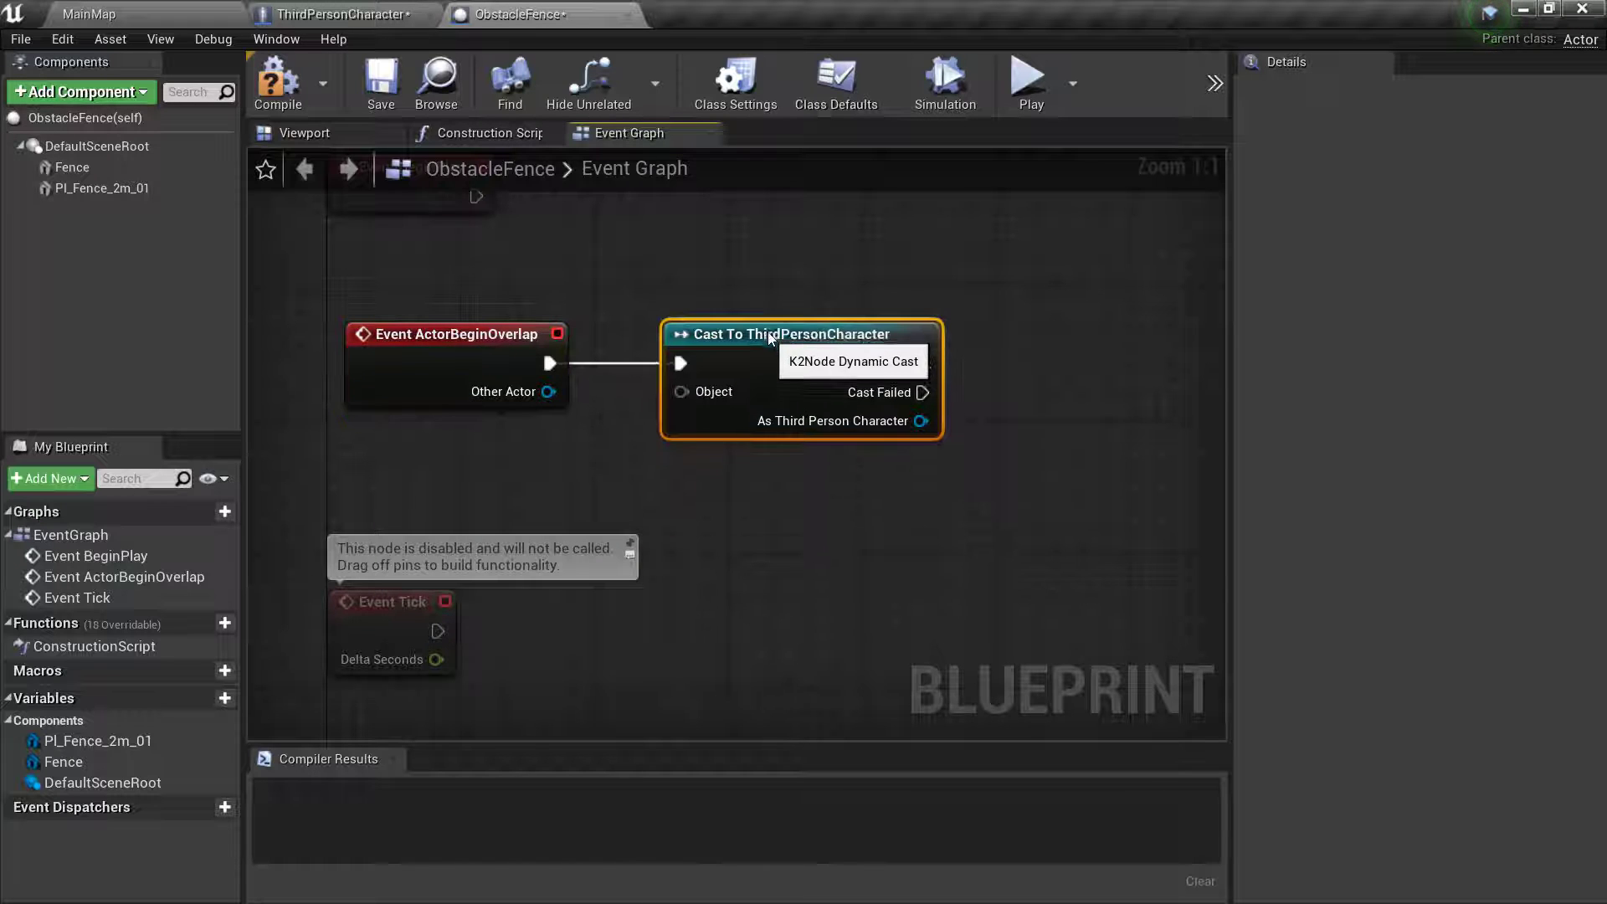
pyautogui.moveTo(548, 391); pyautogui.dragTo(683, 391)
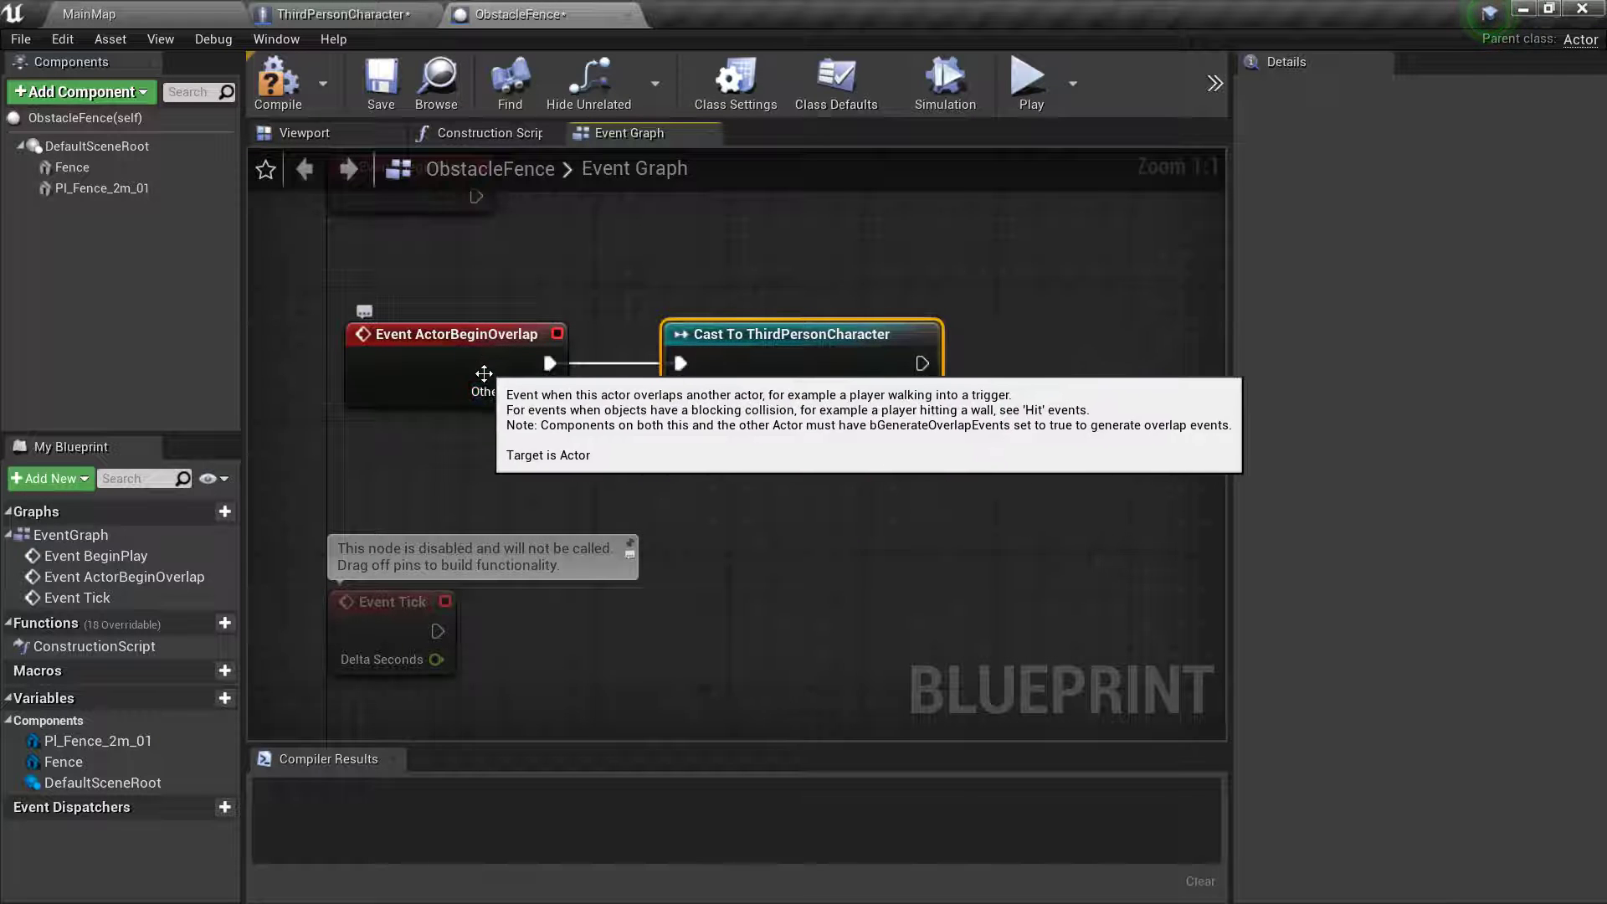
# - Call Death Animation on the cast character and select both nodes
pyautogui.moveTo(638, 448); pyautogui.dragTo(755, 401, button='right')
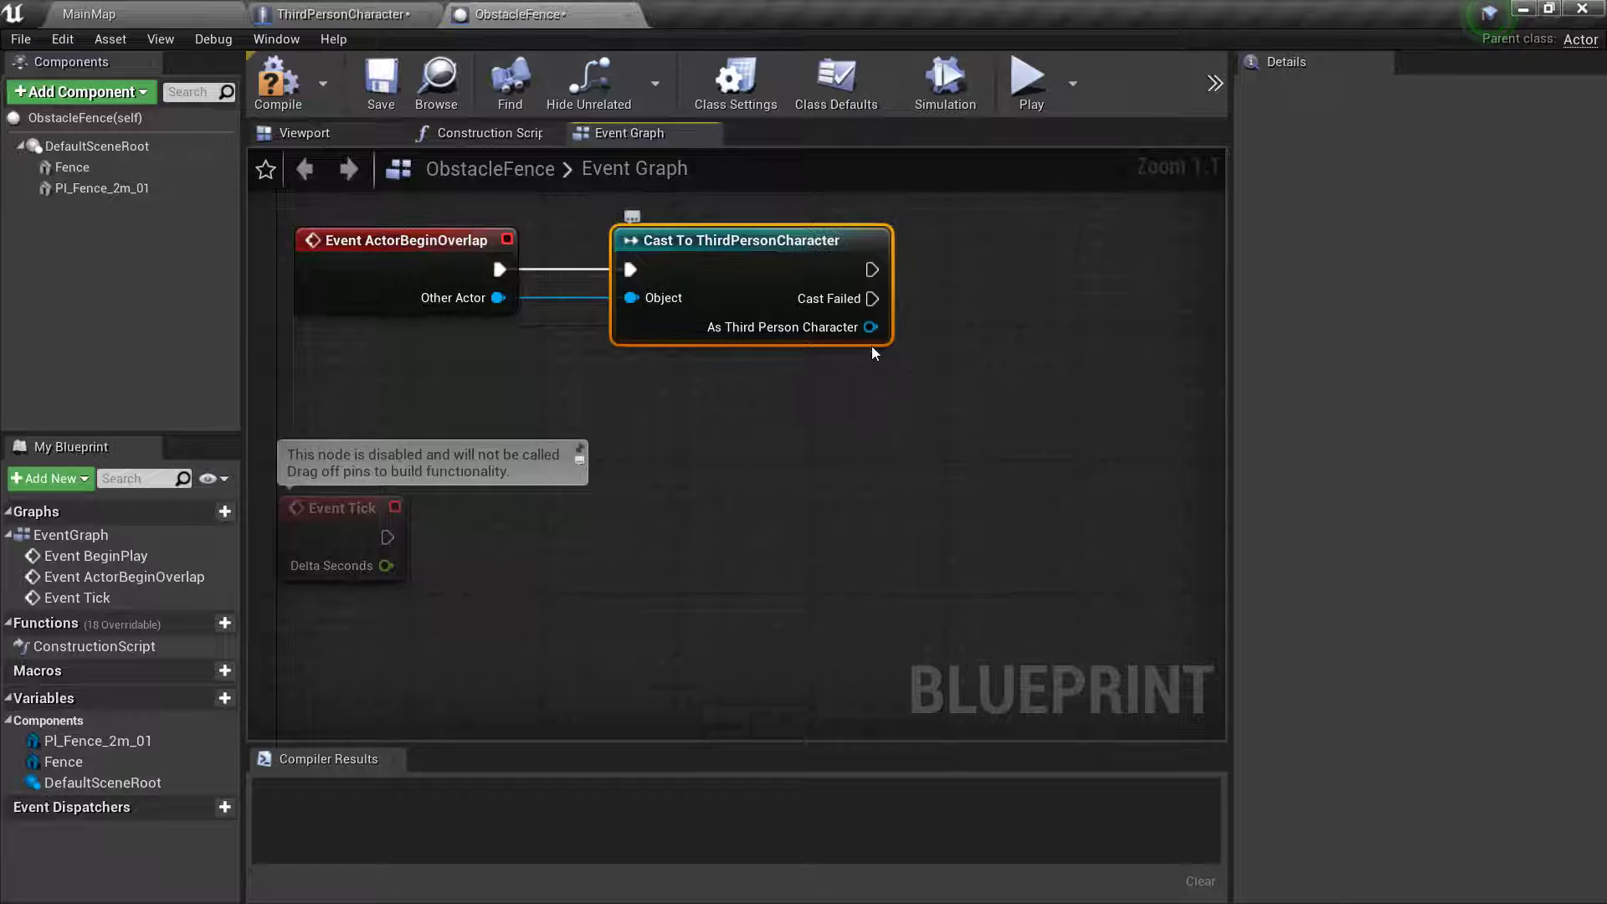
pyautogui.moveTo(870, 326); pyautogui.dragTo(933, 378)
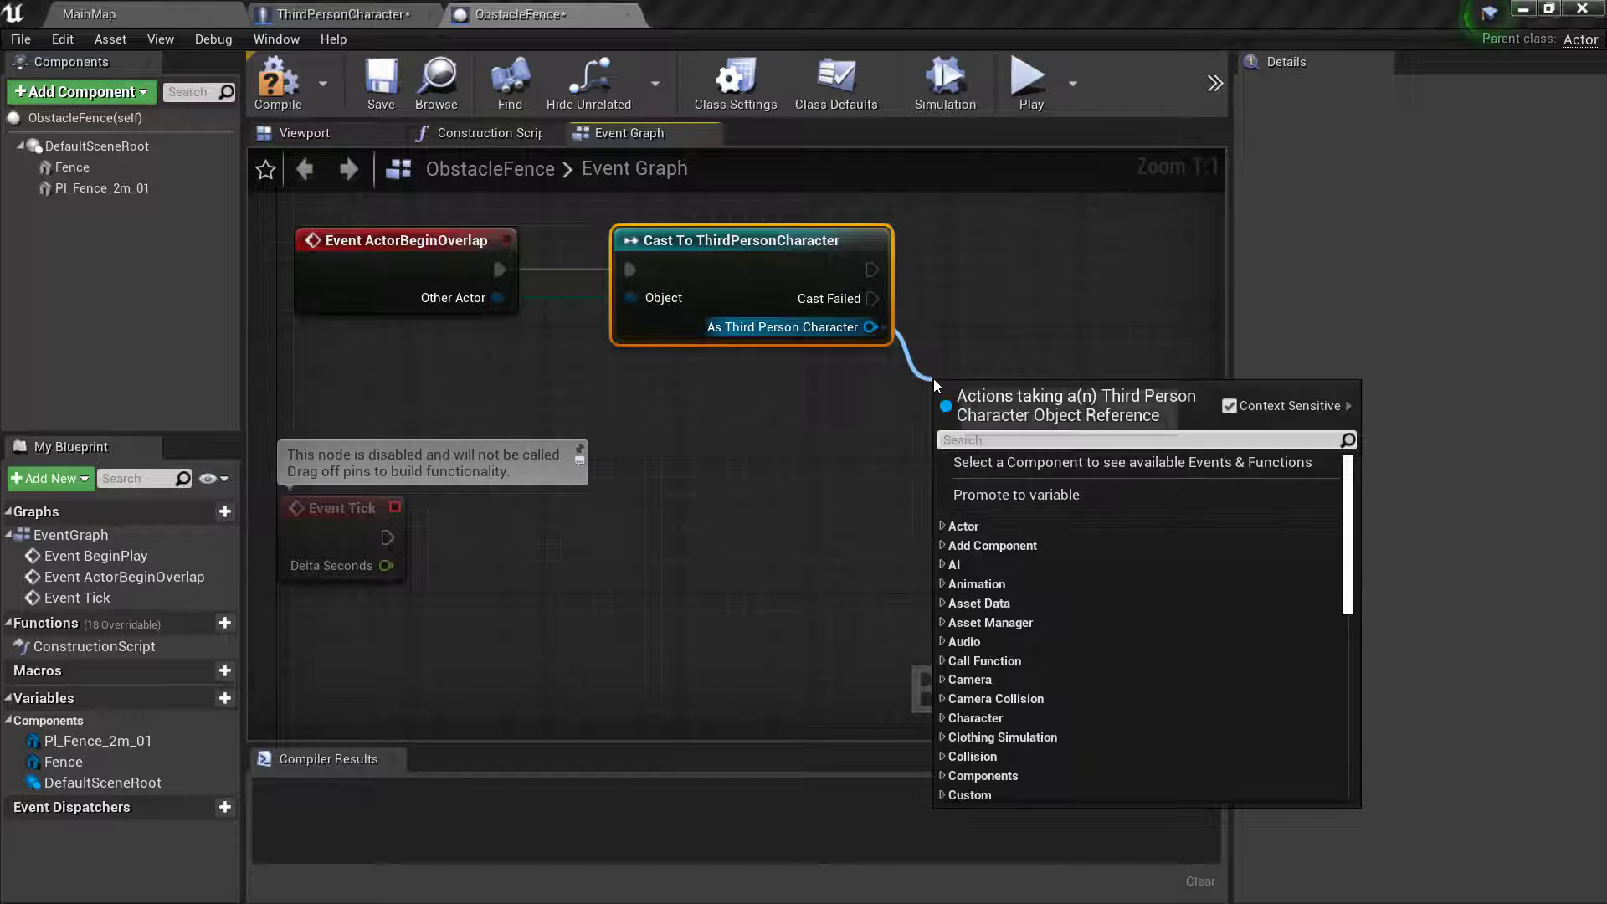
pyautogui.write('De')
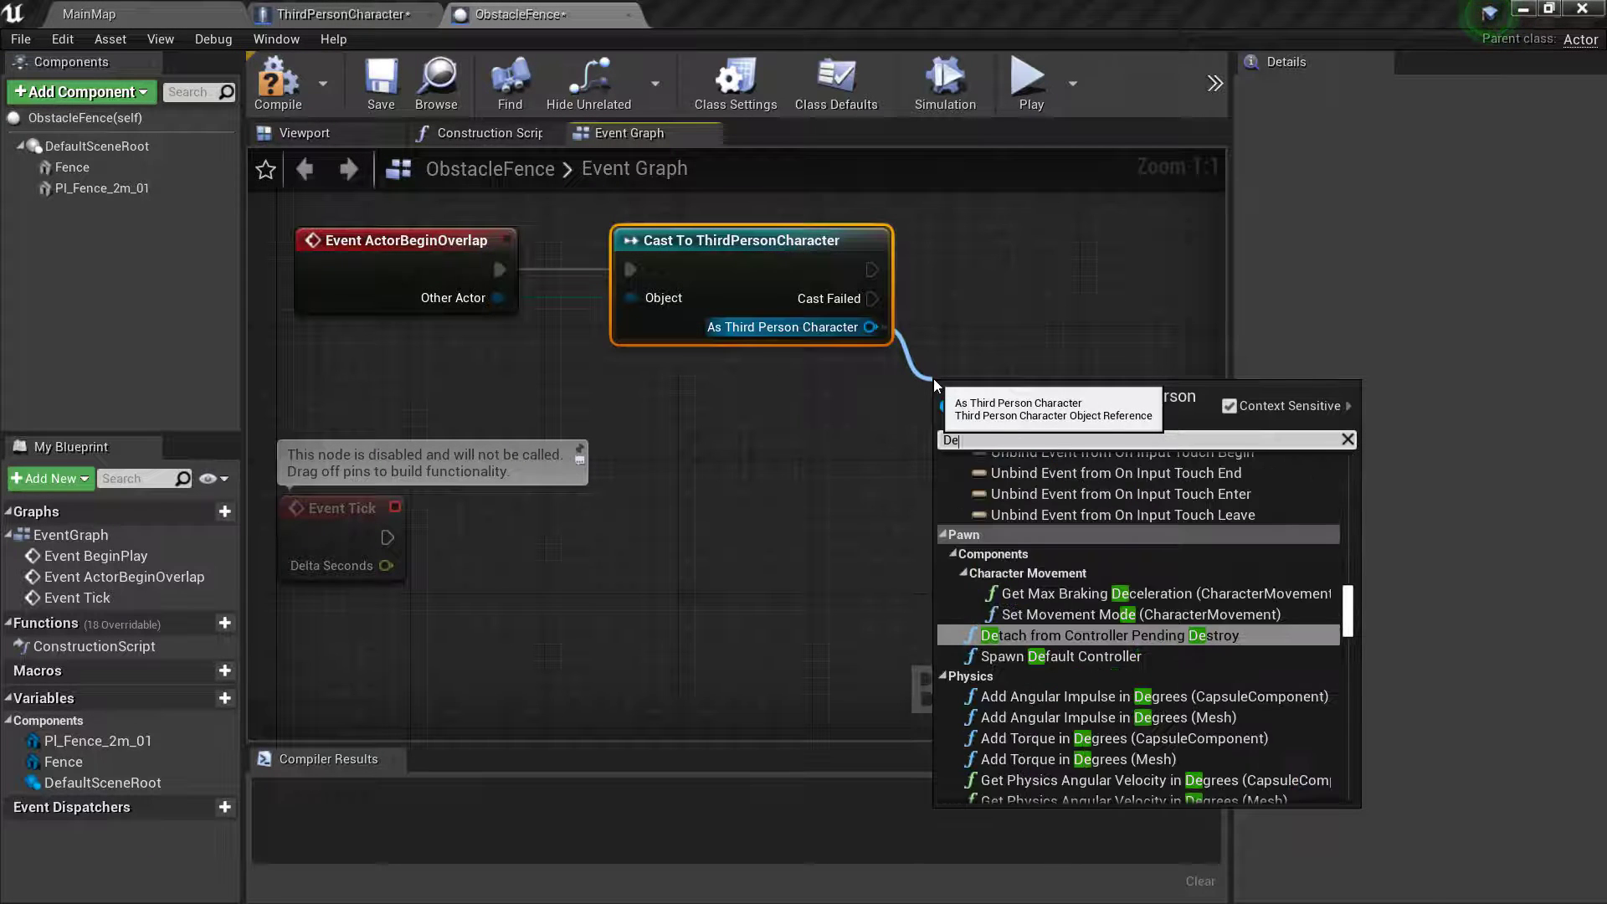
pyautogui.write('a')
pyautogui.press('Return')
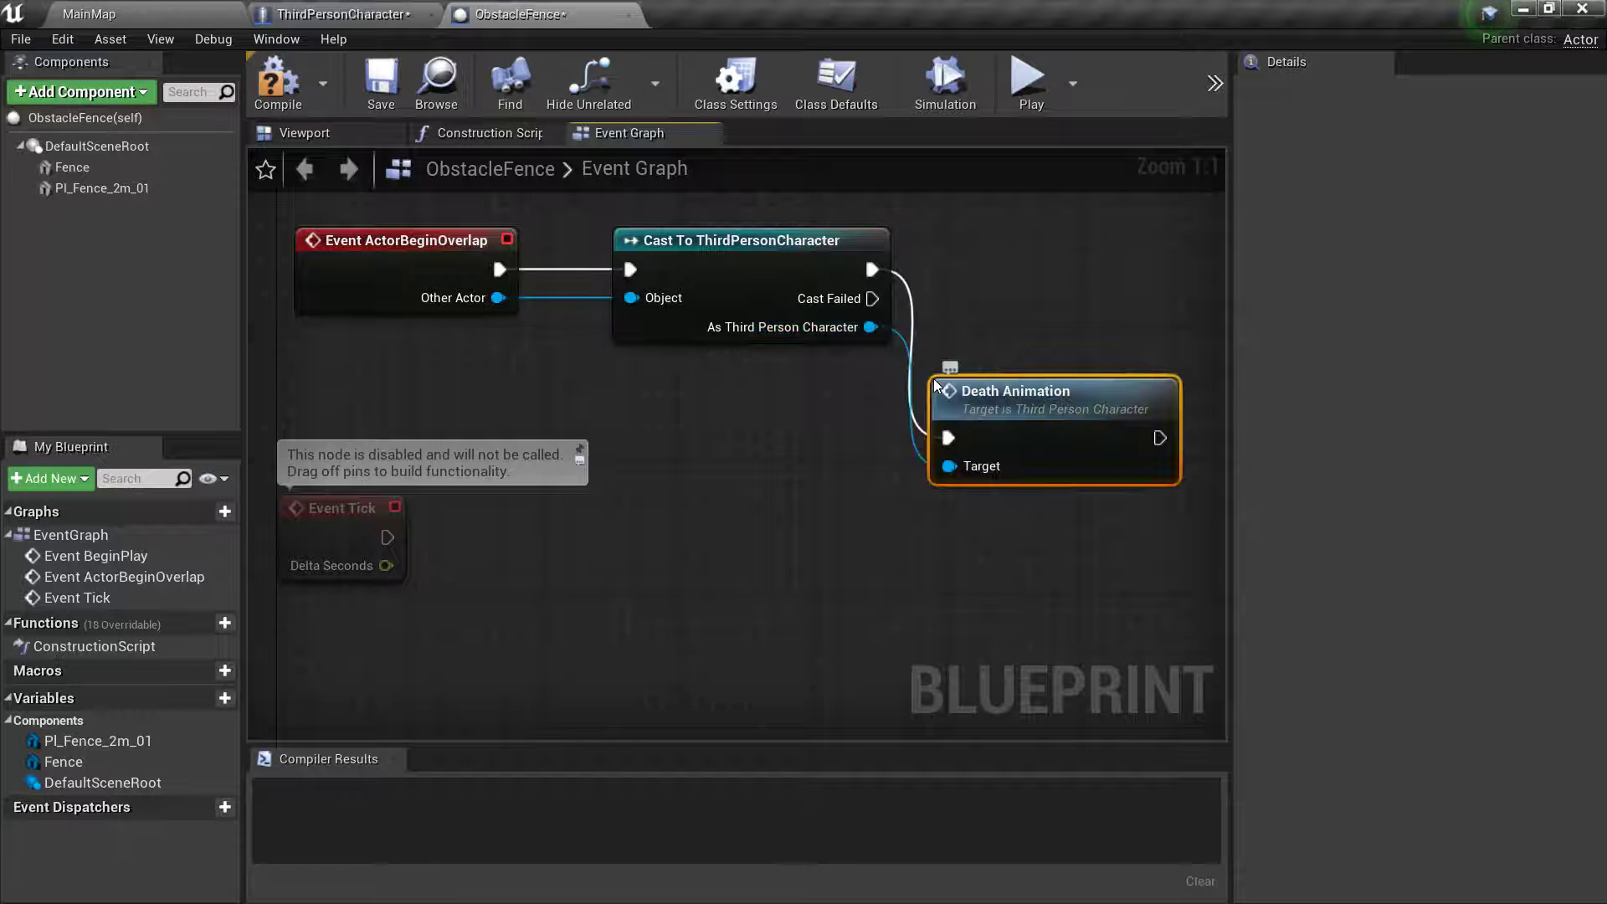
pyautogui.moveTo(1037, 379); pyautogui.dragTo(1070, 248)
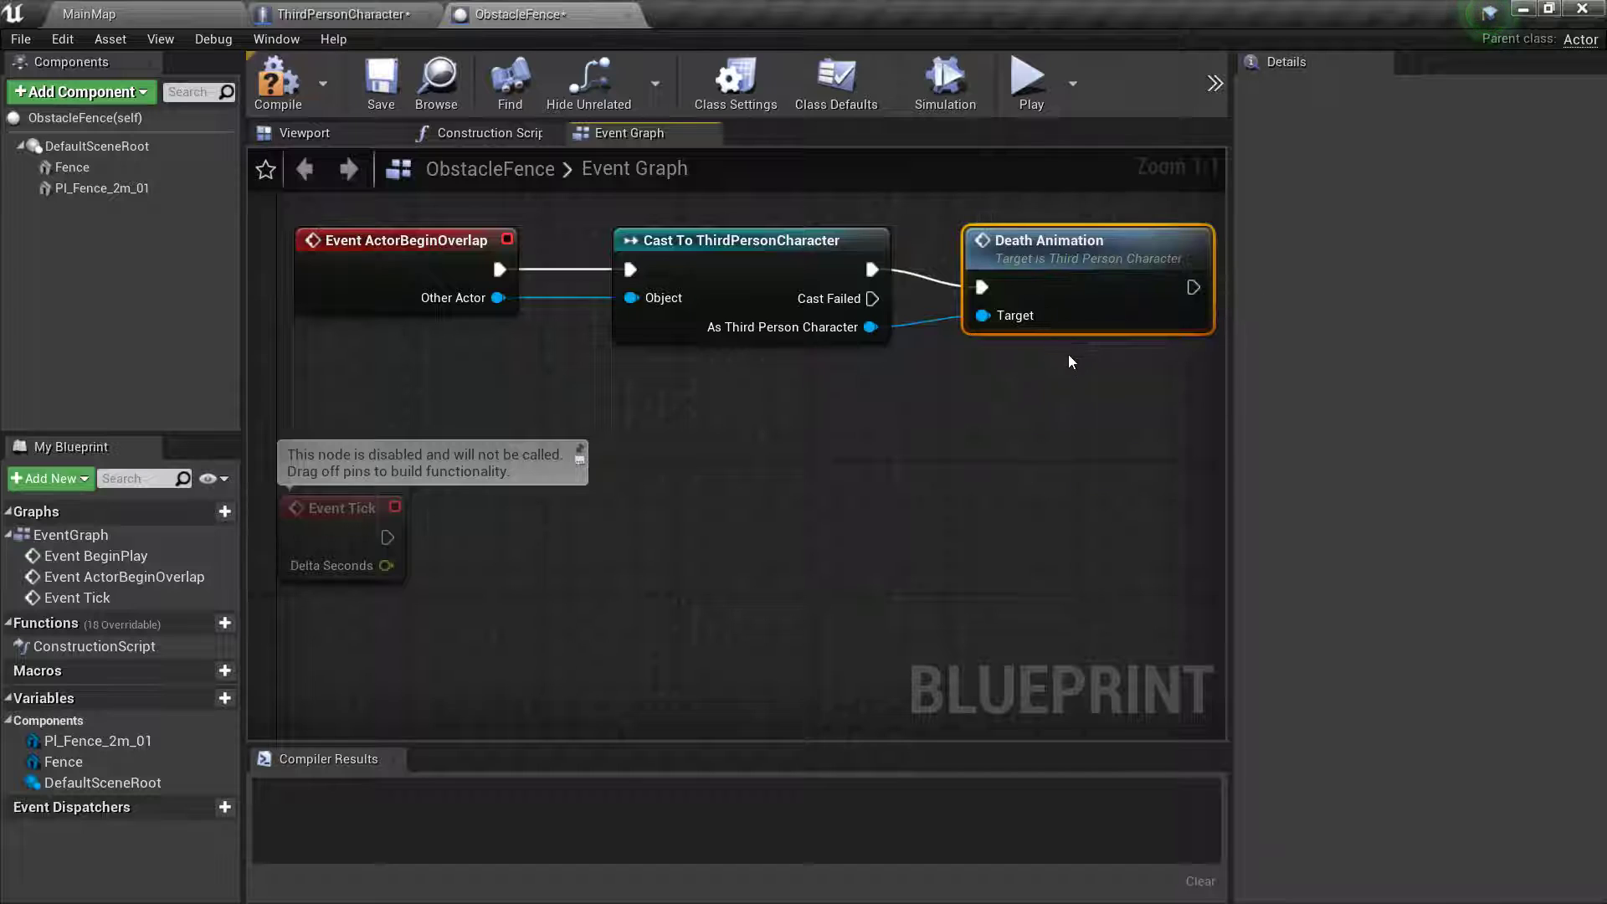
pyautogui.keyDown('shift'); pyautogui.click(708, 233); pyautogui.keyUp('shift')
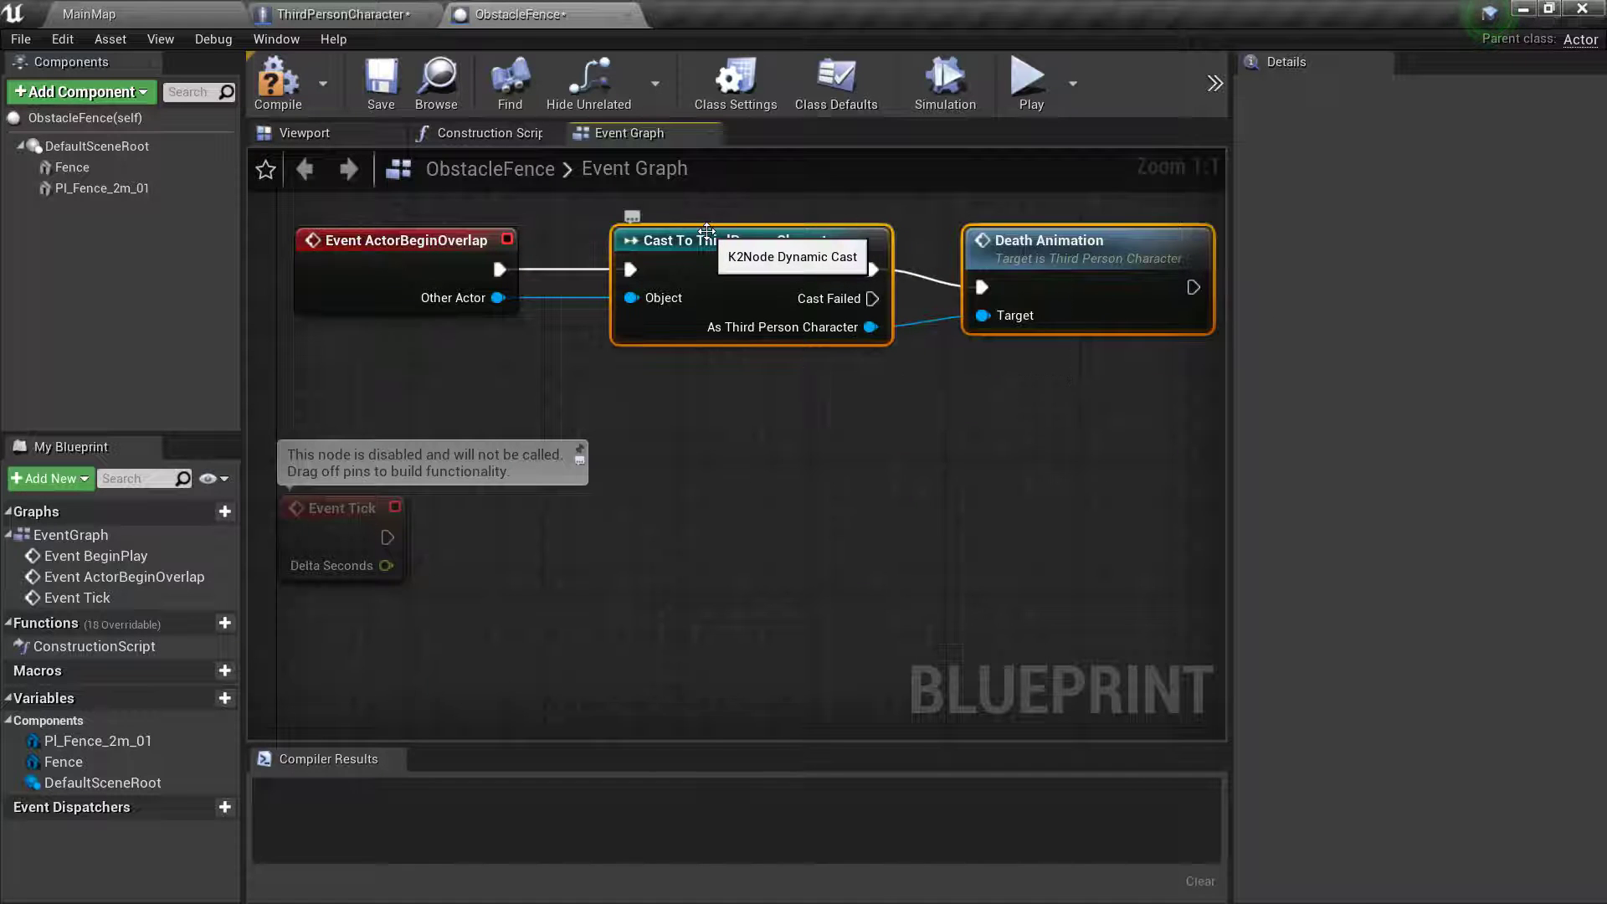
# - Compile and save ObstacleFence, then return to the main level
pyautogui.click(390, 68)
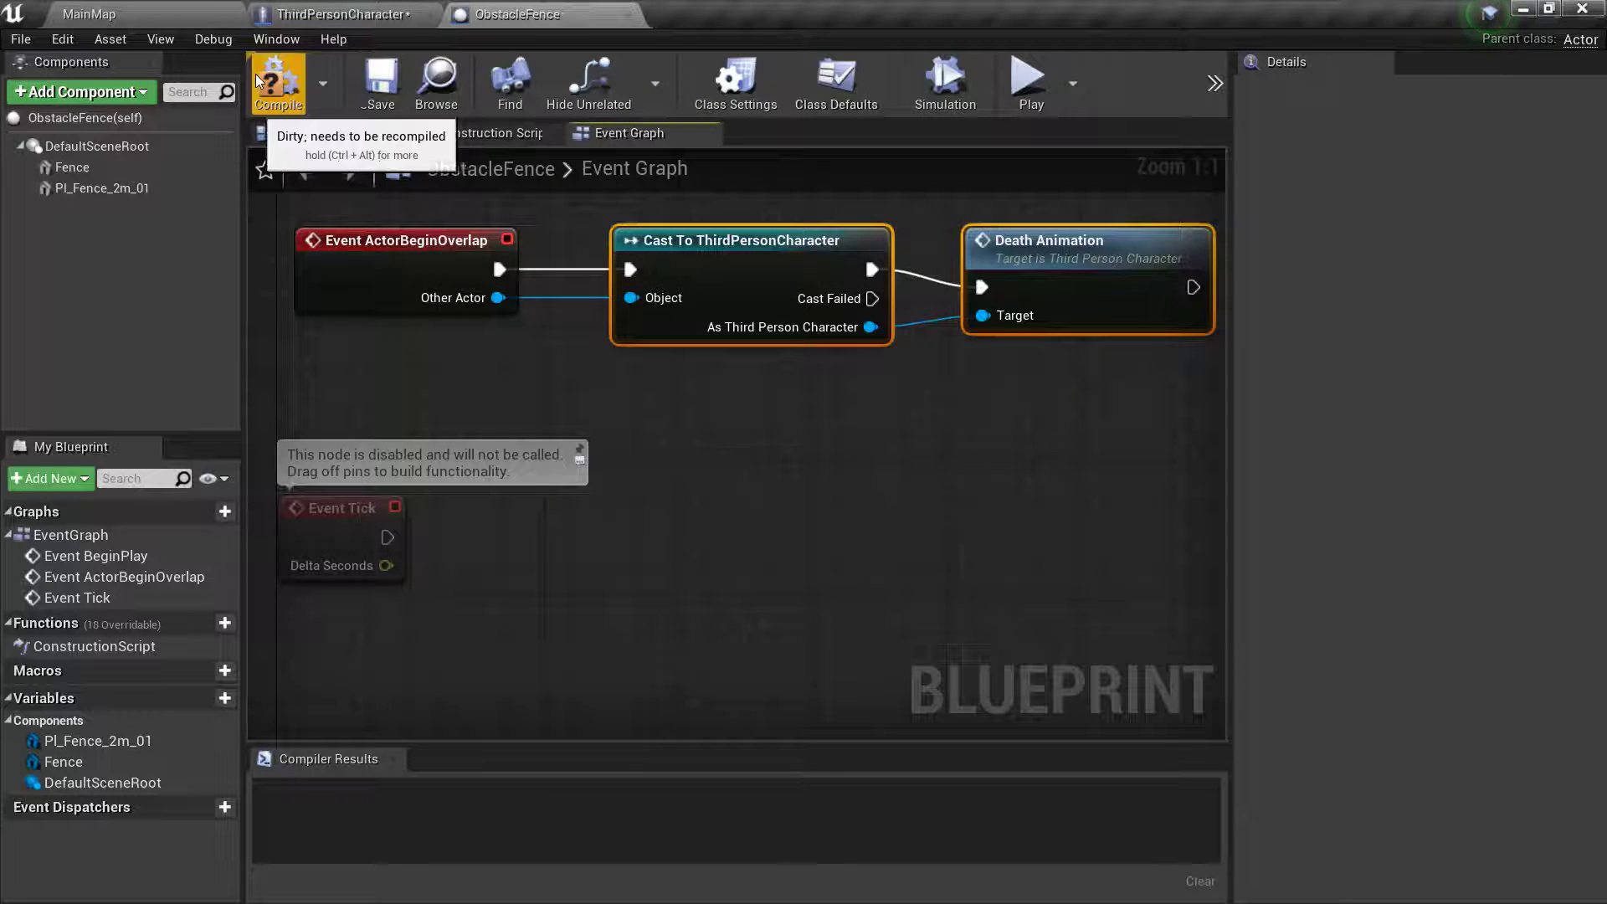
pyautogui.click(267, 77)
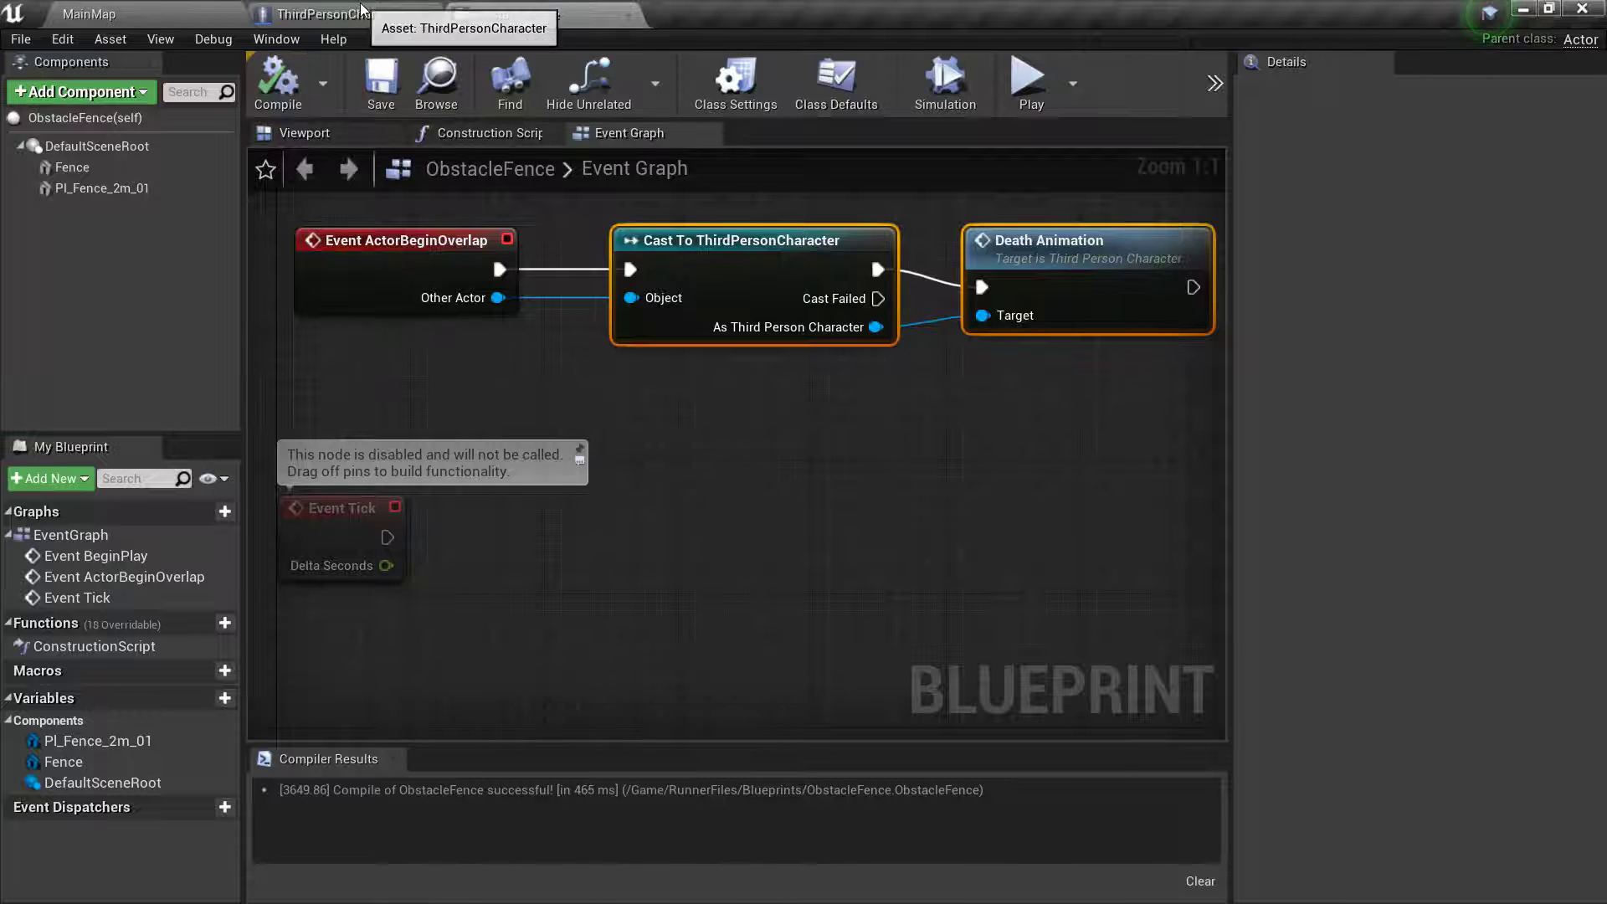
pyautogui.click(142, 14)
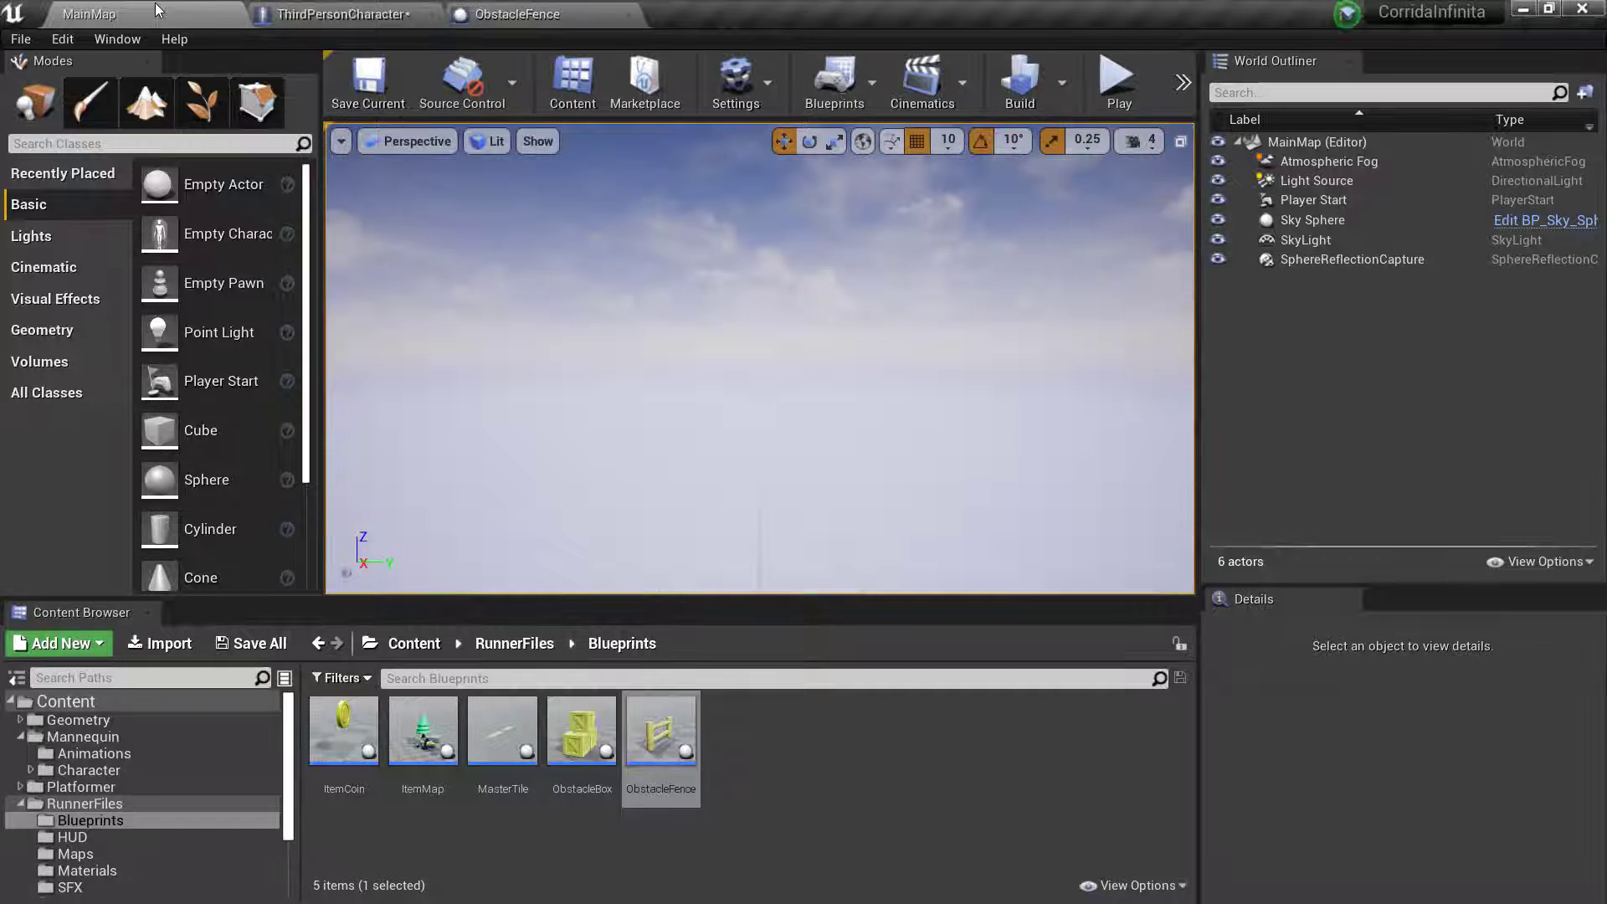
# - Paste the cast and Death Animation nodes into ObstacleBox, wire them to ActorBeginOverlap, and compile
pyautogui.doubleClick(582, 725)
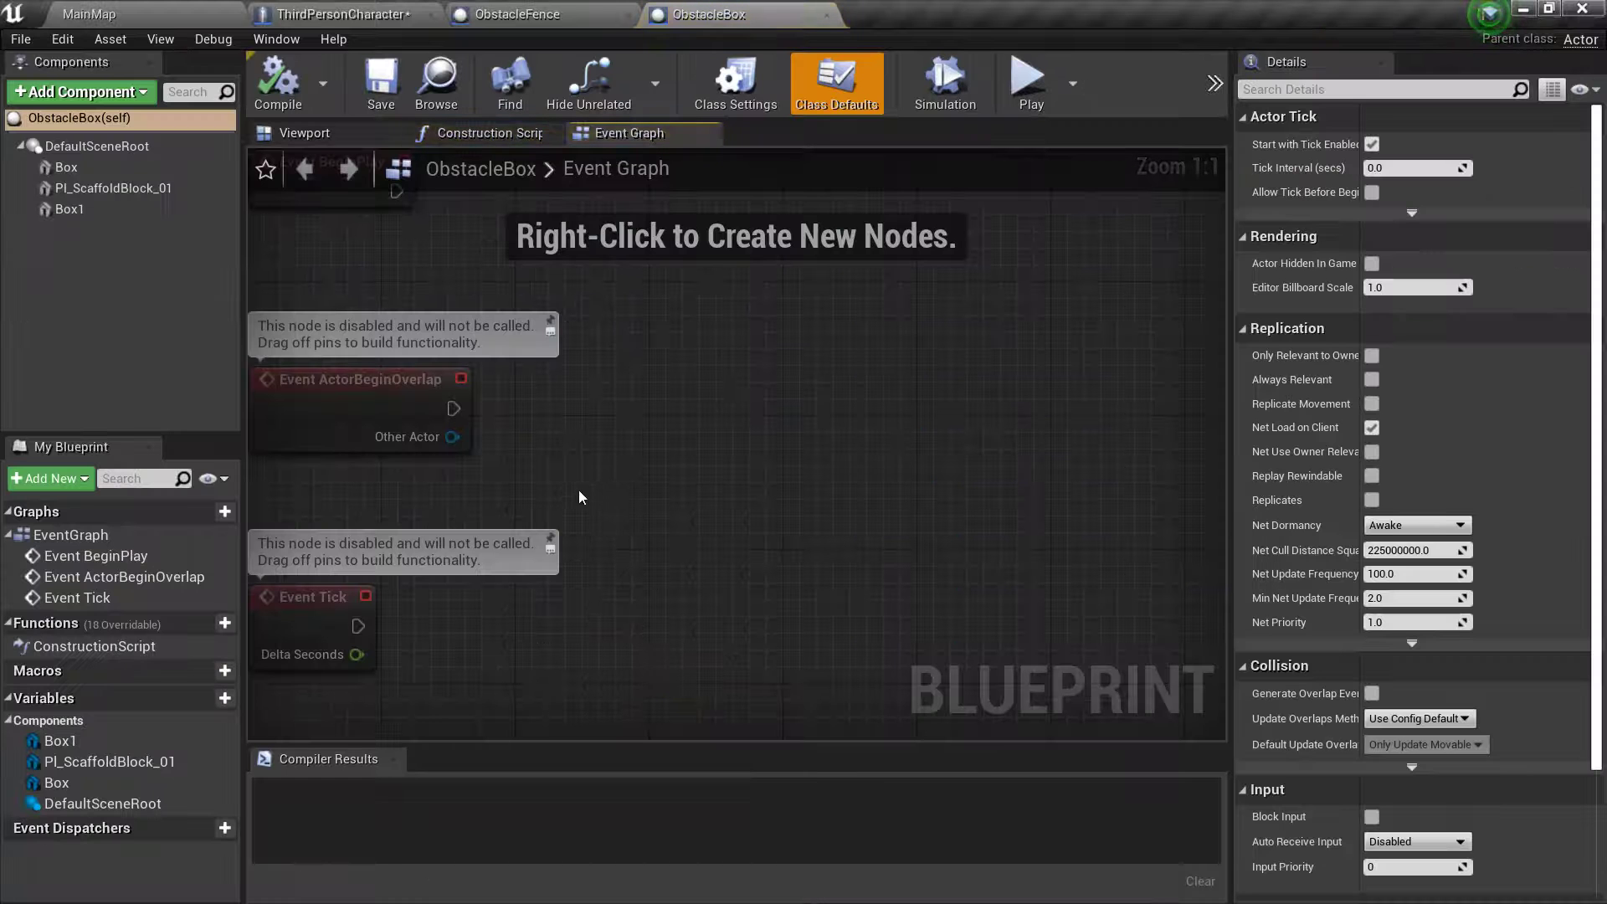
pyautogui.moveTo(452, 408); pyautogui.dragTo(686, 409)
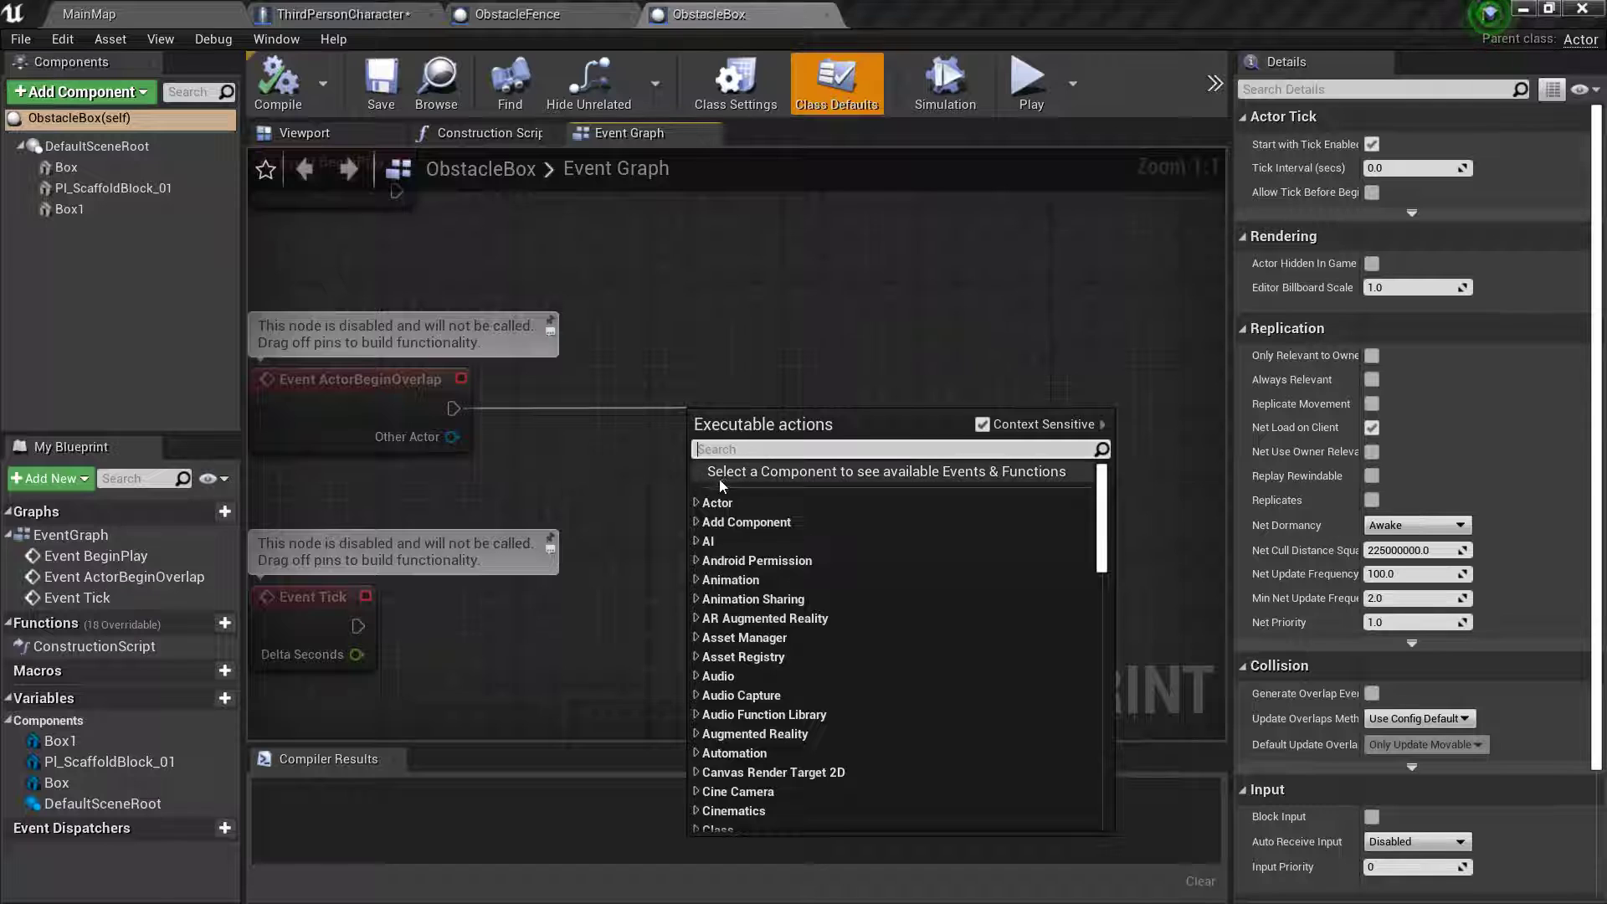
pyautogui.click(678, 352)
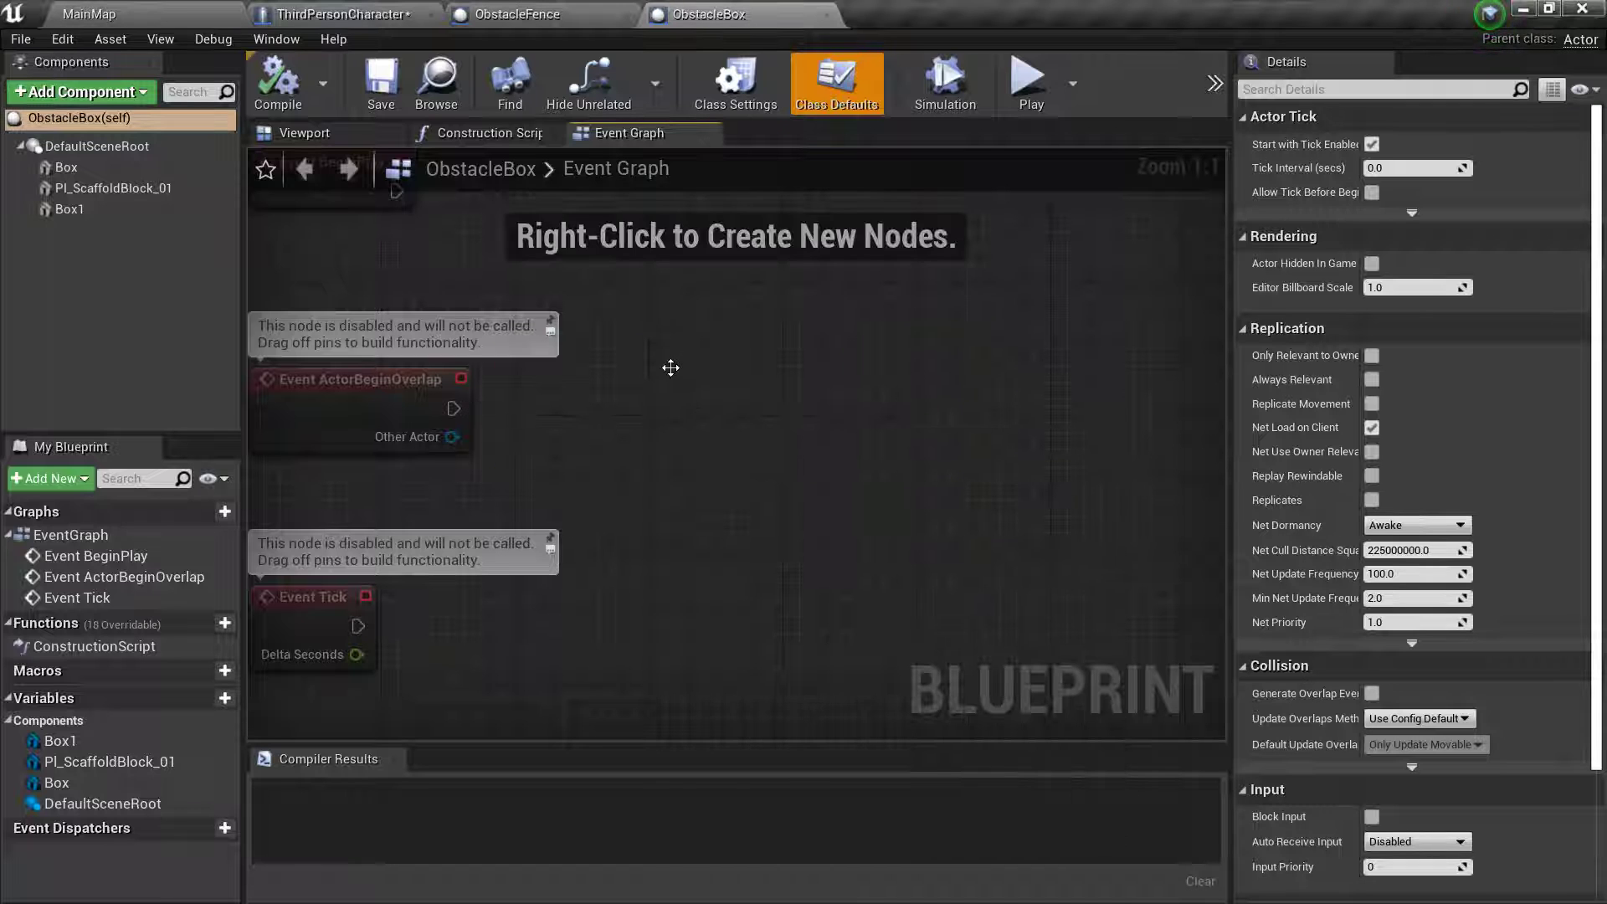
pyautogui.hotkey('ctrl', 'v')
pyautogui.moveTo(727, 385); pyautogui.dragTo(743, 385)
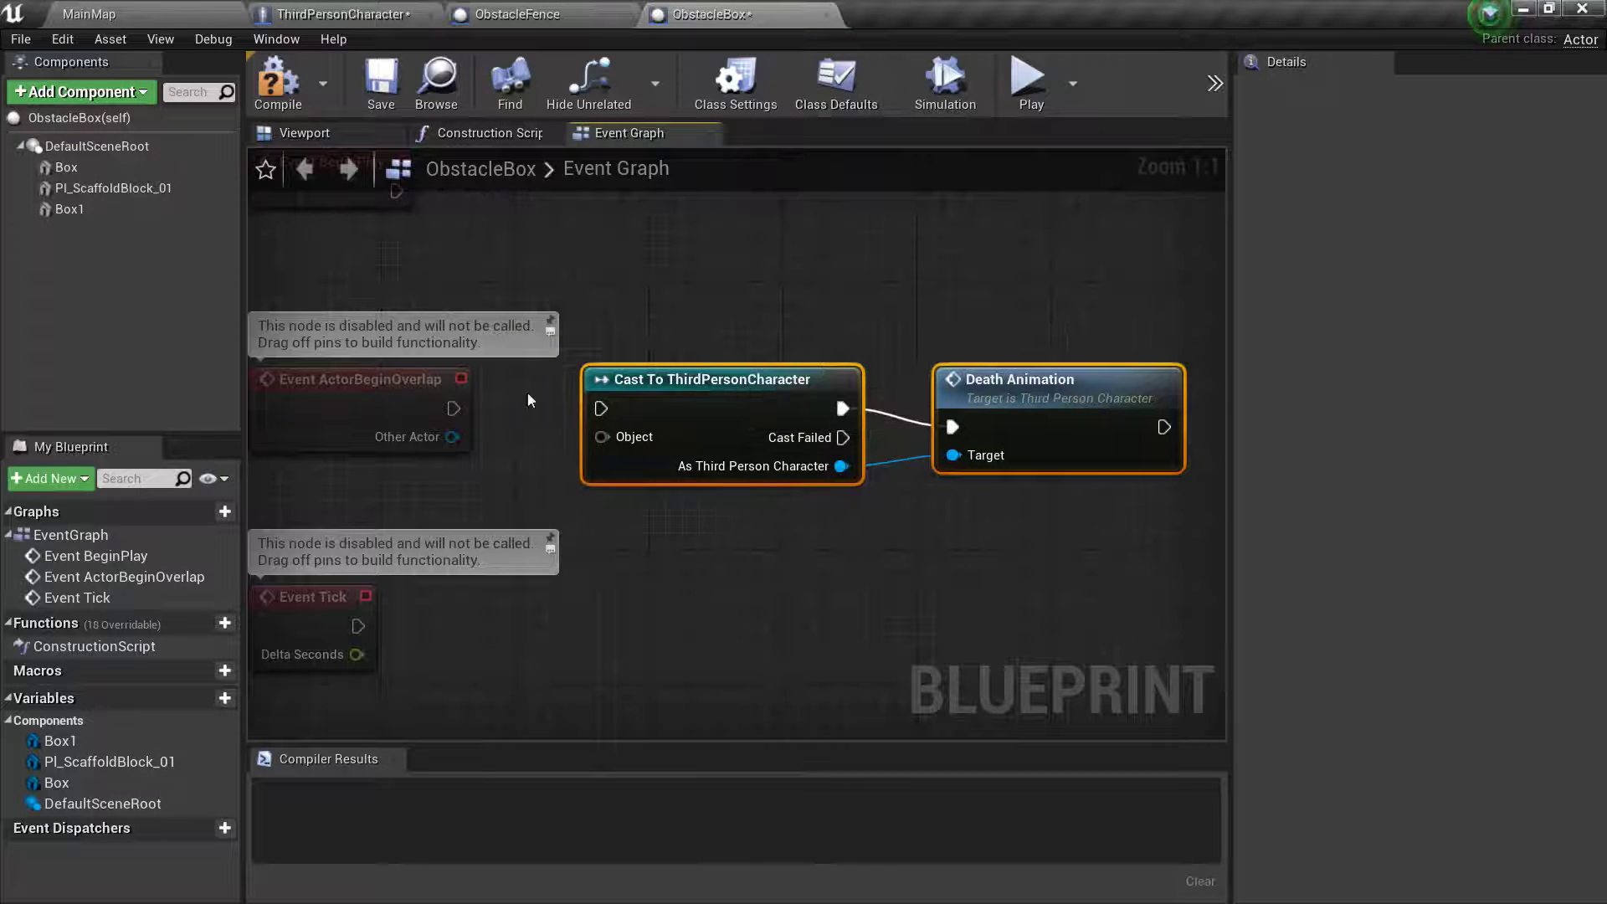
pyautogui.moveTo(463, 412); pyautogui.dragTo(601, 410)
pyautogui.moveTo(452, 436); pyautogui.dragTo(602, 442)
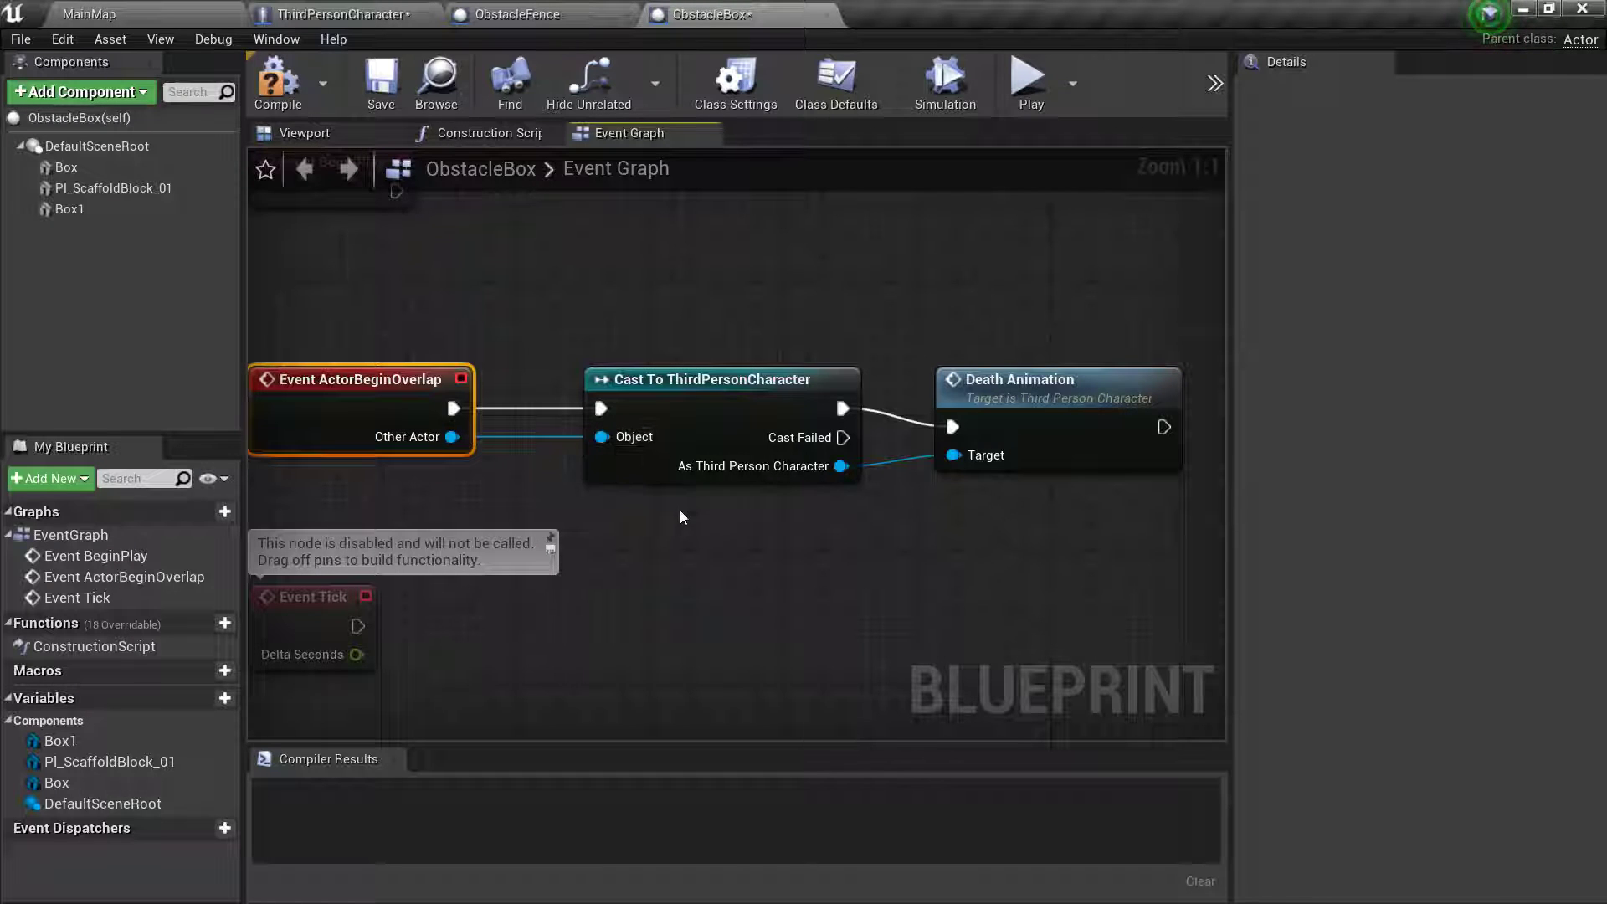
pyautogui.click(680, 537)
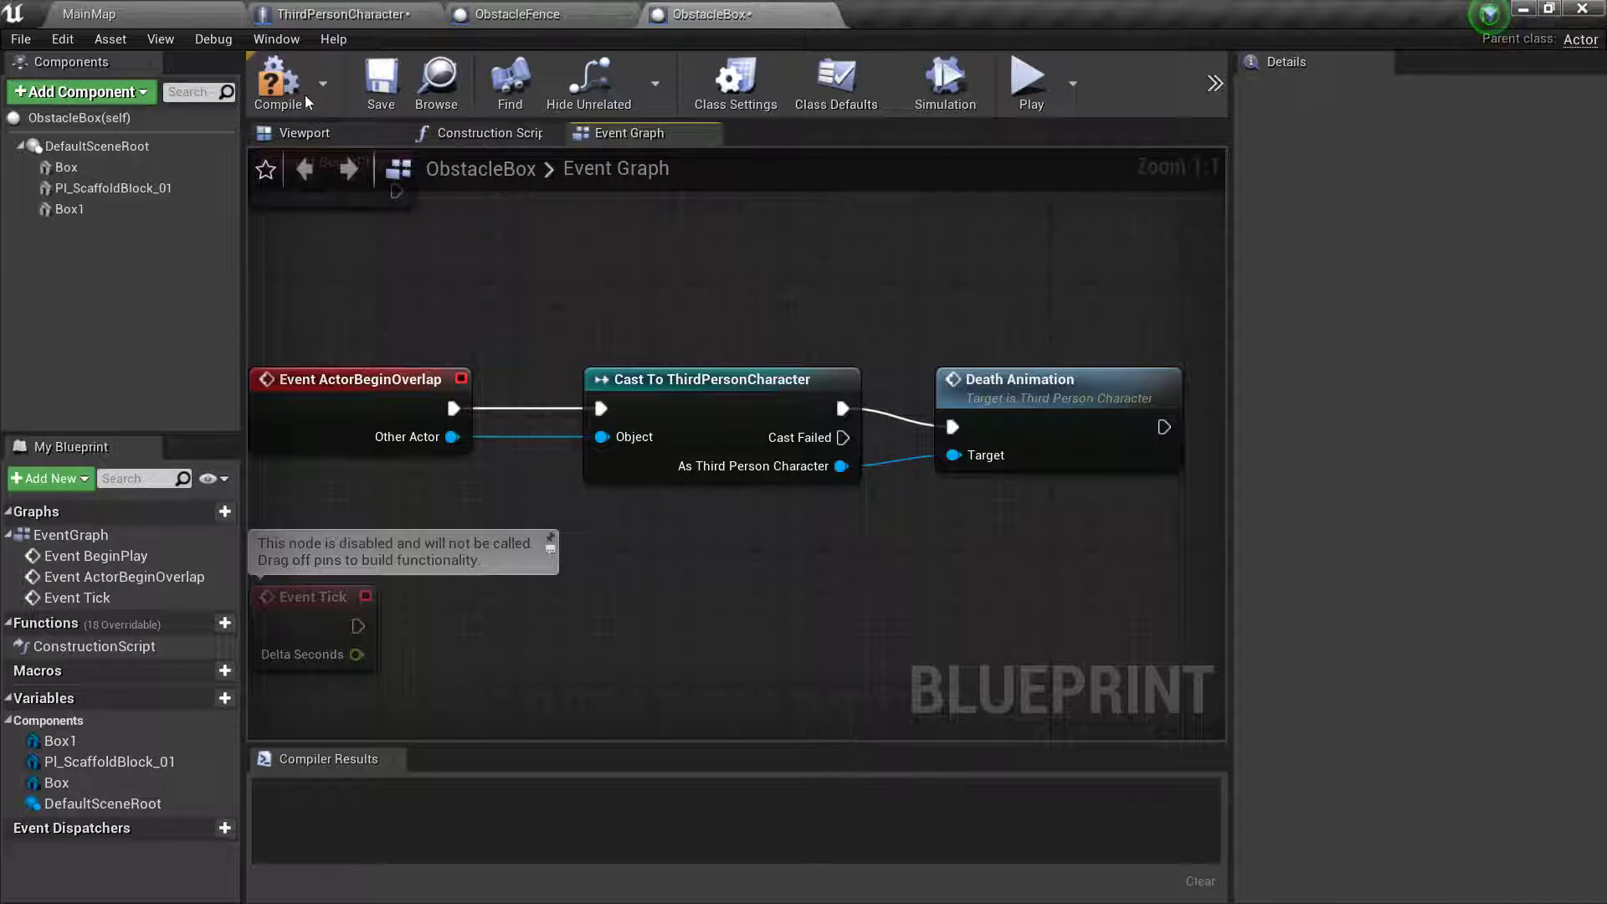
pyautogui.click(279, 84)
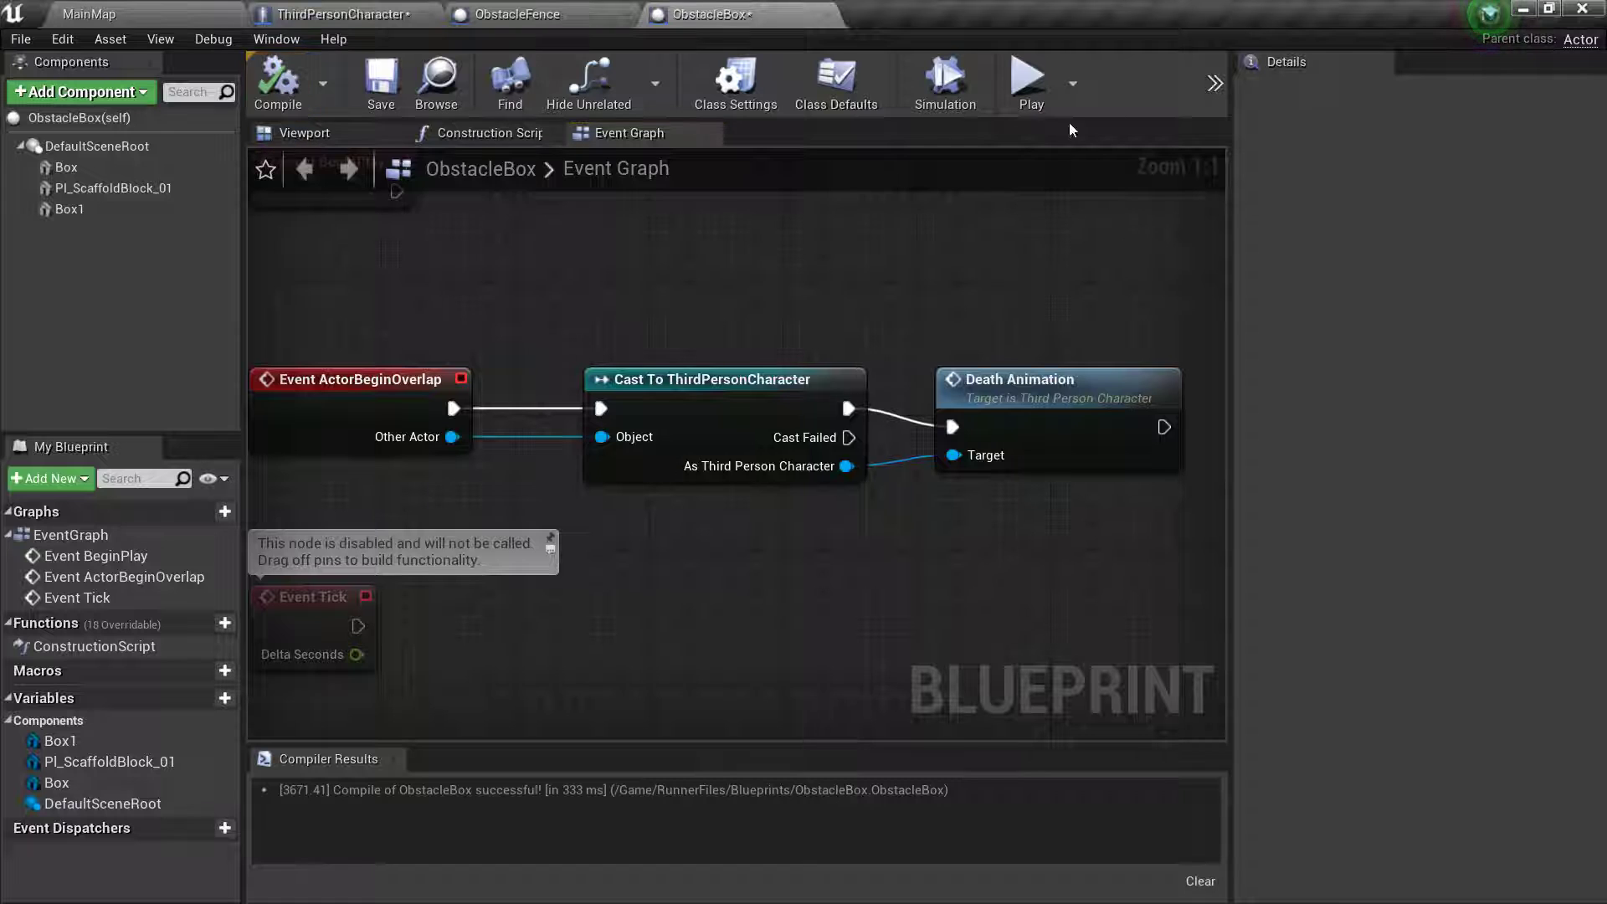
# - Playtest the level, running the character to the crates, then stop with Esc
pyautogui.click(1032, 88)
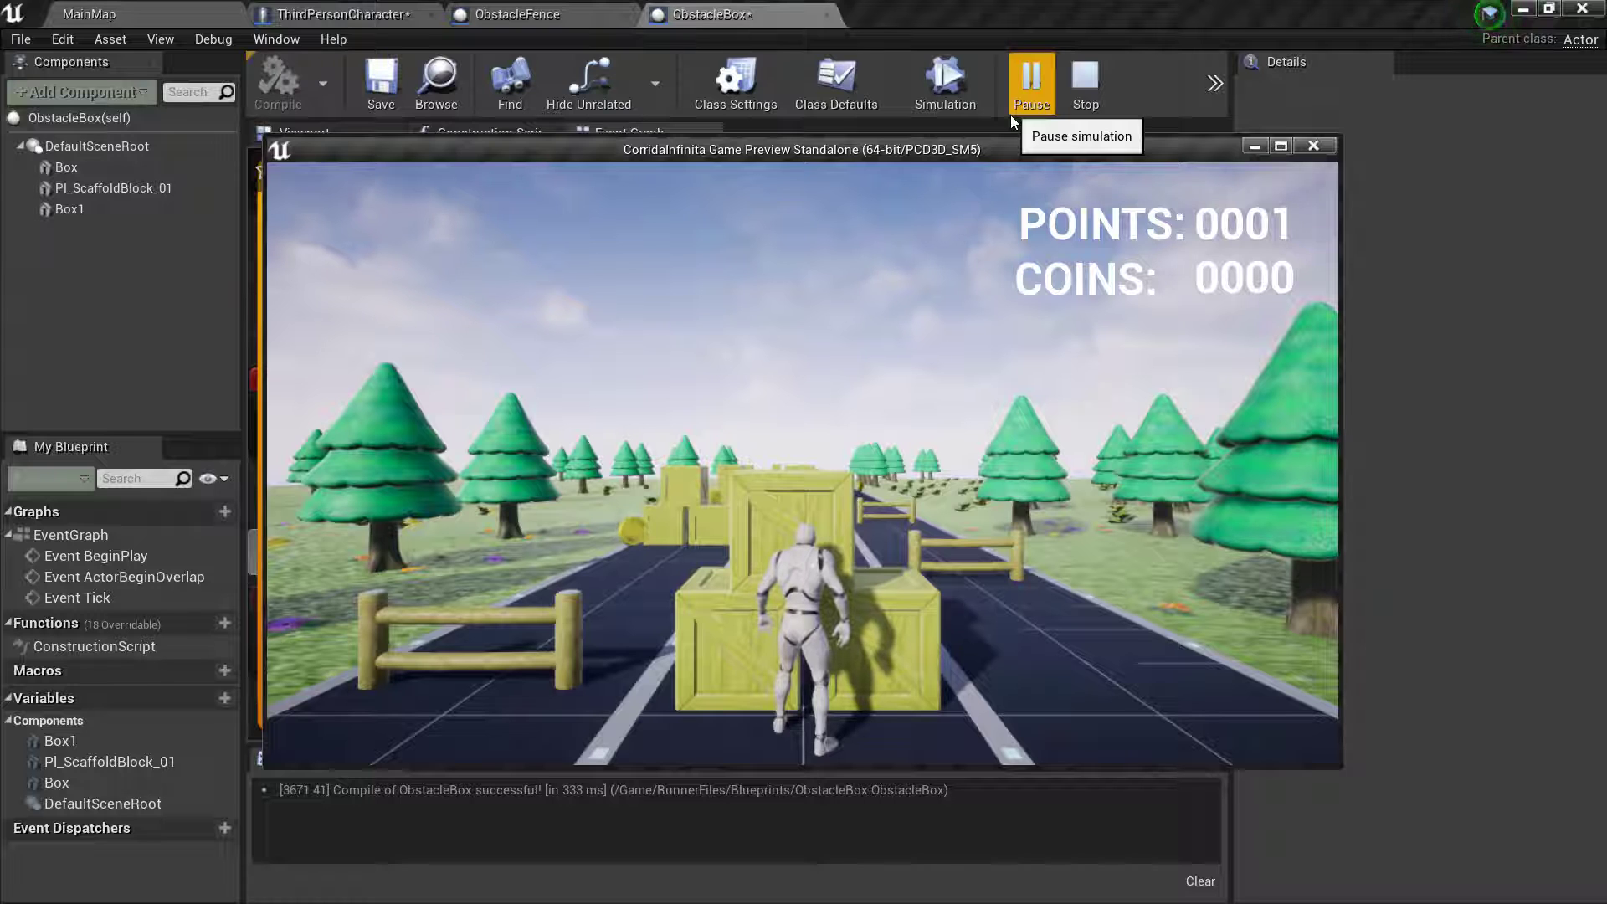
pyautogui.click(966, 239)
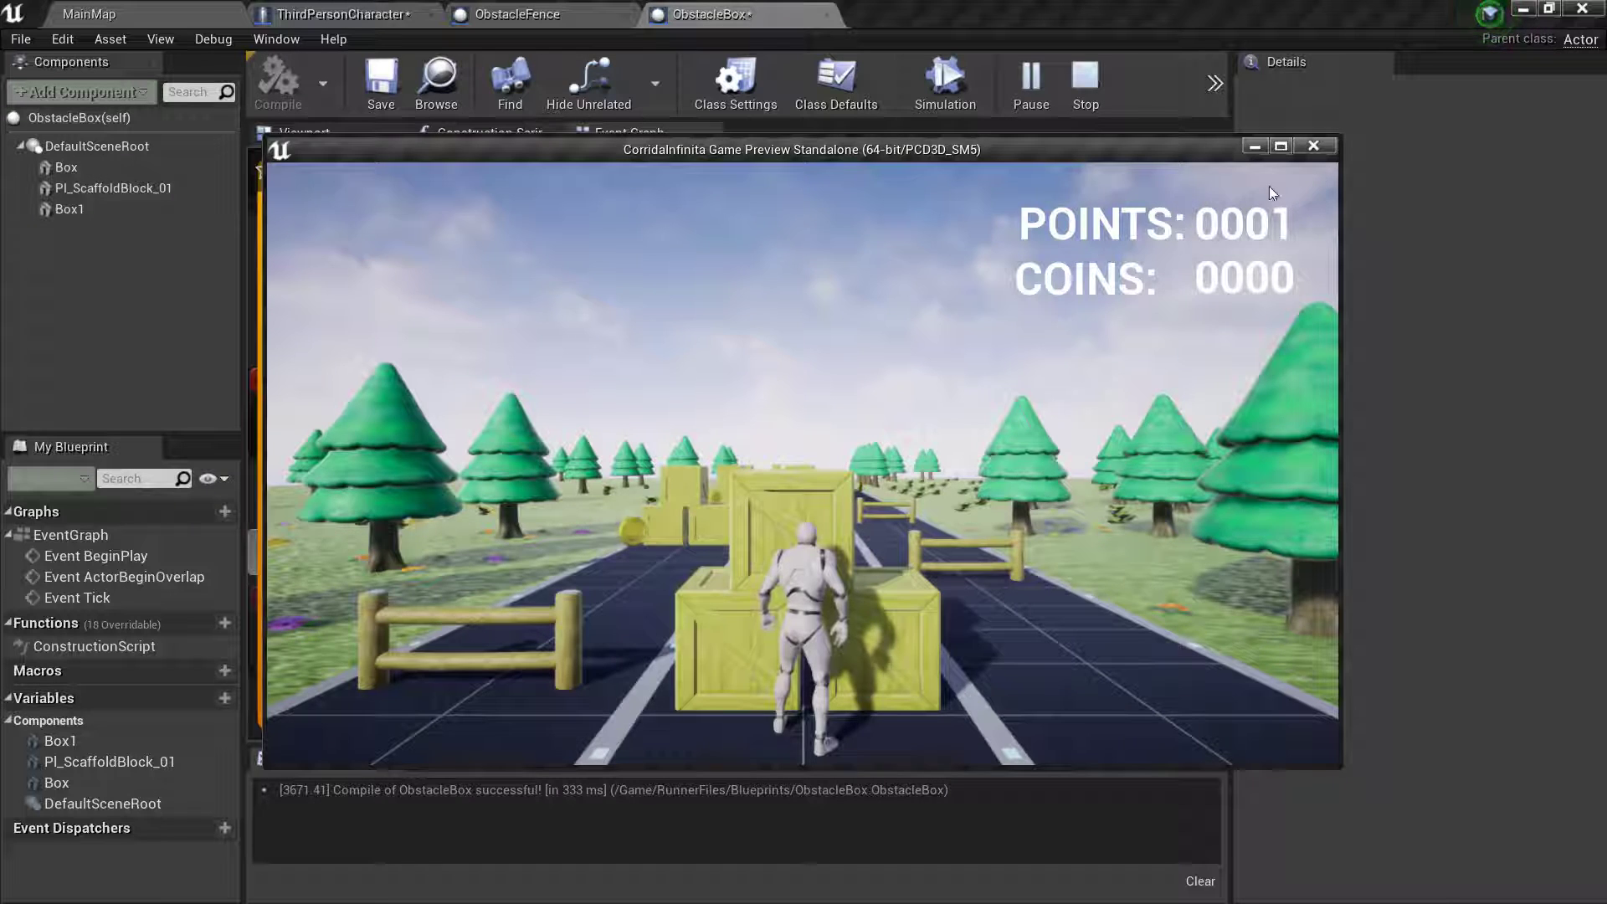
pyautogui.press('Escape')
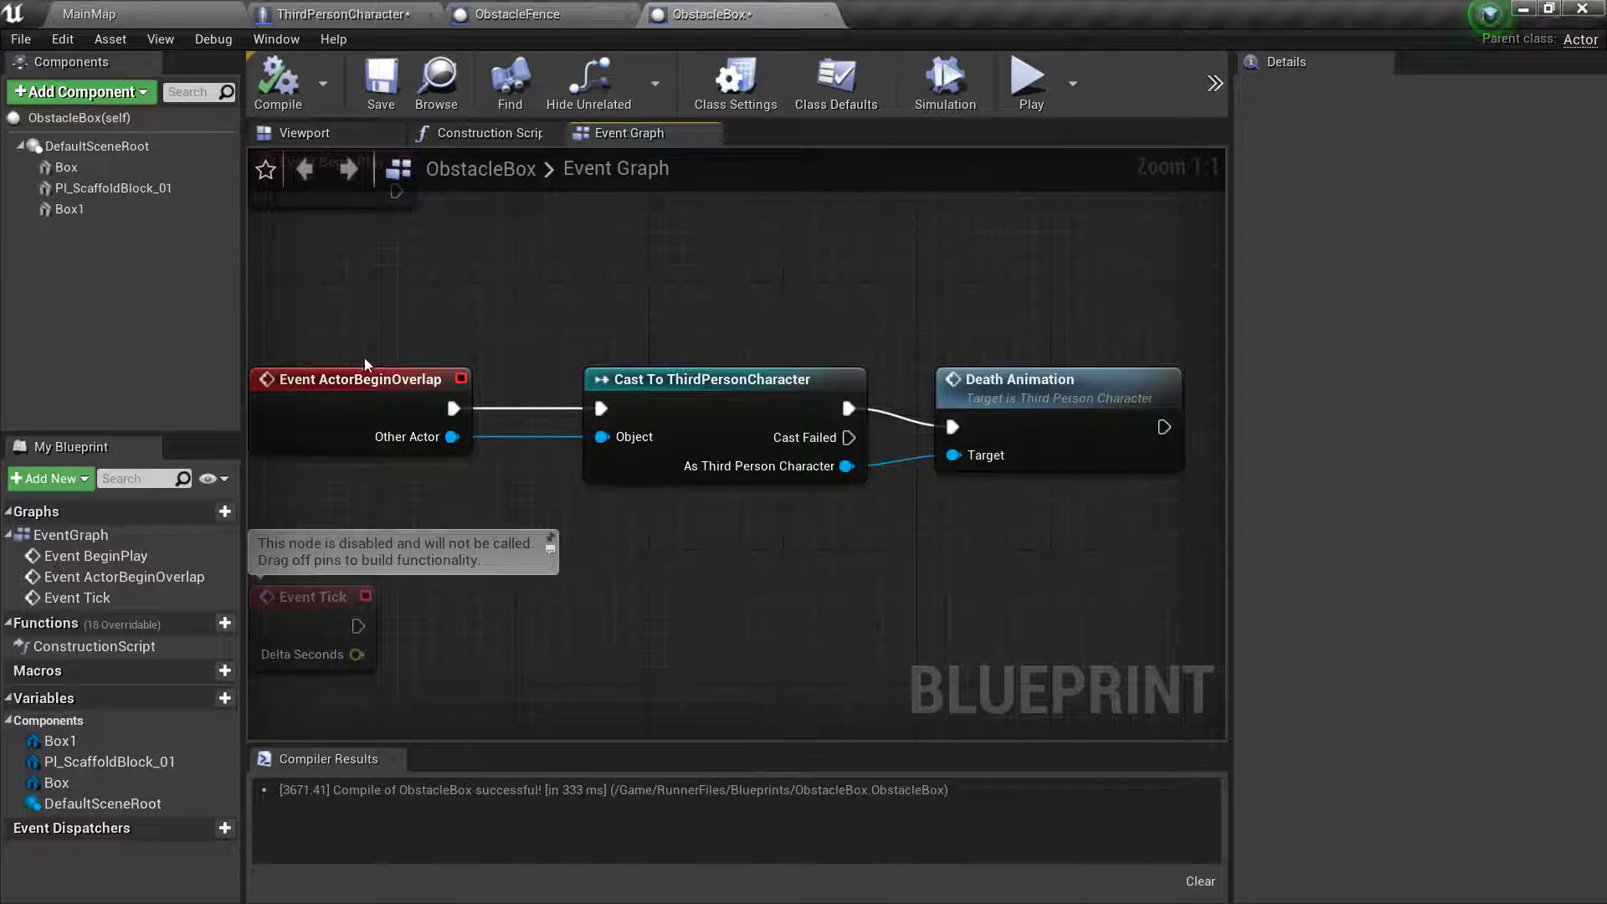
# - Select DefaultSceneRoot and frame ObstacleBox's three crates in the Viewport
pyautogui.moveTo(413, 417)
pyautogui.moveTo(116, 168)
pyautogui.click(69, 147)
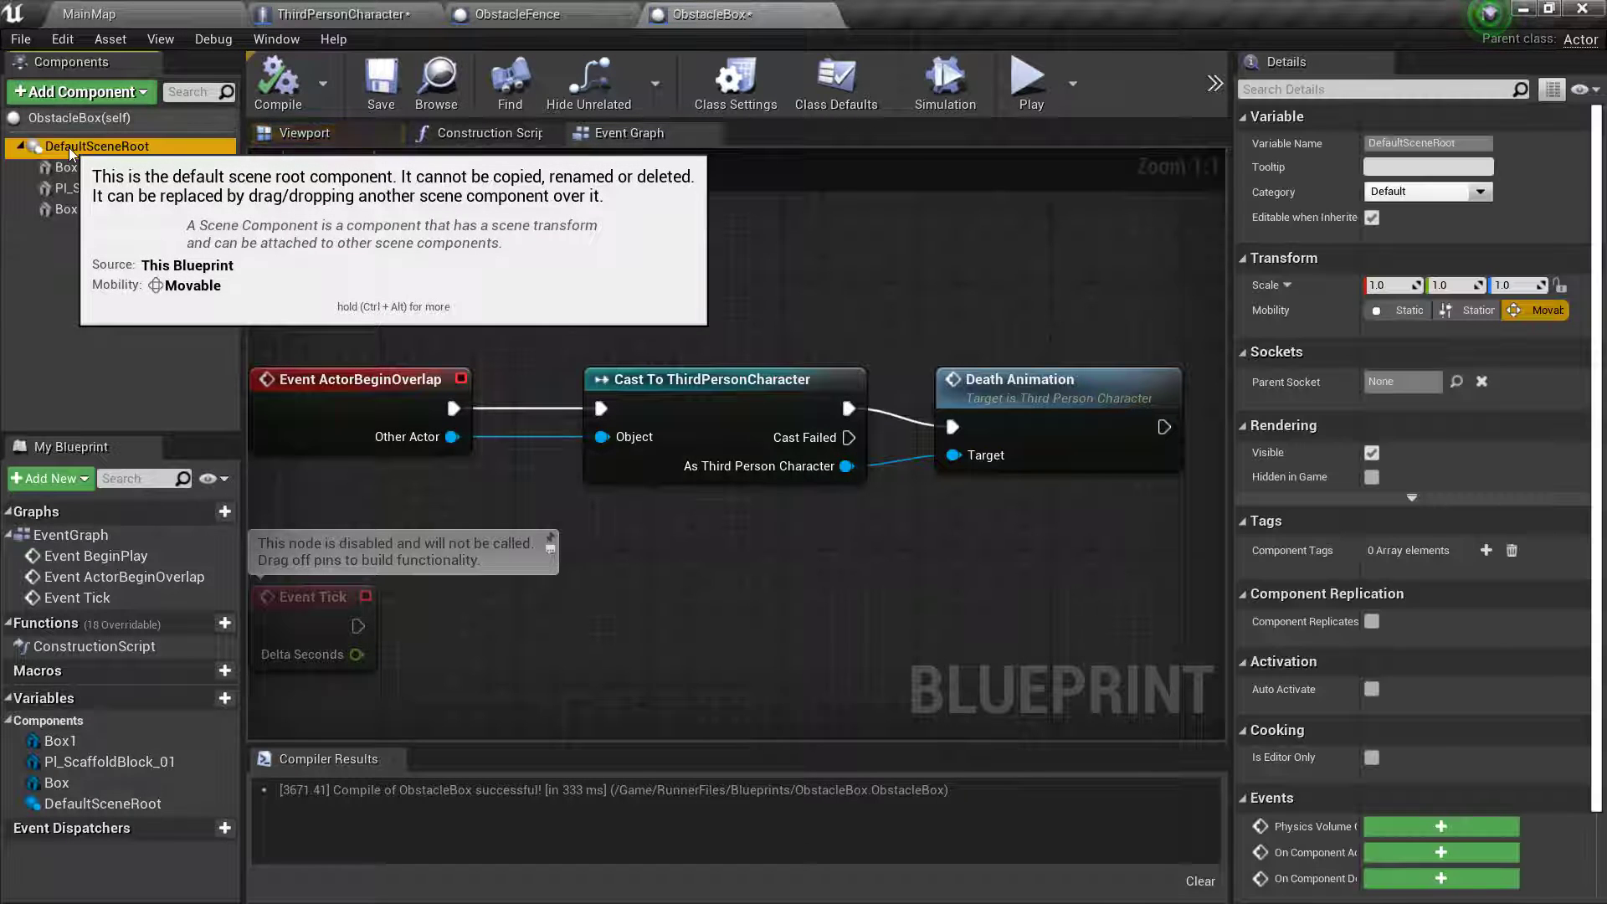
pyautogui.click(330, 140)
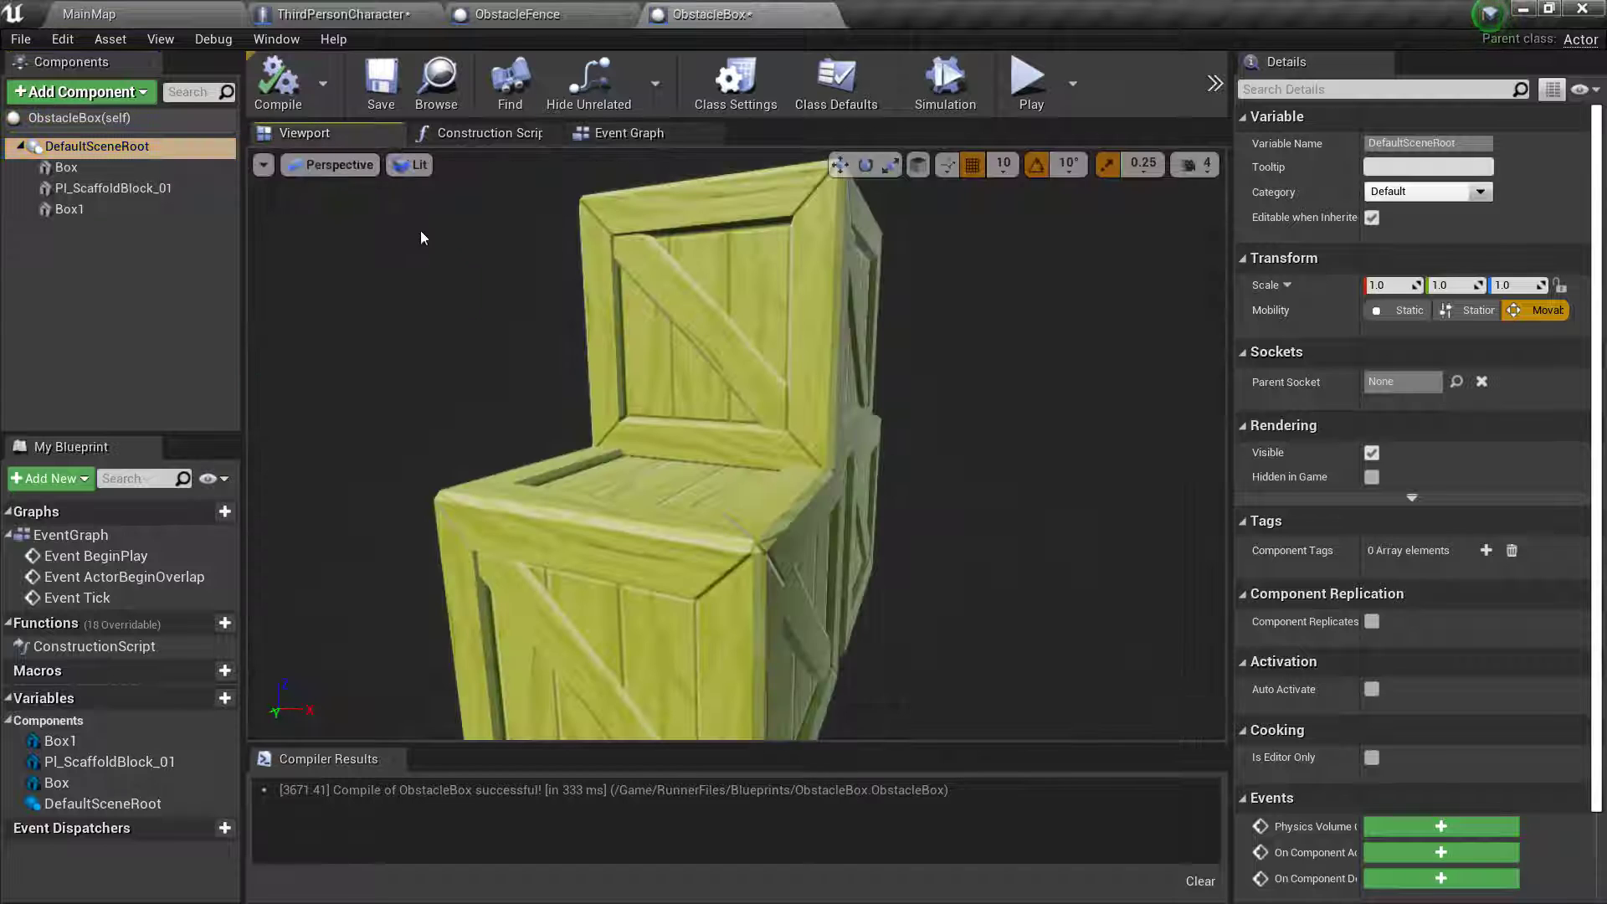
pyautogui.moveTo(425, 294)
pyautogui.mouseDown()
pyautogui.moveTo(452, 276)
pyautogui.moveTo(435, 258)
pyautogui.moveTo(586, 258)
pyautogui.mouseUp()
pyautogui.press('f')
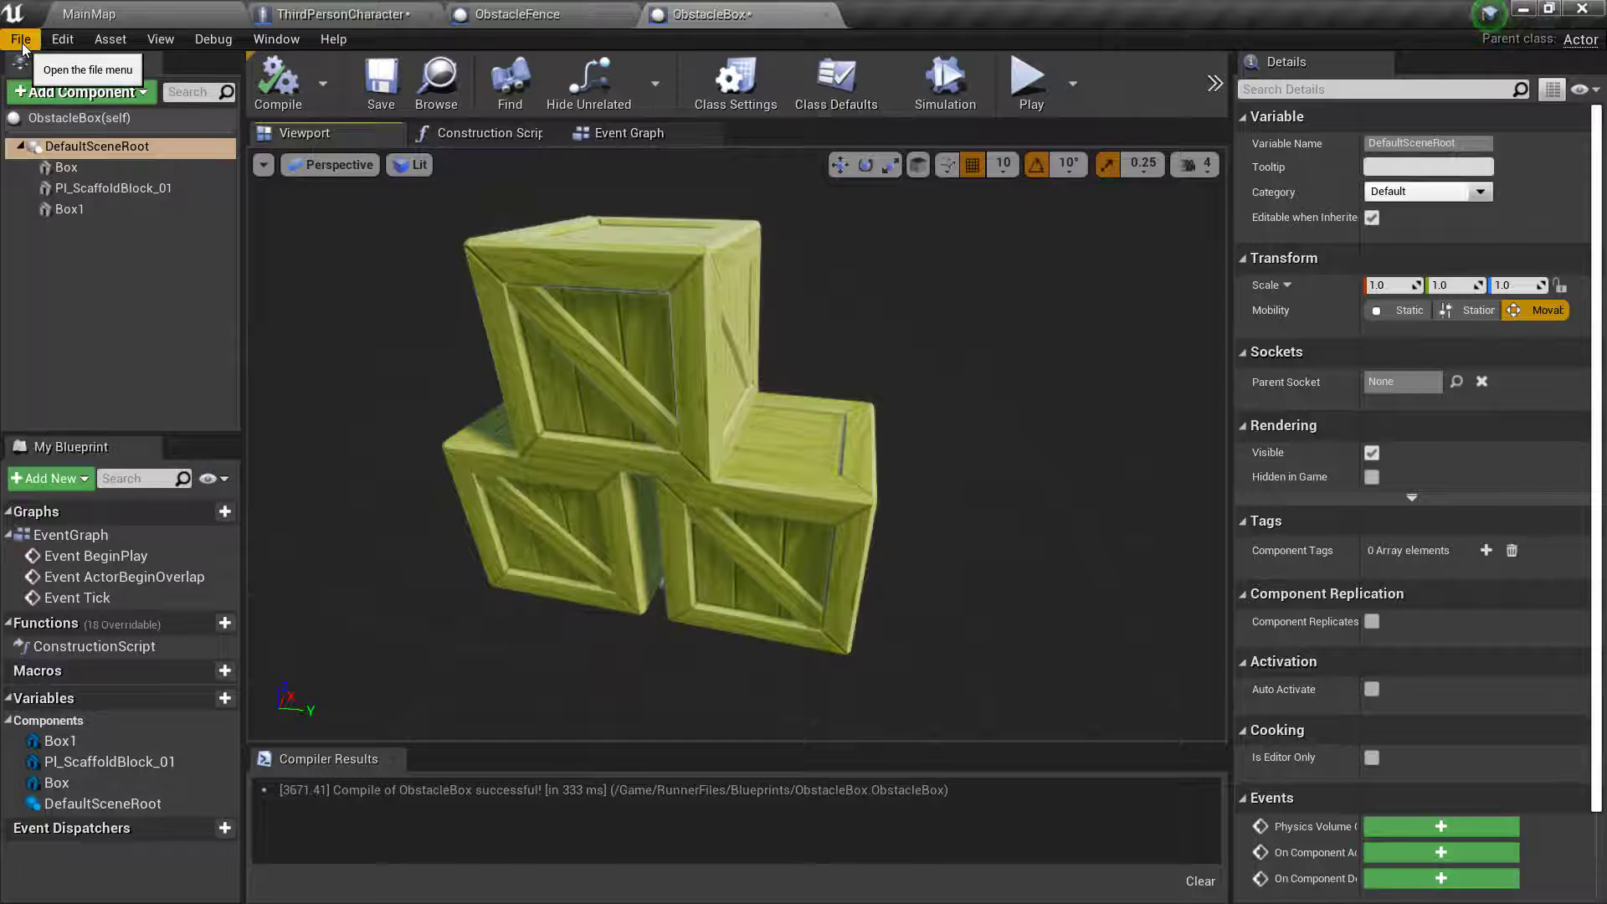
# - Add a Box Collision component named Box2 to ObstacleBox and select it
pyautogui.click(113, 92)
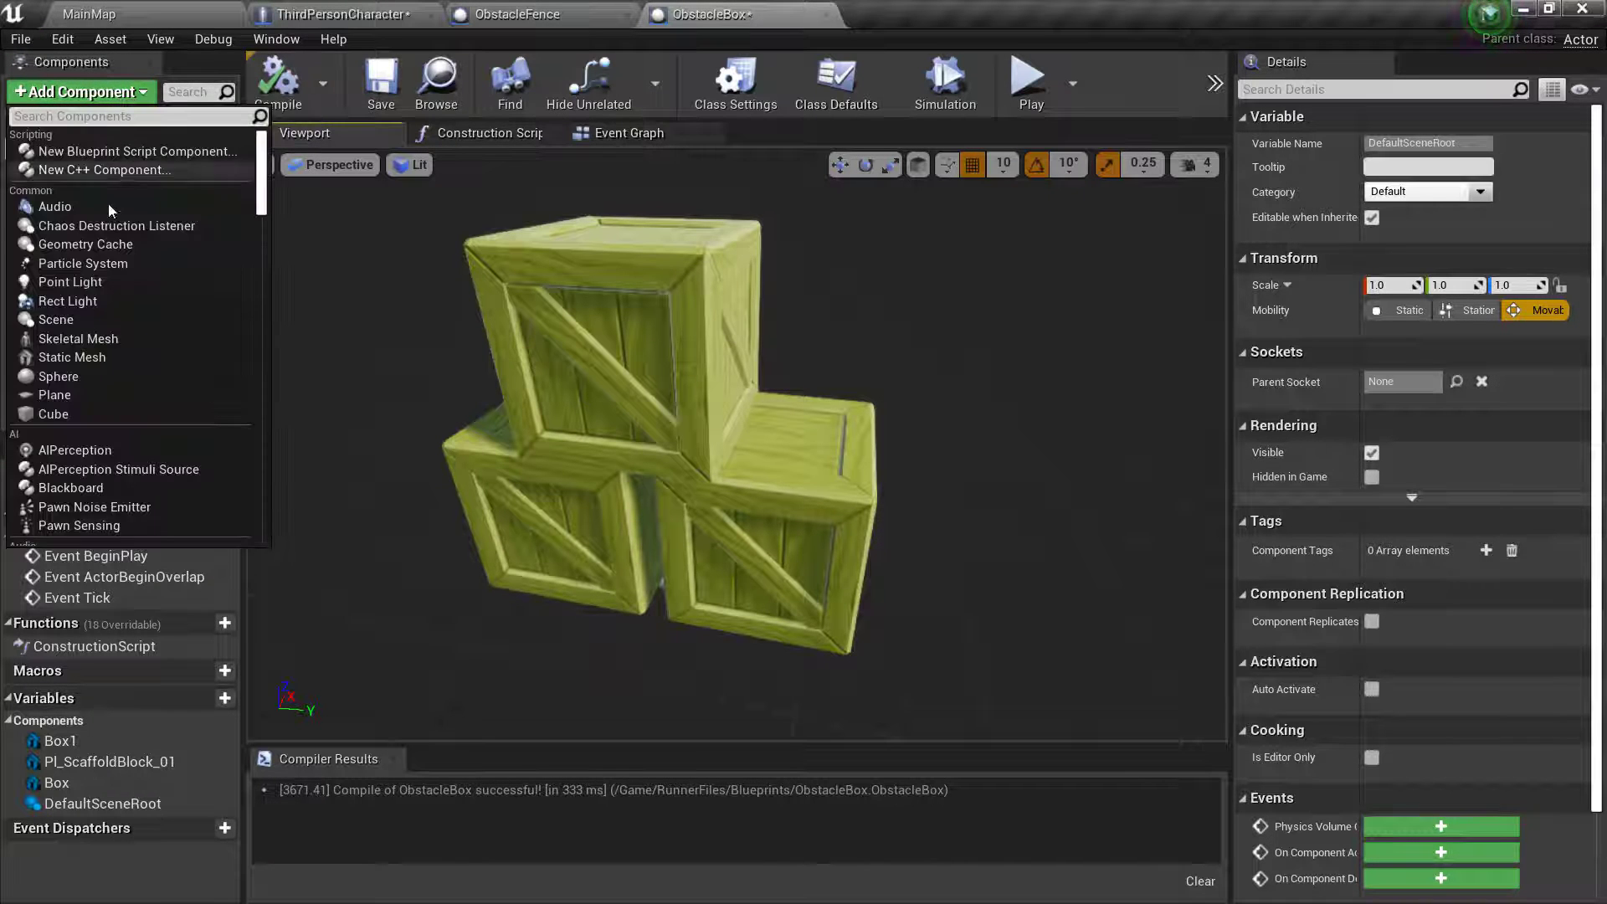
pyautogui.moveTo(262, 170); pyautogui.dragTo(268, 243)
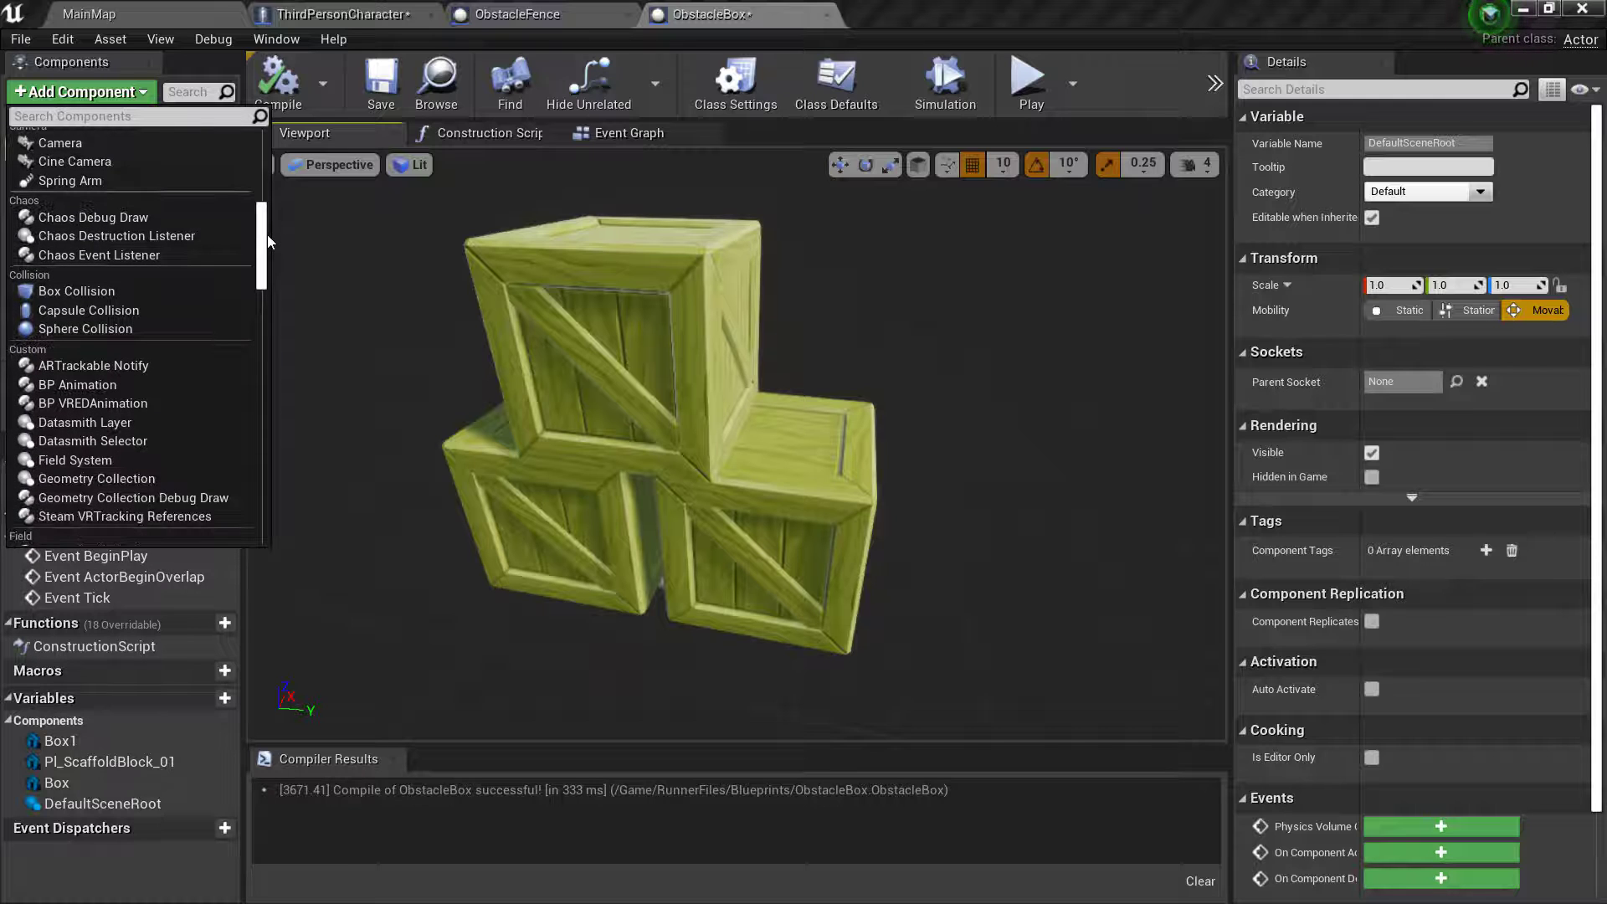
pyautogui.click(78, 292)
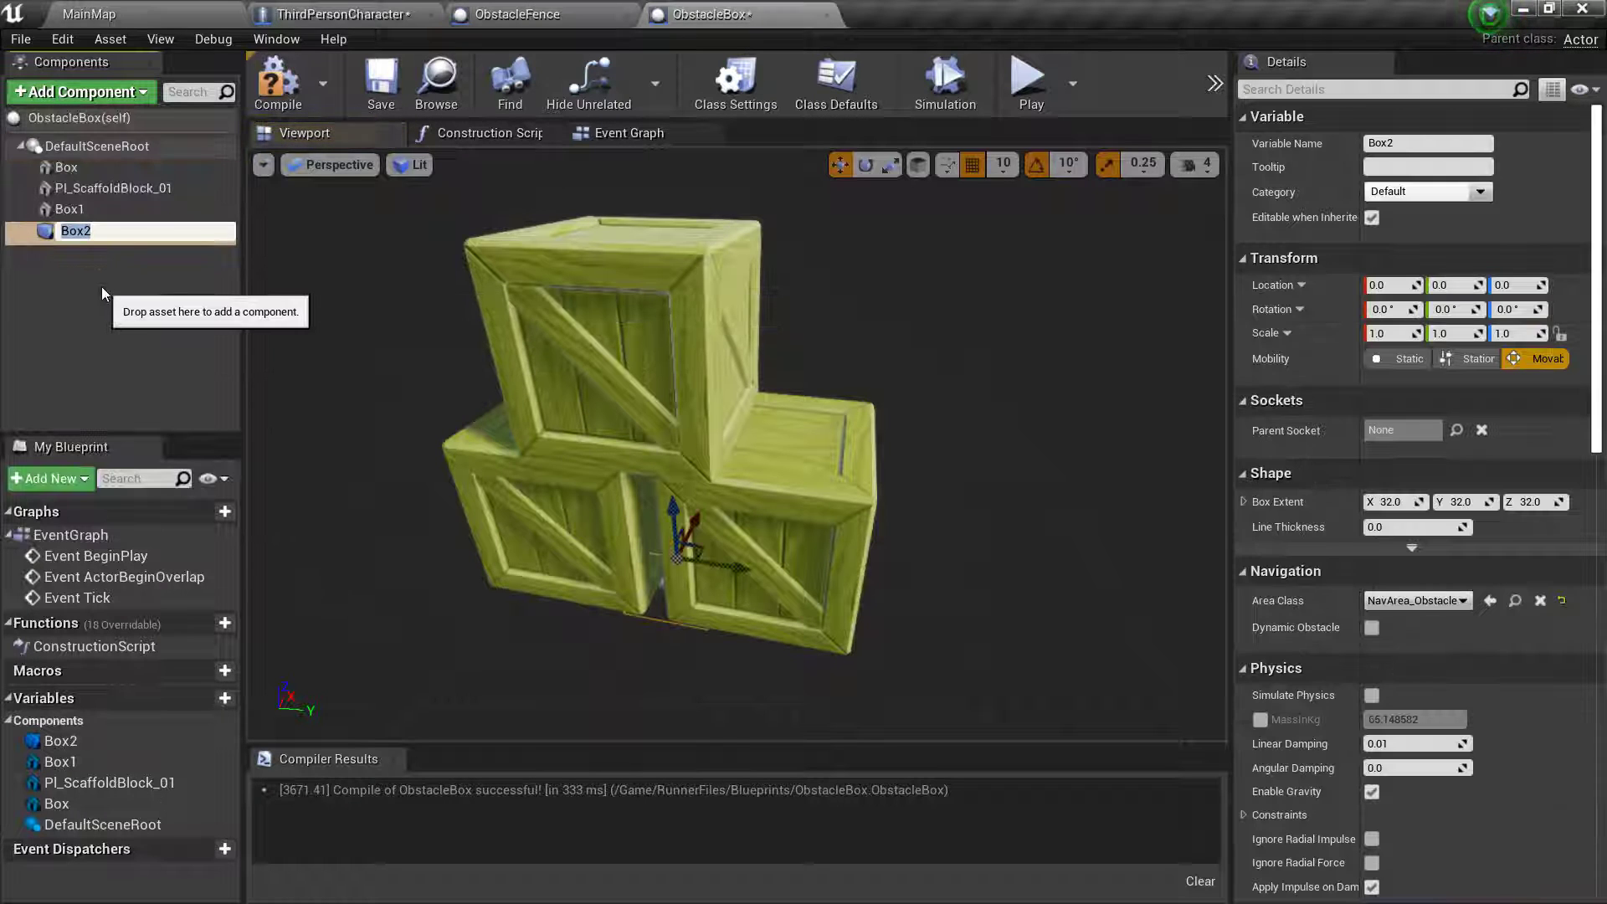
pyautogui.click(58, 274)
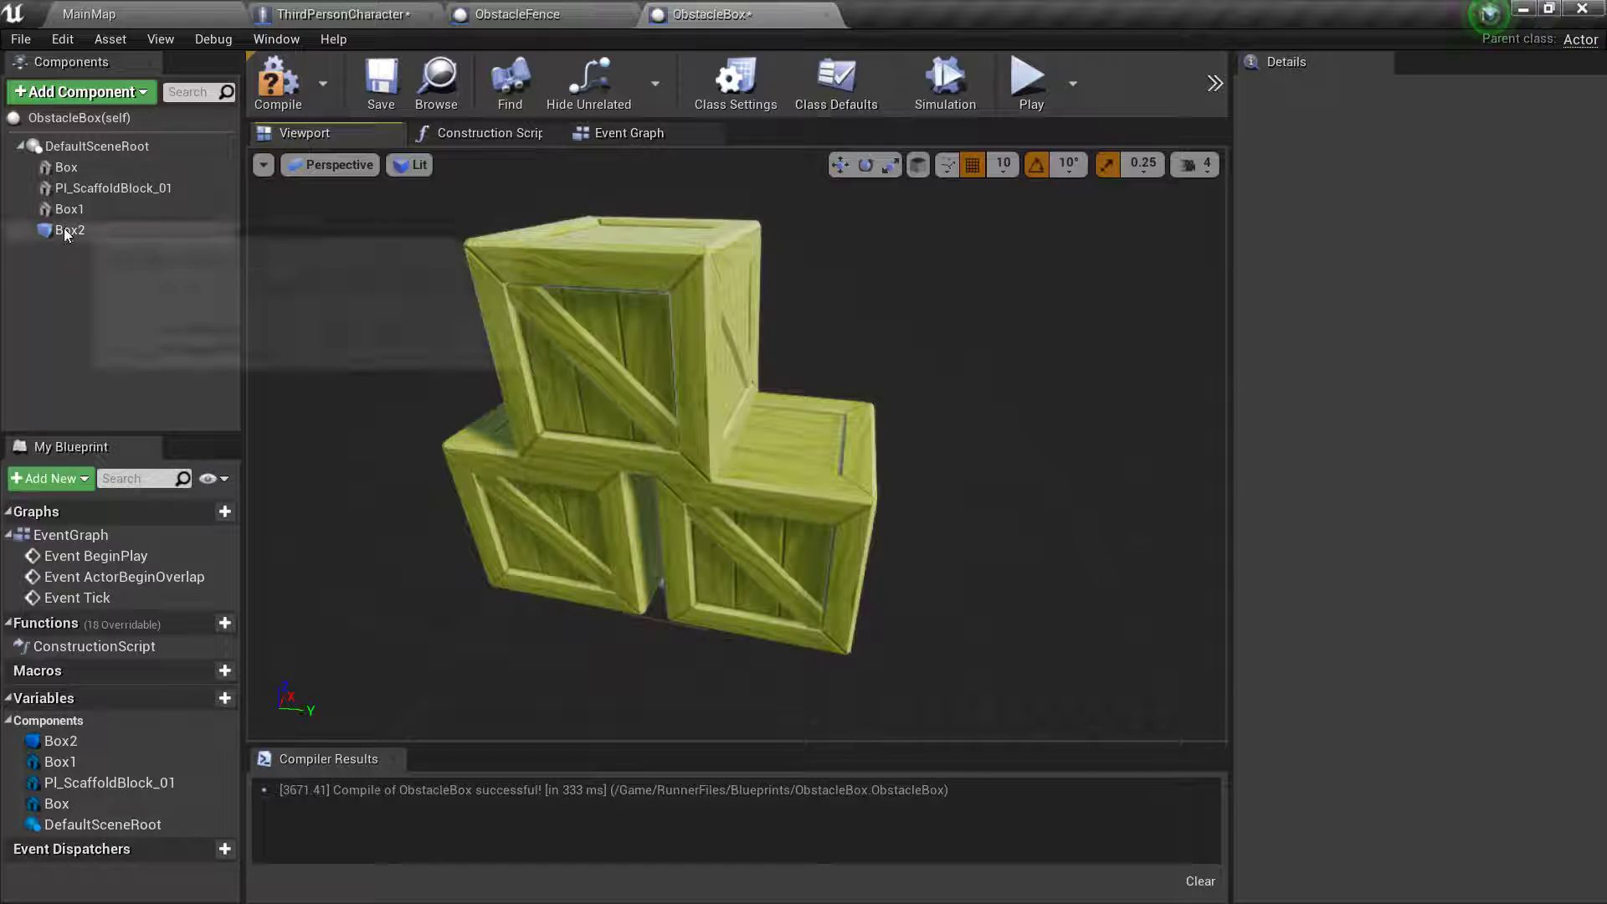
pyautogui.click(74, 230)
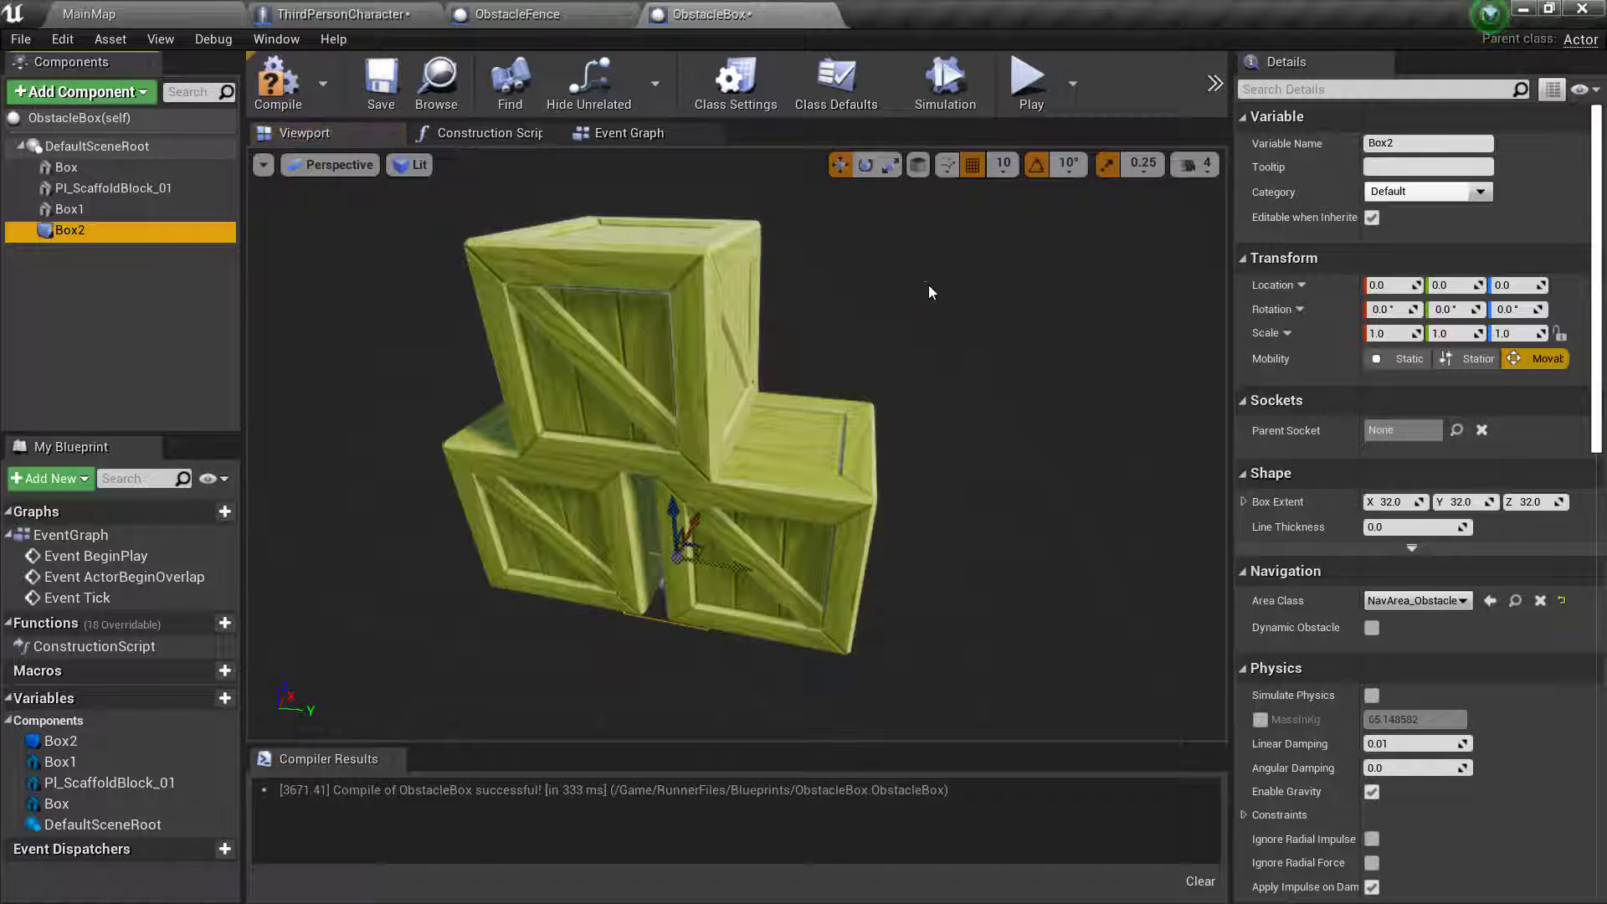
# - Scale Box2 up along X and Y to cover the crates
pyautogui.click(890, 164)
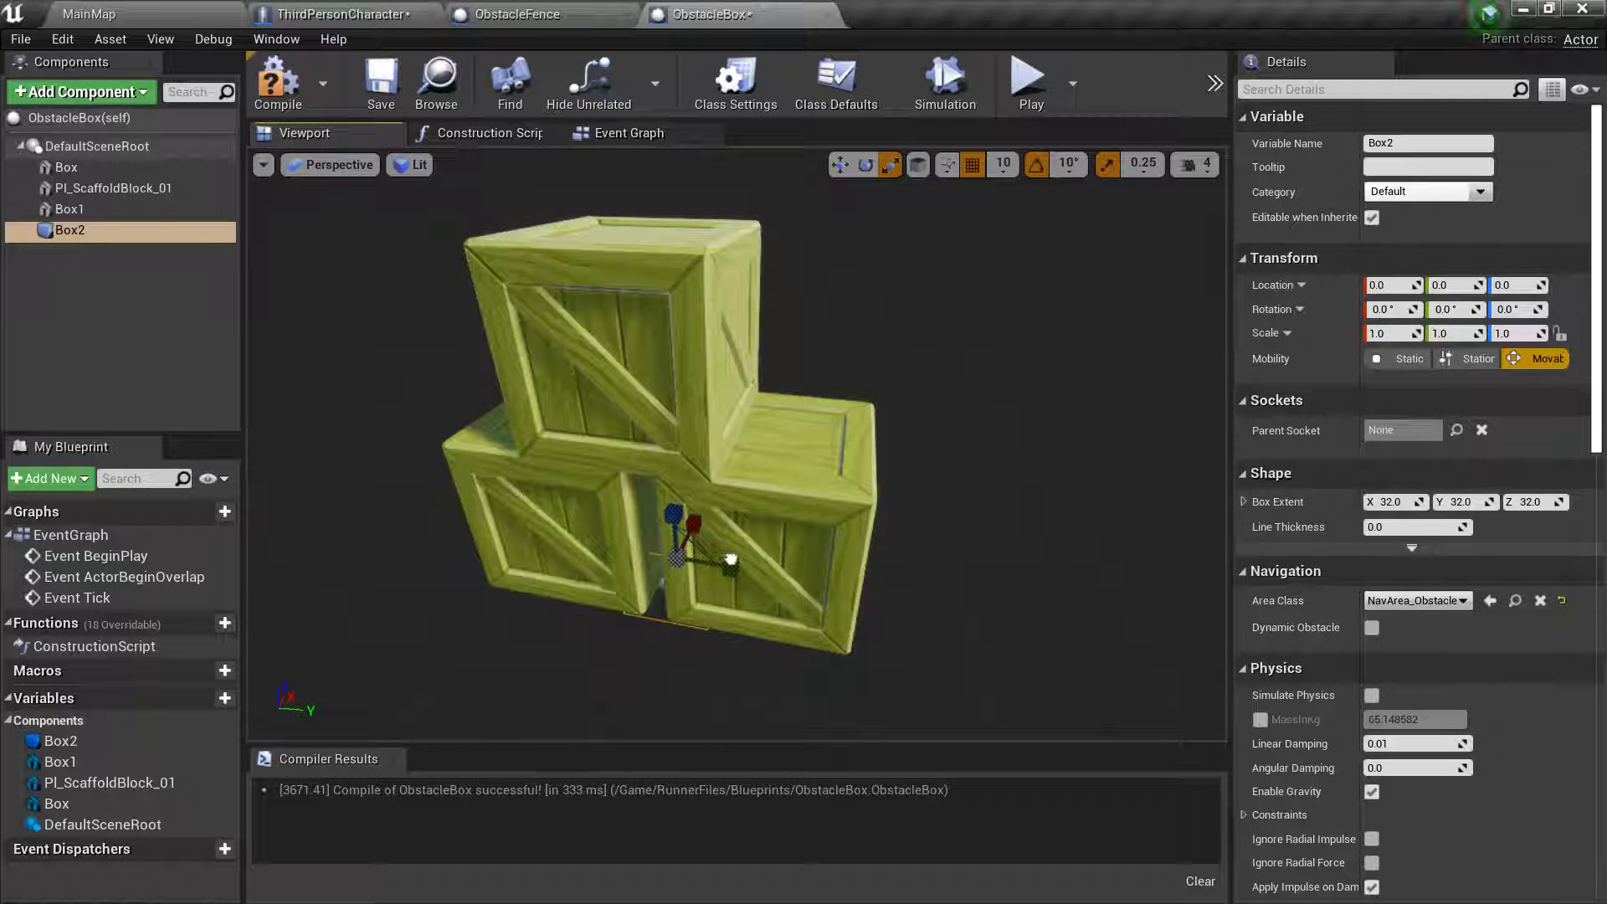
pyautogui.moveTo(685, 544); pyautogui.dragTo(728, 502)
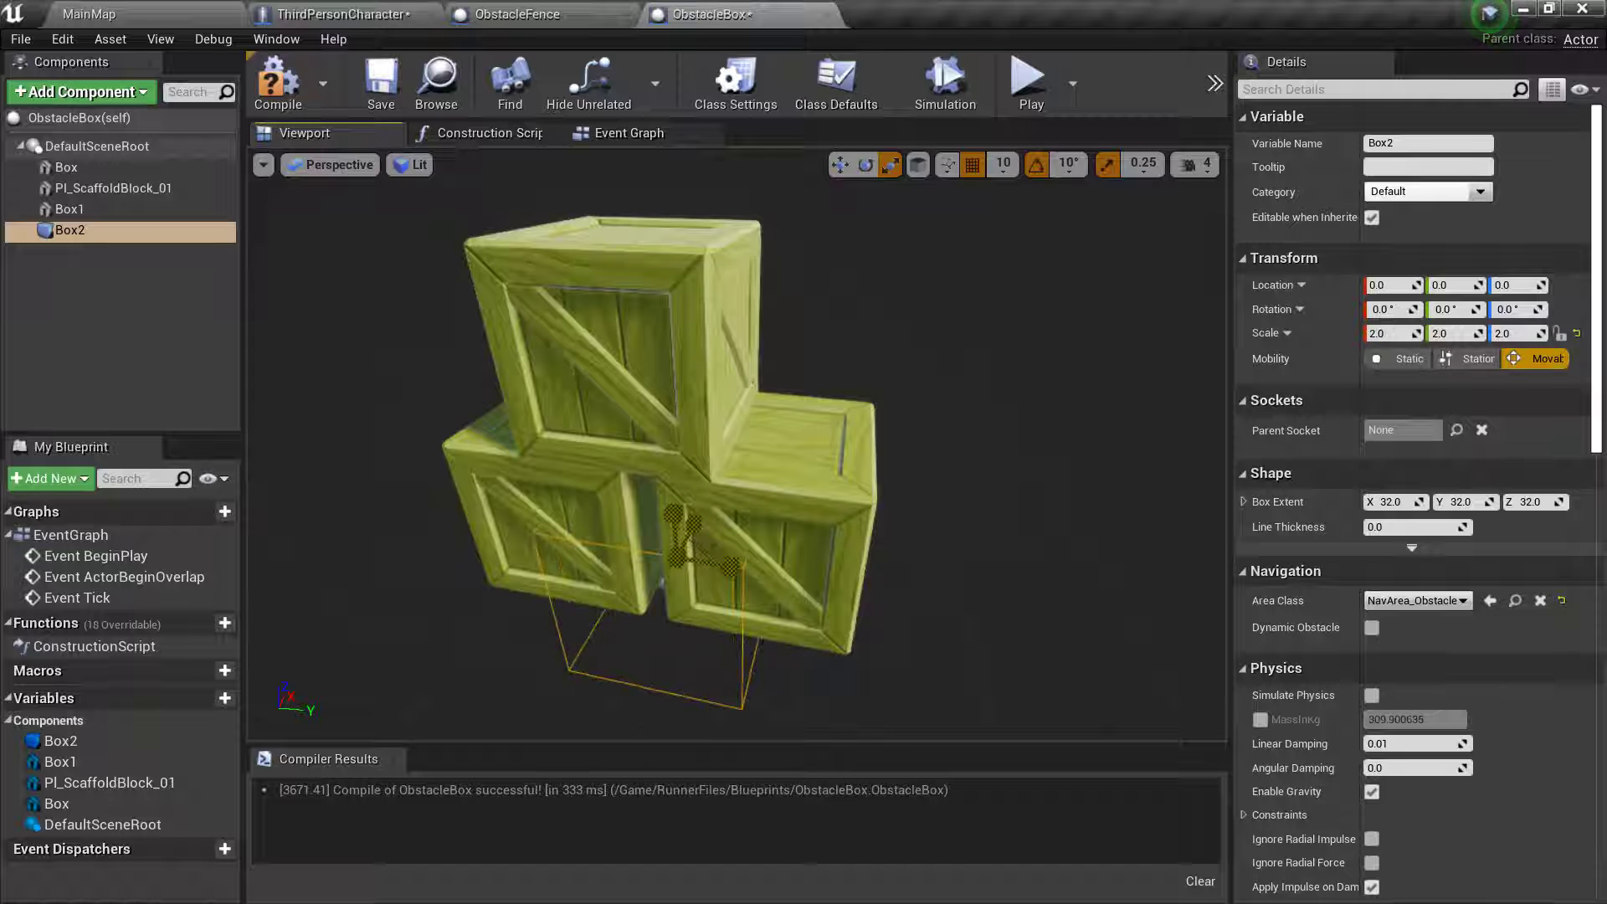
pyautogui.press('f')
pyautogui.moveTo(736, 452); pyautogui.dragTo(921, 452, button='right')
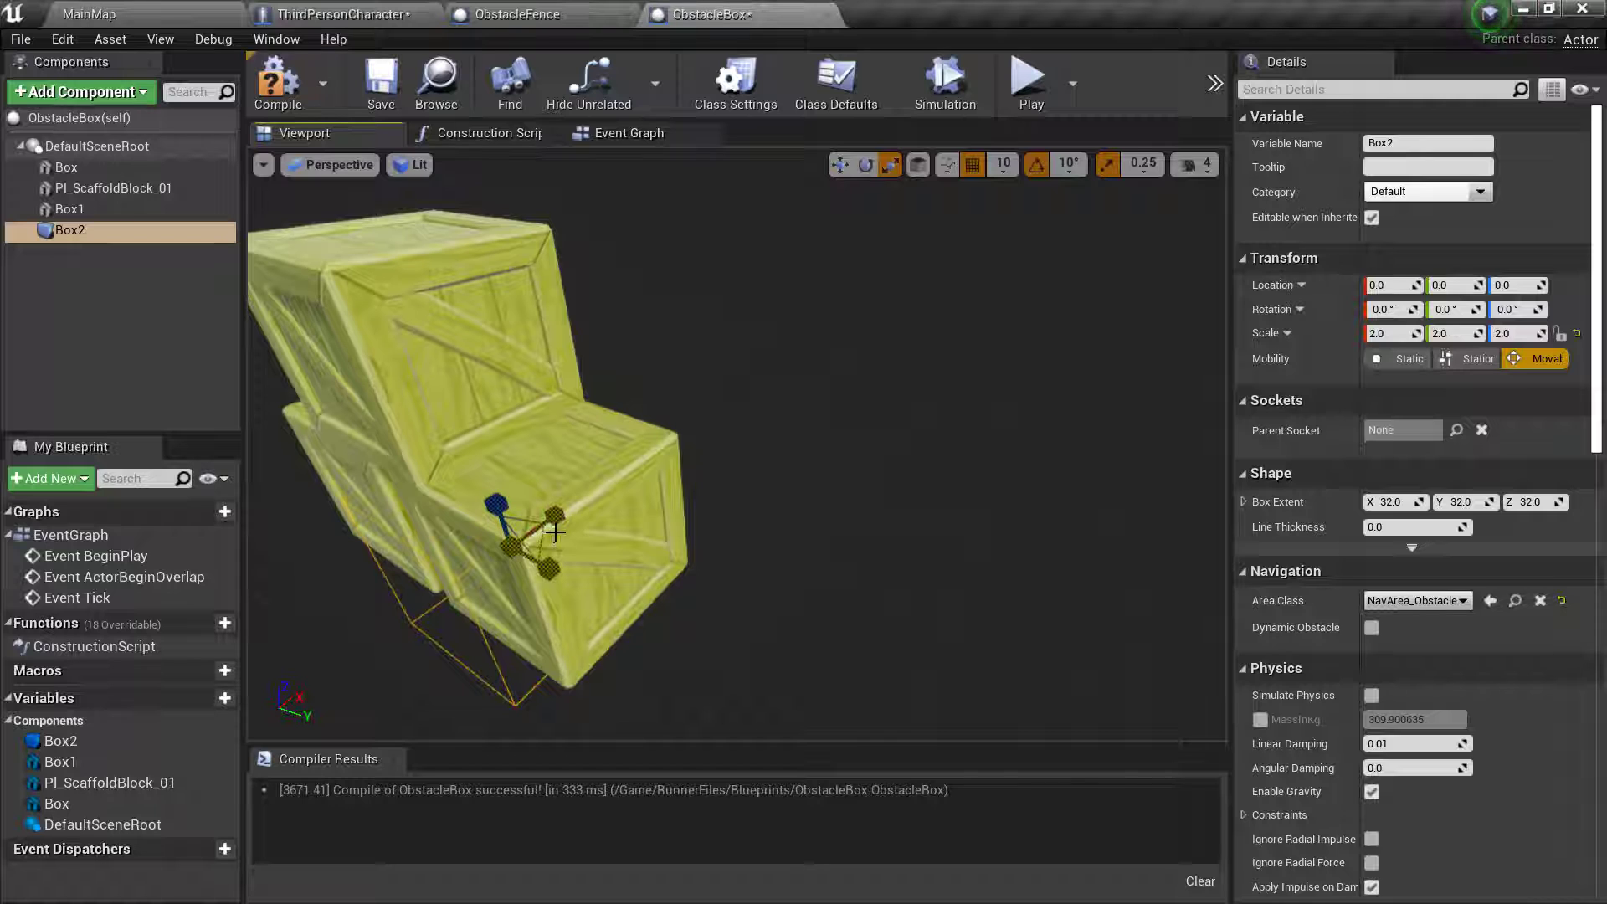
pyautogui.moveTo(555, 515)
pyautogui.mouseDown()
pyautogui.moveTo(578, 502)
pyautogui.moveTo(496, 452)
pyautogui.mouseUp()
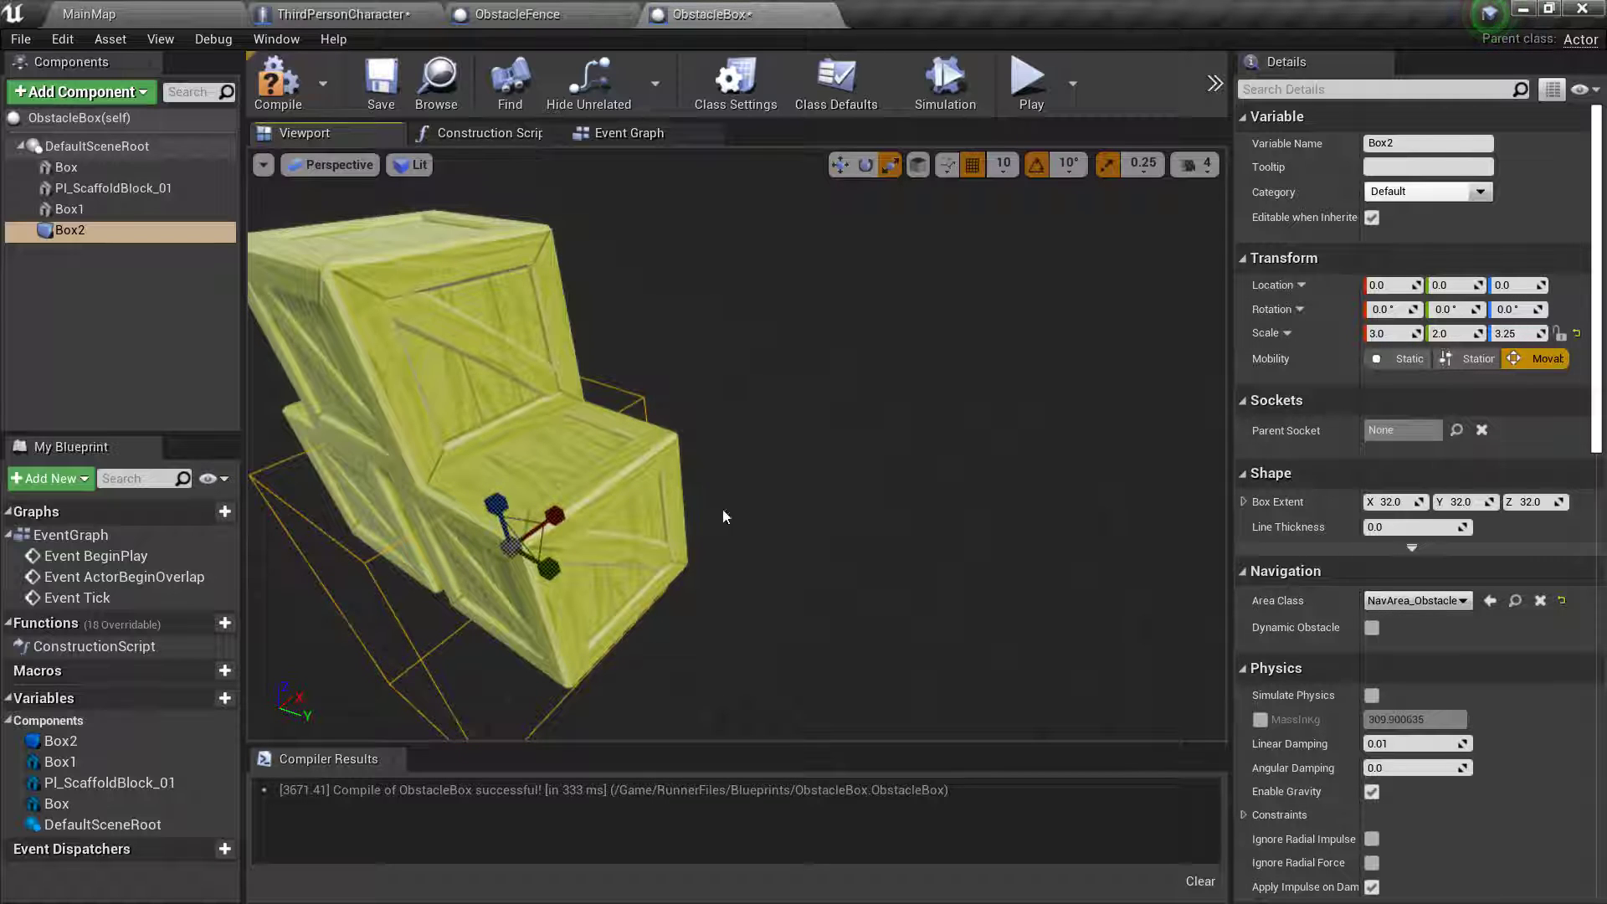
pyautogui.moveTo(725, 516)
pyautogui.mouseDown()
pyautogui.moveTo(778, 503)
pyautogui.moveTo(561, 568)
pyautogui.mouseUp()
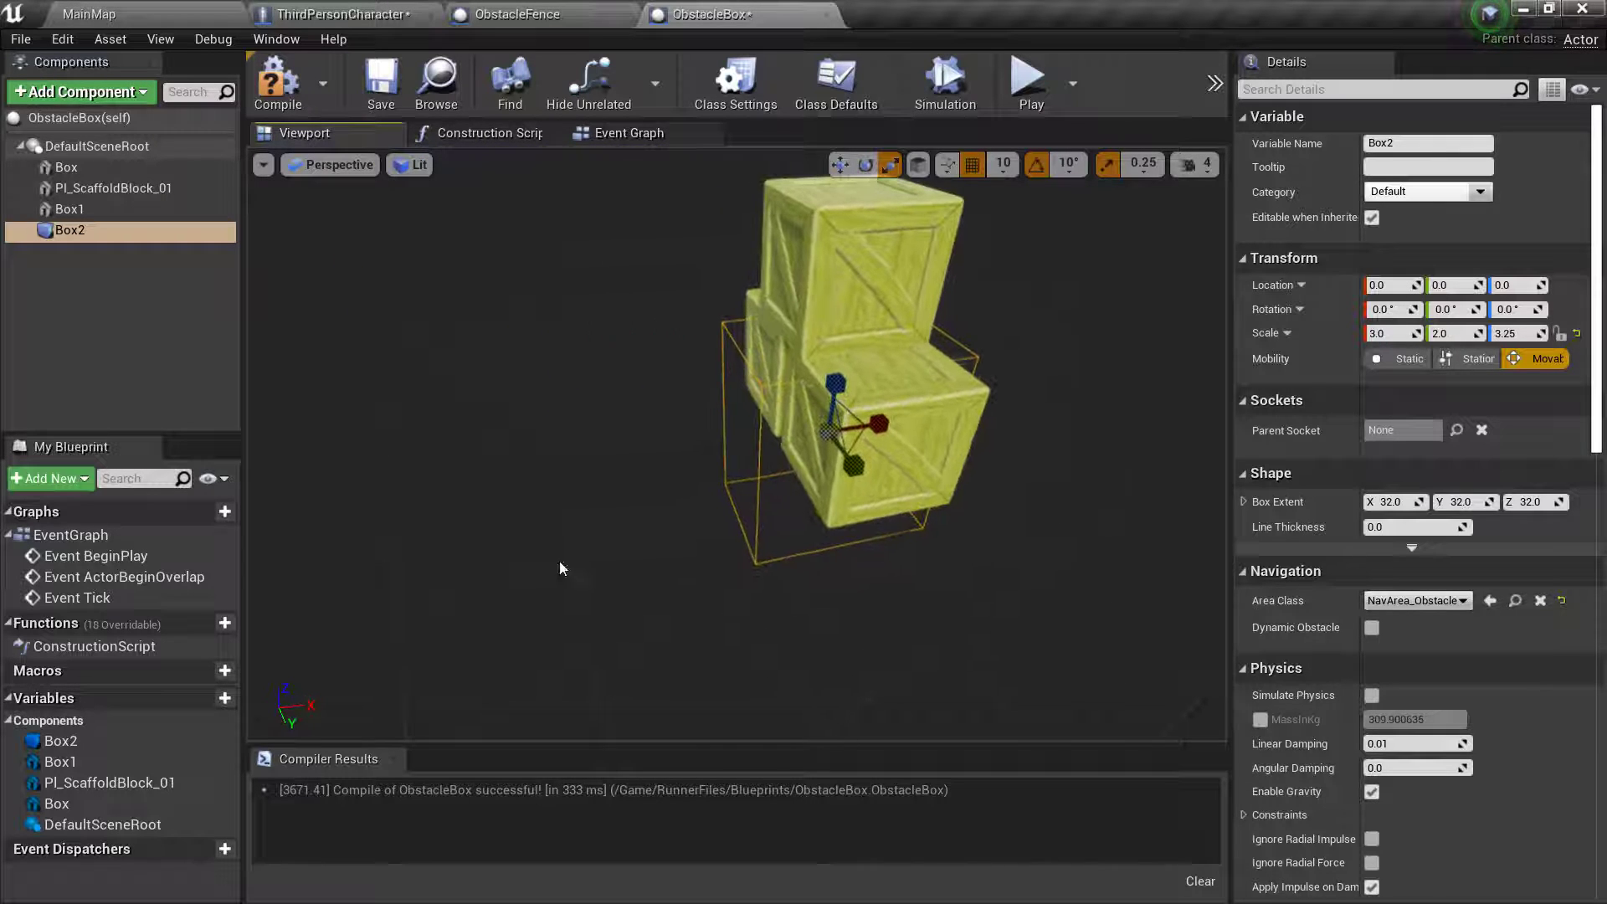
pyautogui.keyDown('ctrl'); pyautogui.moveTo(561, 568); pyautogui.dragTo(619, 568, button='right'); pyautogui.keyUp('ctrl')
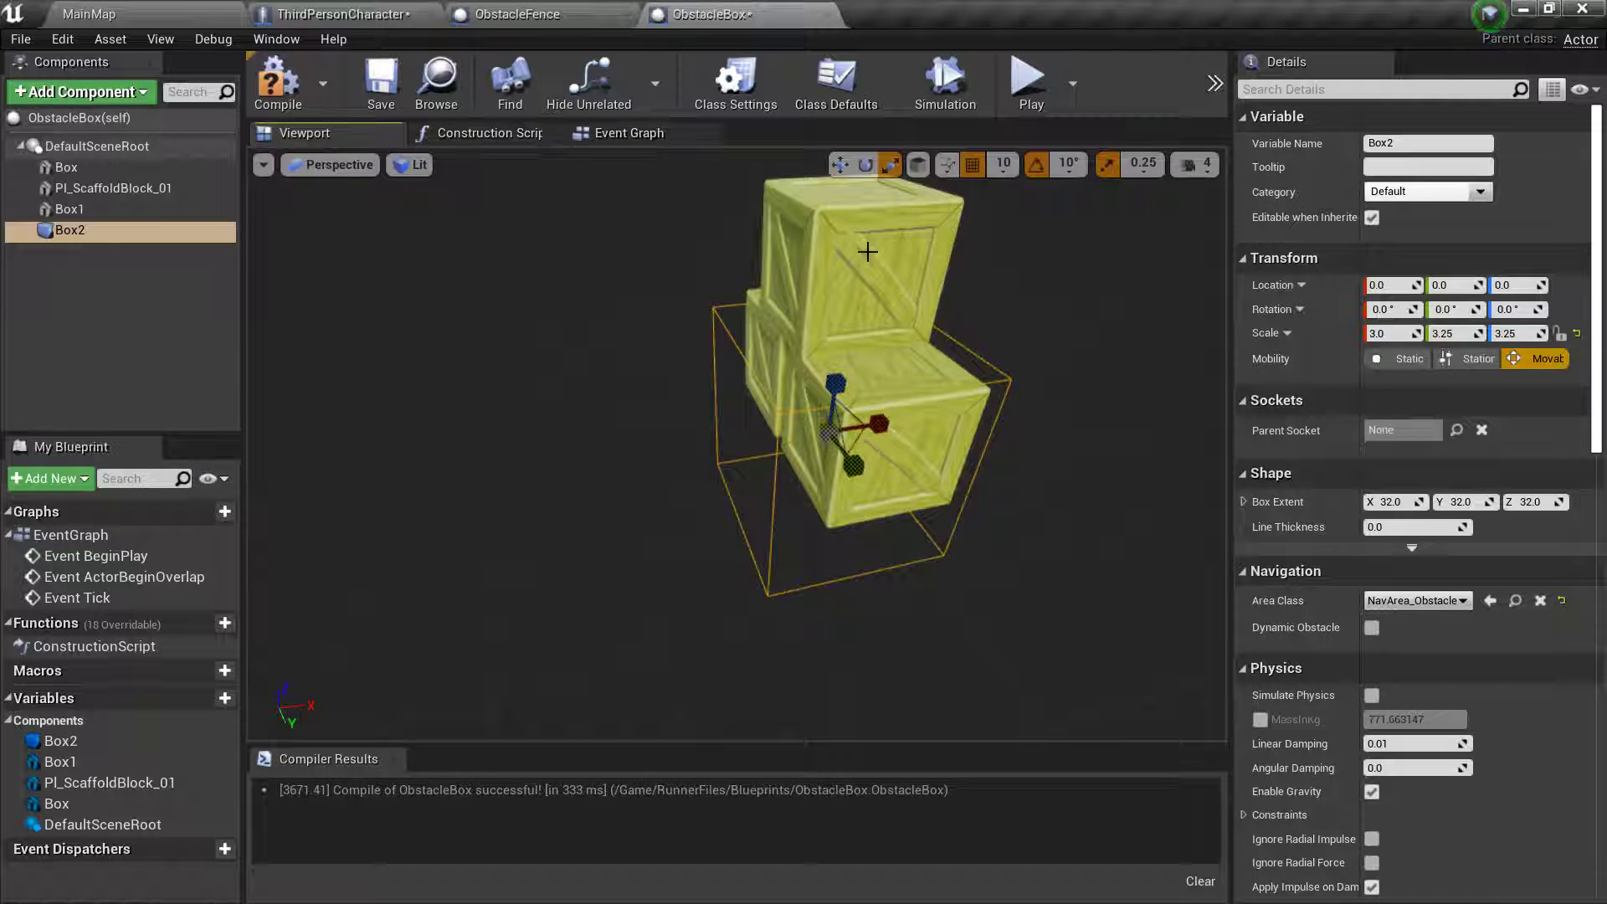
pyautogui.moveTo(853, 466); pyautogui.dragTo(841, 523)
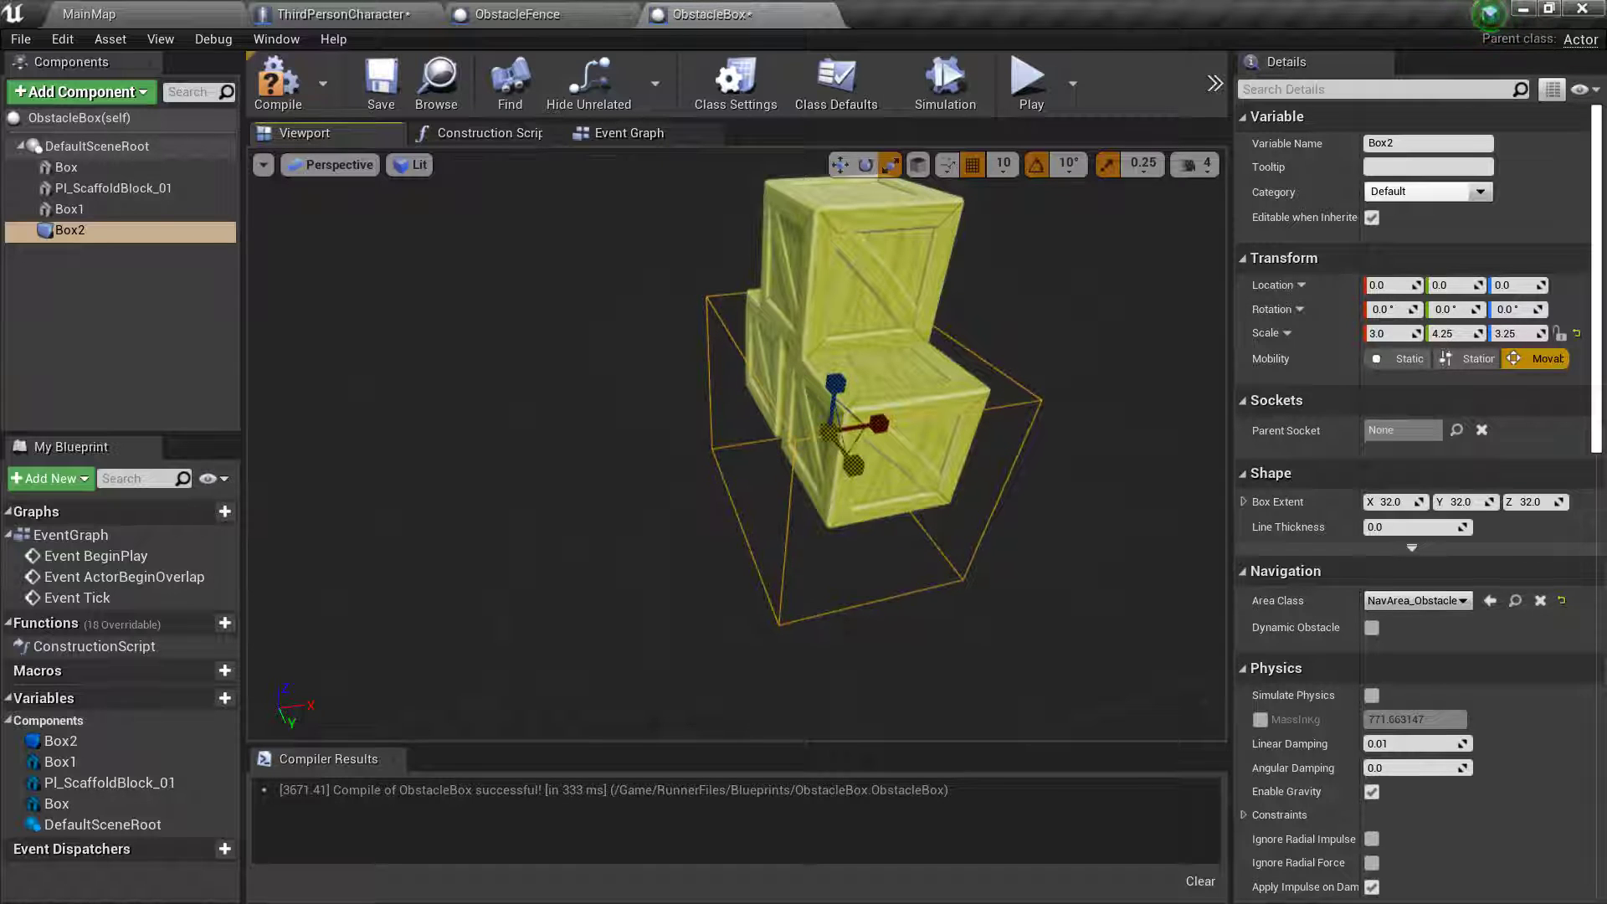
pyautogui.moveTo(717, 388); pyautogui.dragTo(837, 360)
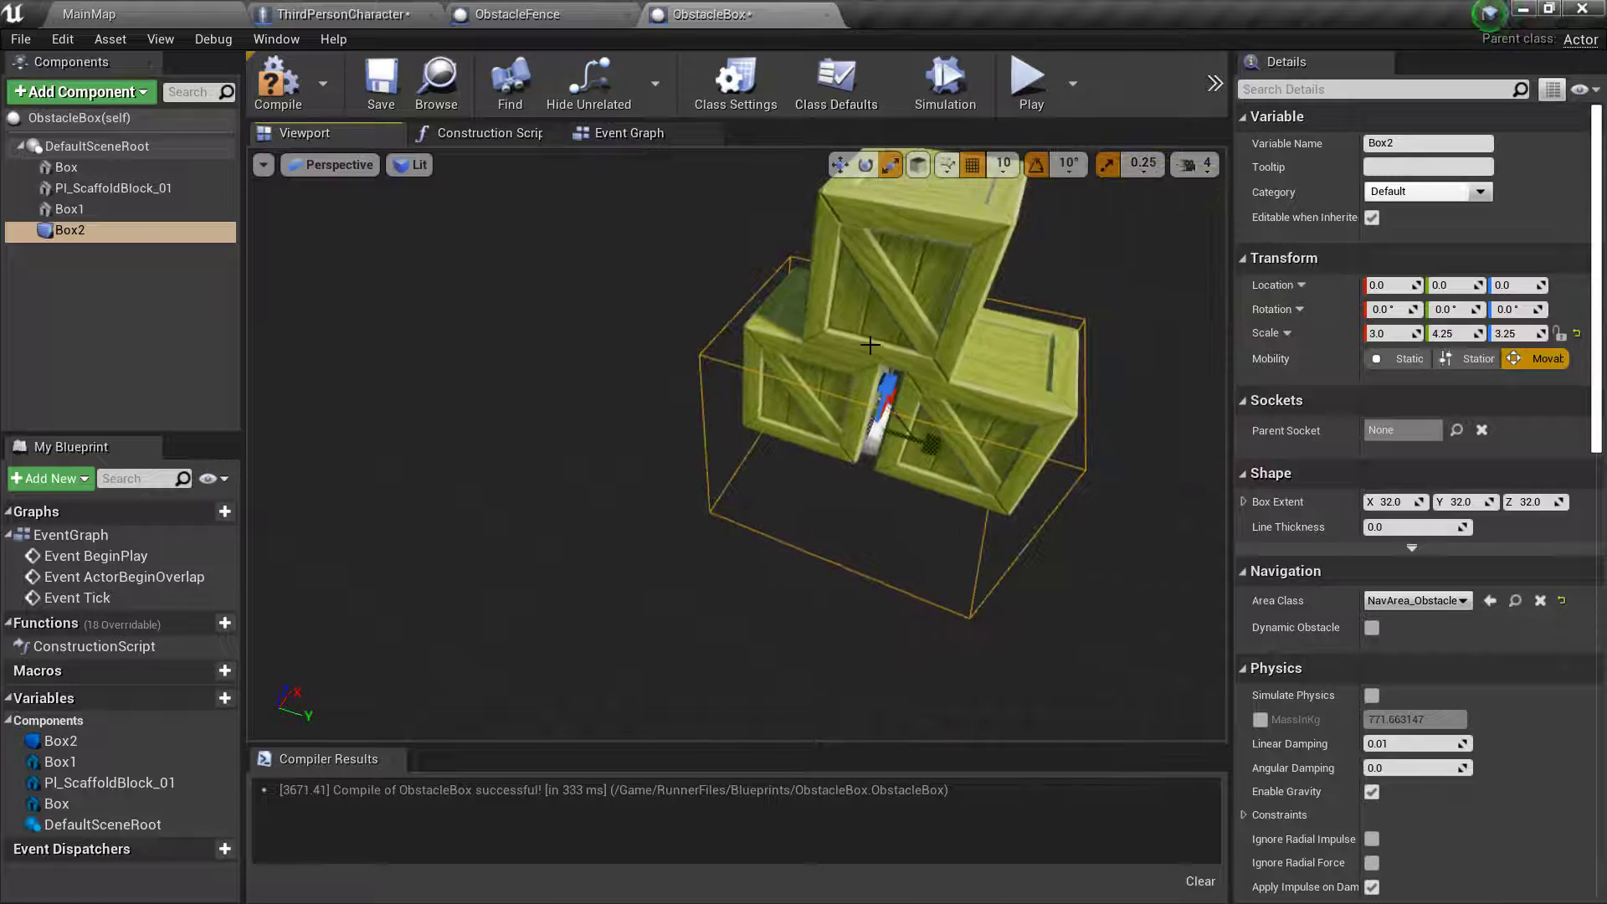
pyautogui.moveTo(872, 371); pyautogui.dragTo(846, 277)
pyautogui.moveTo(871, 370); pyautogui.dragTo(838, 184)
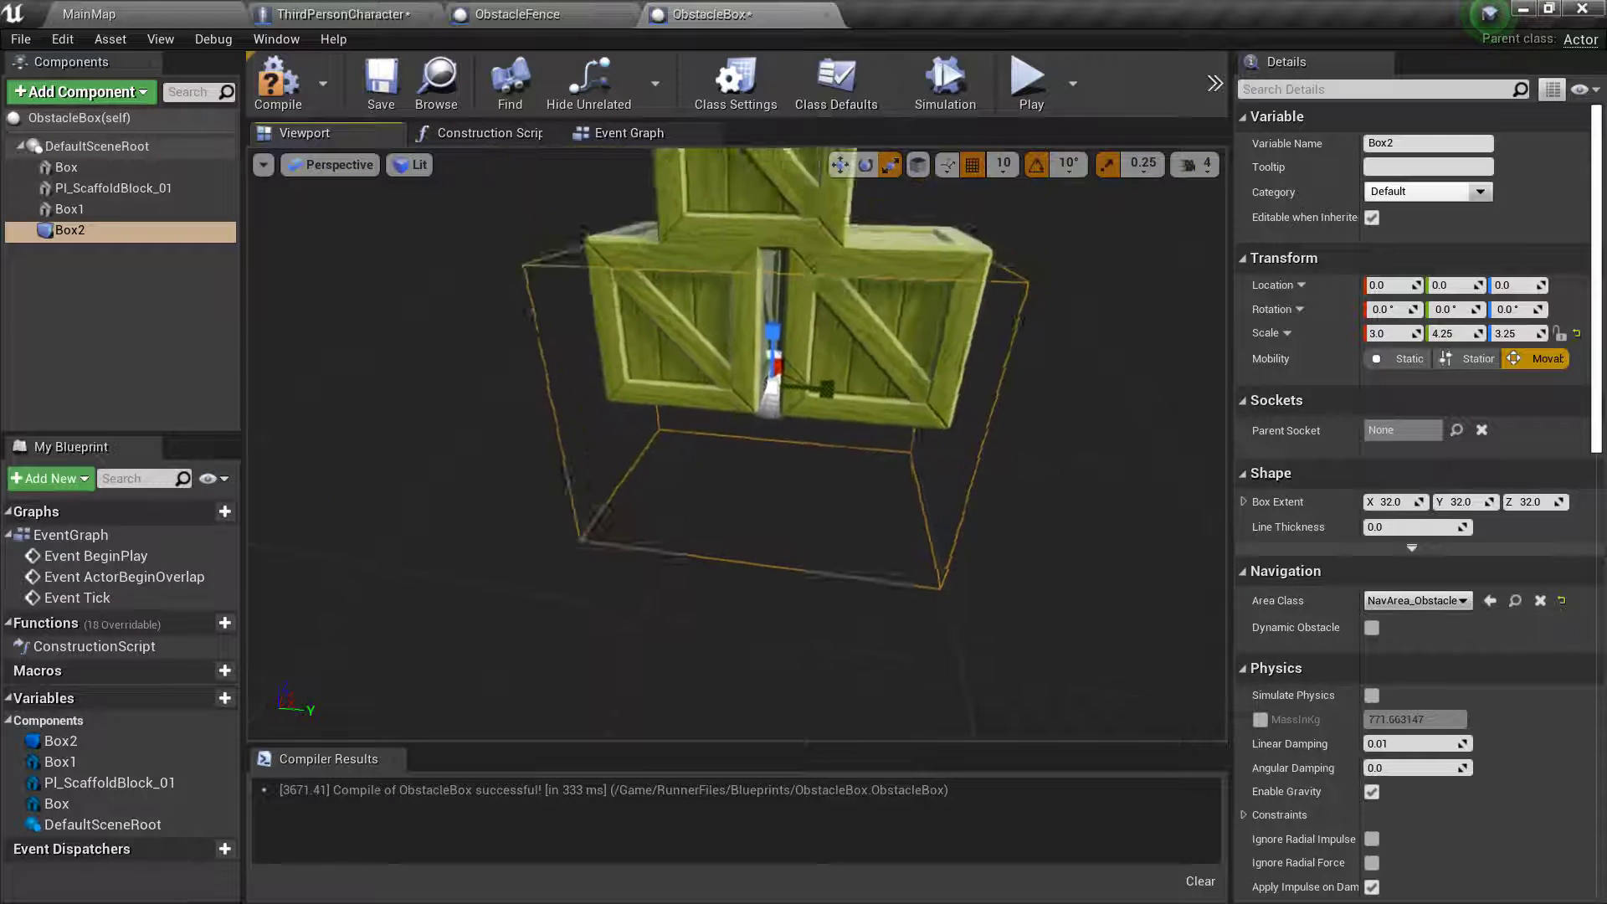
# - Raise Box2 so it surrounds the stacked crates
pyautogui.click(840, 165)
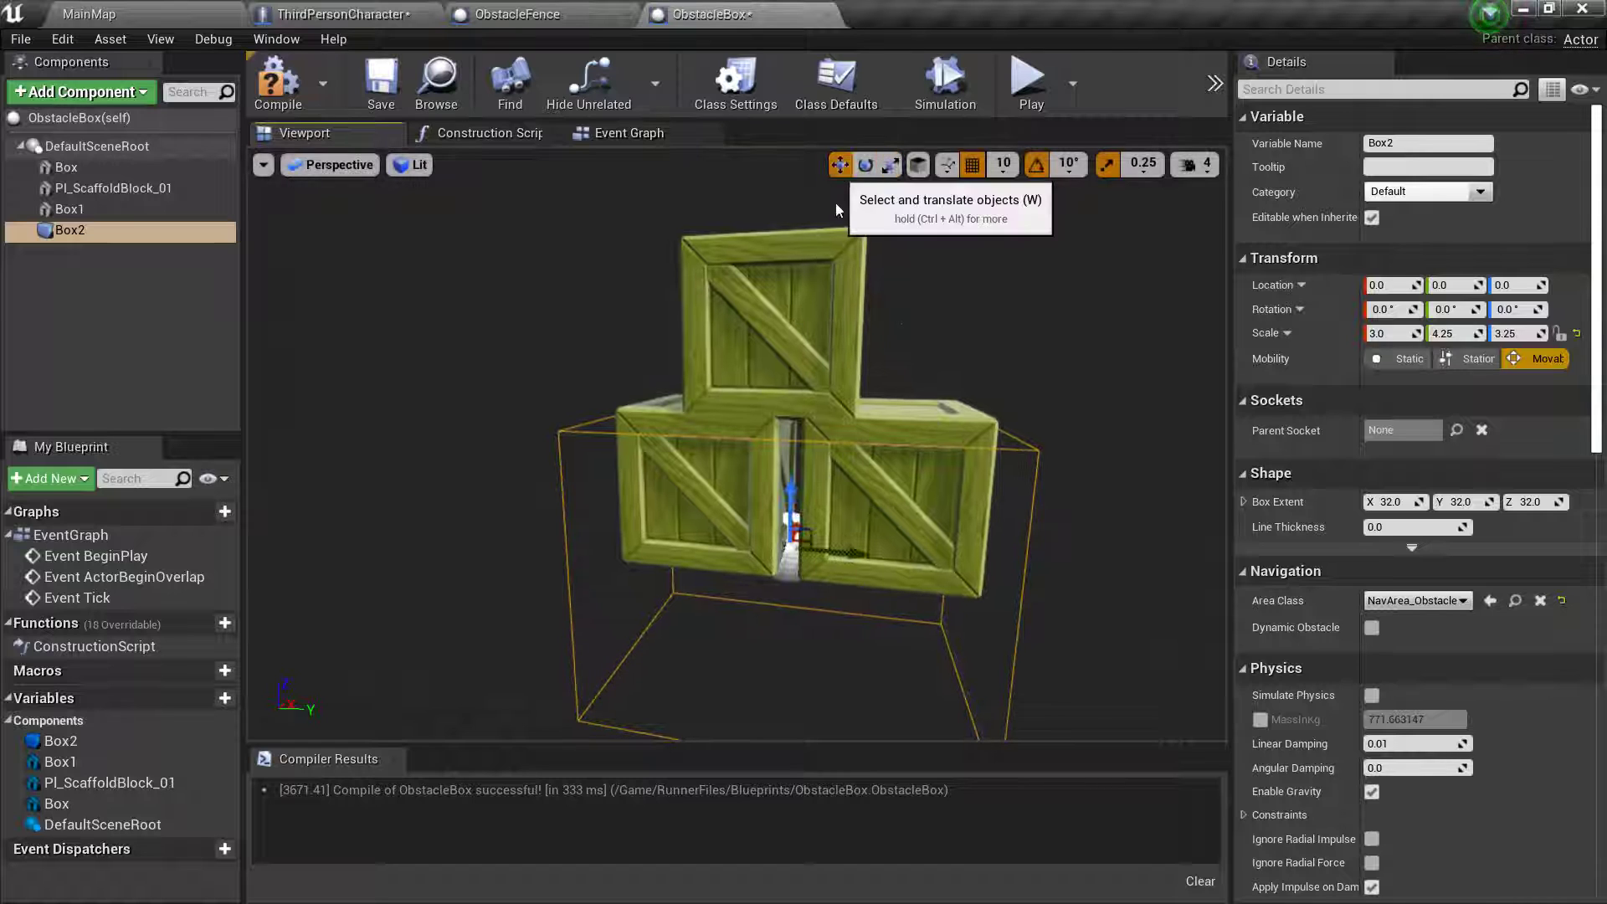
pyautogui.moveTo(787, 487); pyautogui.dragTo(797, 332)
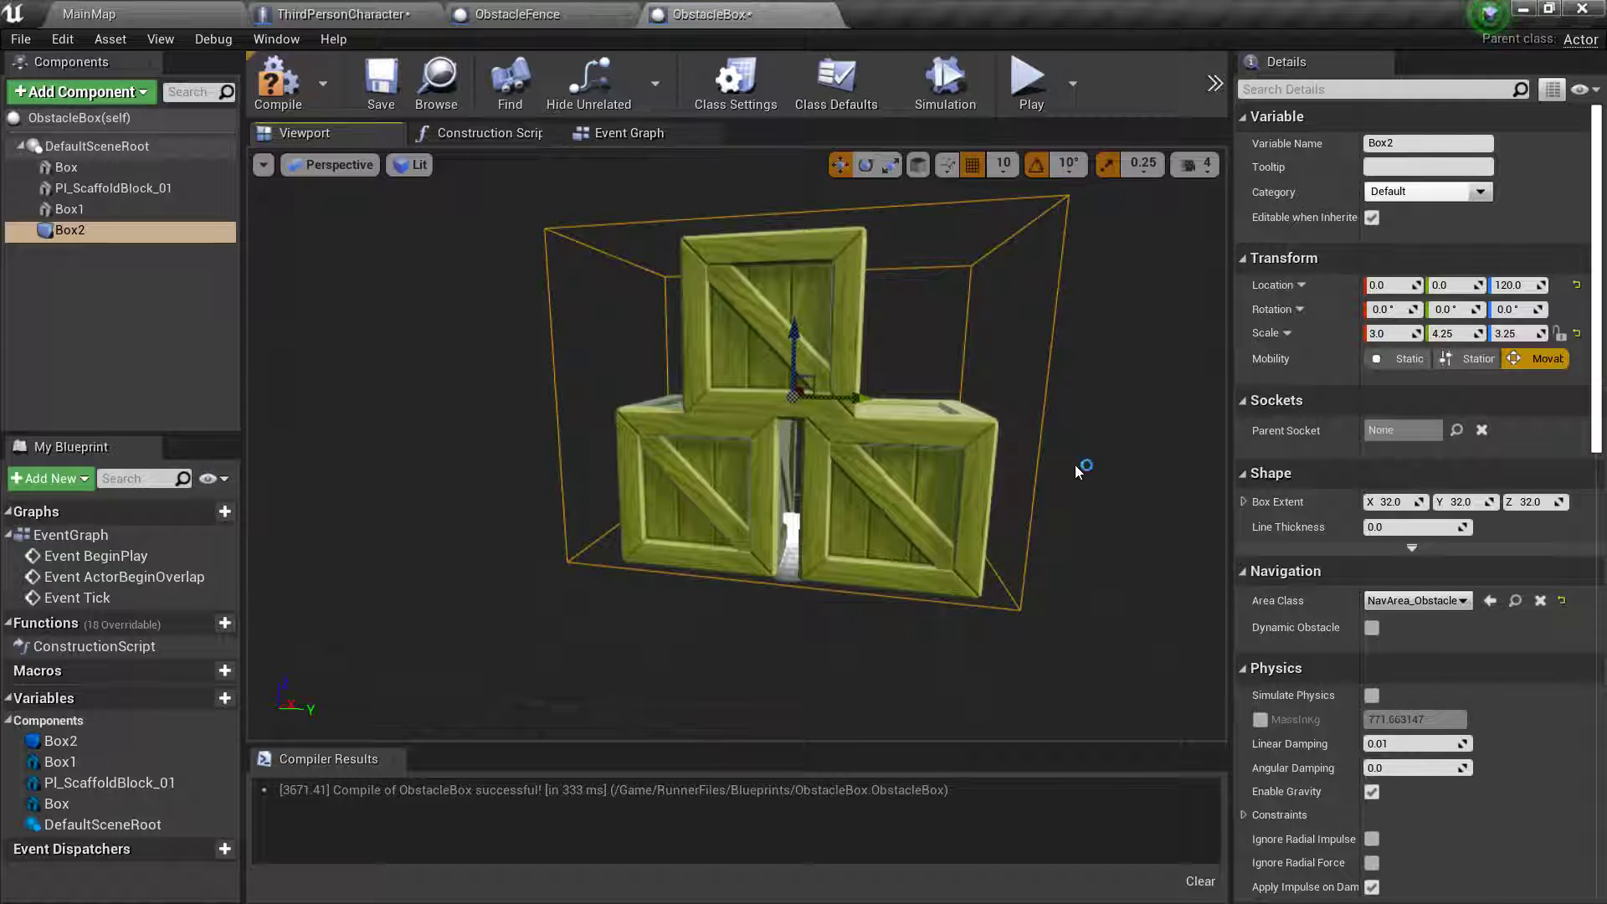
pyautogui.moveTo(1075, 464); pyautogui.dragTo(1030, 377)
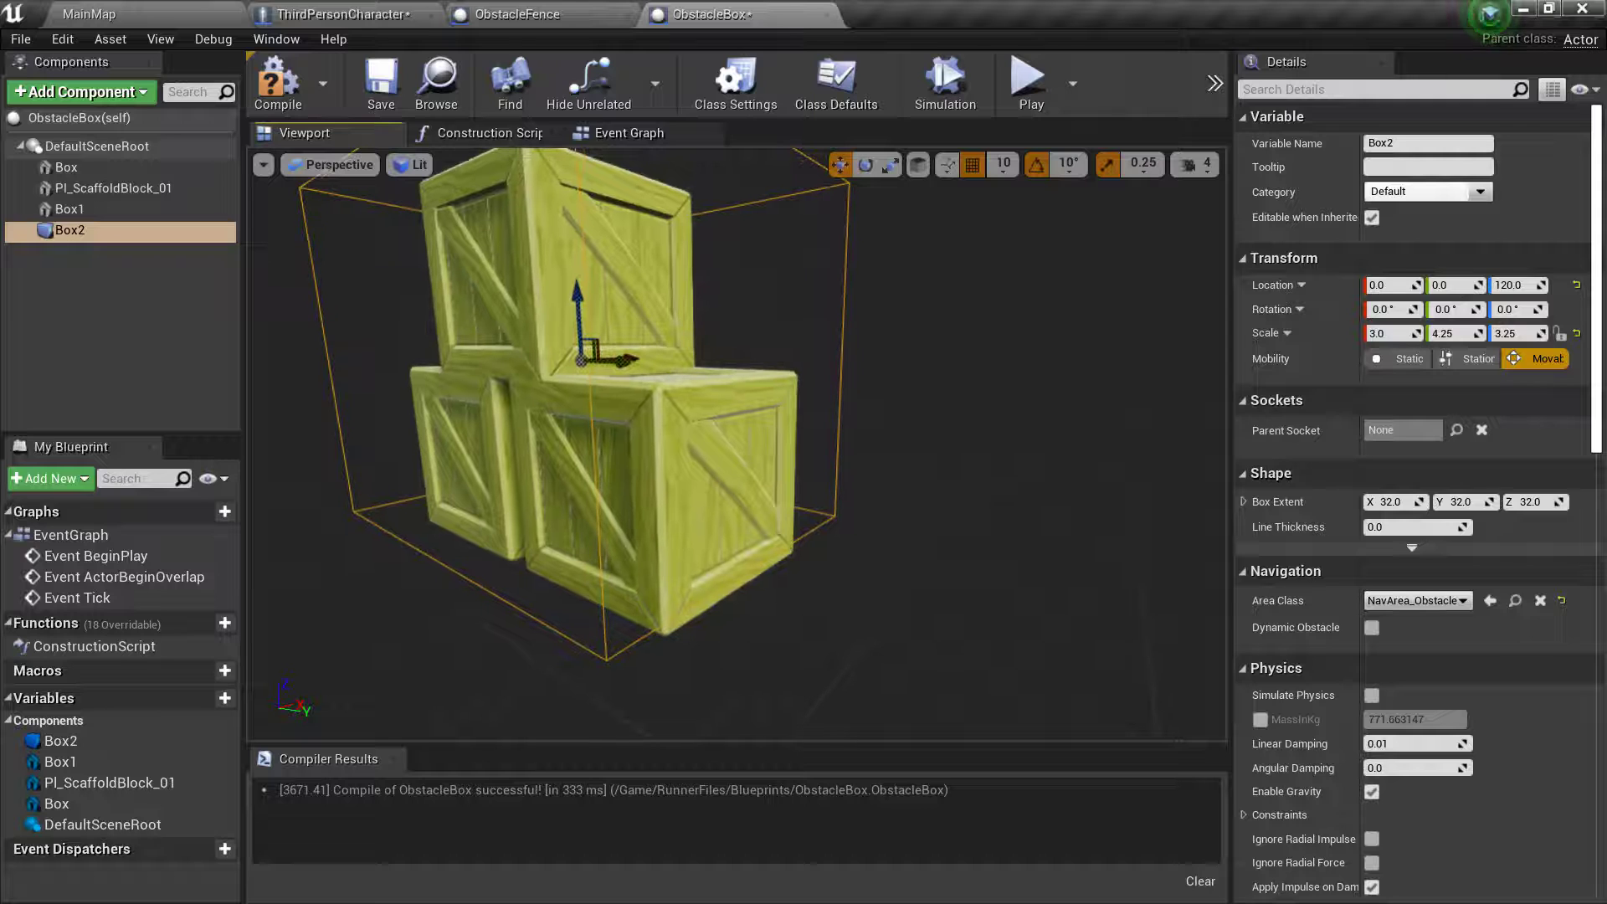
pyautogui.moveTo(988, 436)
pyautogui.mouseDown()
pyautogui.moveTo(1060, 466)
pyautogui.moveTo(963, 456)
pyautogui.mouseUp()
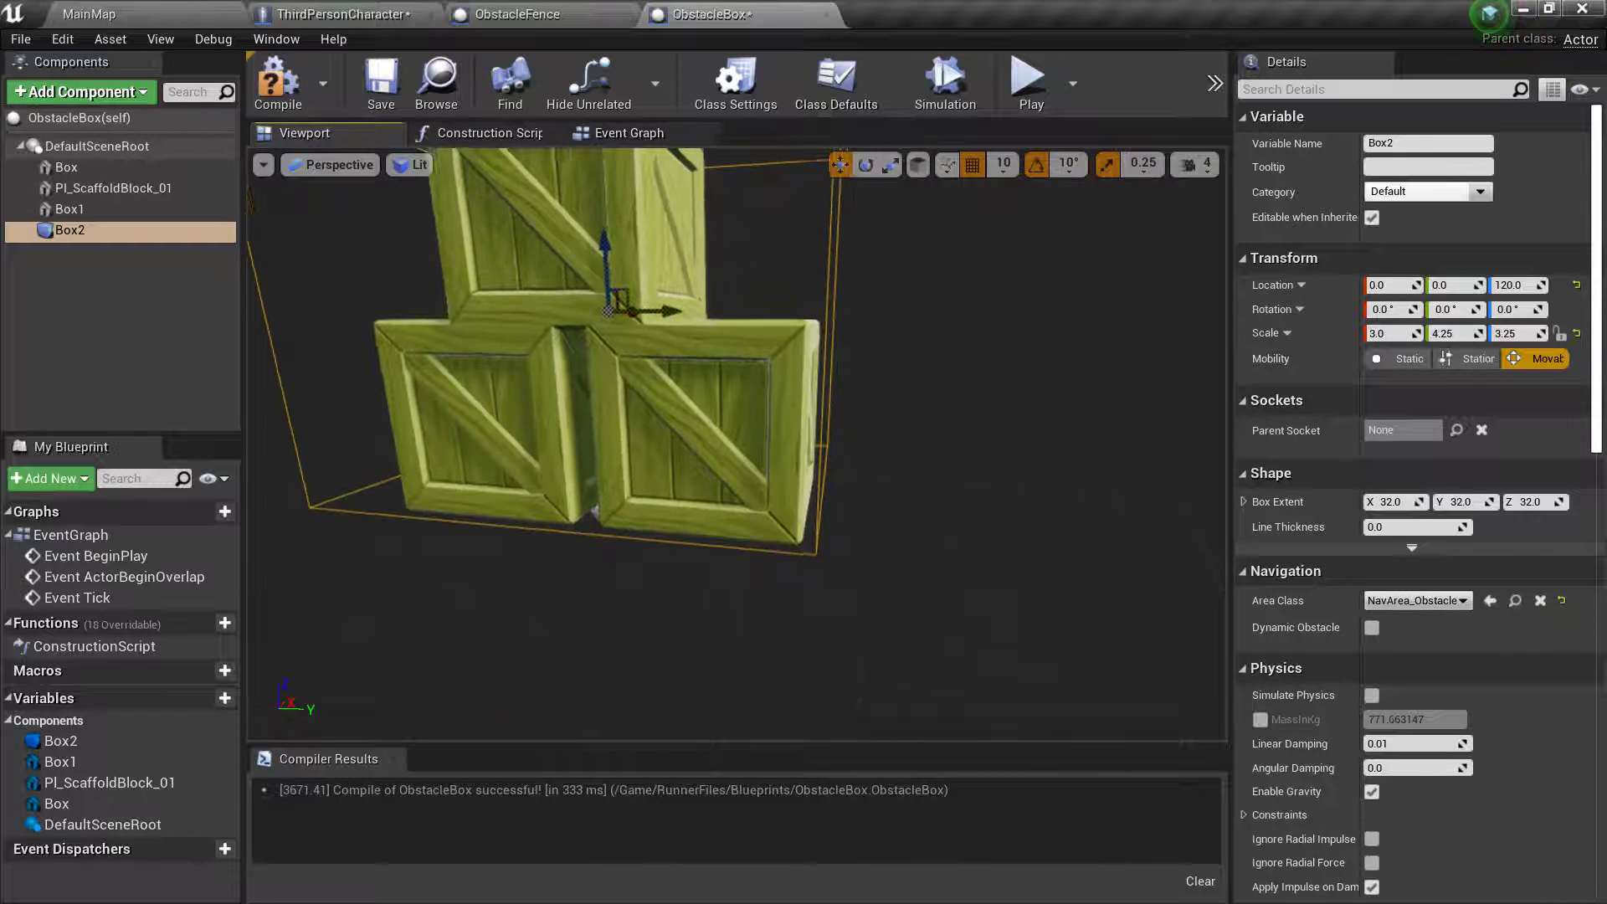
pyautogui.moveTo(852, 410); pyautogui.dragTo(852, 435)
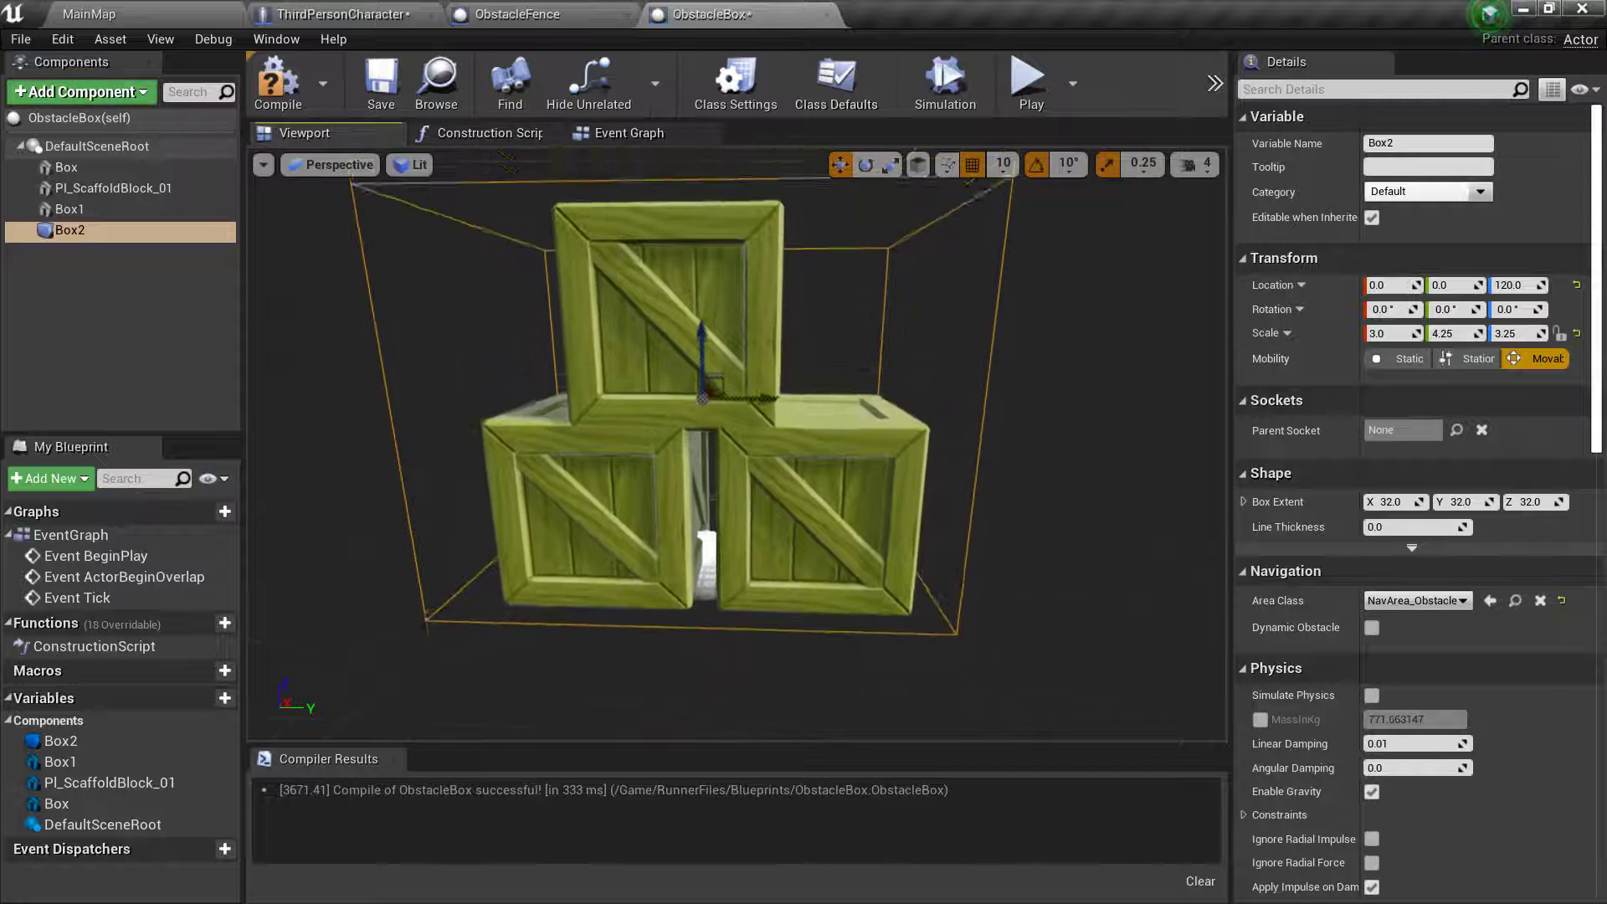
# - Fine-tune Box2 to Y scale 4.0 and move it back to Location Y 0
pyautogui.click(891, 165)
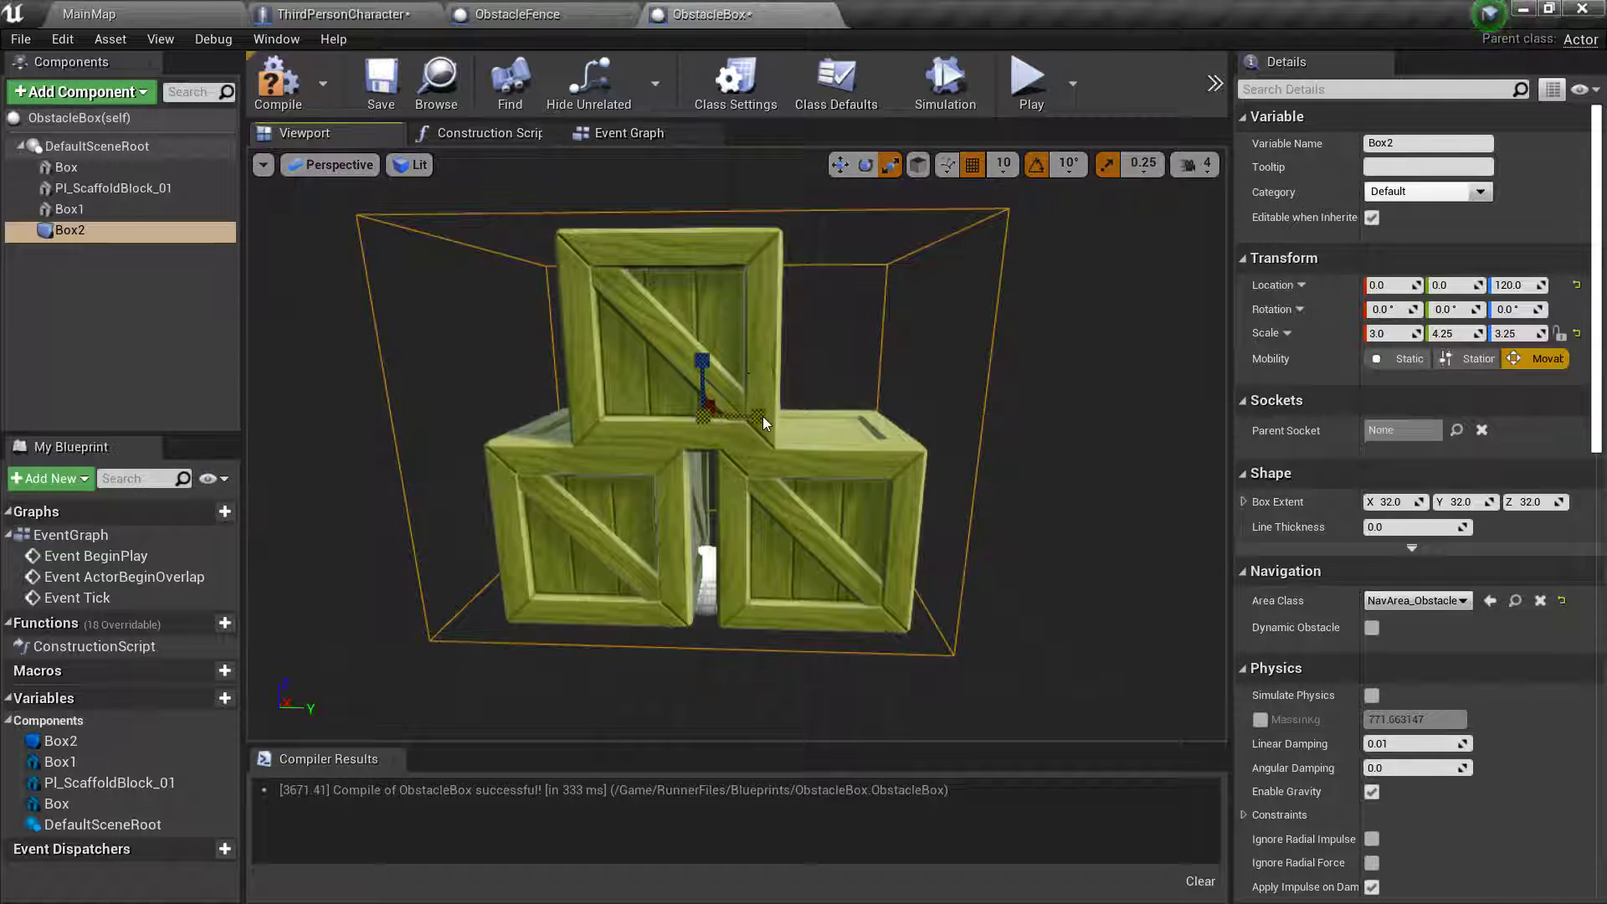
pyautogui.moveTo(760, 416); pyautogui.dragTo(728, 415)
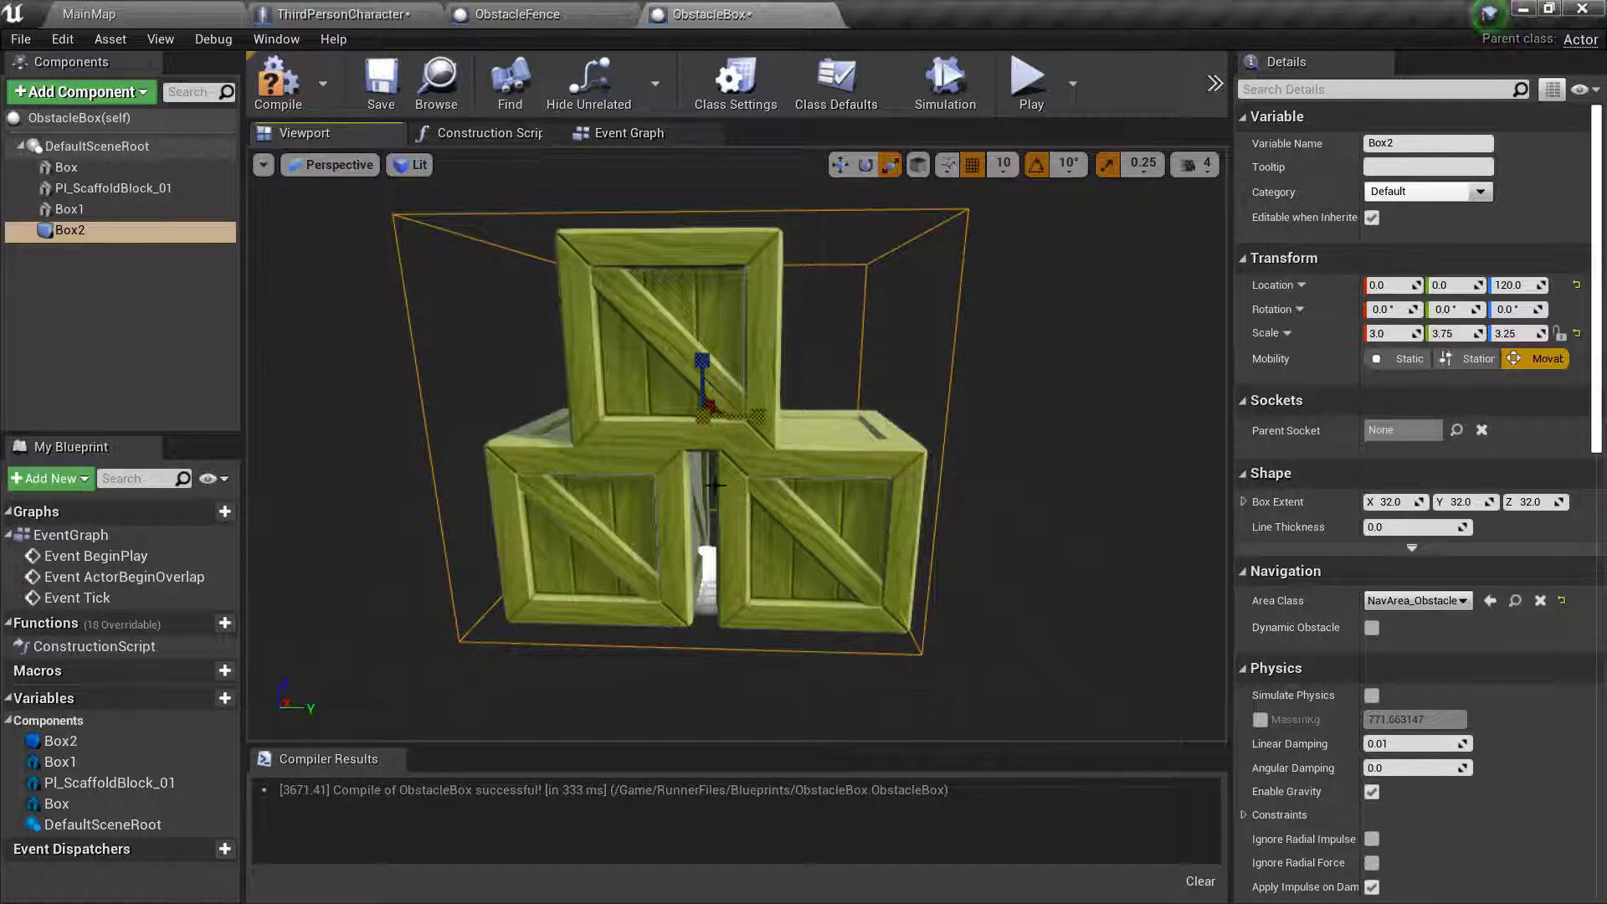
pyautogui.click(842, 167)
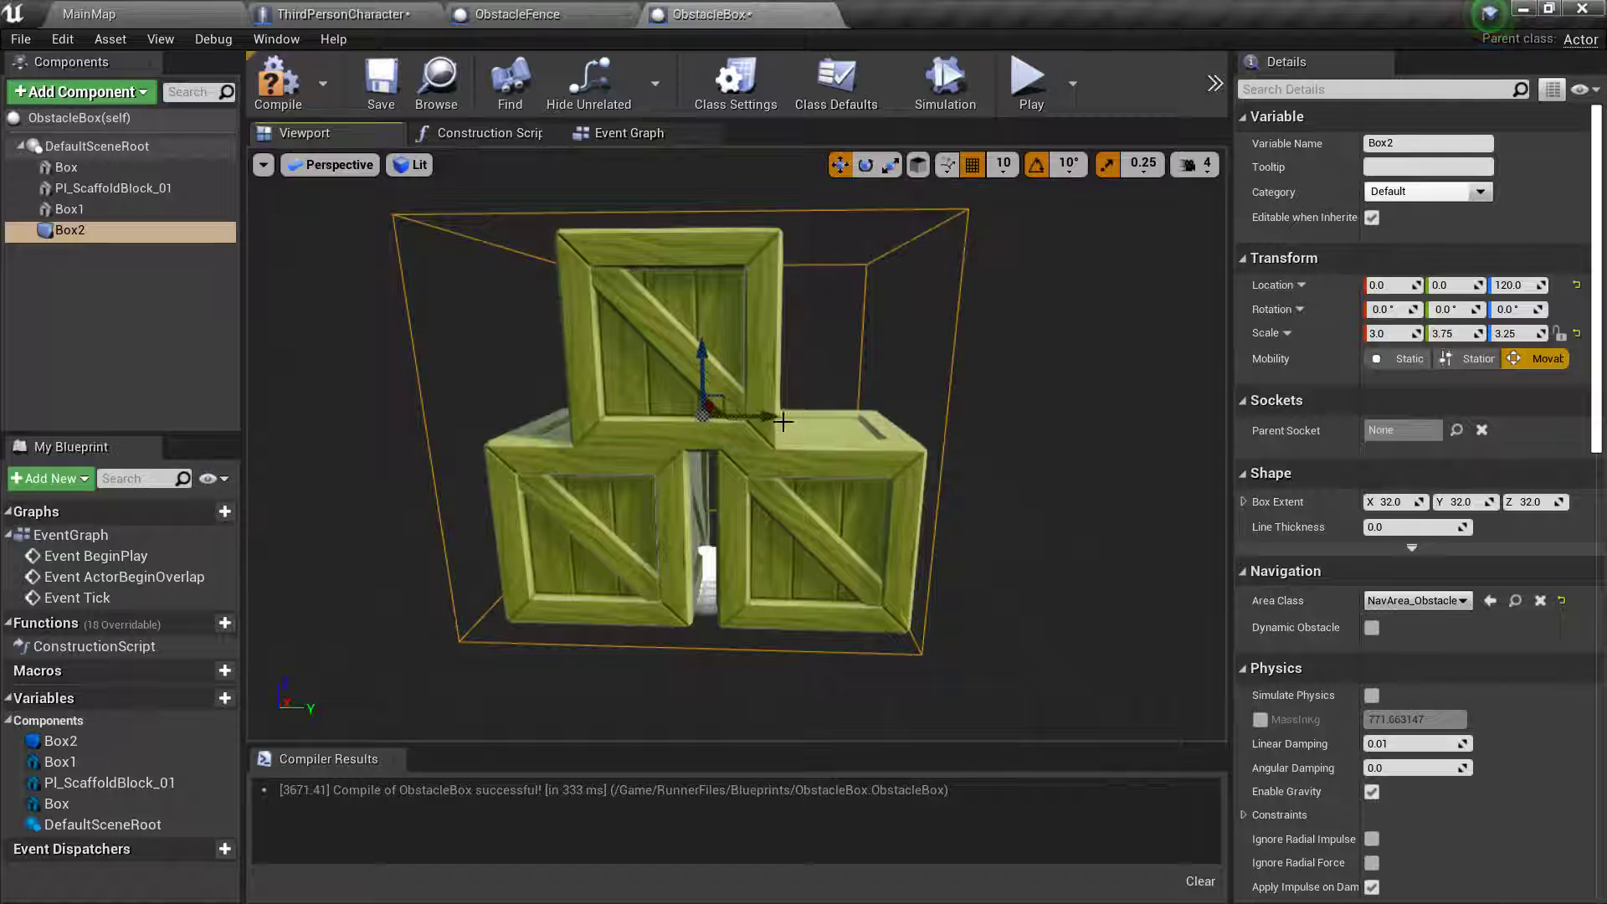
pyautogui.moveTo(774, 419); pyautogui.dragTo(753, 420, button='middle')
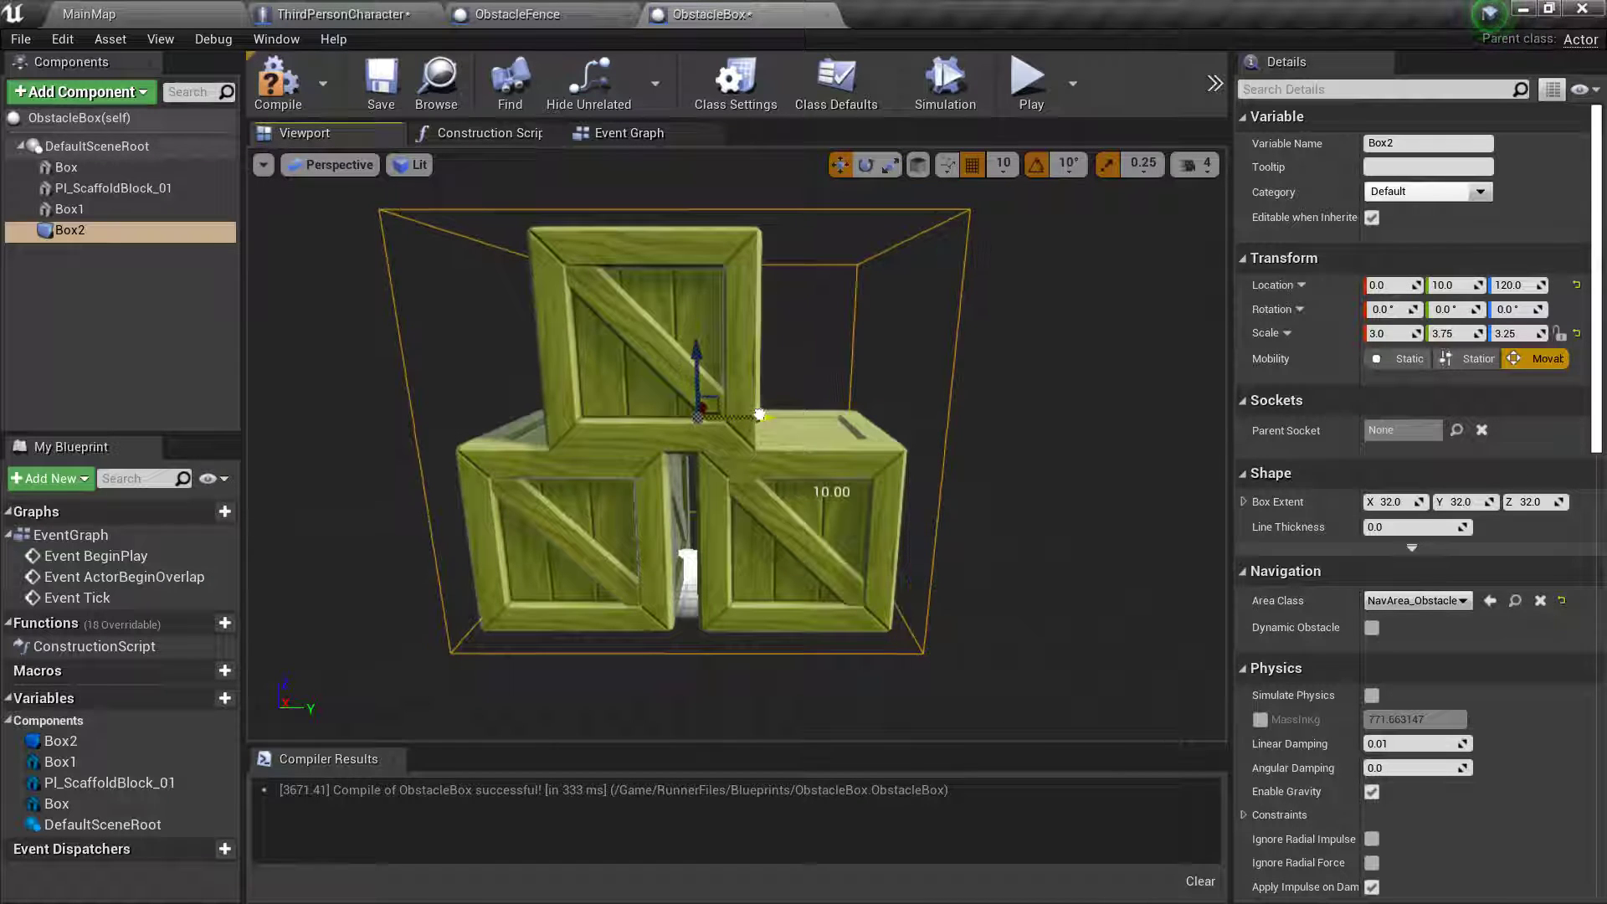
pyautogui.moveTo(753, 417); pyautogui.dragTo(759, 417)
pyautogui.moveTo(759, 417); pyautogui.dragTo(598, 419, button='middle')
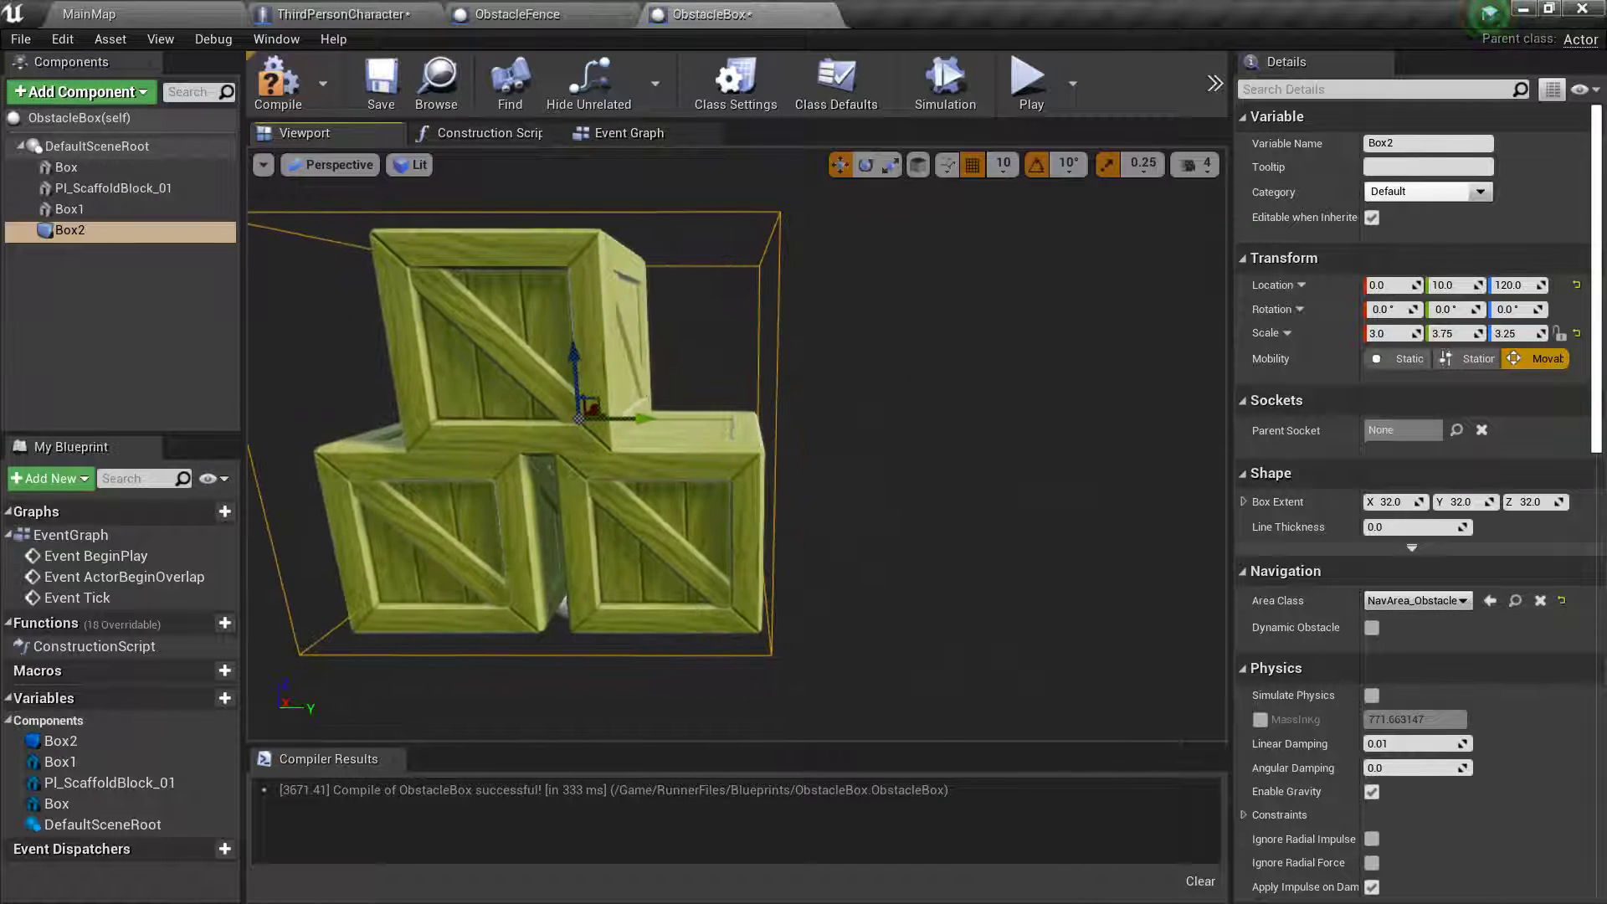
pyautogui.click(892, 167)
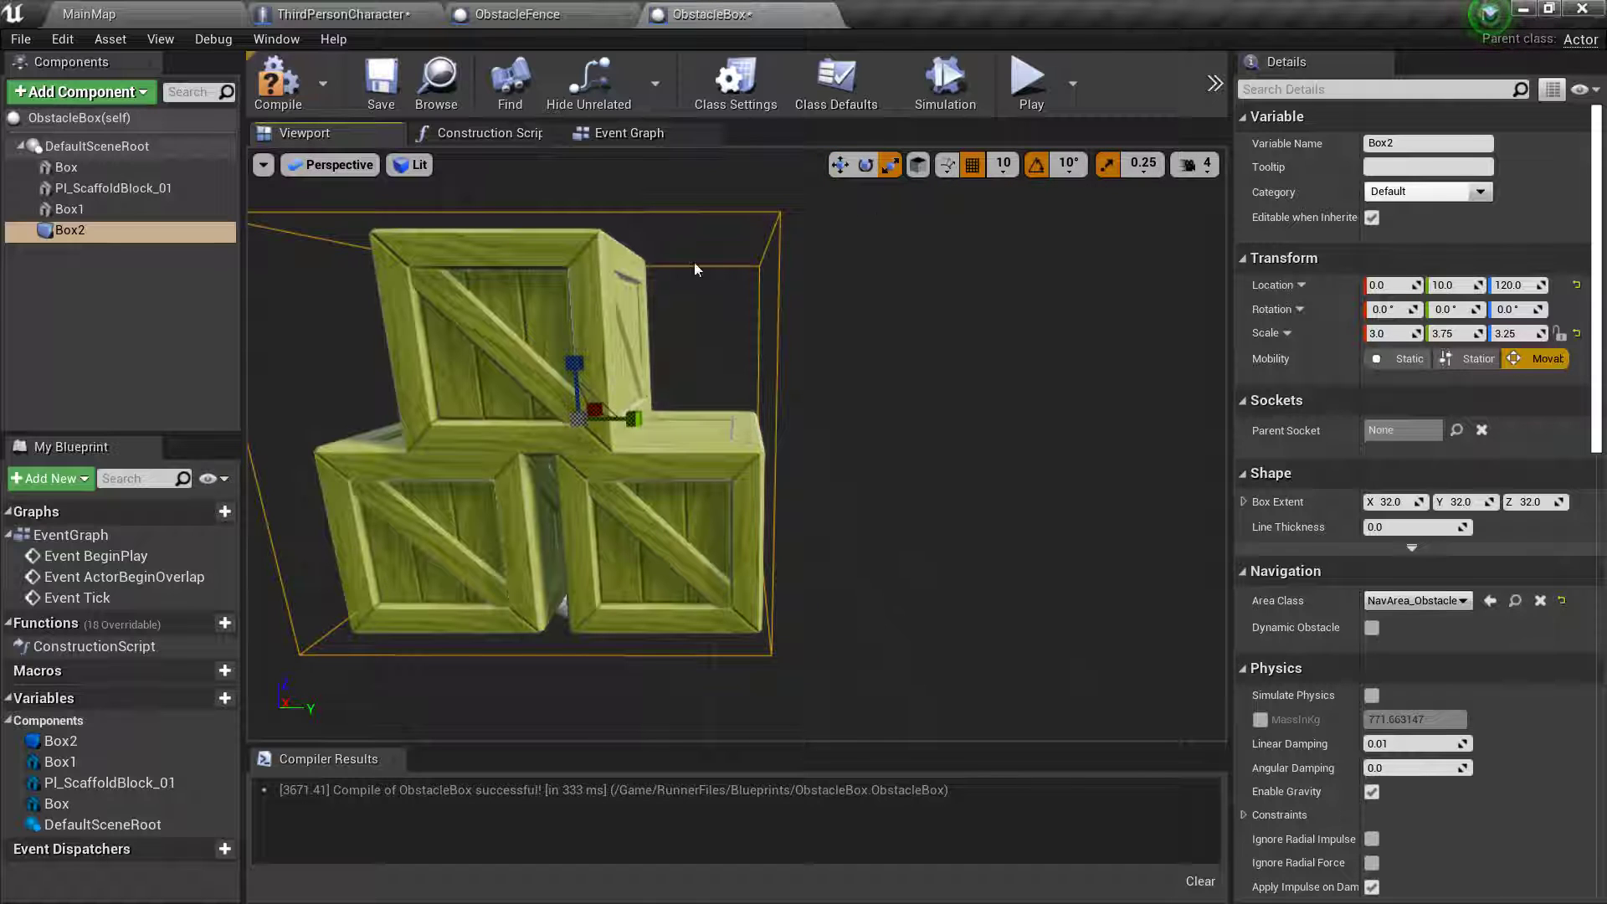
pyautogui.moveTo(636, 419); pyautogui.dragTo(657, 420)
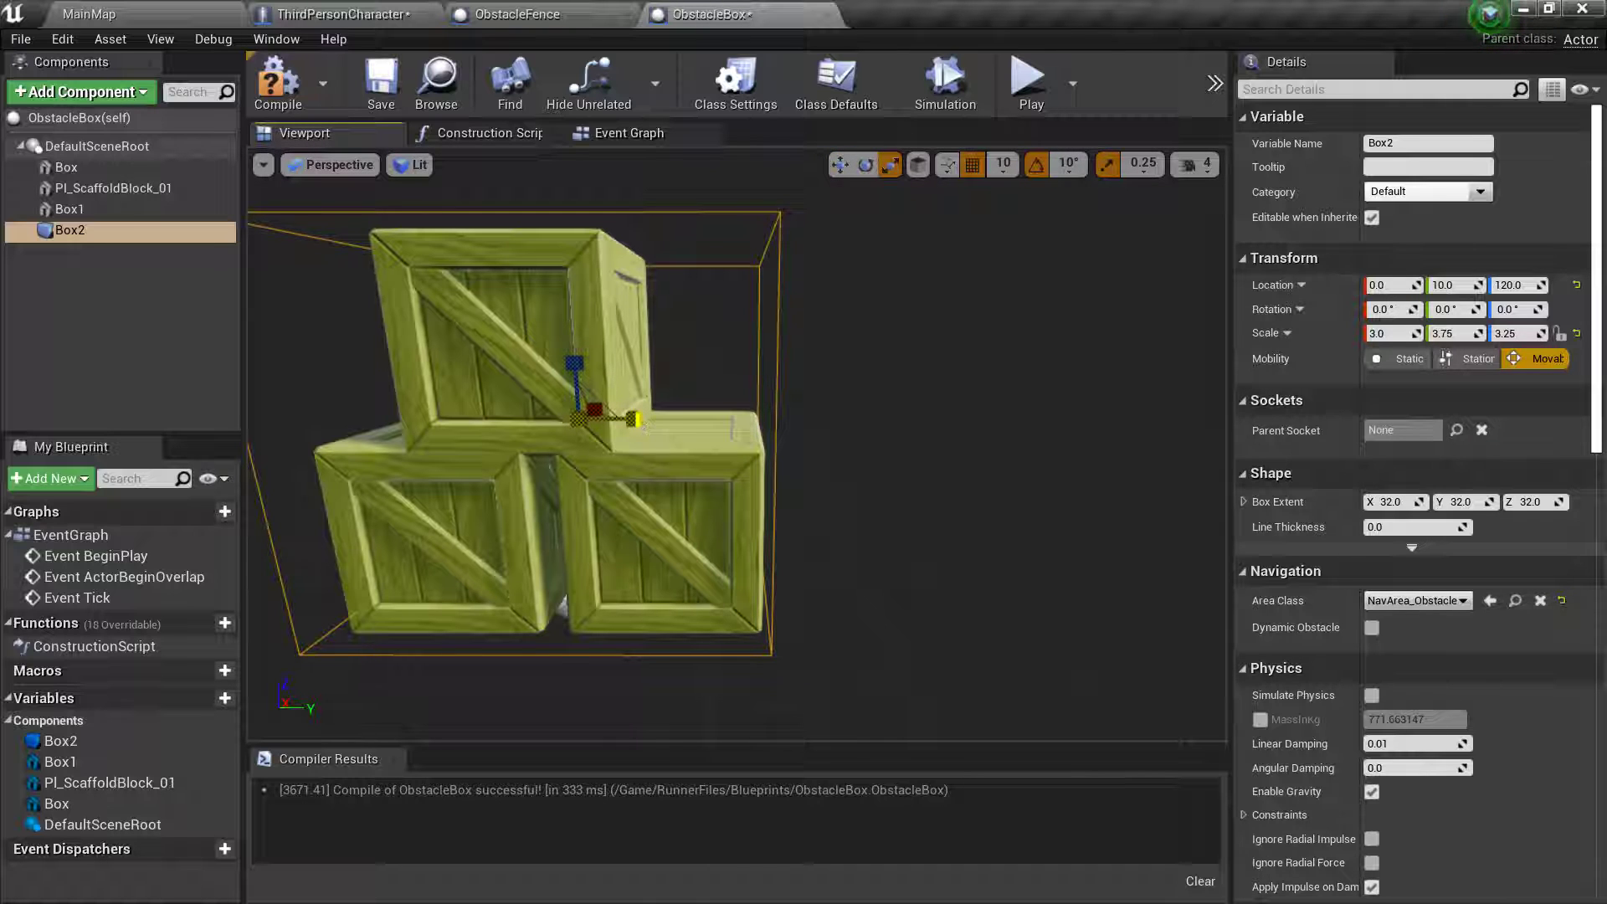
pyautogui.click(840, 165)
pyautogui.press('f')
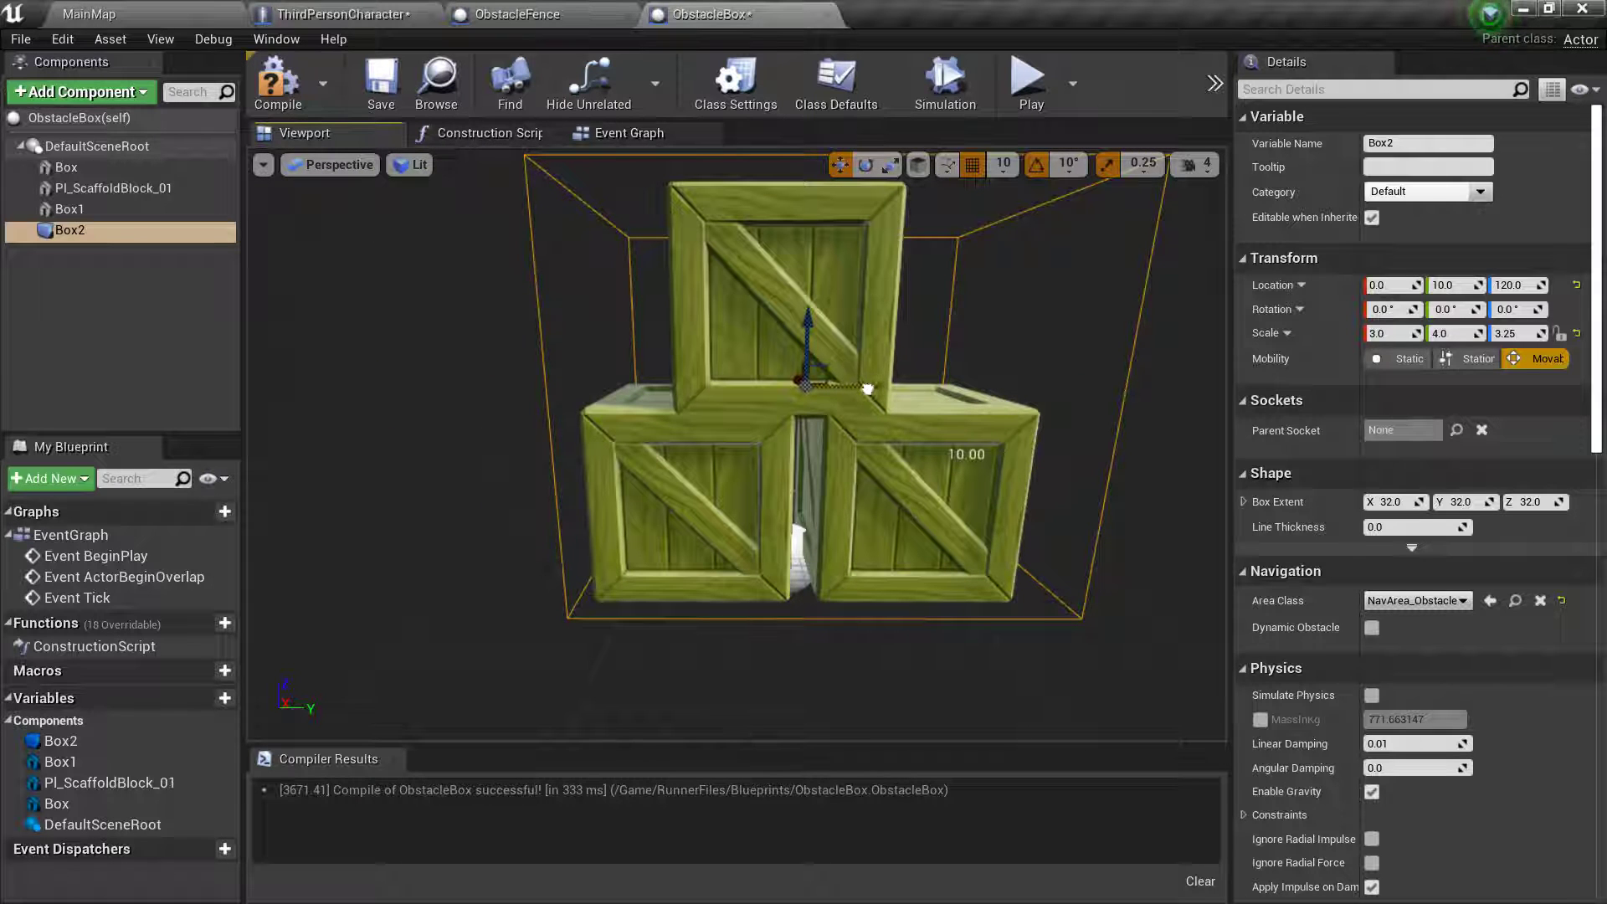
pyautogui.moveTo(868, 389); pyautogui.dragTo(863, 389)
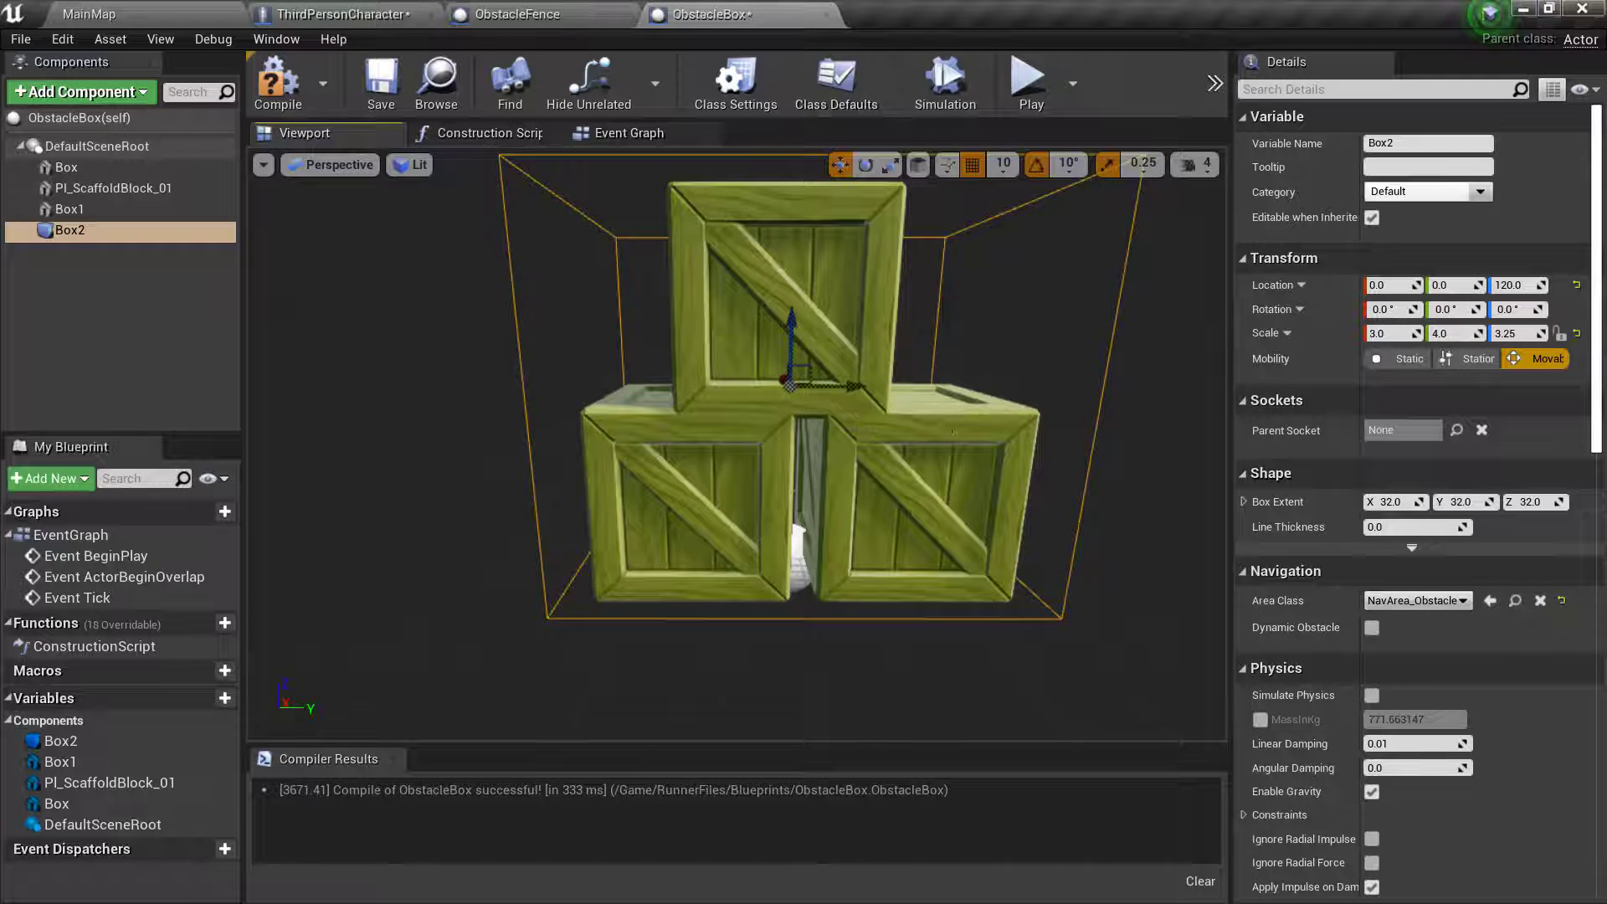
pyautogui.moveTo(962, 502)
pyautogui.mouseDown()
pyautogui.moveTo(779, 502)
pyautogui.moveTo(921, 502)
pyautogui.mouseUp()
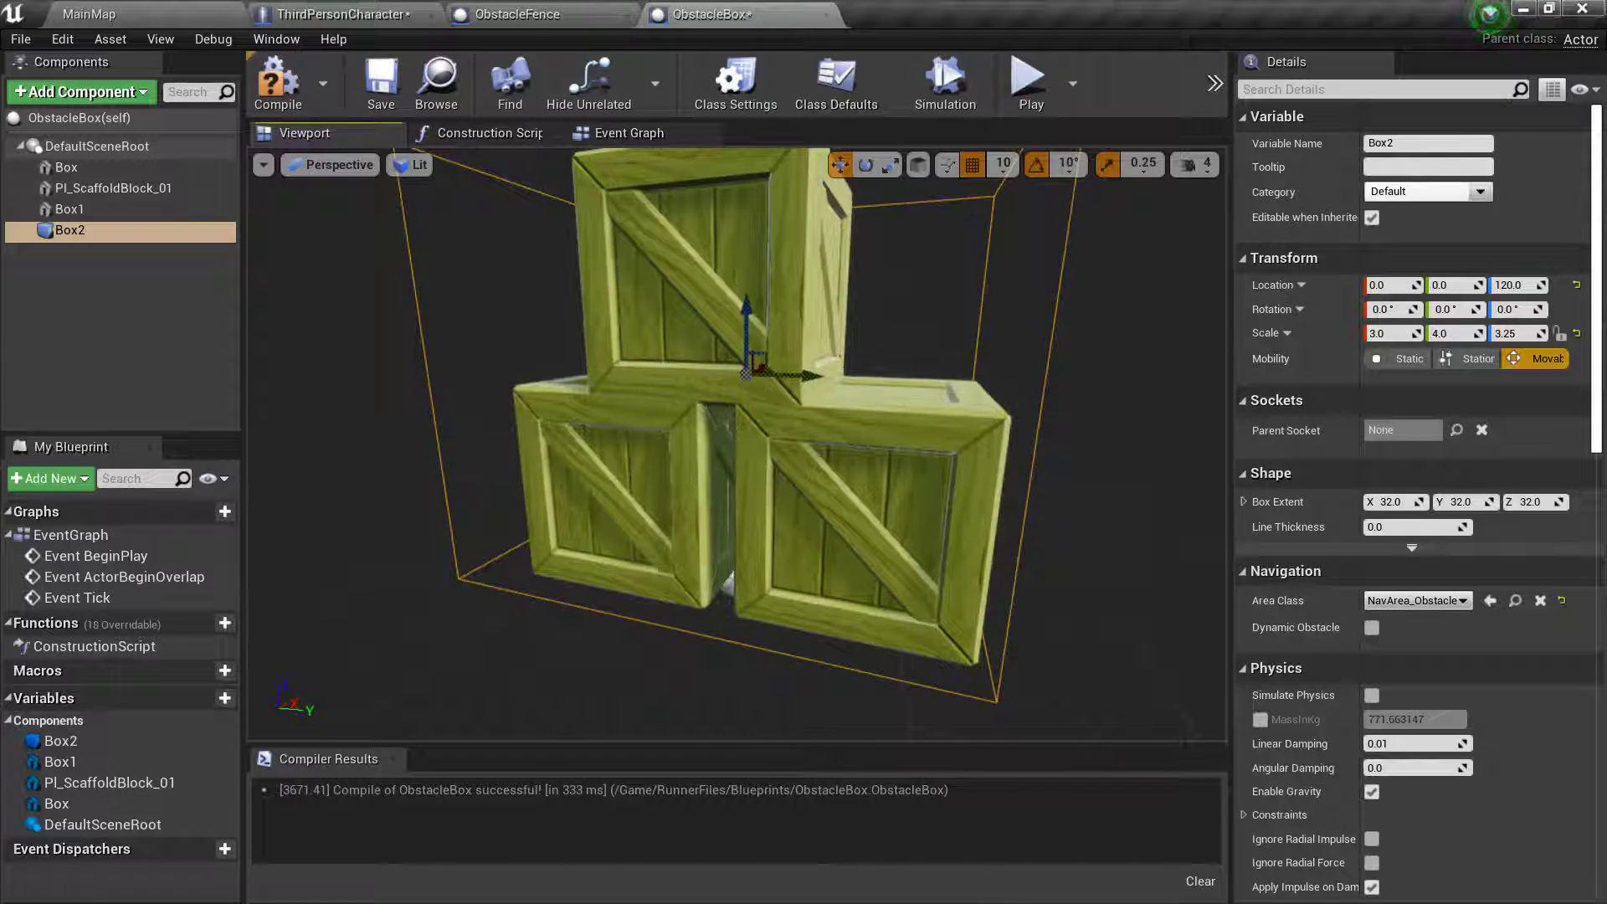
# - Set position snapping to 5 units and move Box2 to Location Y 5.0
pyautogui.click(1008, 171)
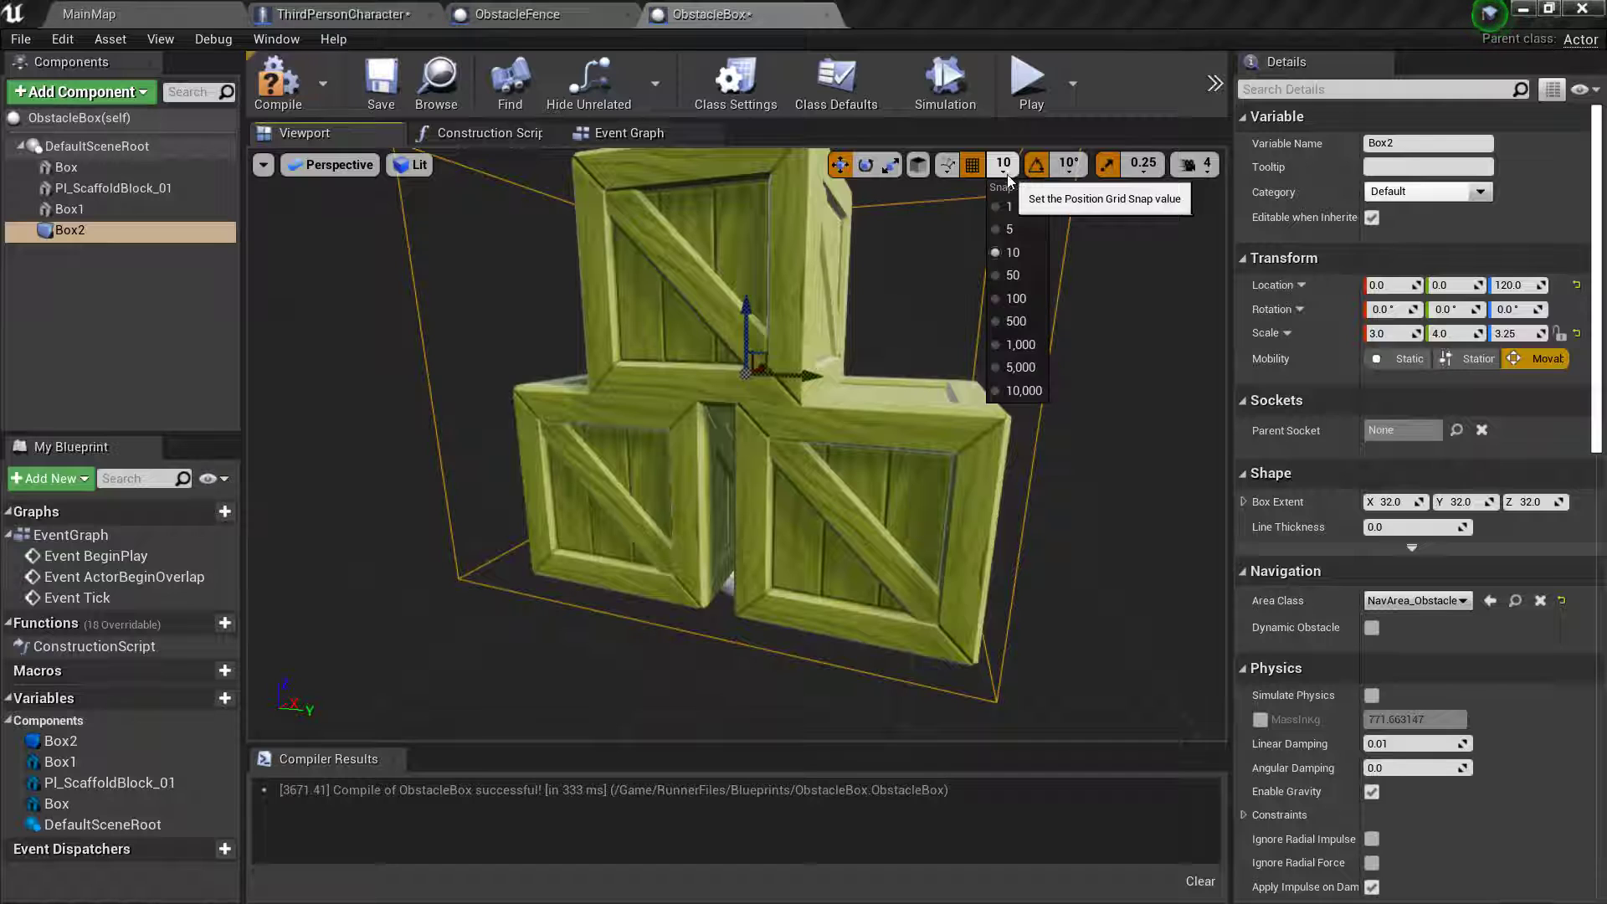
pyautogui.click(1010, 230)
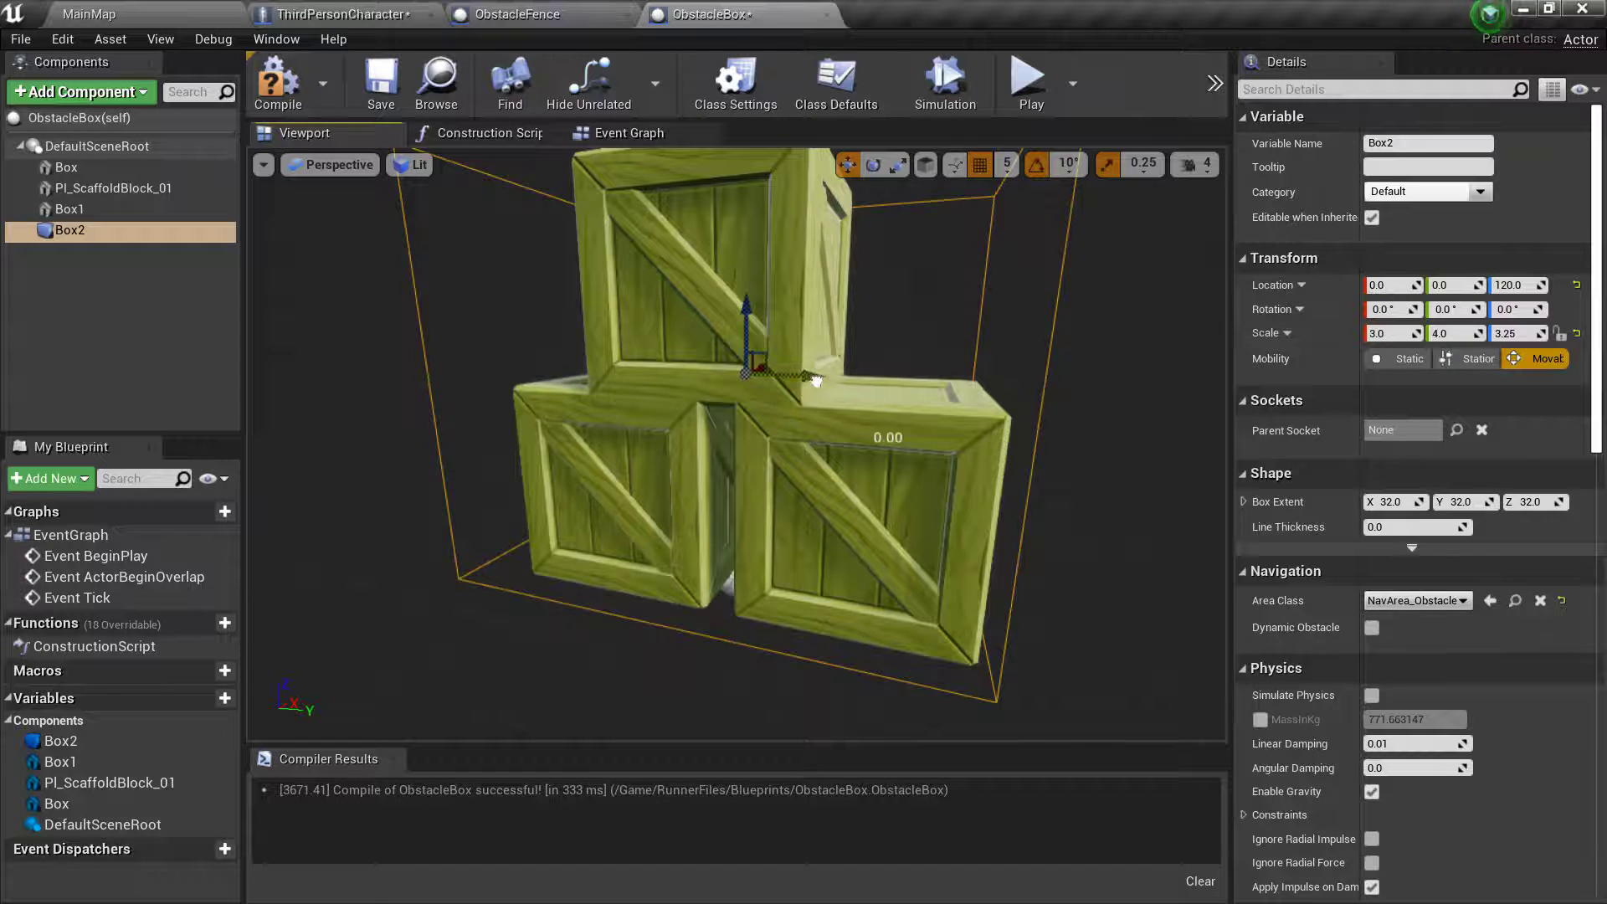
pyautogui.moveTo(816, 381); pyautogui.dragTo(821, 380)
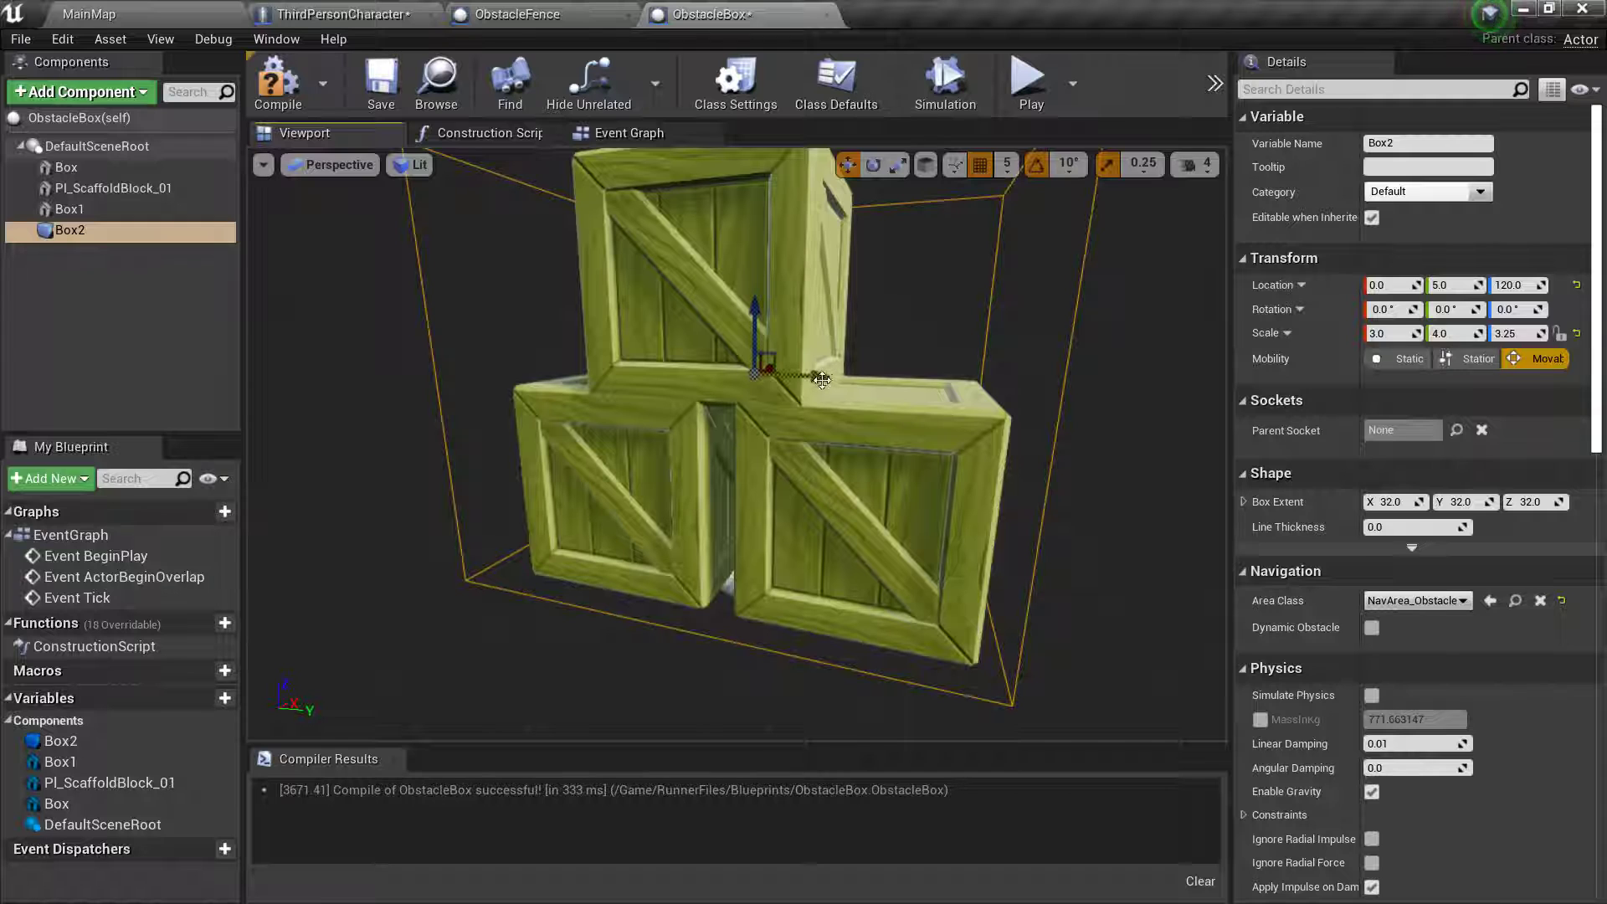
pyautogui.moveTo(848, 408)
pyautogui.mouseDown(button='middle')
pyautogui.moveTo(848, 276)
pyautogui.moveTo(848, 360)
pyautogui.mouseUp(button='middle')
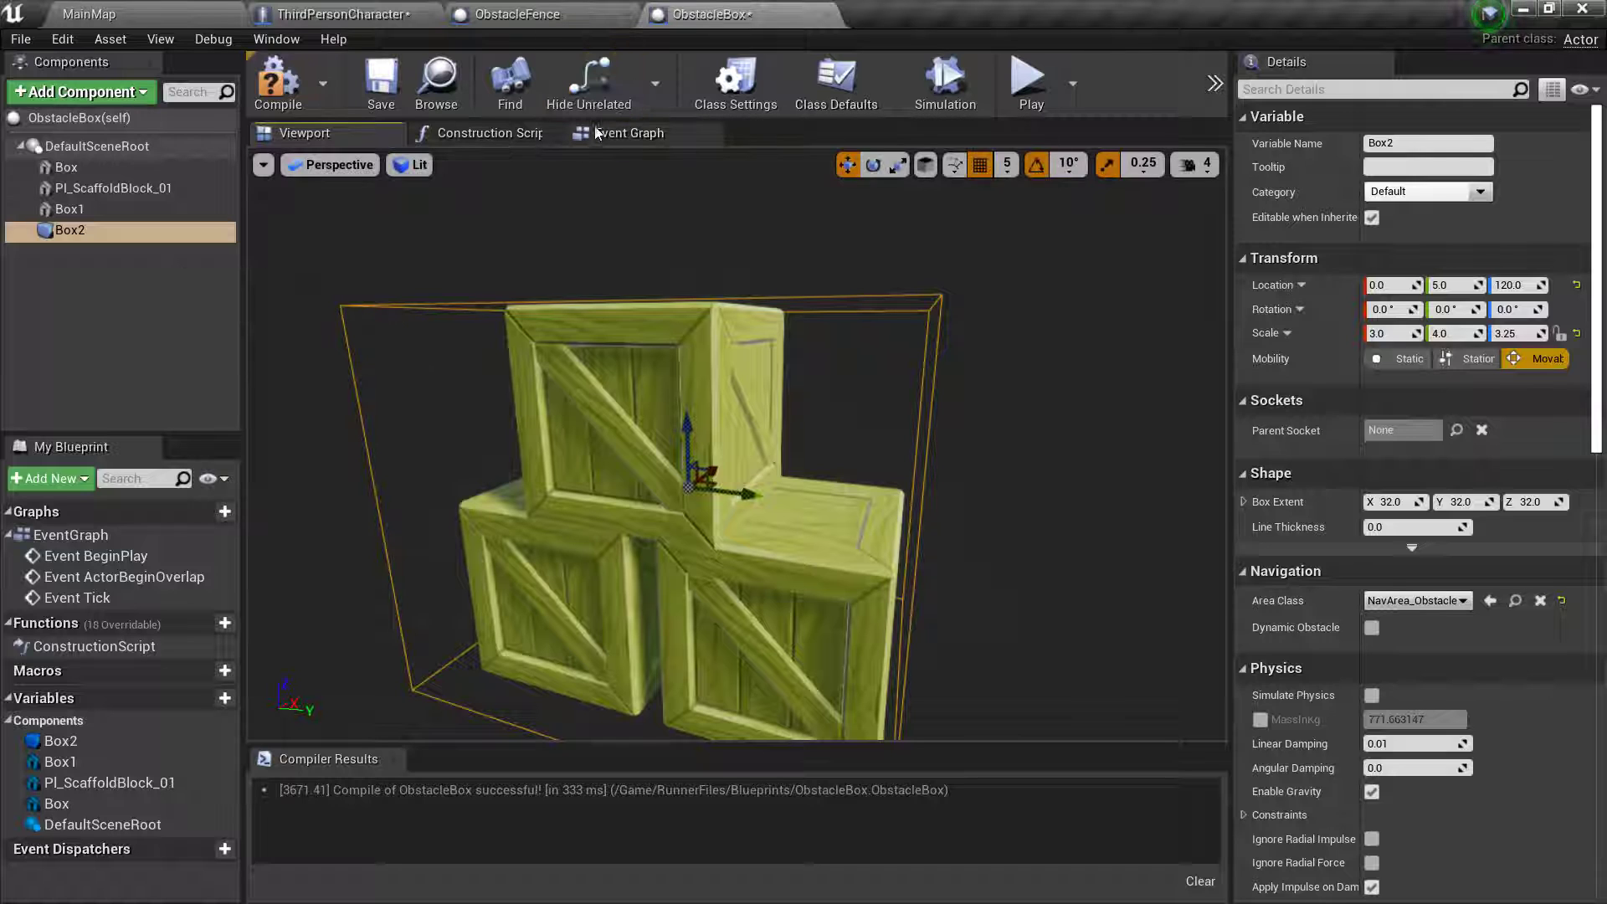
pyautogui.scroll(-3, 1412, 540)
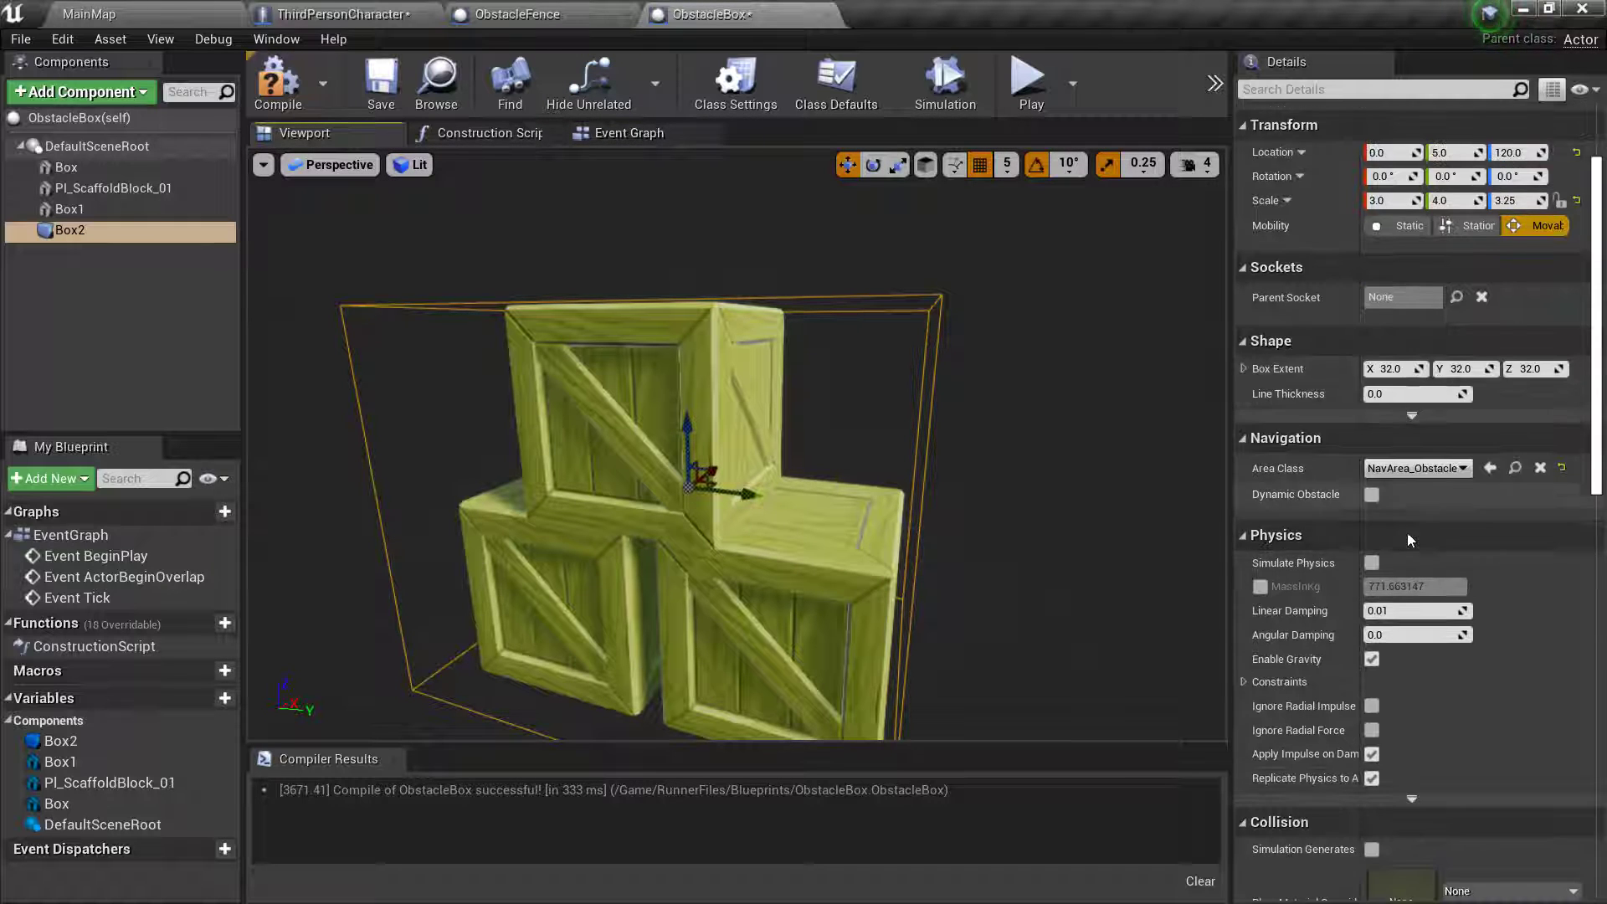
pyautogui.scroll(-3, 1411, 540)
pyautogui.scroll(-3, 1412, 540)
pyautogui.scroll(-4, 1389, 538)
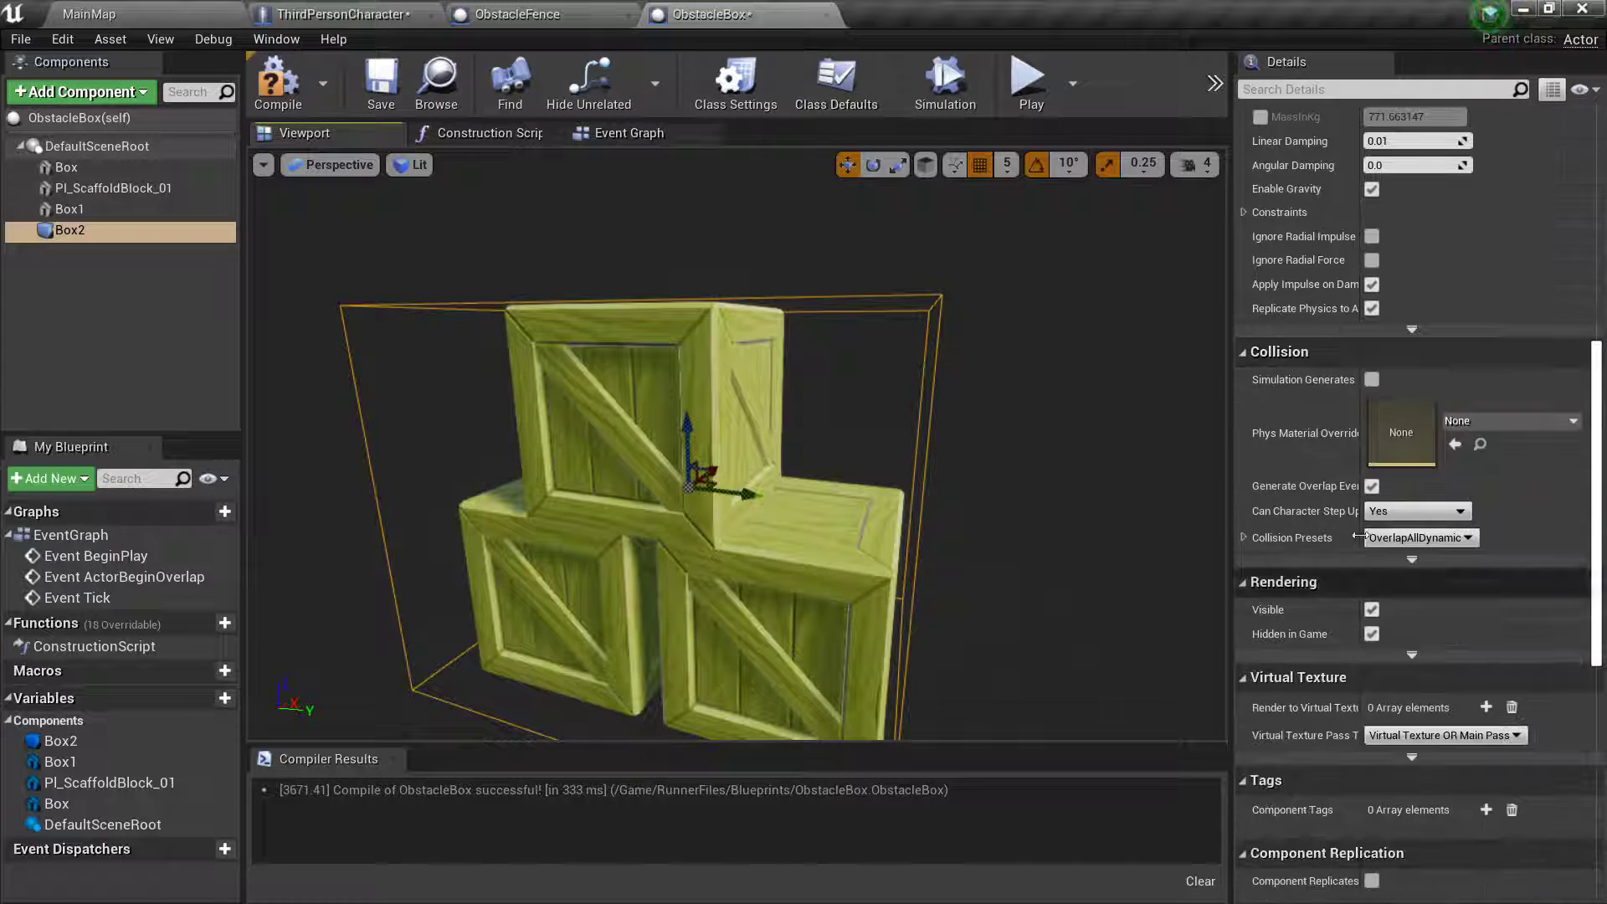
# - Delete Event ActorBeginOverlap from ObstacleBox's Event Graph
pyautogui.click(626, 134)
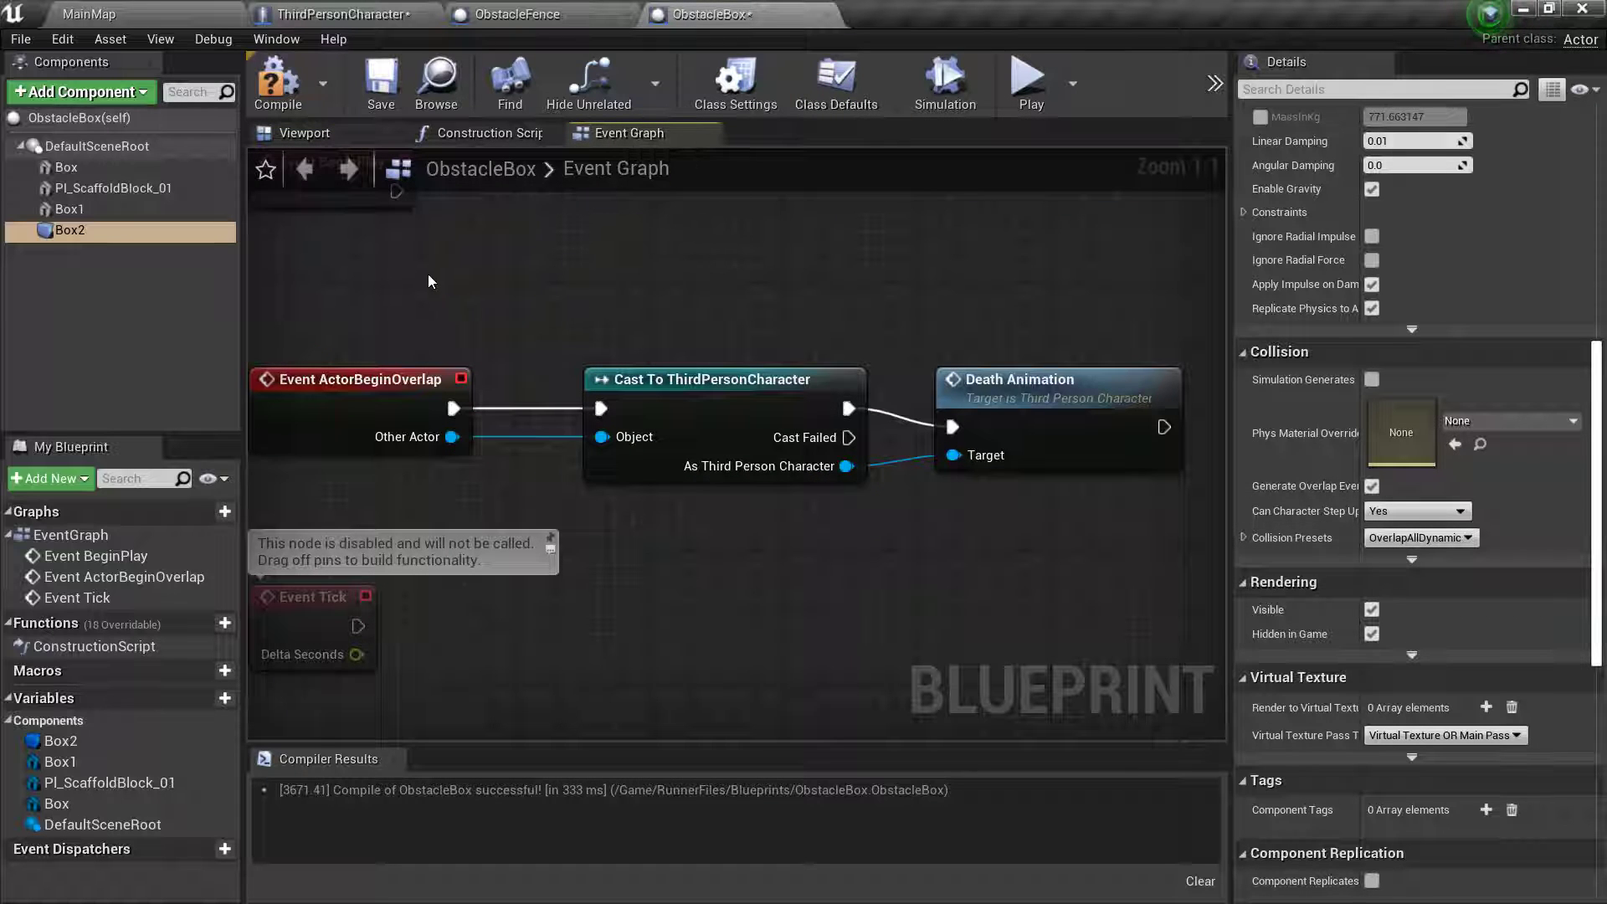
pyautogui.moveTo(383, 325); pyautogui.dragTo(410, 334, button='right')
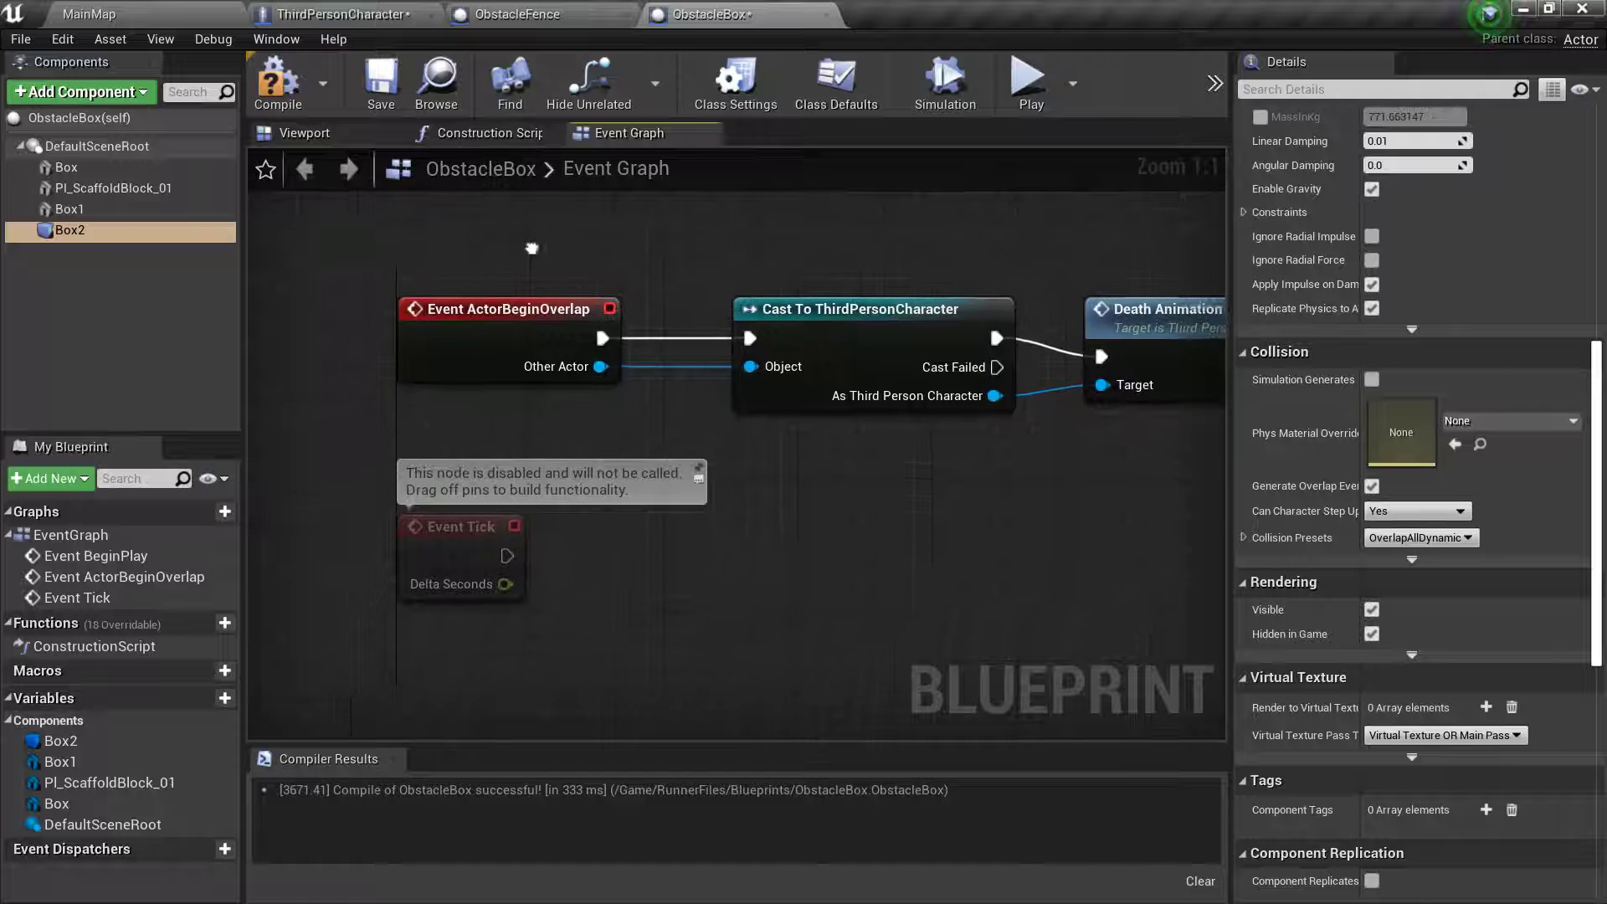
pyautogui.click(410, 333)
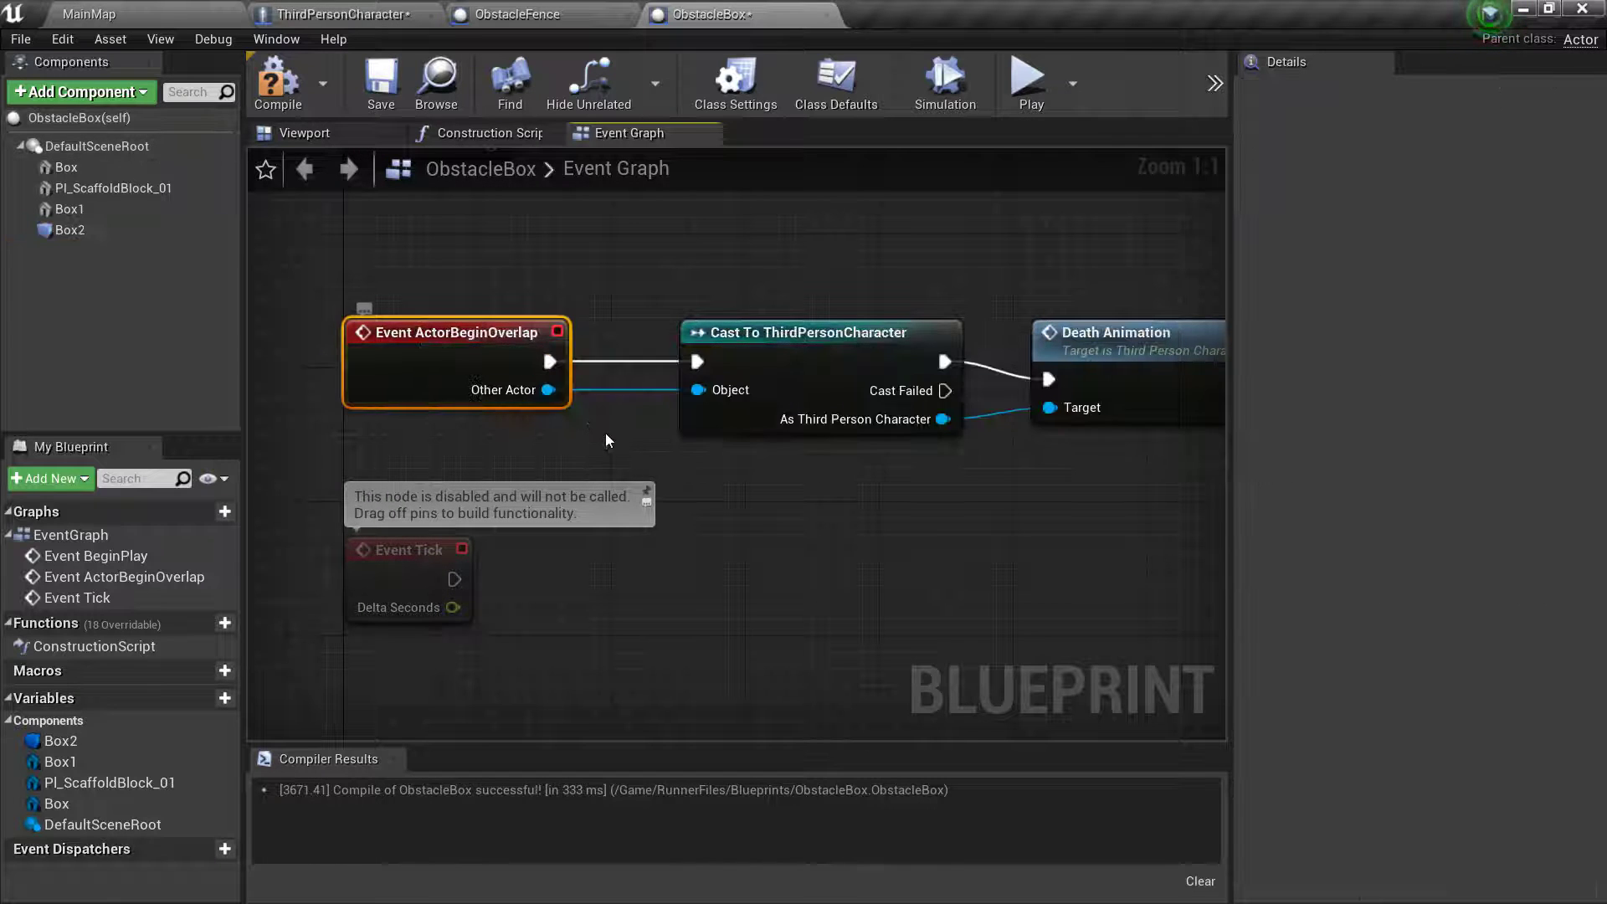
pyautogui.press('Delete')
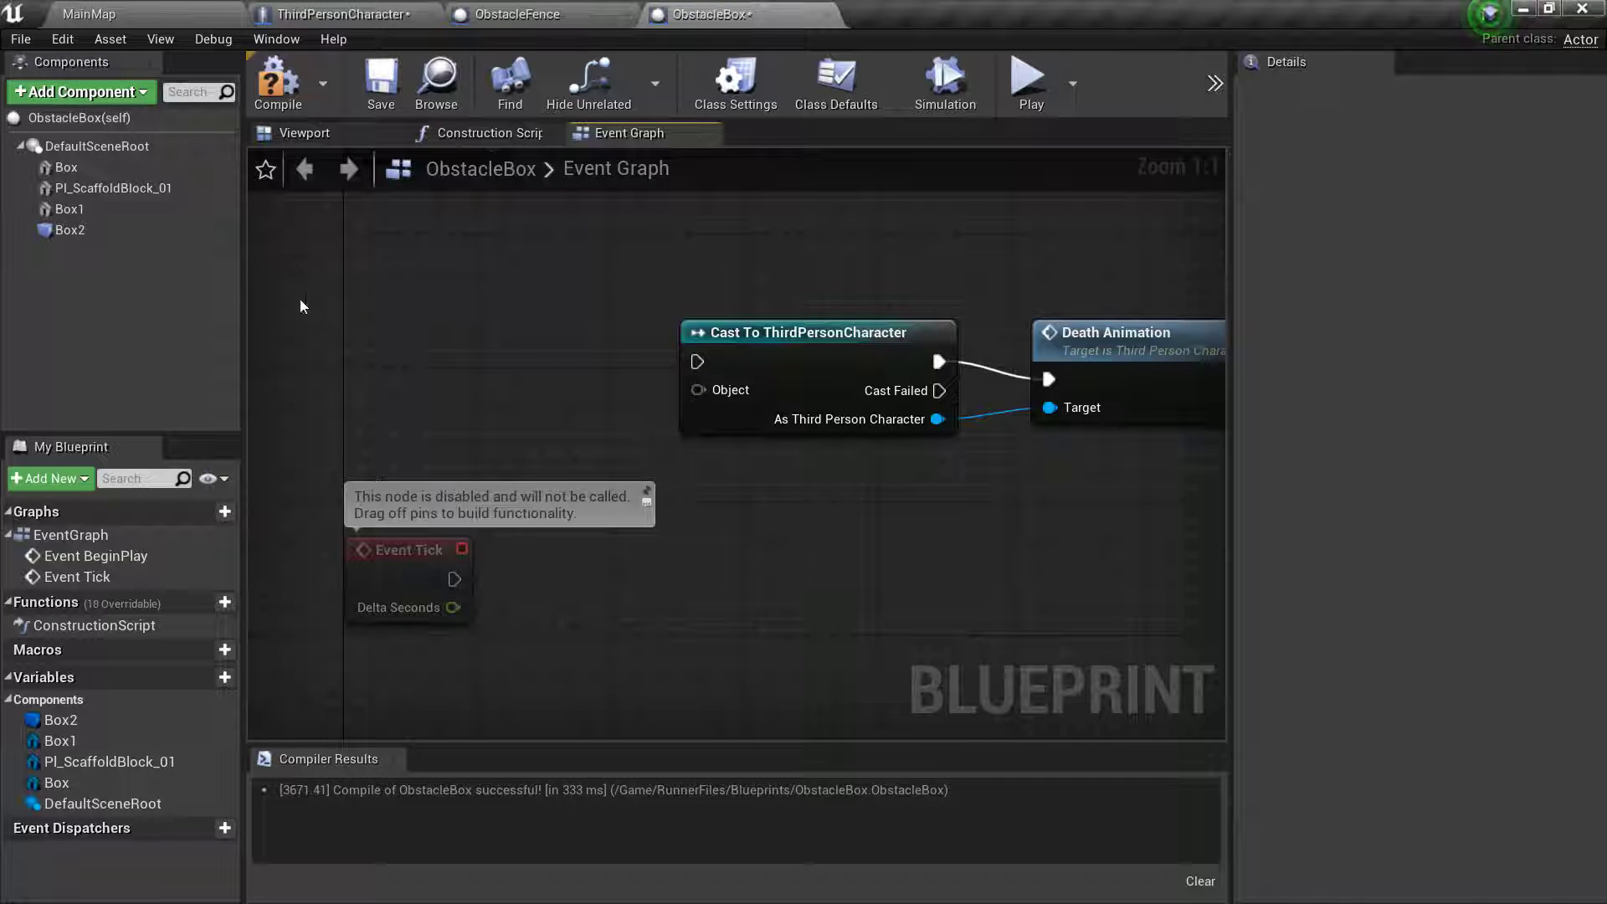
# - Add Box2's On Component Begin Overlap event and place it left of the cast
pyautogui.click(60, 229)
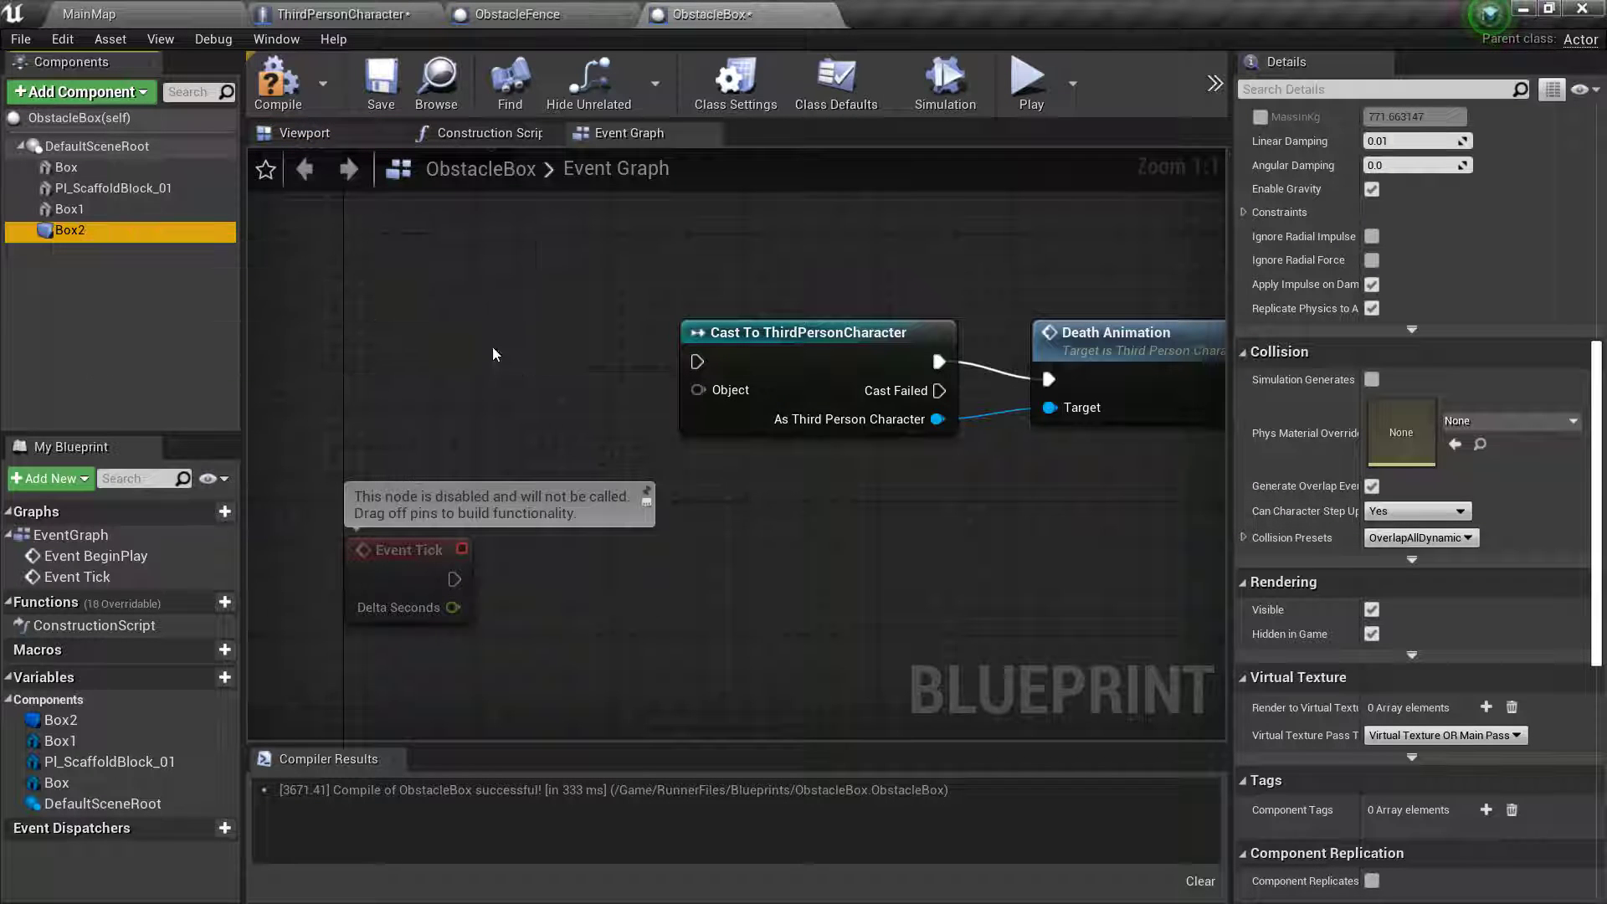
pyautogui.scroll(-10, 1381, 469)
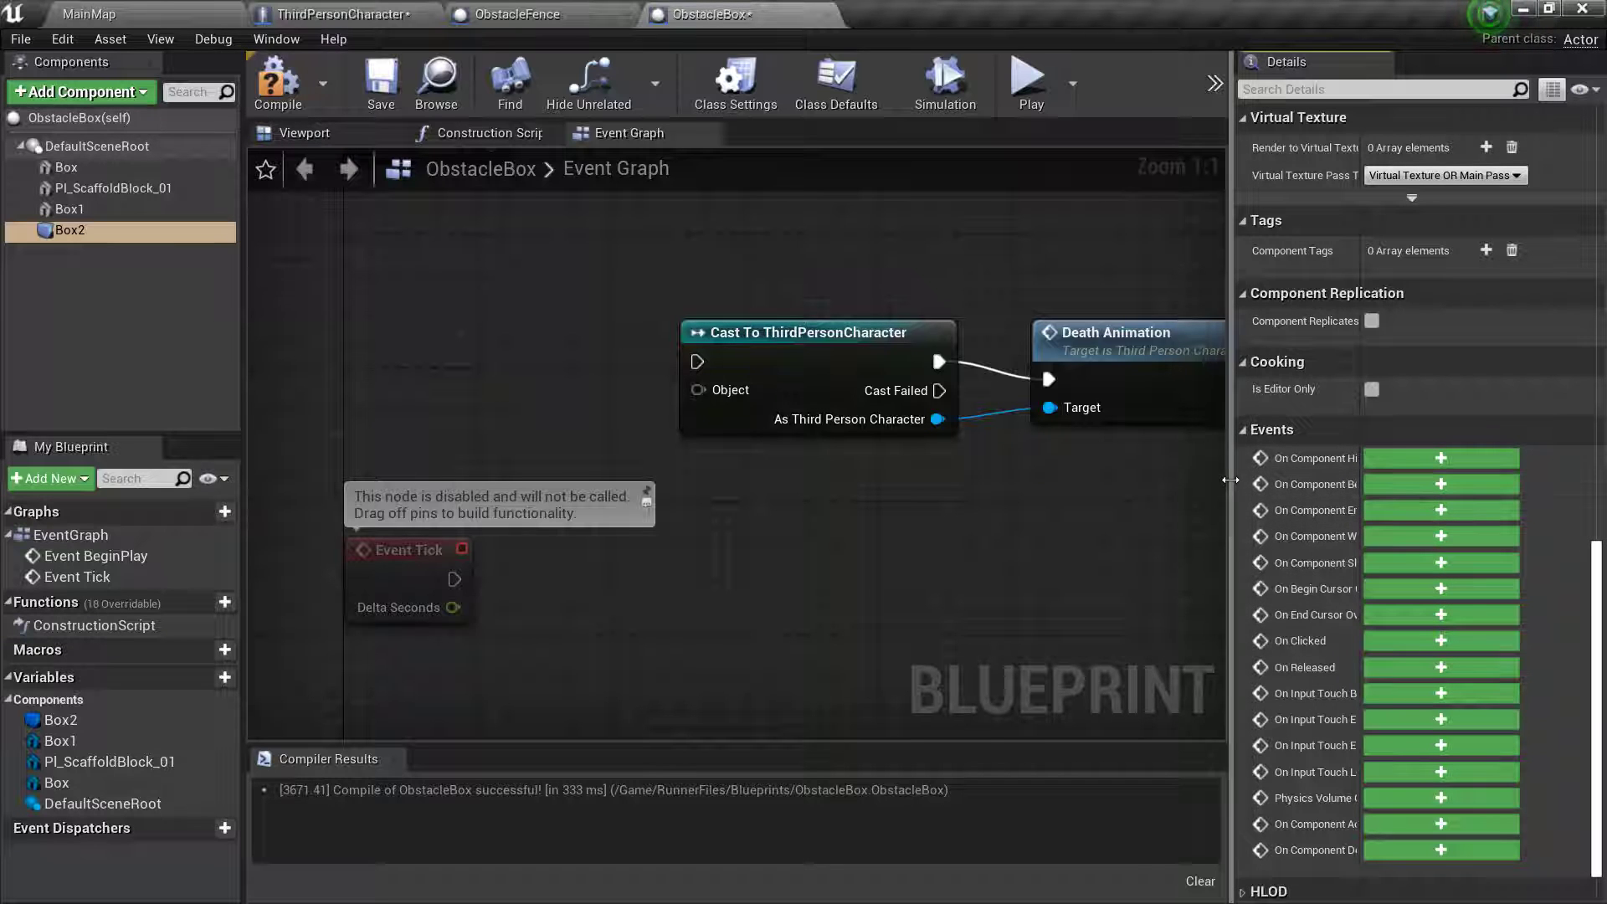
pyautogui.moveTo(1231, 480); pyautogui.dragTo(1086, 486)
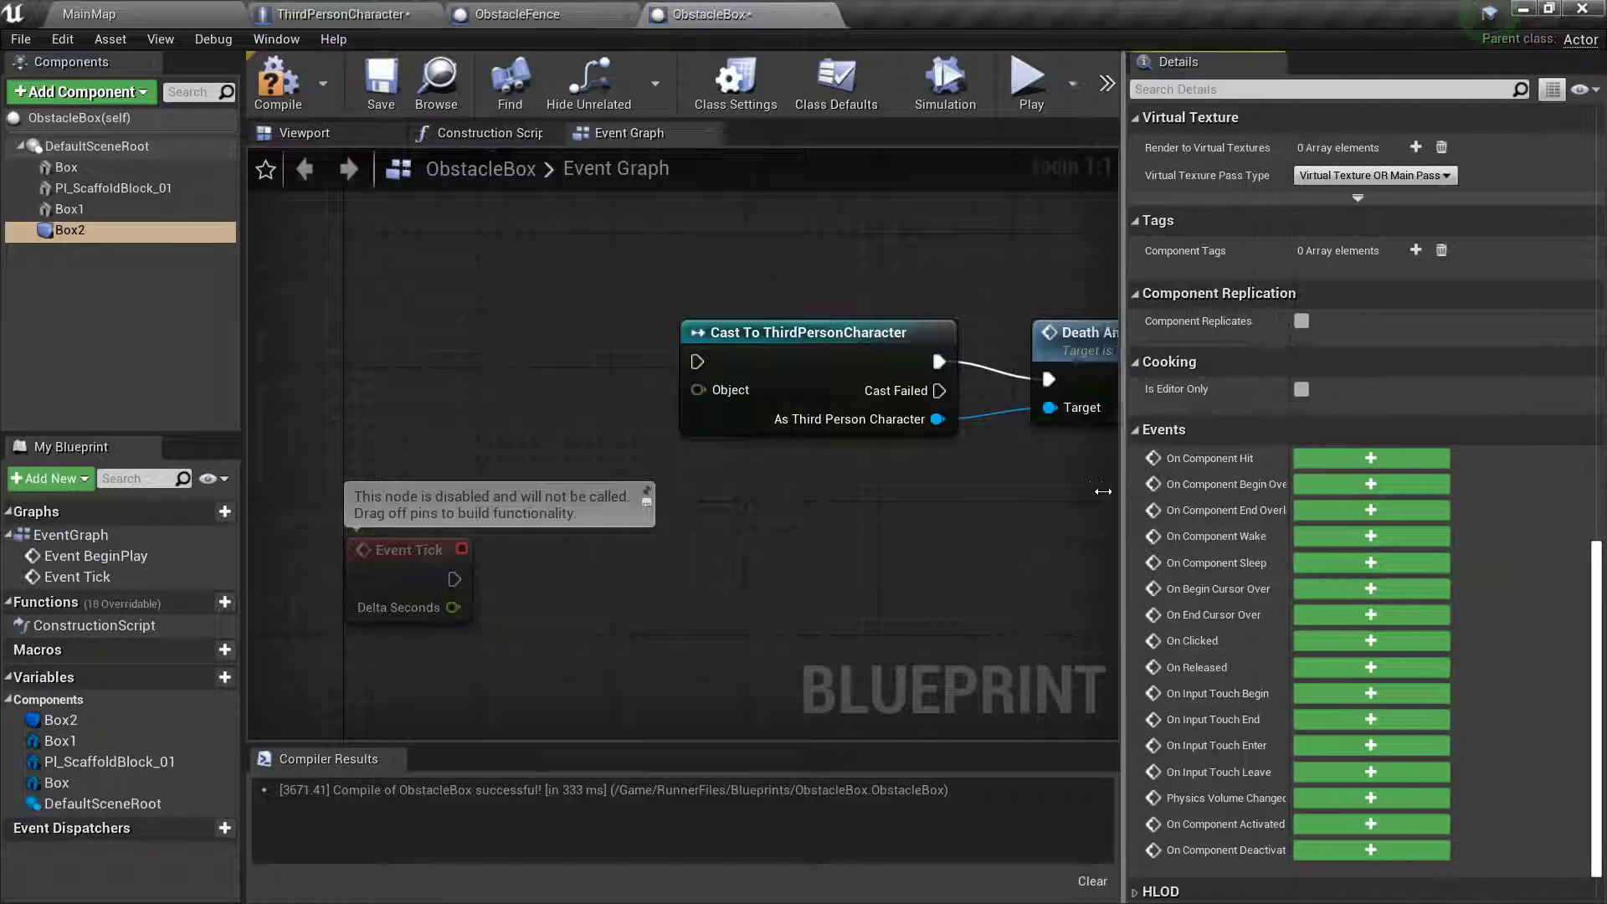
pyautogui.click(1345, 484)
pyautogui.moveTo(927, 388); pyautogui.dragTo(732, 531, button='right')
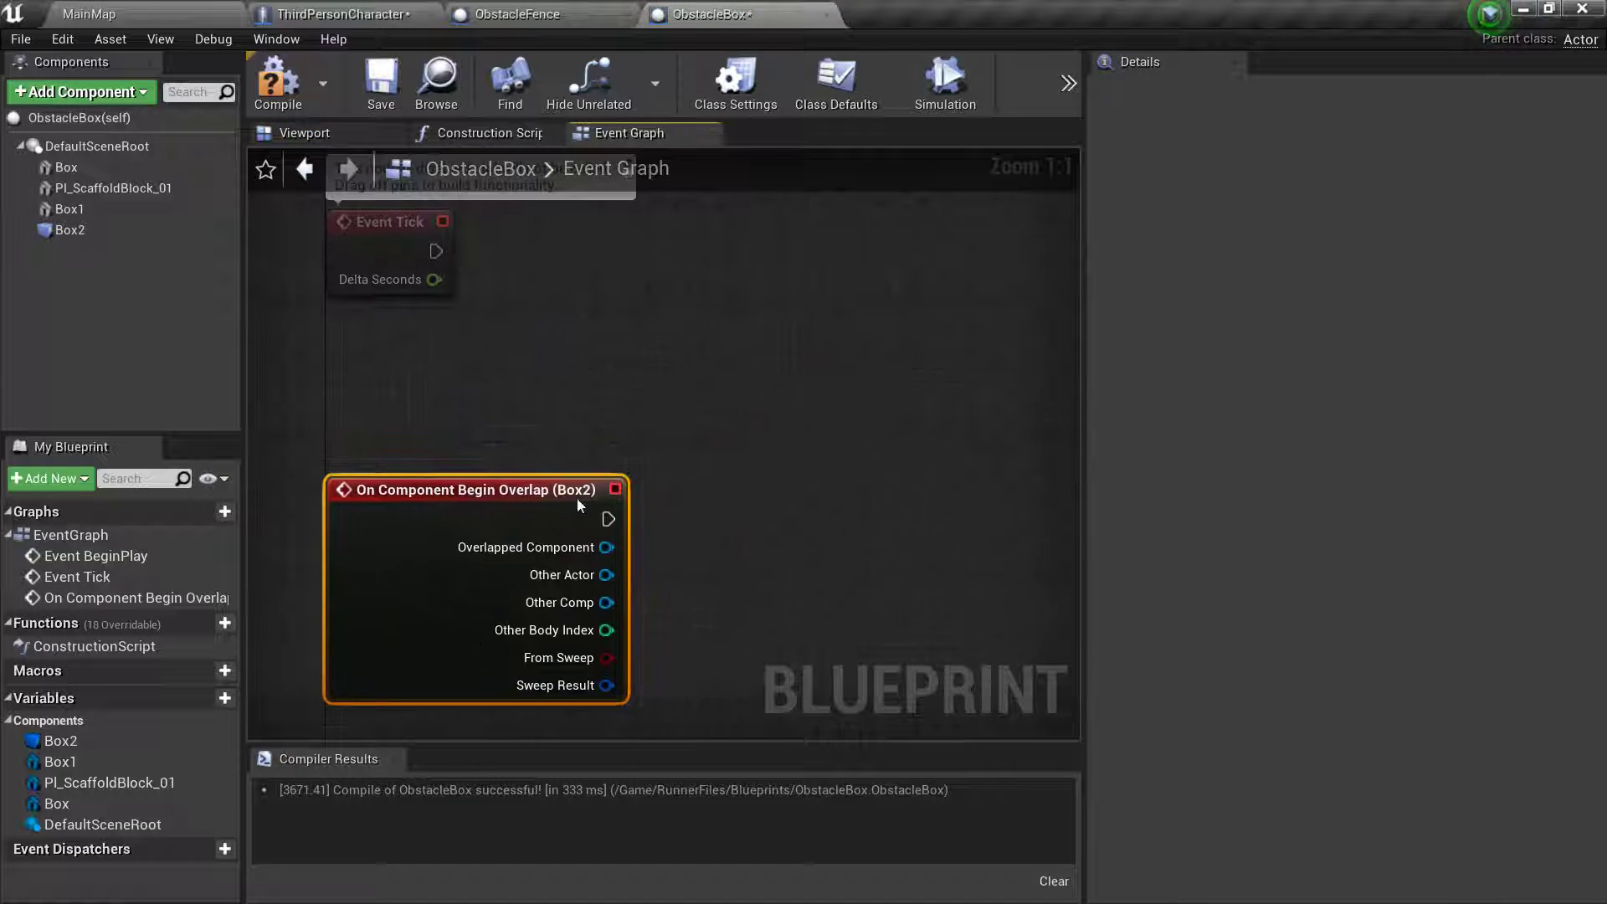
pyautogui.moveTo(515, 490); pyautogui.dragTo(515, 406)
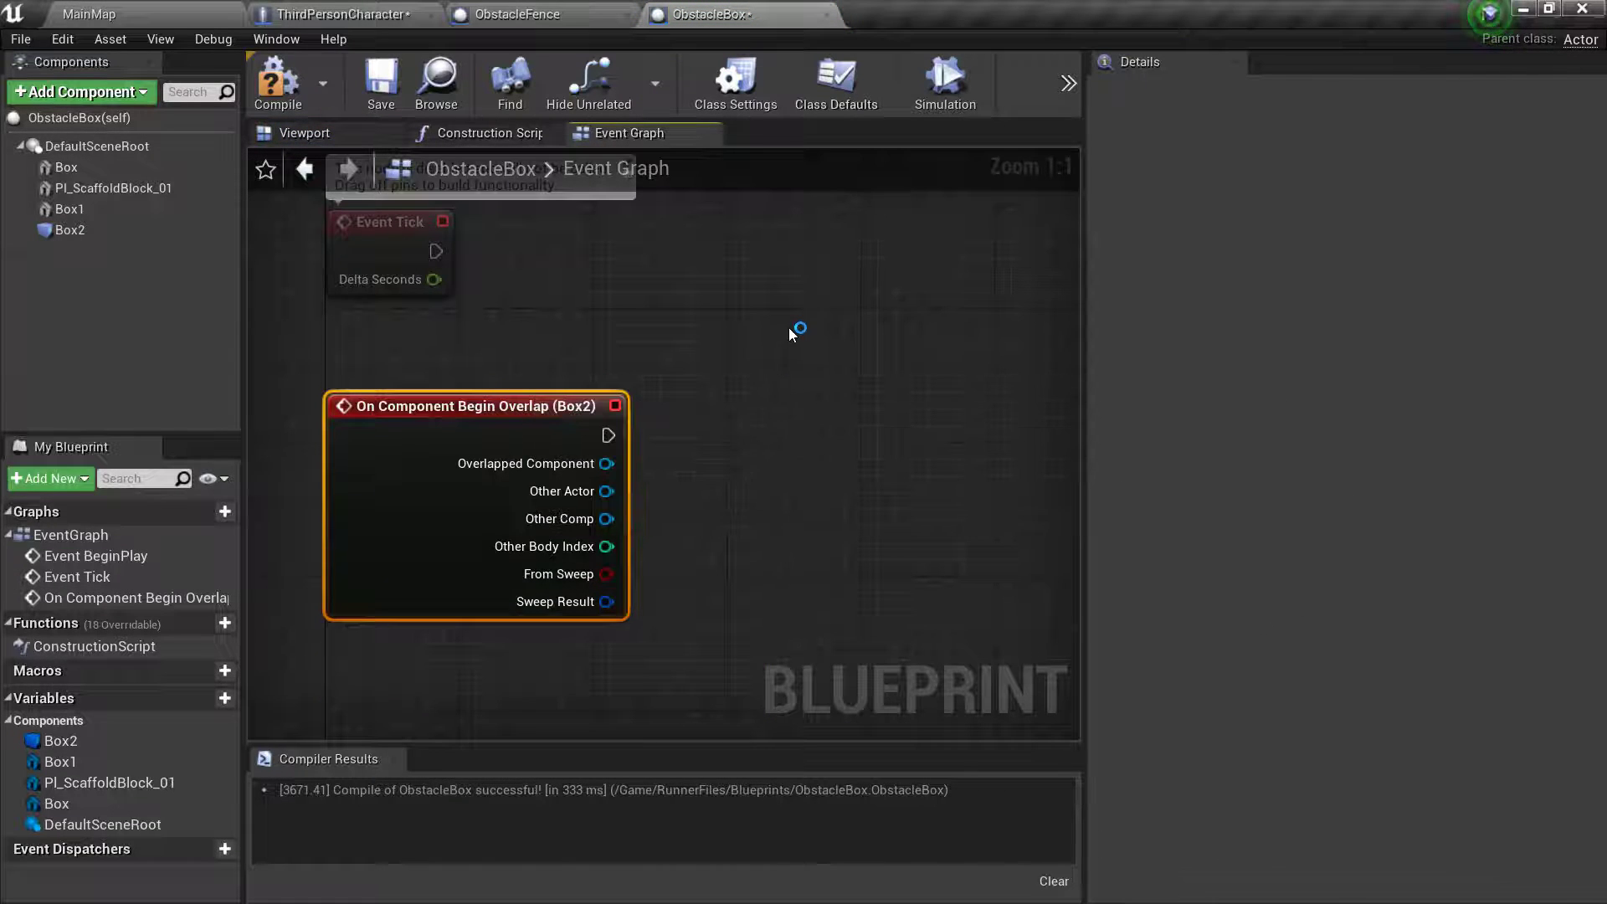
pyautogui.moveTo(789, 328); pyautogui.dragTo(768, 621, button='right')
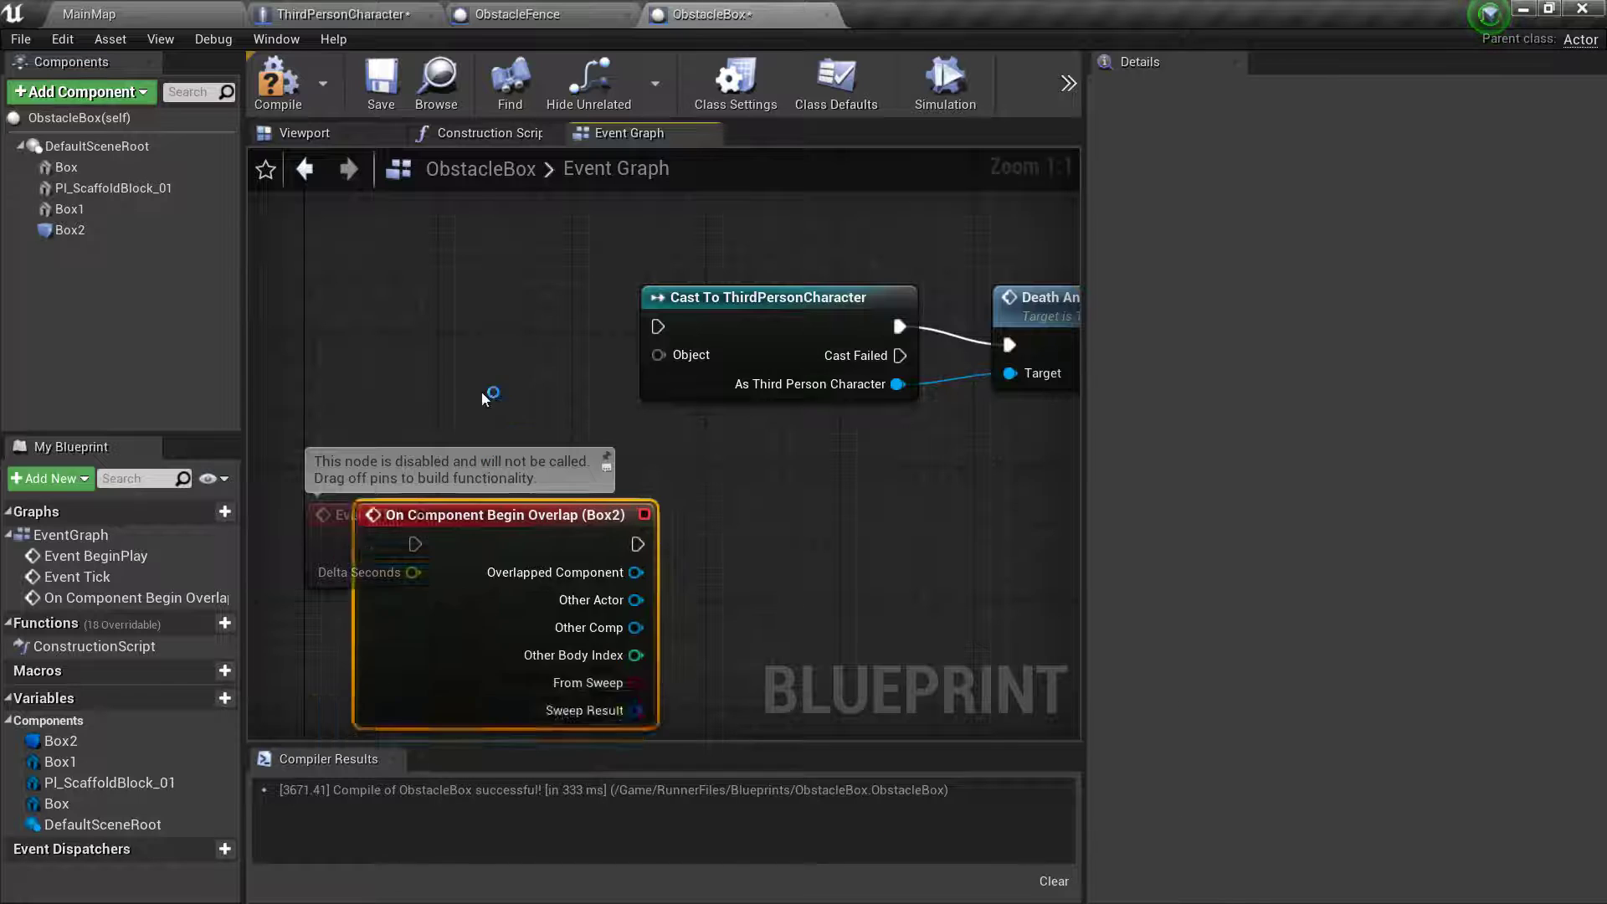
pyautogui.moveTo(428, 701); pyautogui.dragTo(412, 215)
pyautogui.moveTo(737, 525); pyautogui.dragTo(757, 591, button='right')
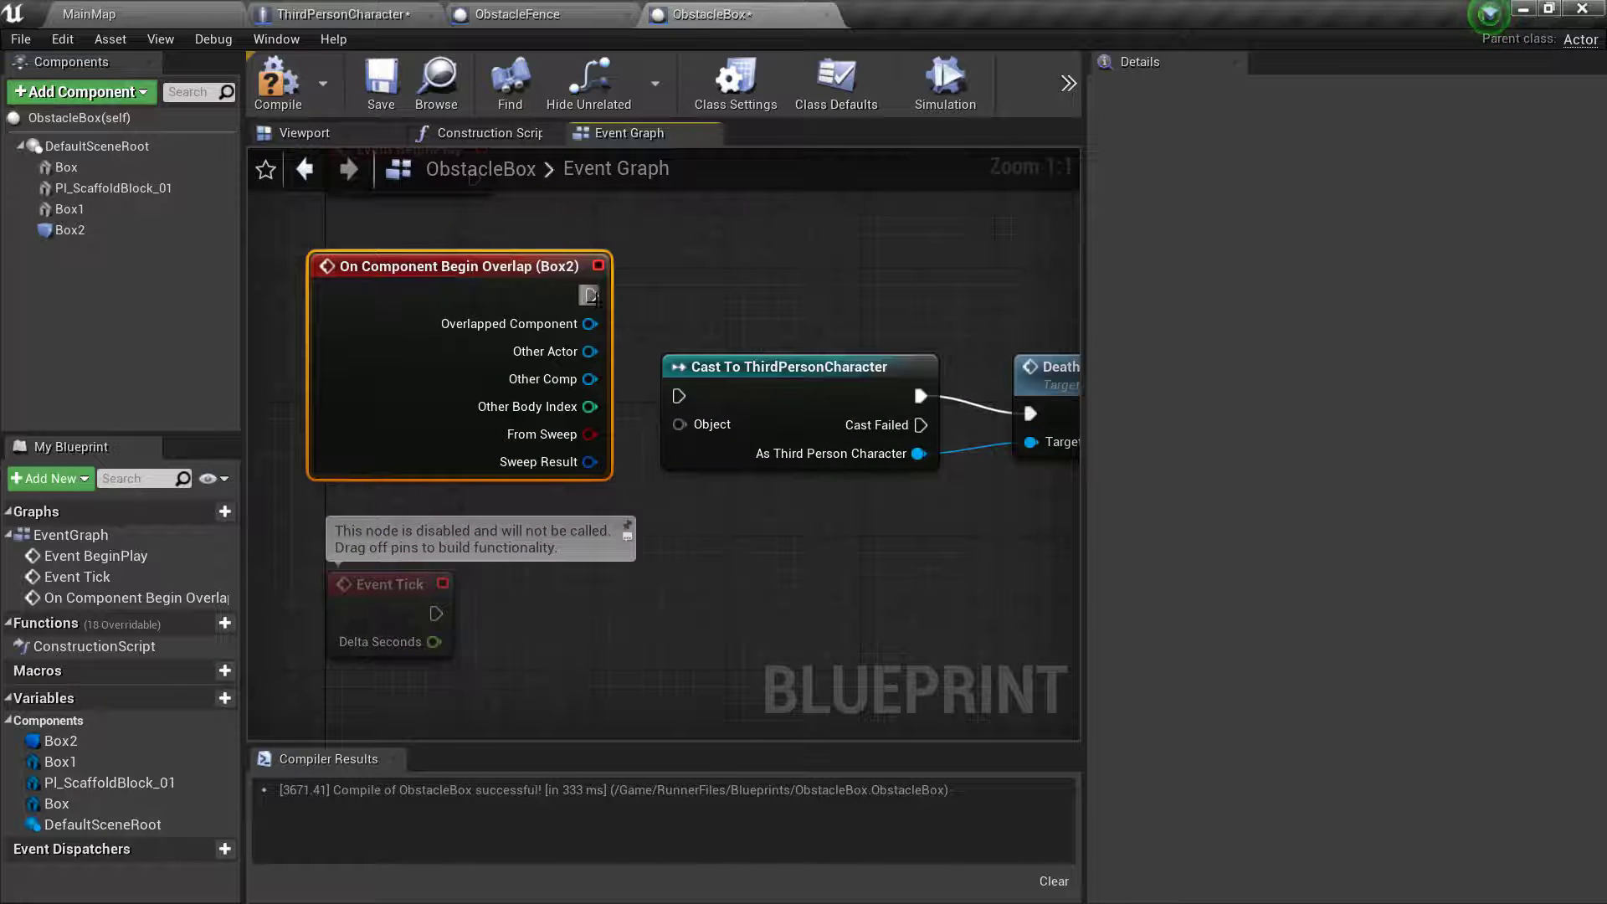
# - Wire the Box2 overlap's execution and Other Actor into the cast, then save
pyautogui.moveTo(591, 296); pyautogui.dragTo(686, 397)
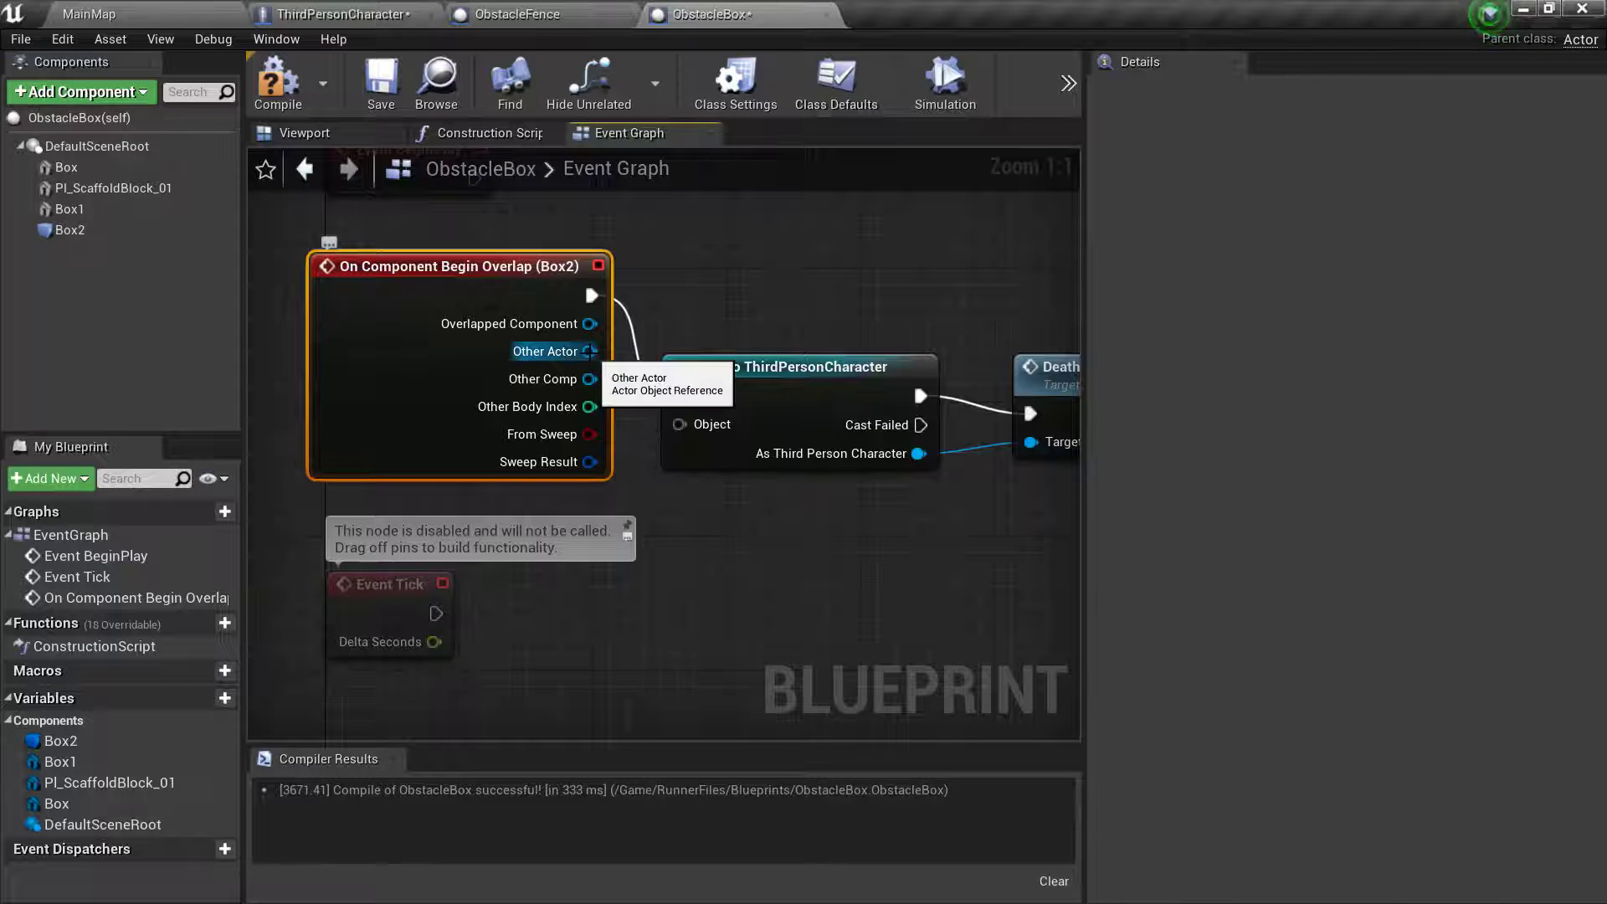
pyautogui.moveTo(589, 352); pyautogui.dragTo(680, 424)
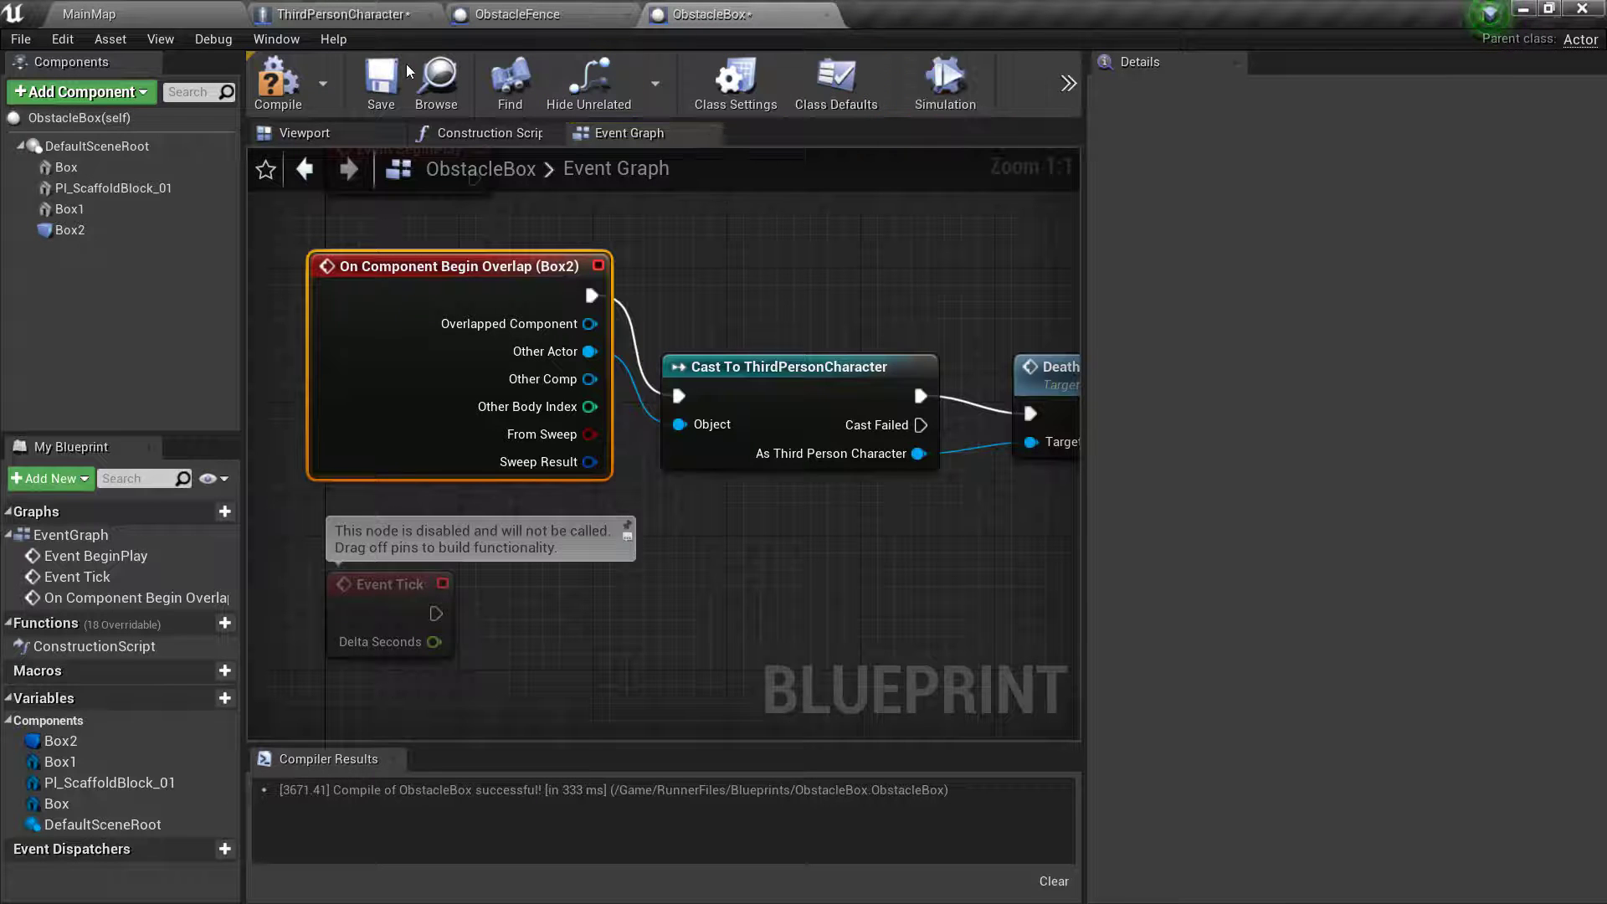
pyautogui.click(386, 74)
# - Playtest from MainMap until the runner ragdolls into the crates, then stop with Esc
pyautogui.click(170, 8)
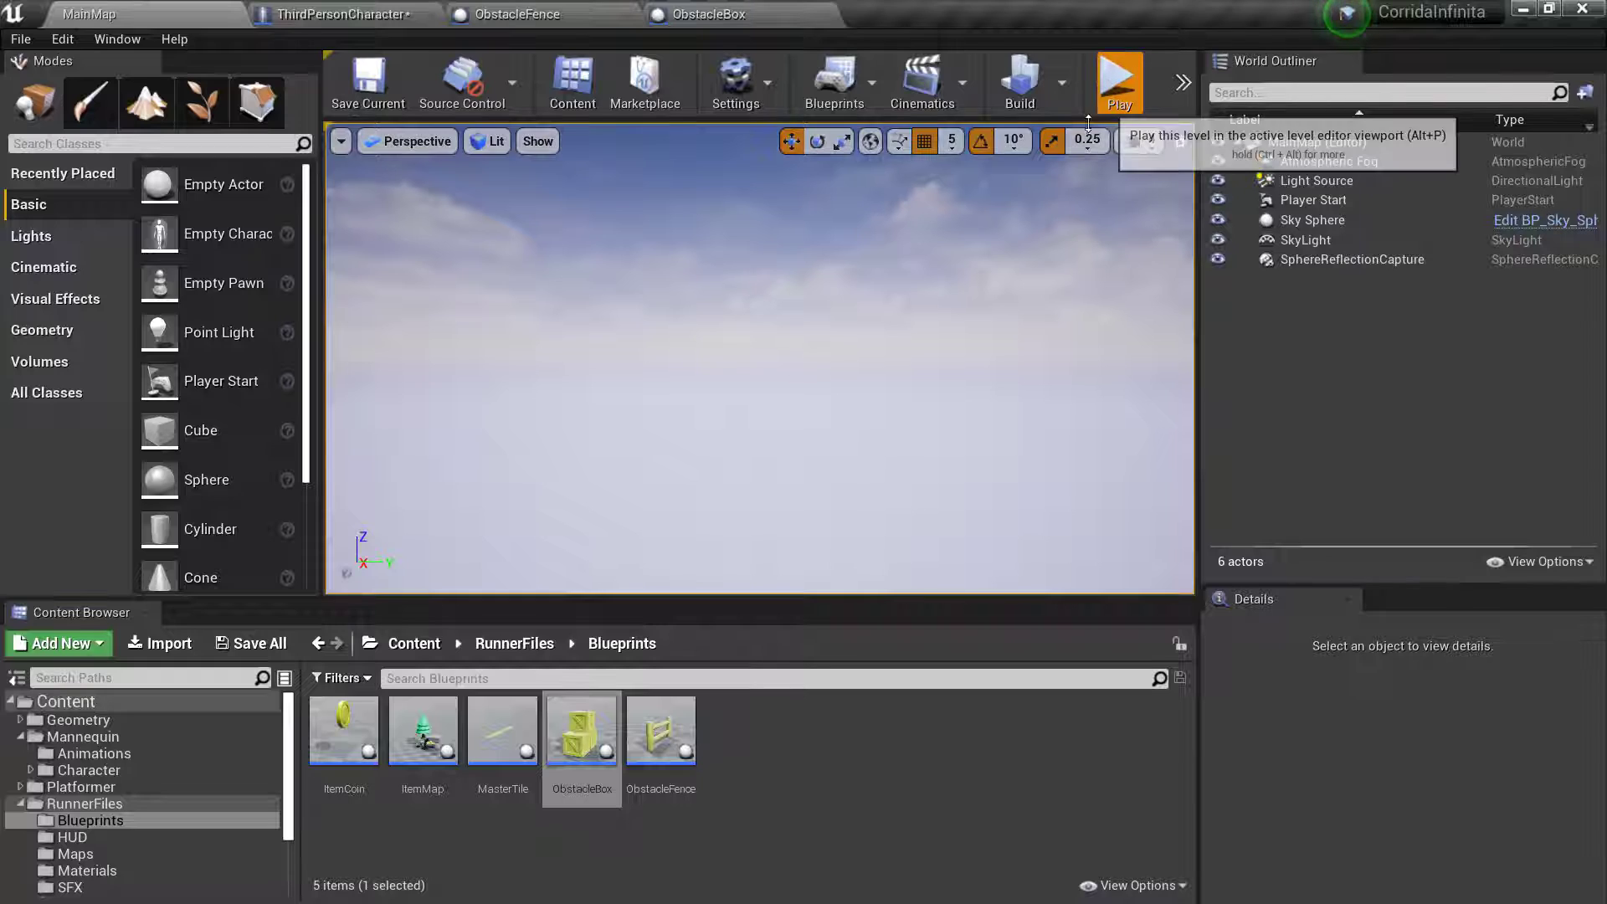
pyautogui.click(1108, 77)
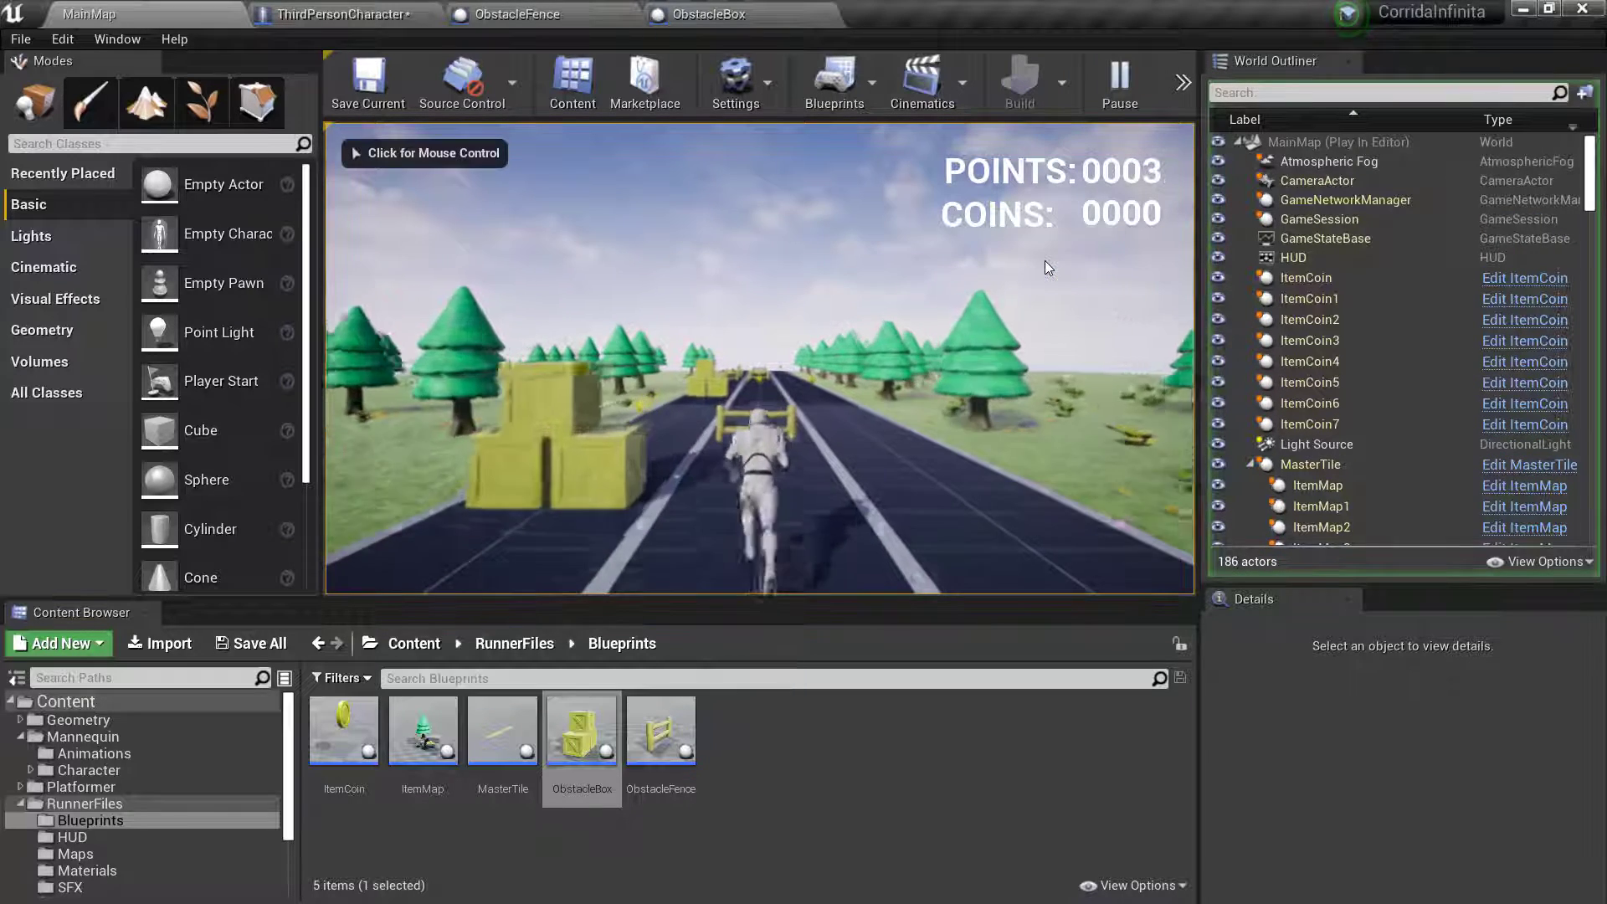
pyautogui.click(1046, 263)
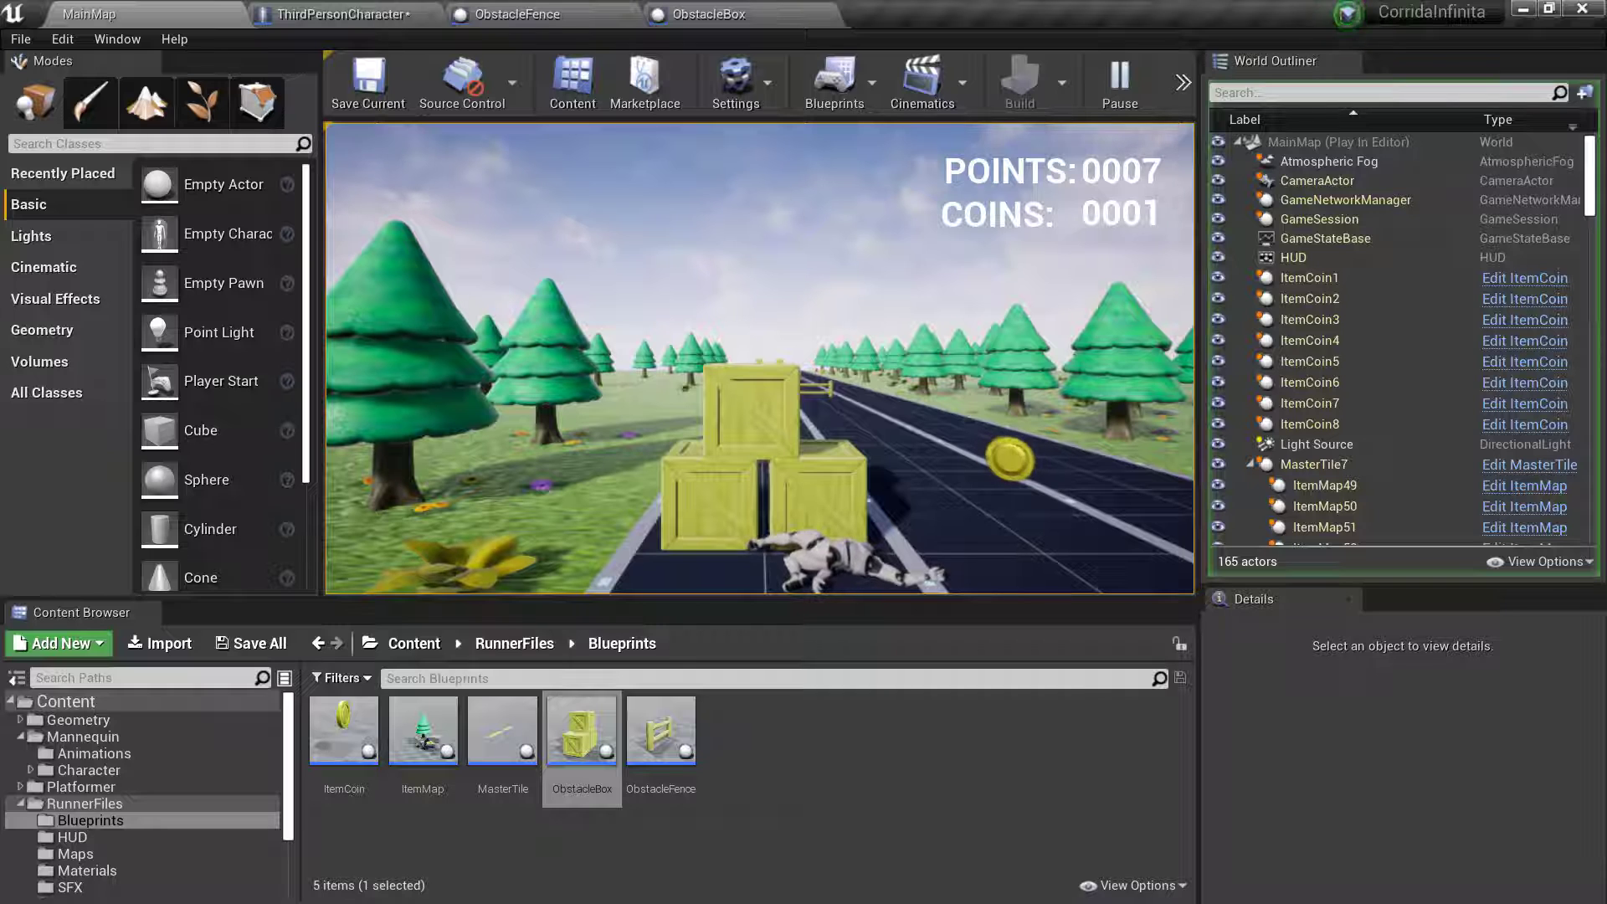
pyautogui.press('Escape')
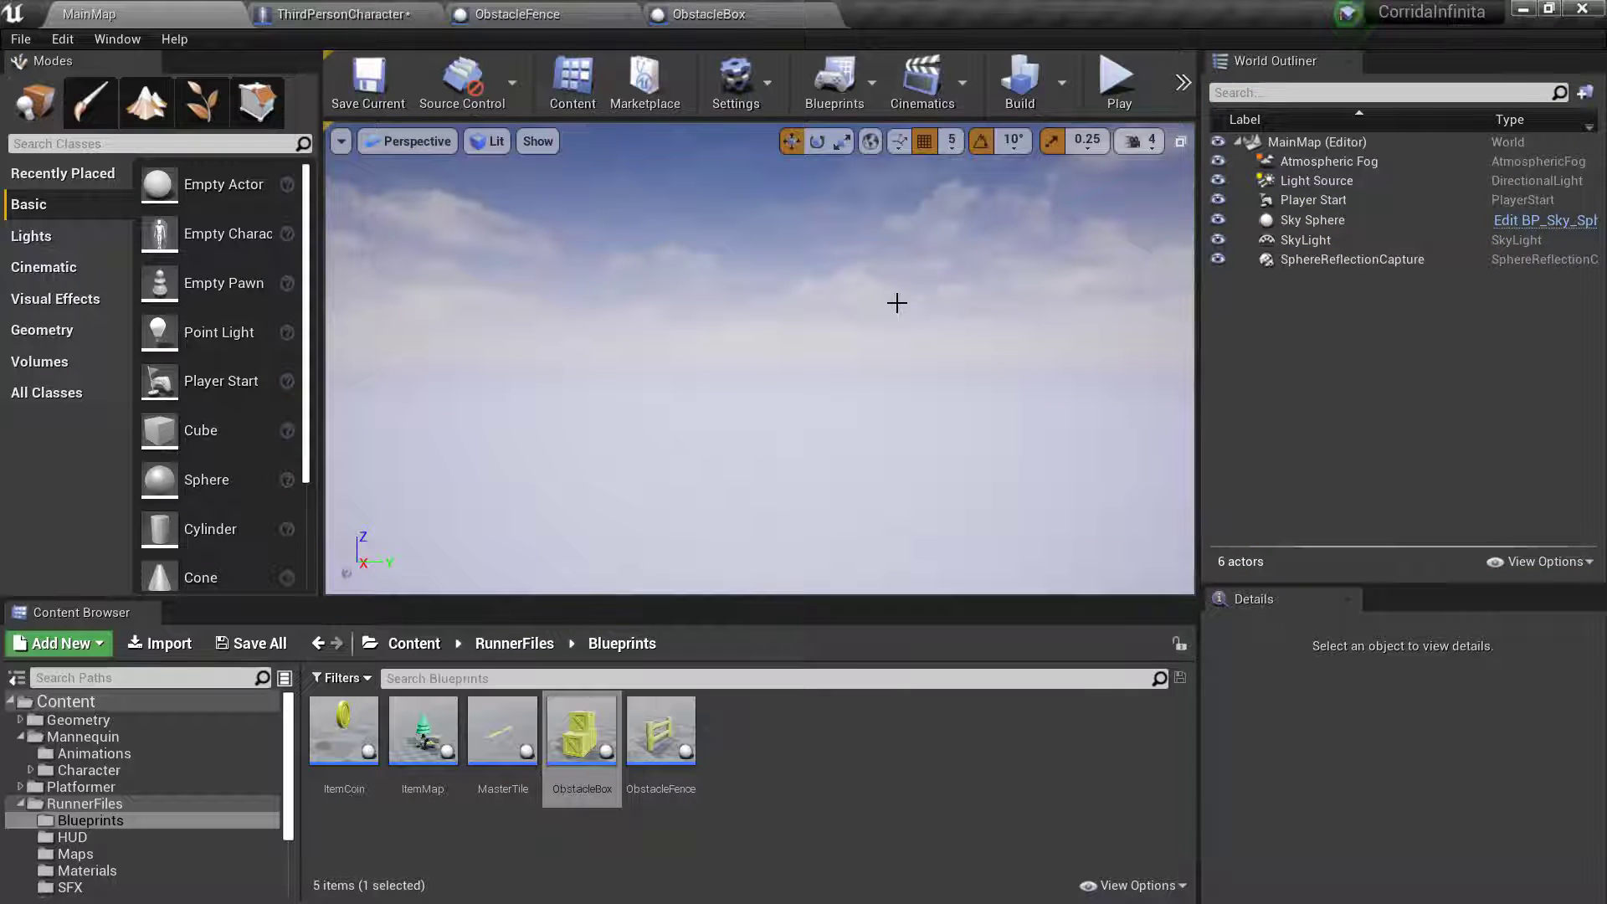
# - Delete Event ActorBeginOverlap from ObstacleFence's graph
pyautogui.click(725, 16)
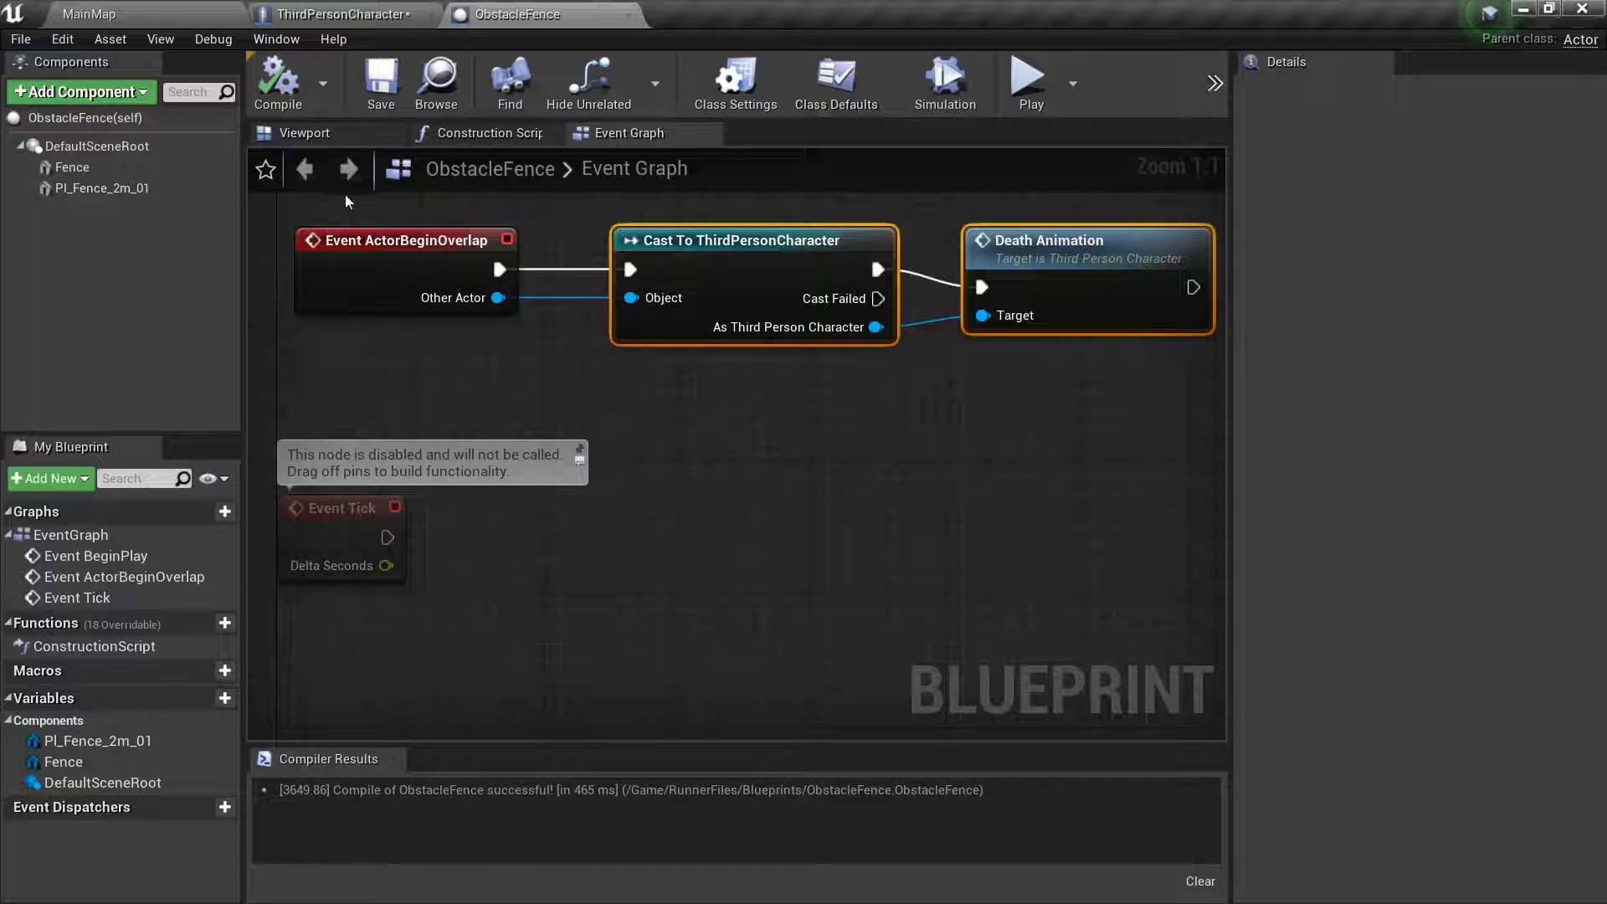
pyautogui.click(371, 245)
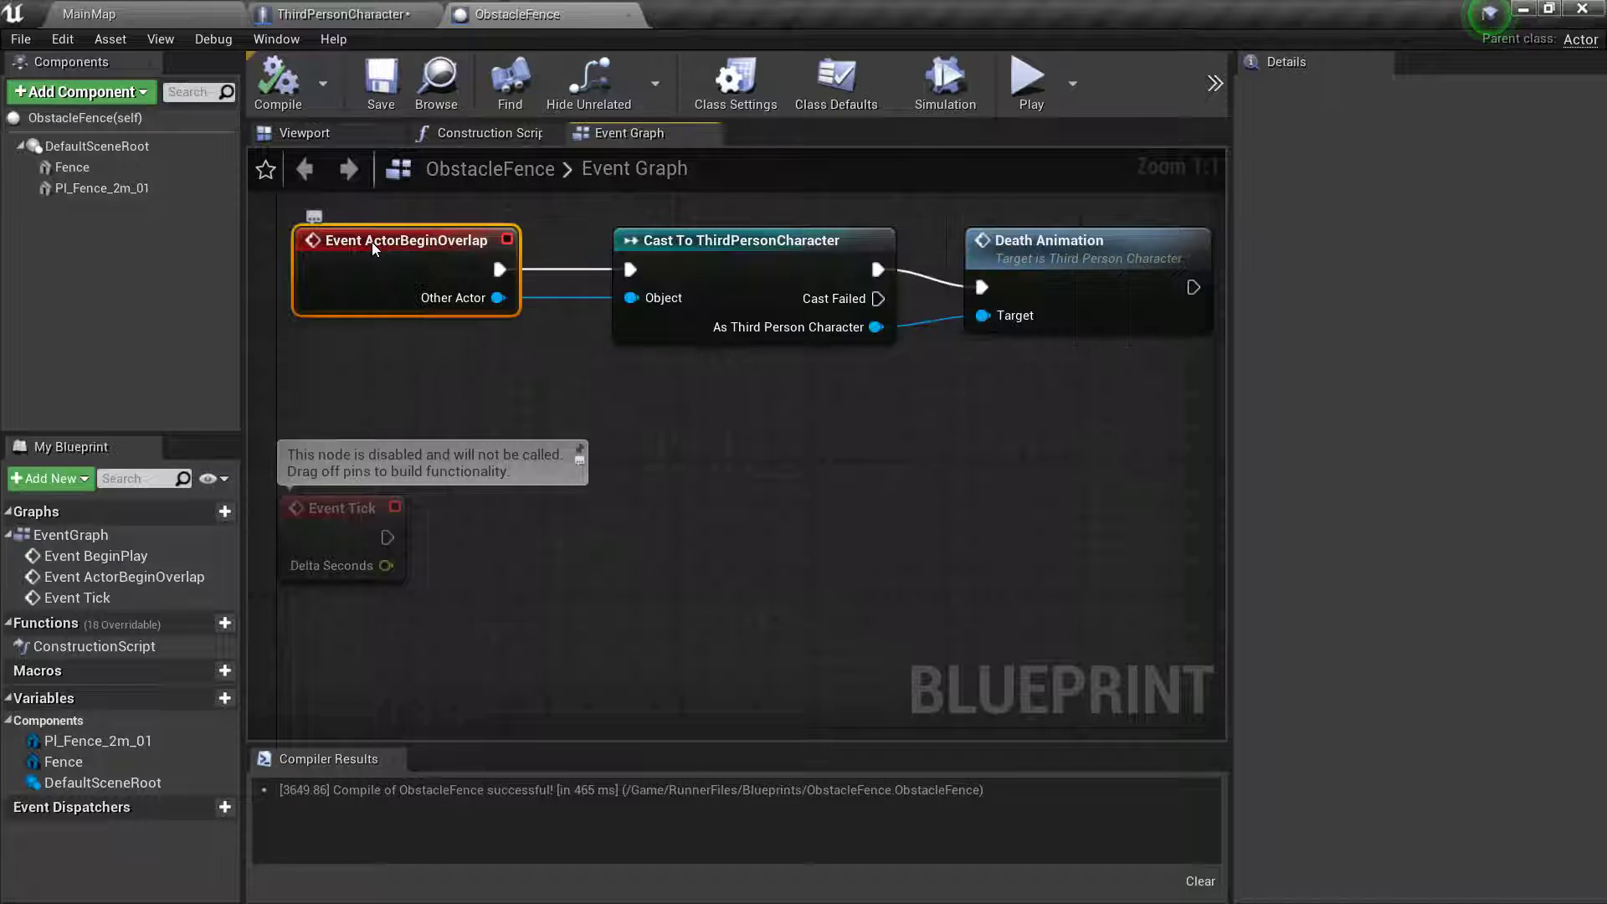
pyautogui.press('Delete')
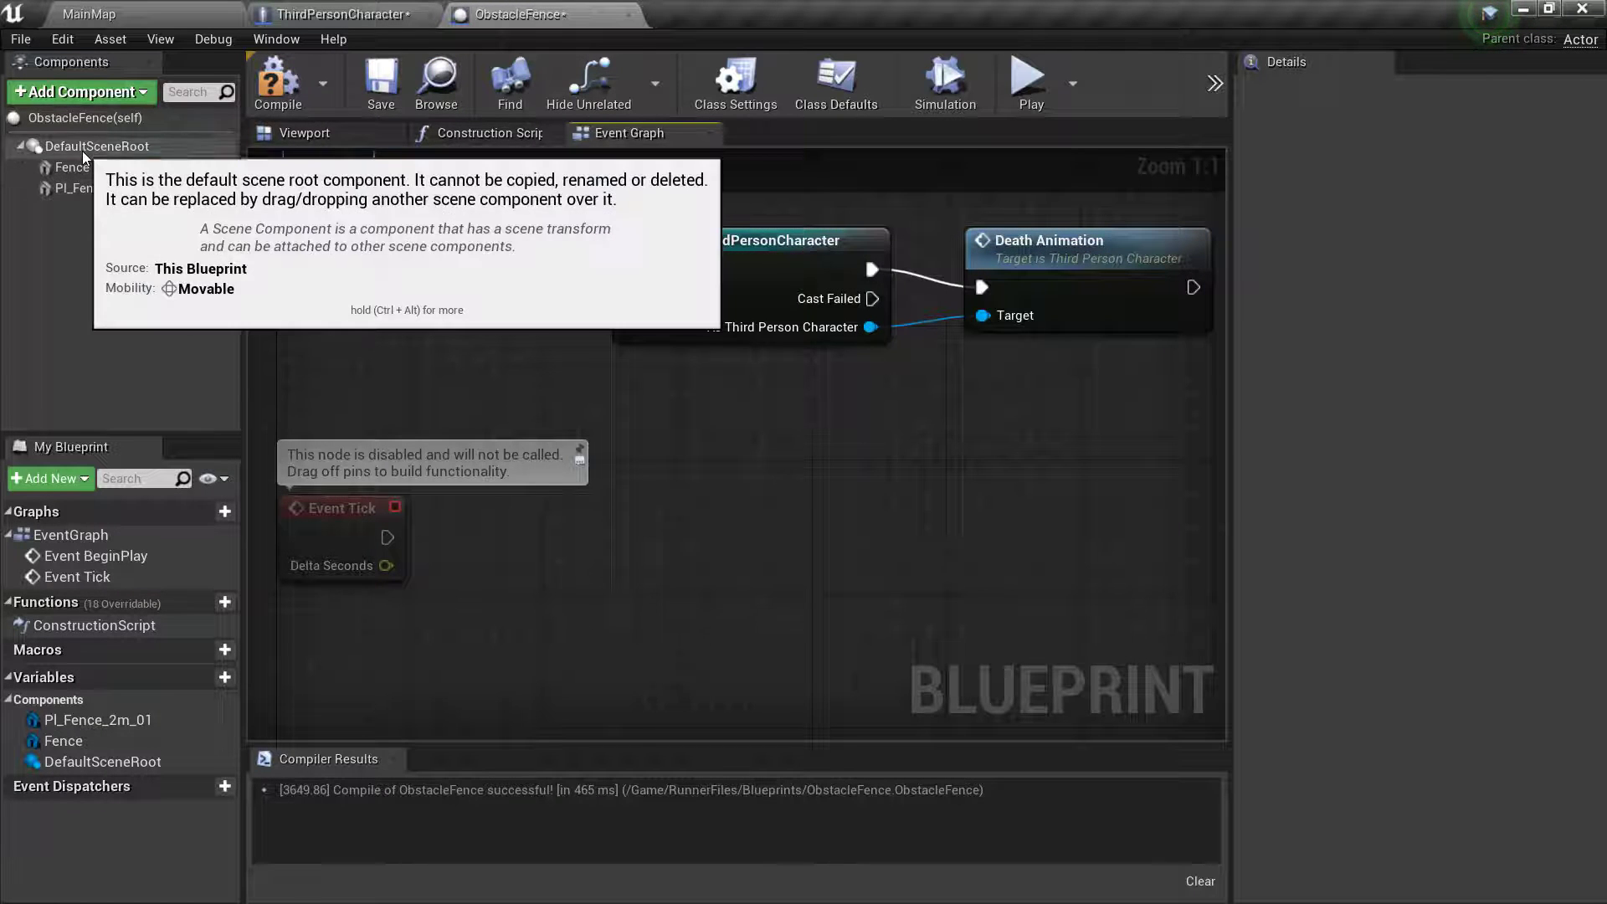
# - Add a Box Collision component to ObstacleFence and view it beside the fence
pyautogui.click(82, 147)
pyautogui.click(80, 92)
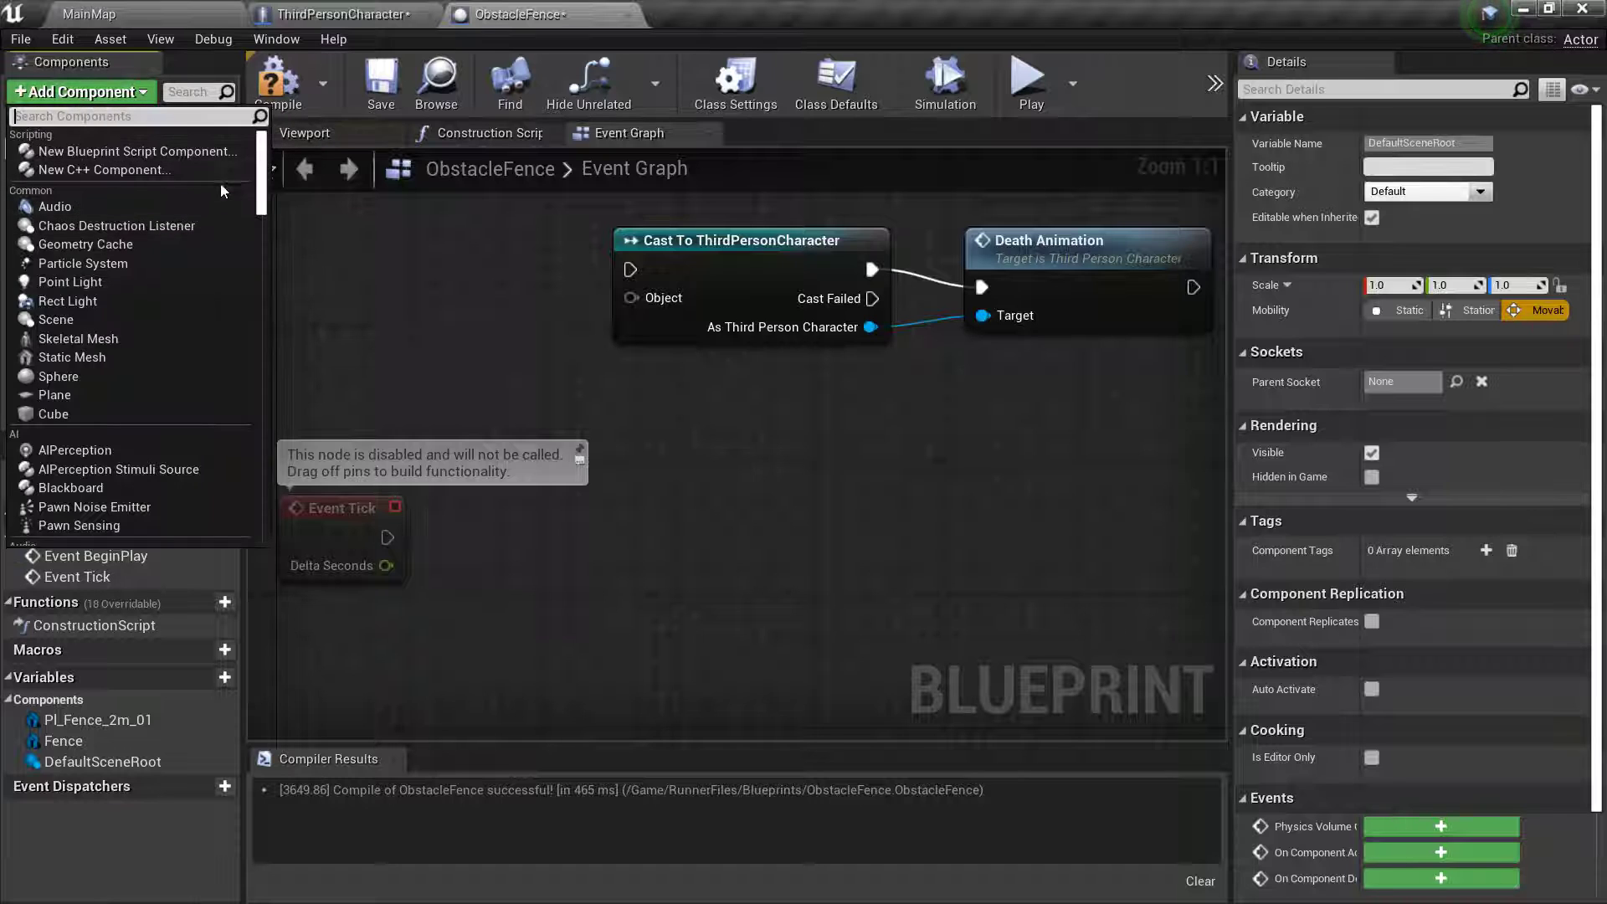
pyautogui.scroll(-5, 167, 252)
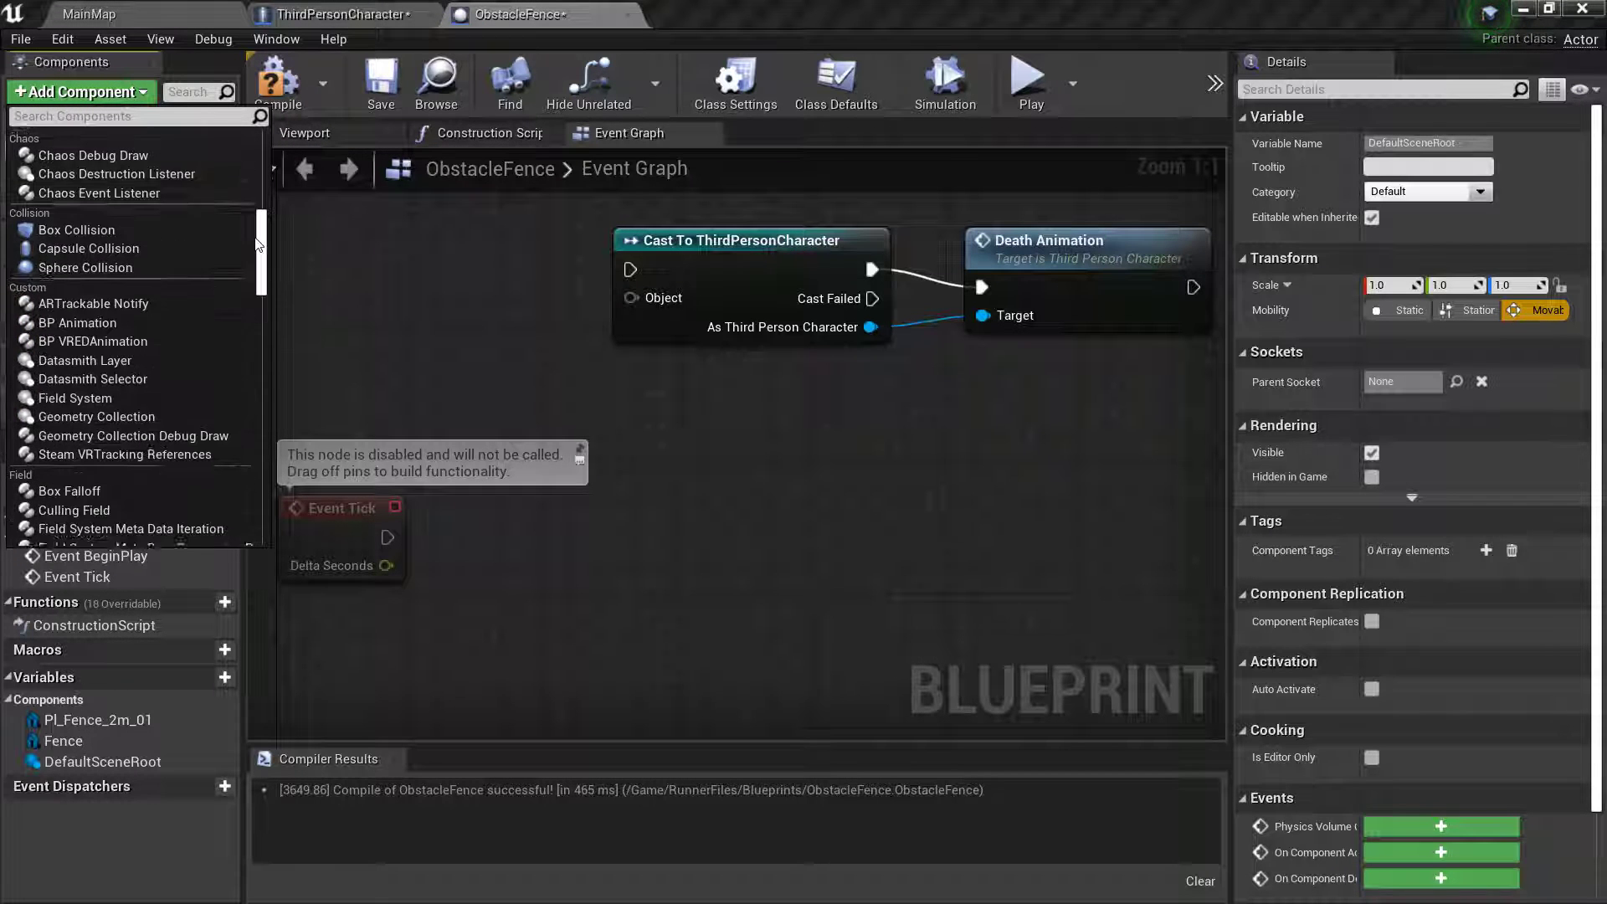
pyautogui.scroll(-5, 173, 245)
pyautogui.click(111, 226)
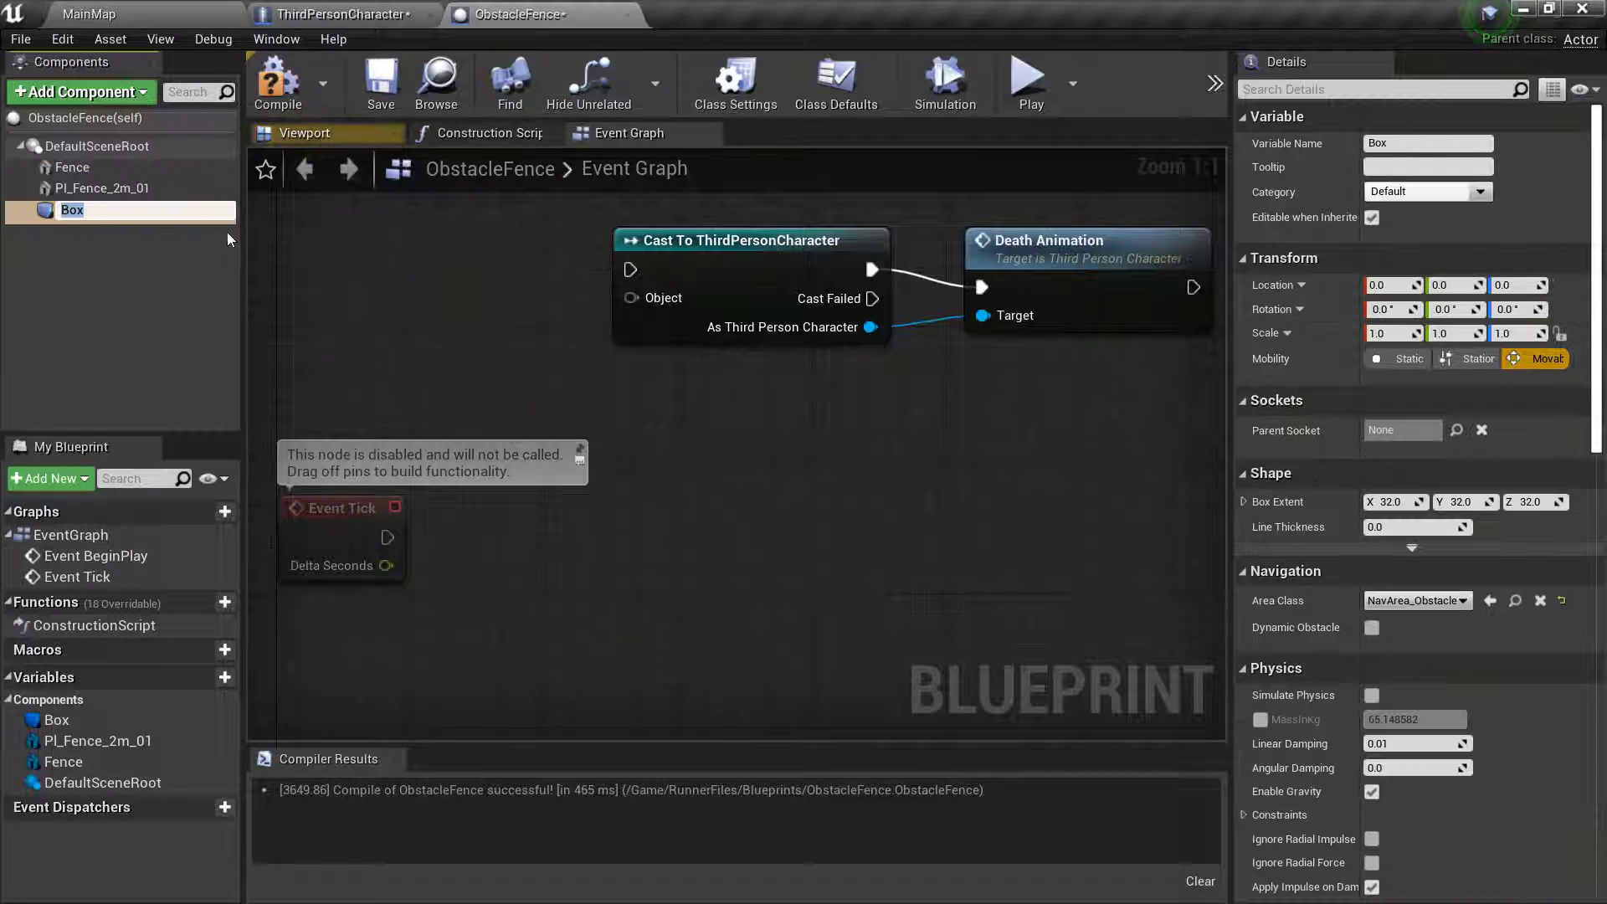
pyautogui.click(349, 129)
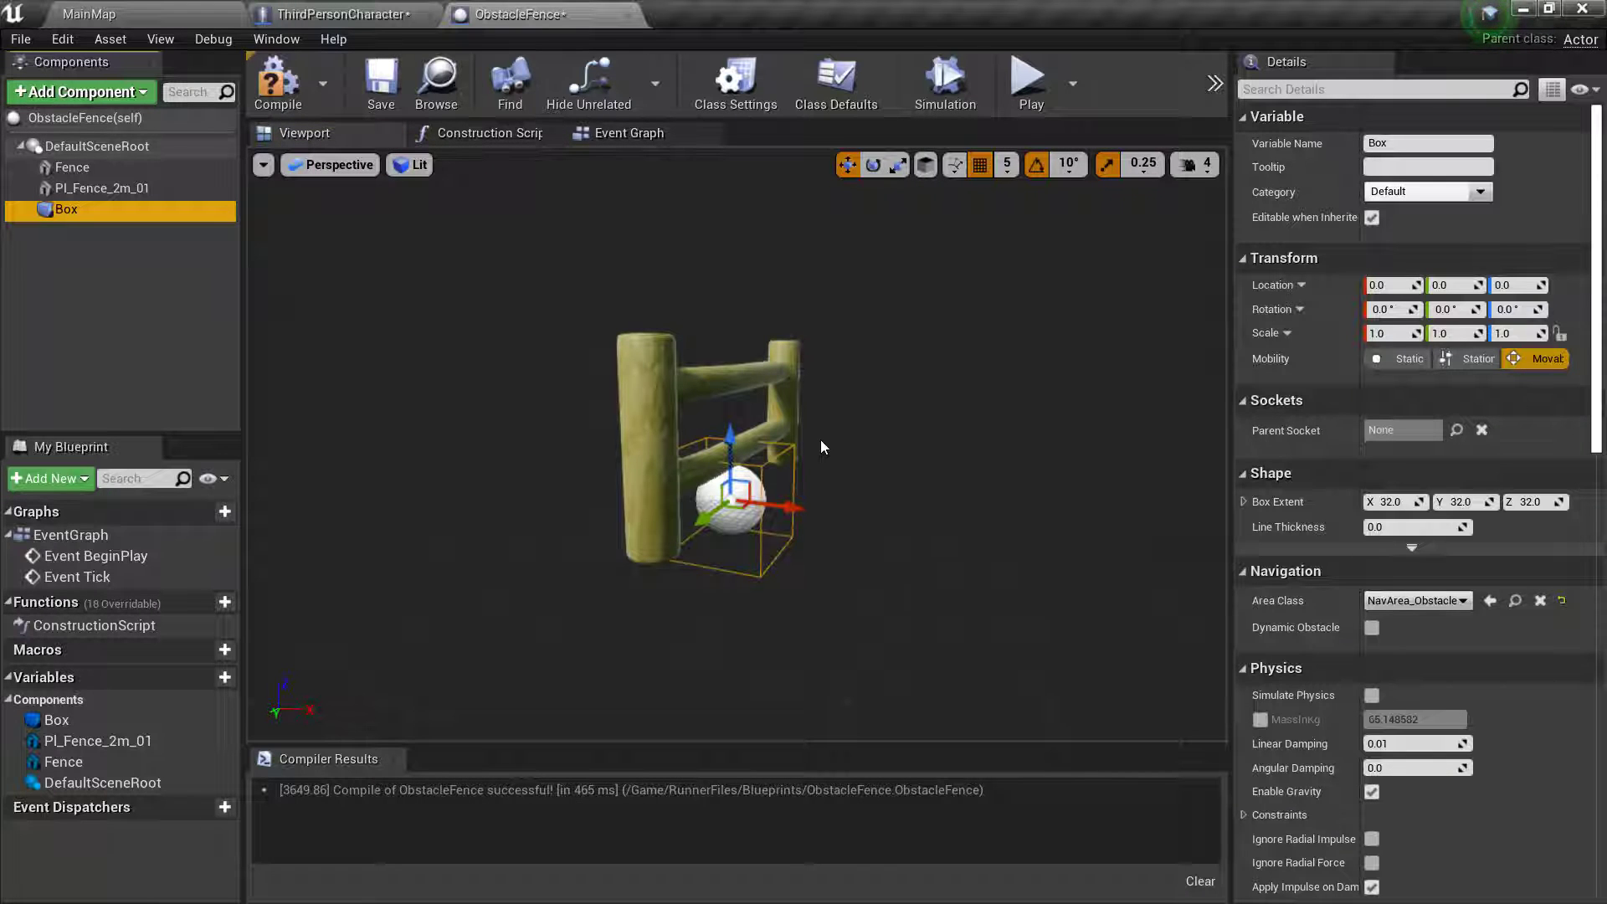
pyautogui.moveTo(889, 427); pyautogui.dragTo(837, 360)
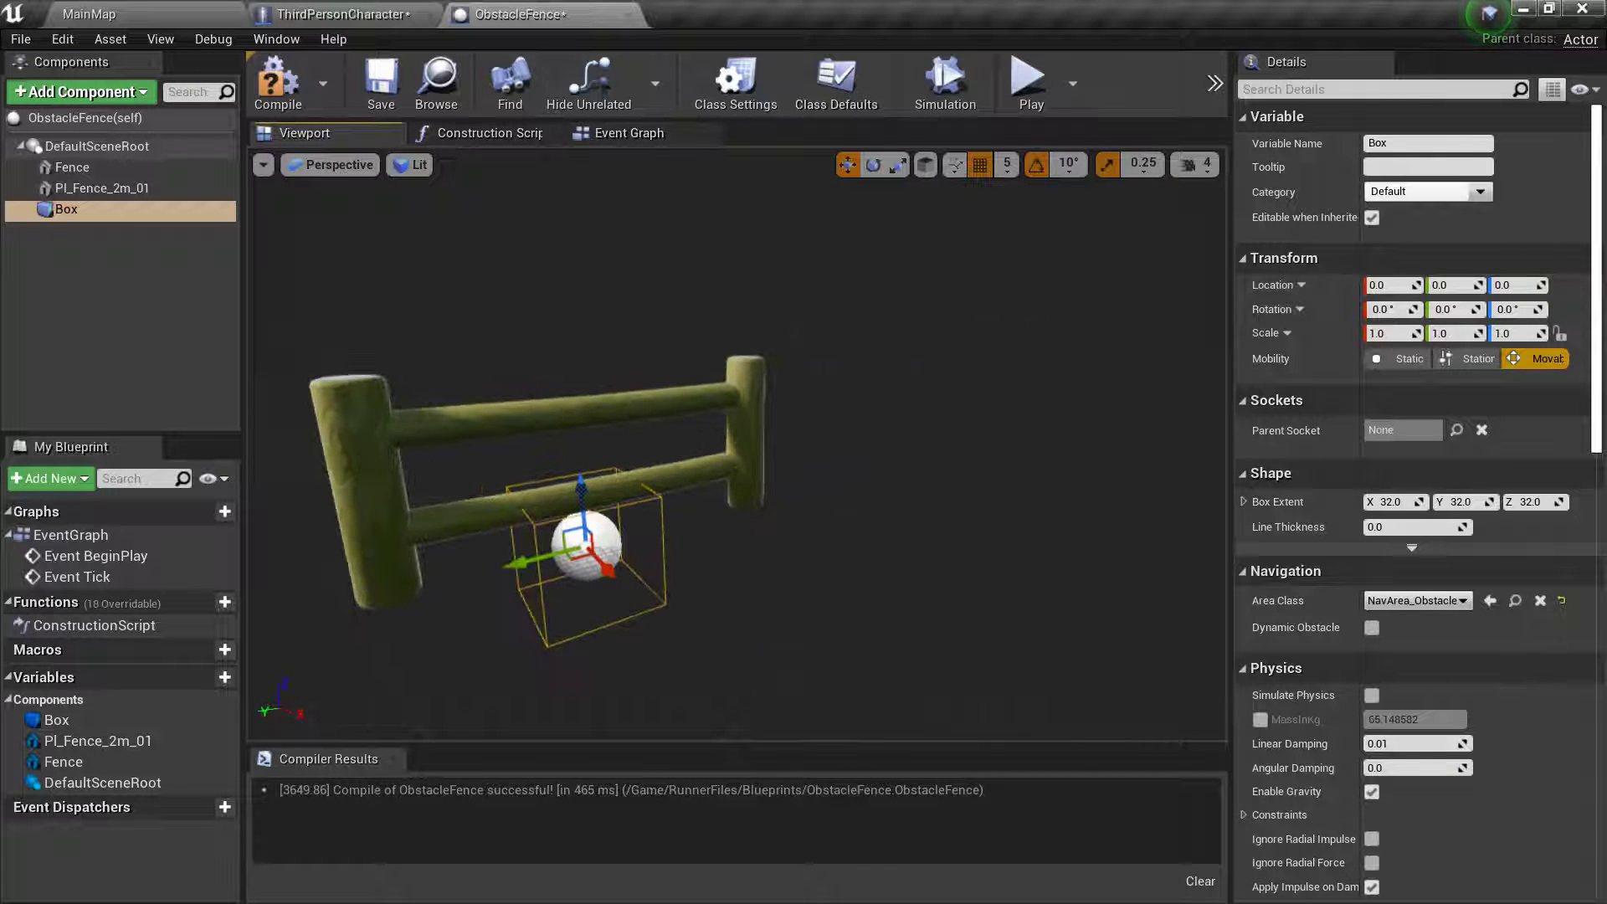
# - Stretch the Box along the fence, shift and raise it, then make it taller to cover the fence
pyautogui.click(898, 164)
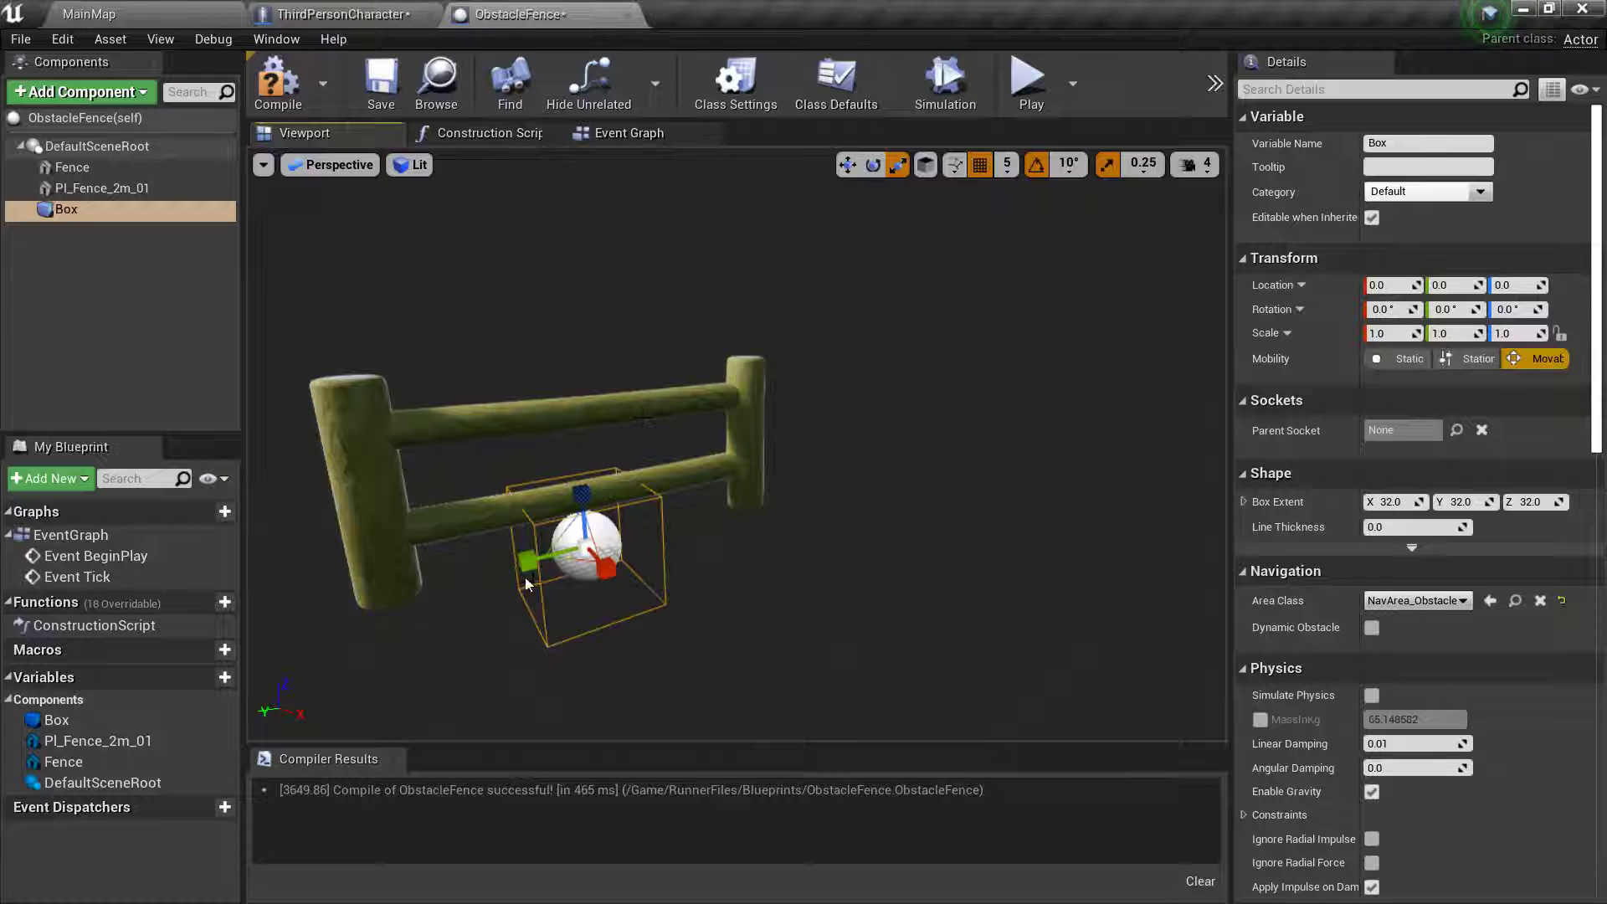
pyautogui.moveTo(525, 576); pyautogui.dragTo(372, 593)
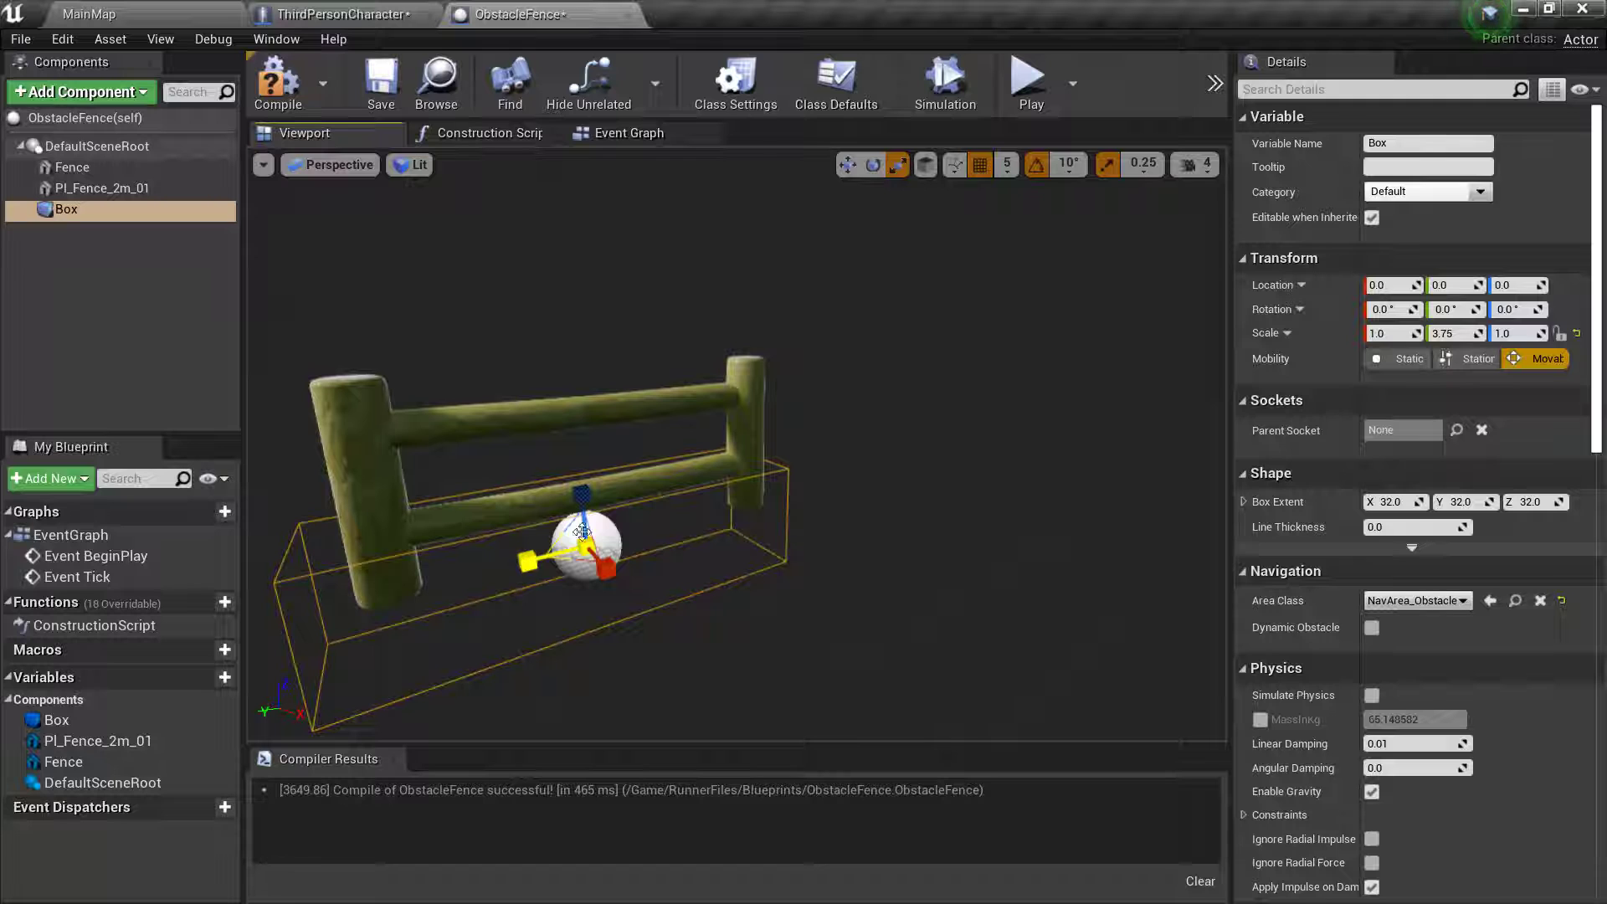
pyautogui.click(847, 165)
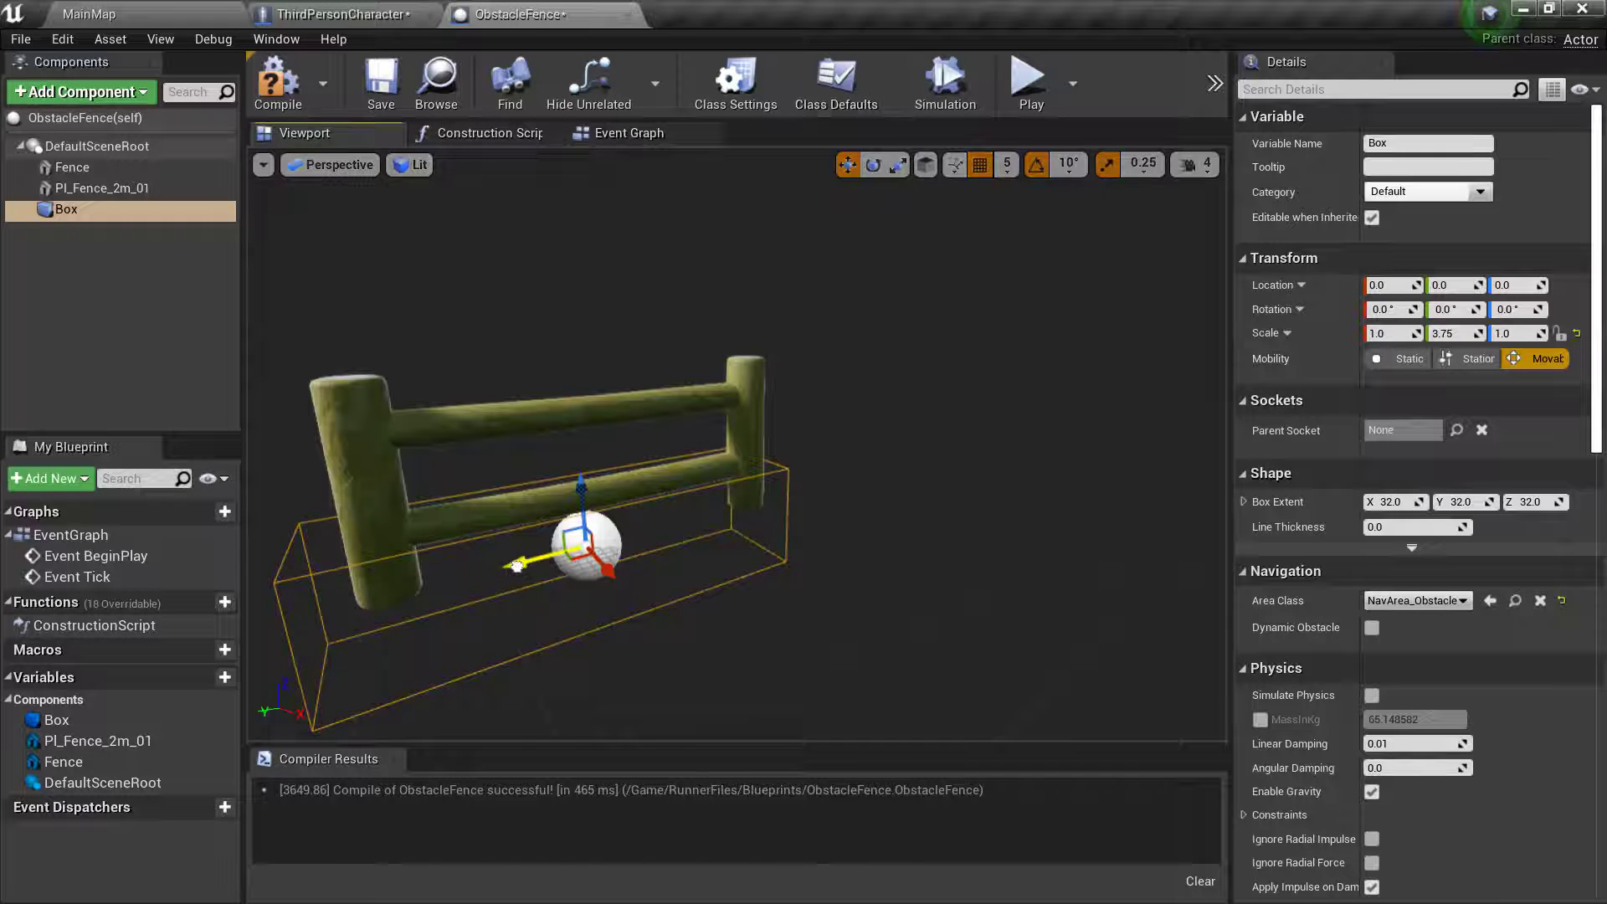
pyautogui.moveTo(519, 574); pyautogui.dragTo(534, 560)
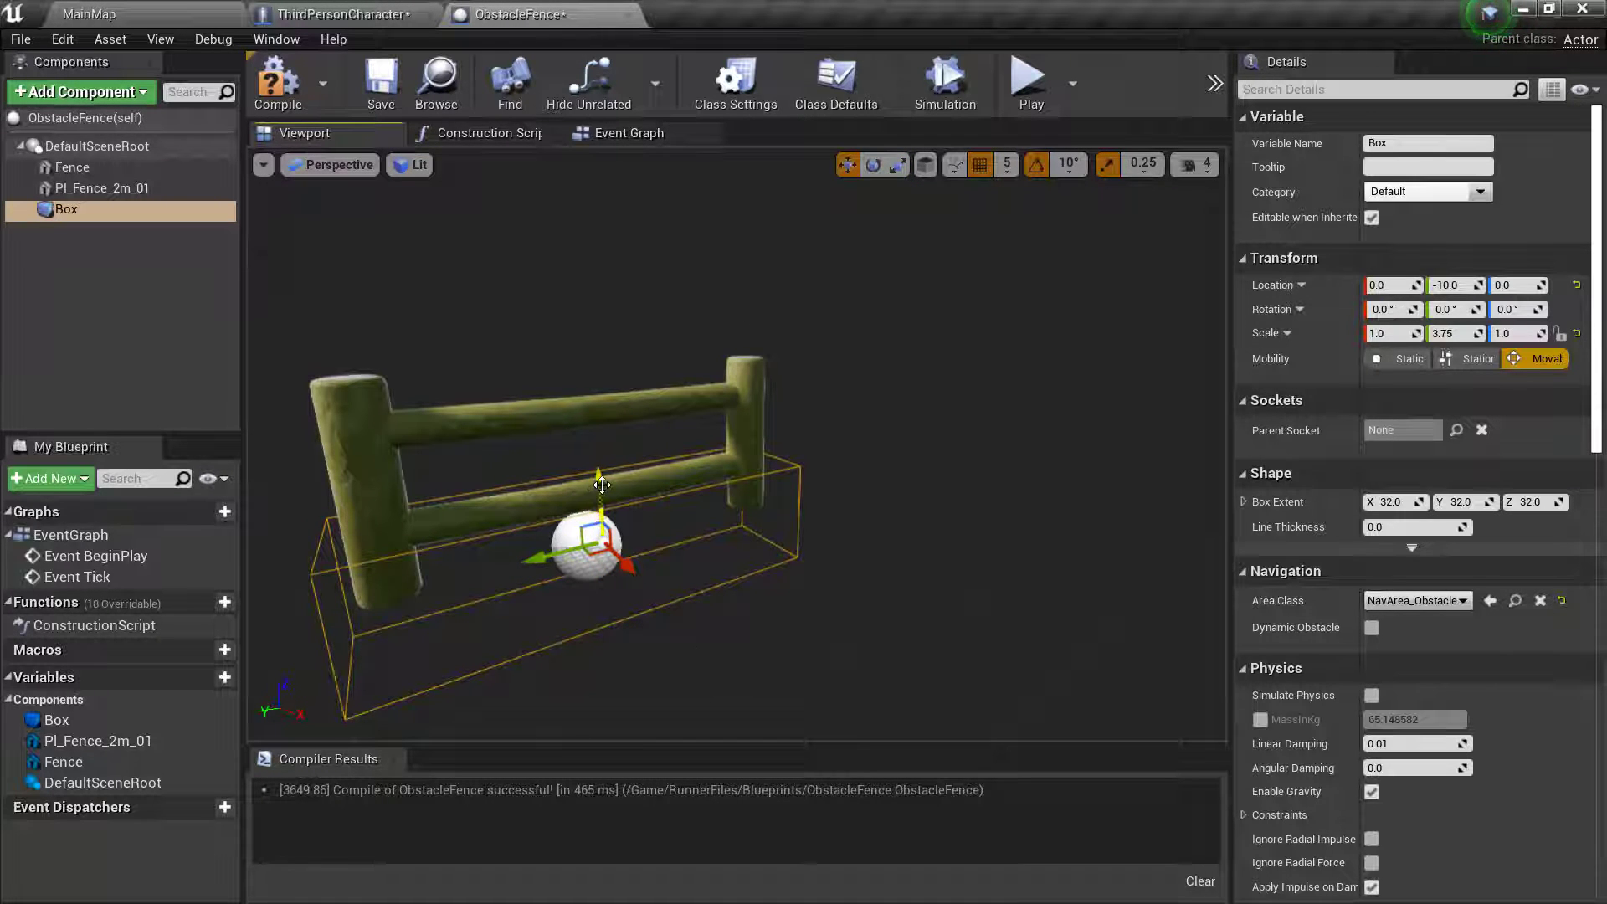
pyautogui.moveTo(601, 485); pyautogui.dragTo(603, 405)
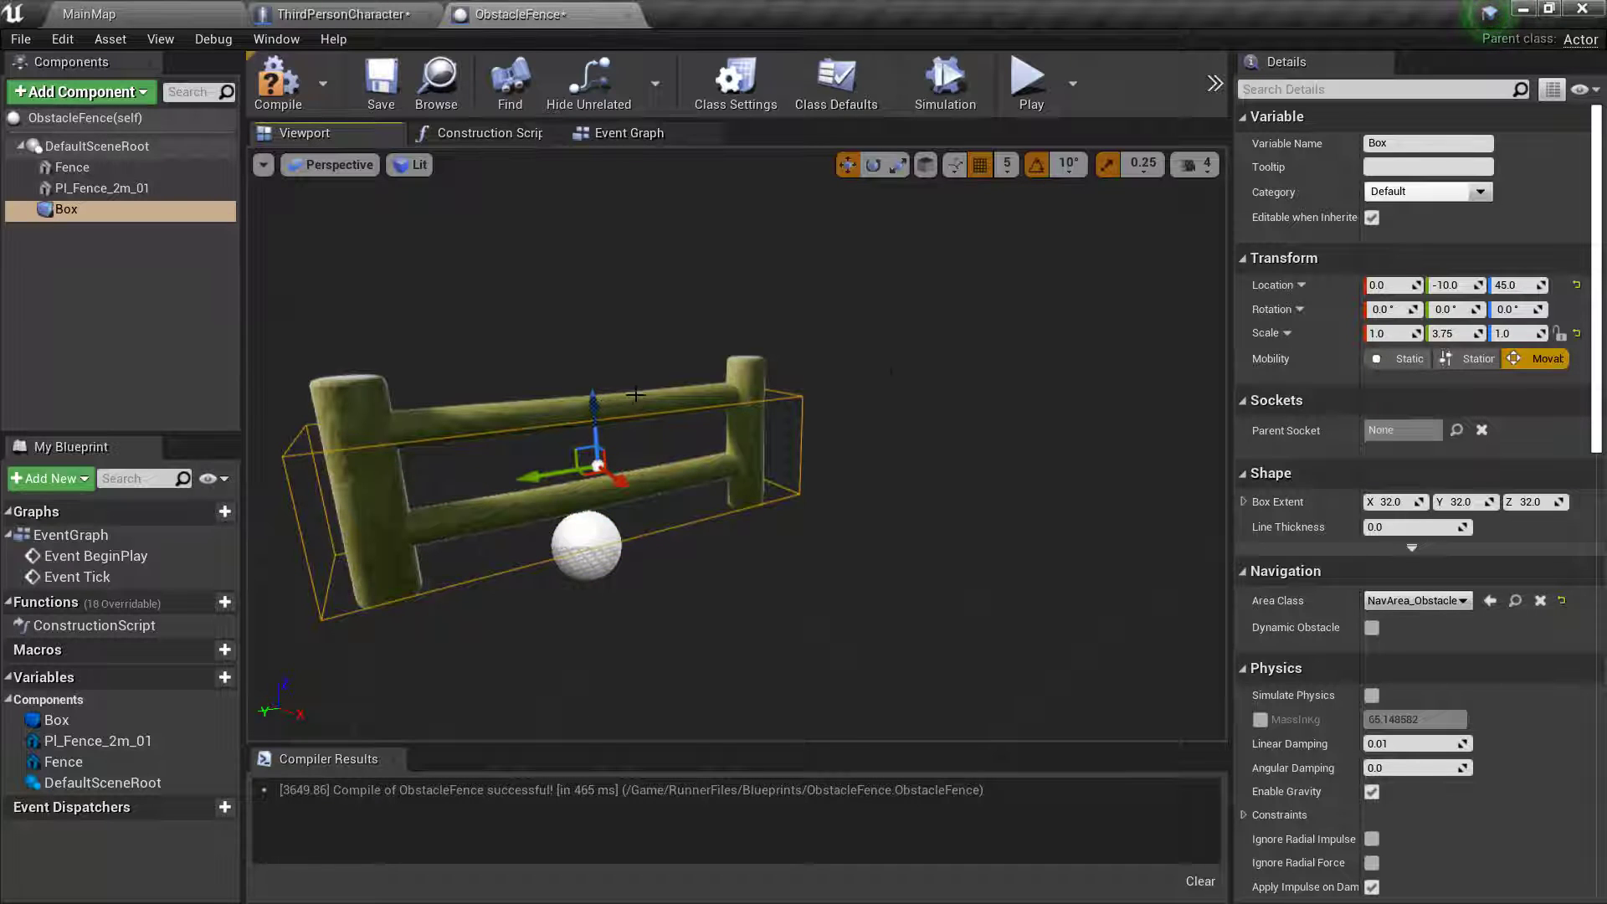
pyautogui.click(897, 165)
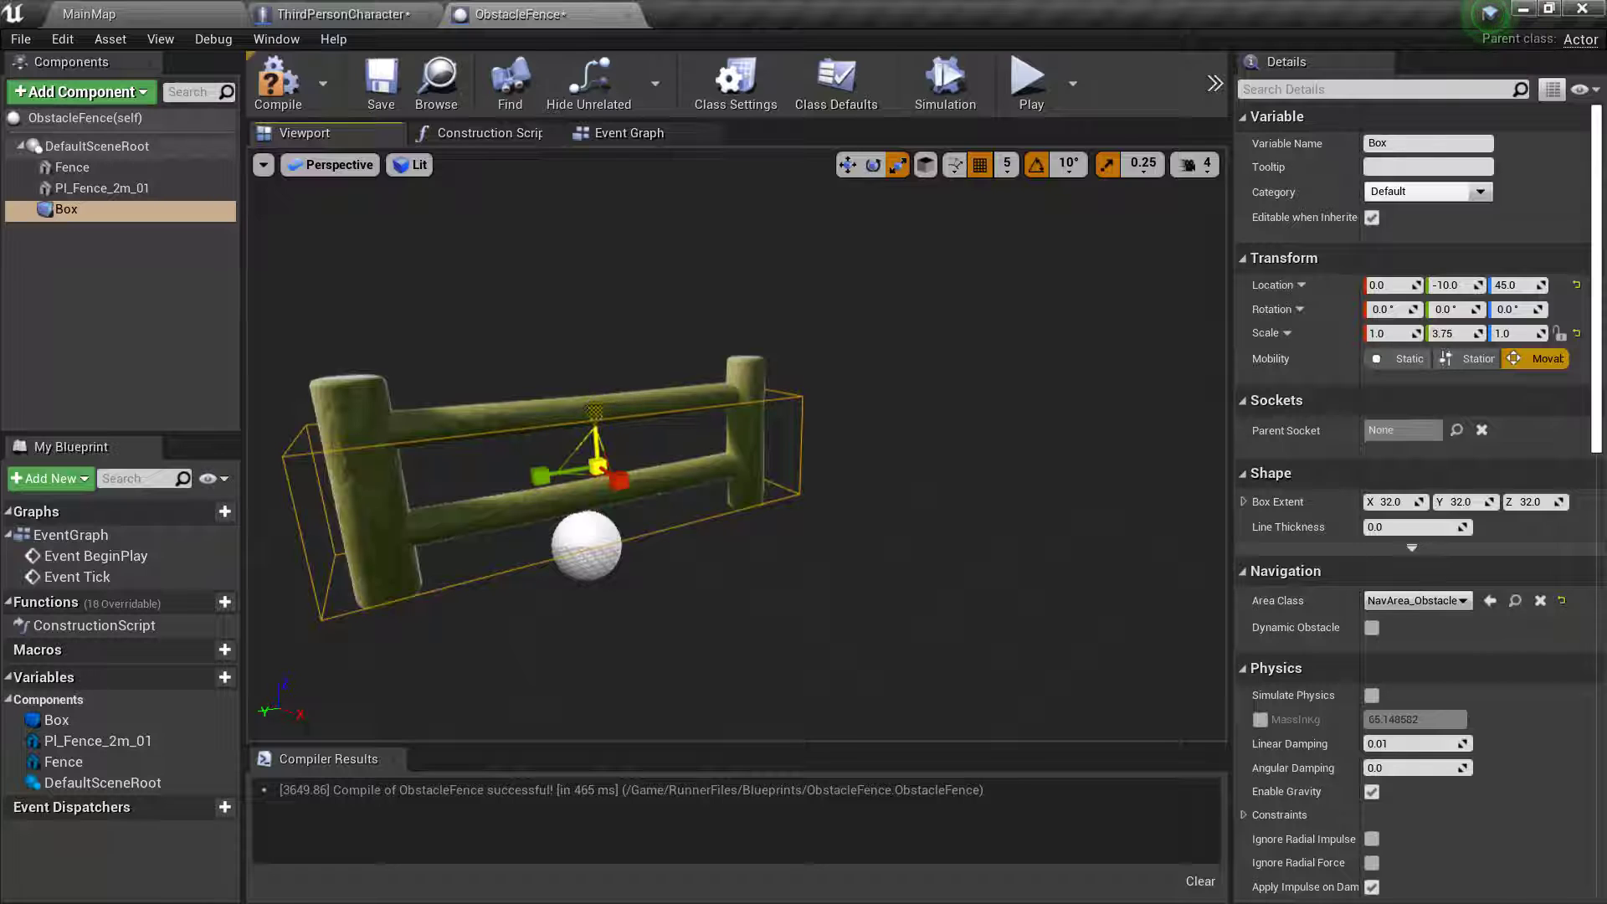
pyautogui.moveTo(594, 412); pyautogui.dragTo(596, 369)
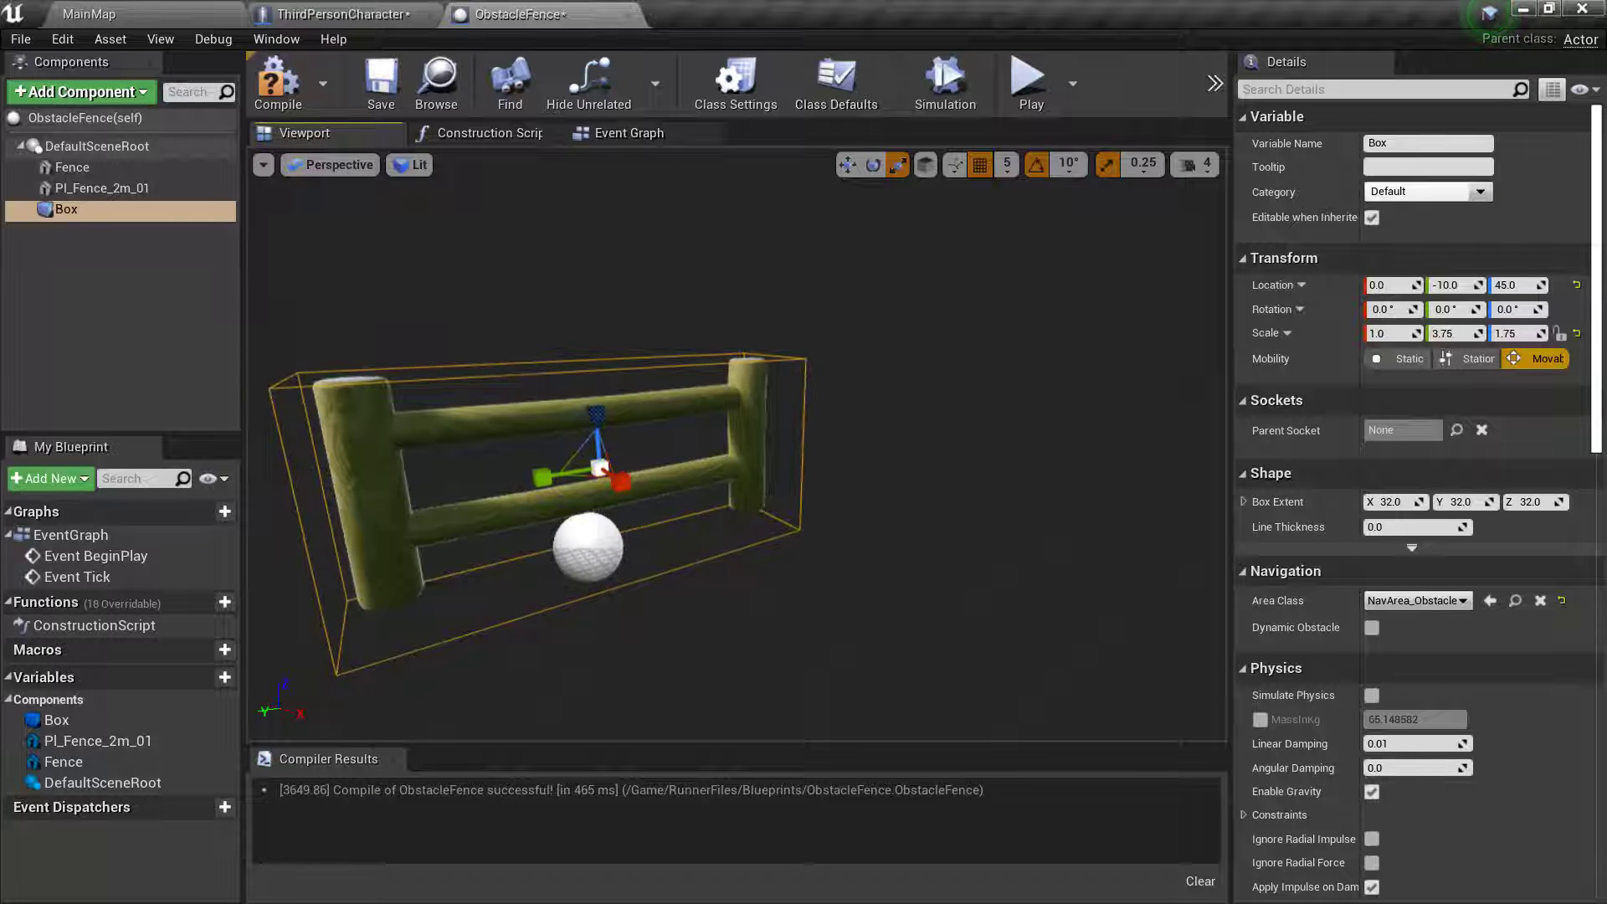
# - Fine-tune the Box to location 0, -5, 50 around the fence and save the ObstacleFence blueprint
pyautogui.moveTo(695, 386); pyautogui.dragTo(694, 386, button='right')
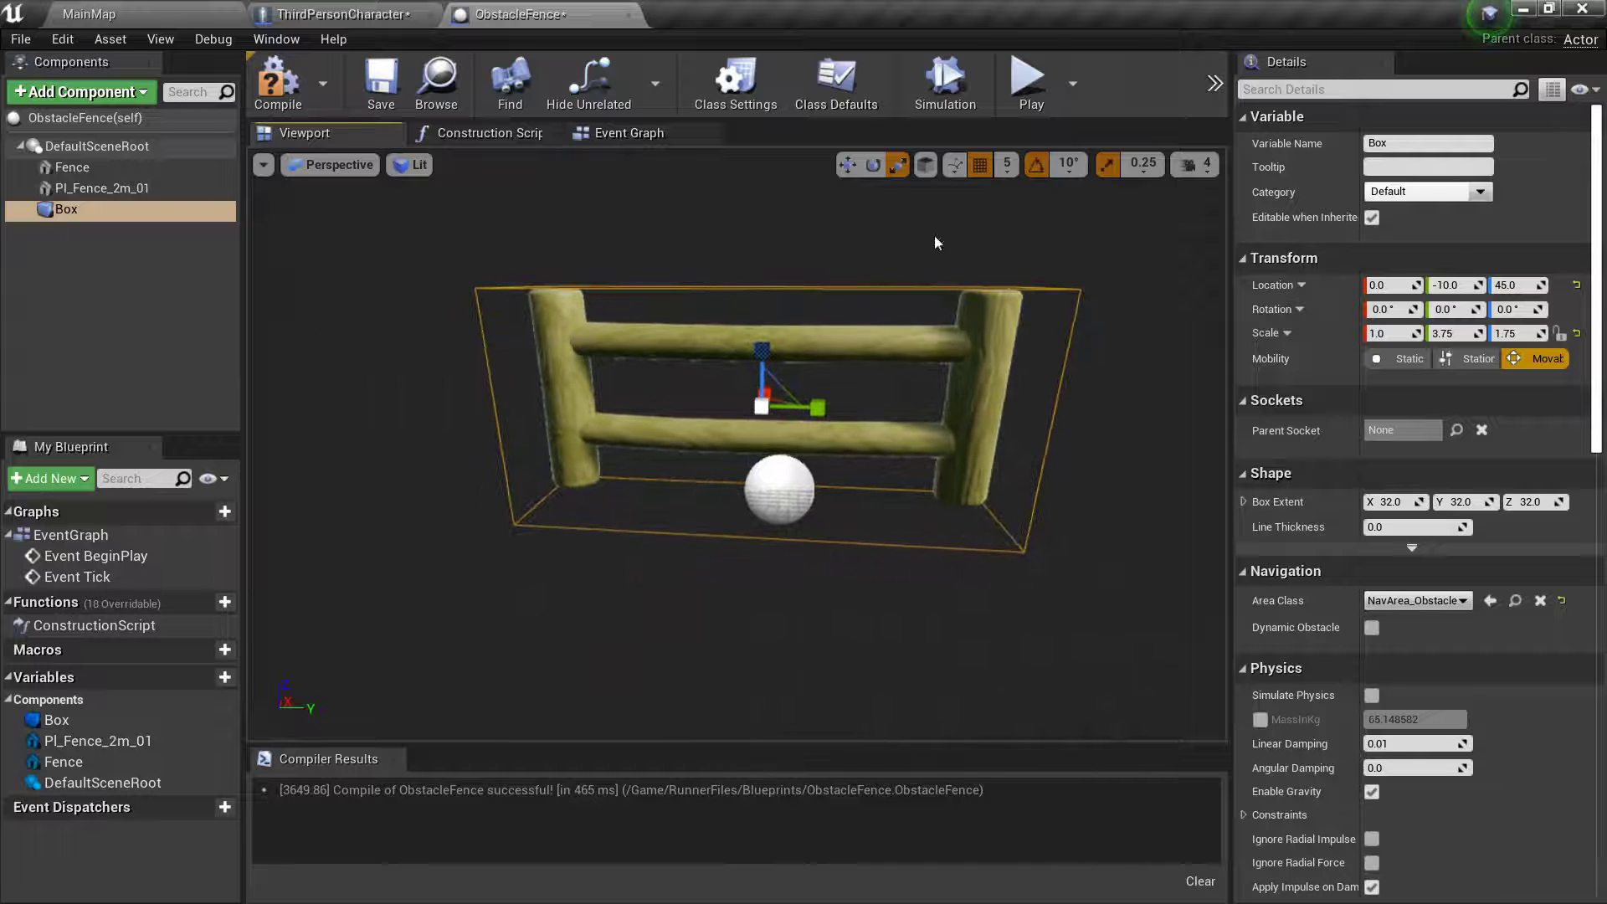
pyautogui.click(848, 164)
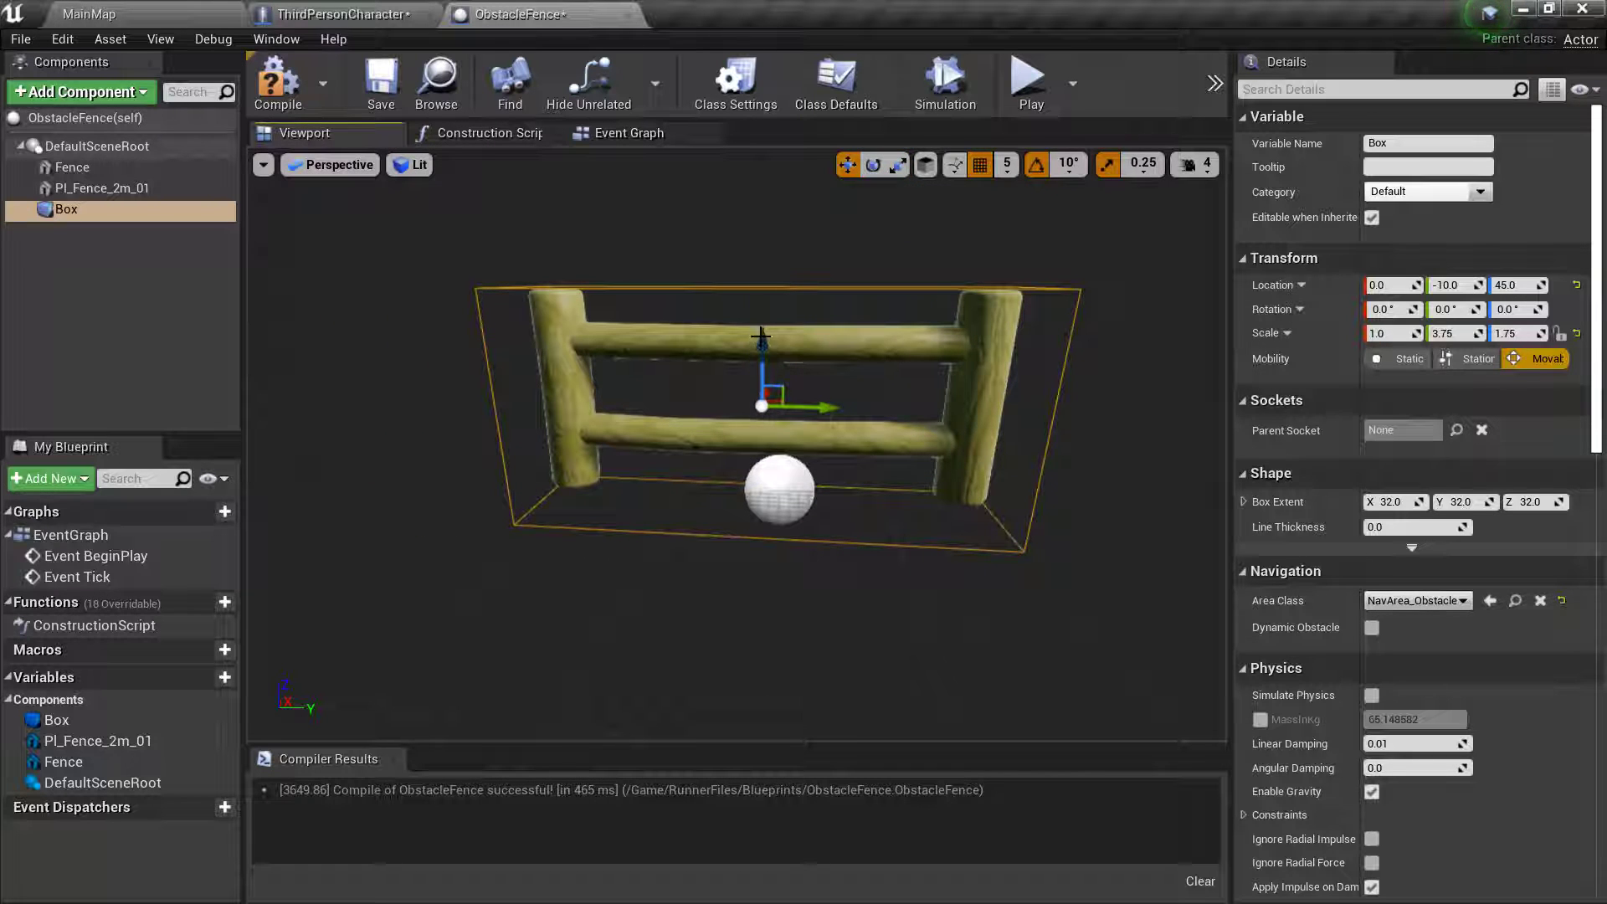
pyautogui.moveTo(761, 338); pyautogui.dragTo(761, 337, button='right')
pyautogui.moveTo(764, 345); pyautogui.dragTo(765, 338)
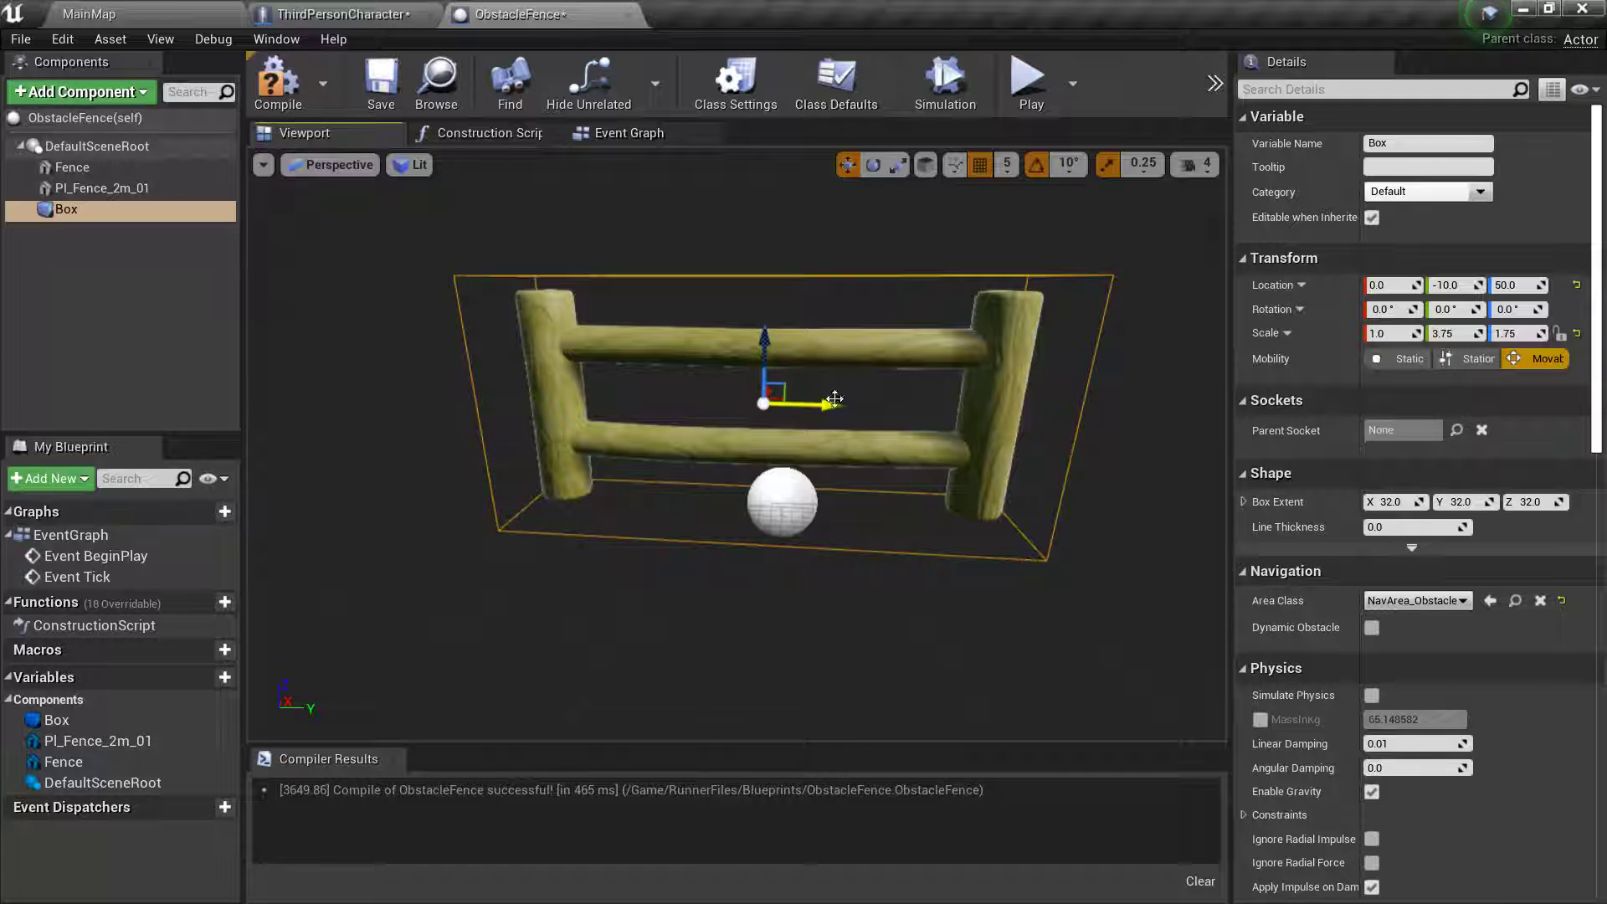
pyautogui.moveTo(834, 399); pyautogui.dragTo(860, 406)
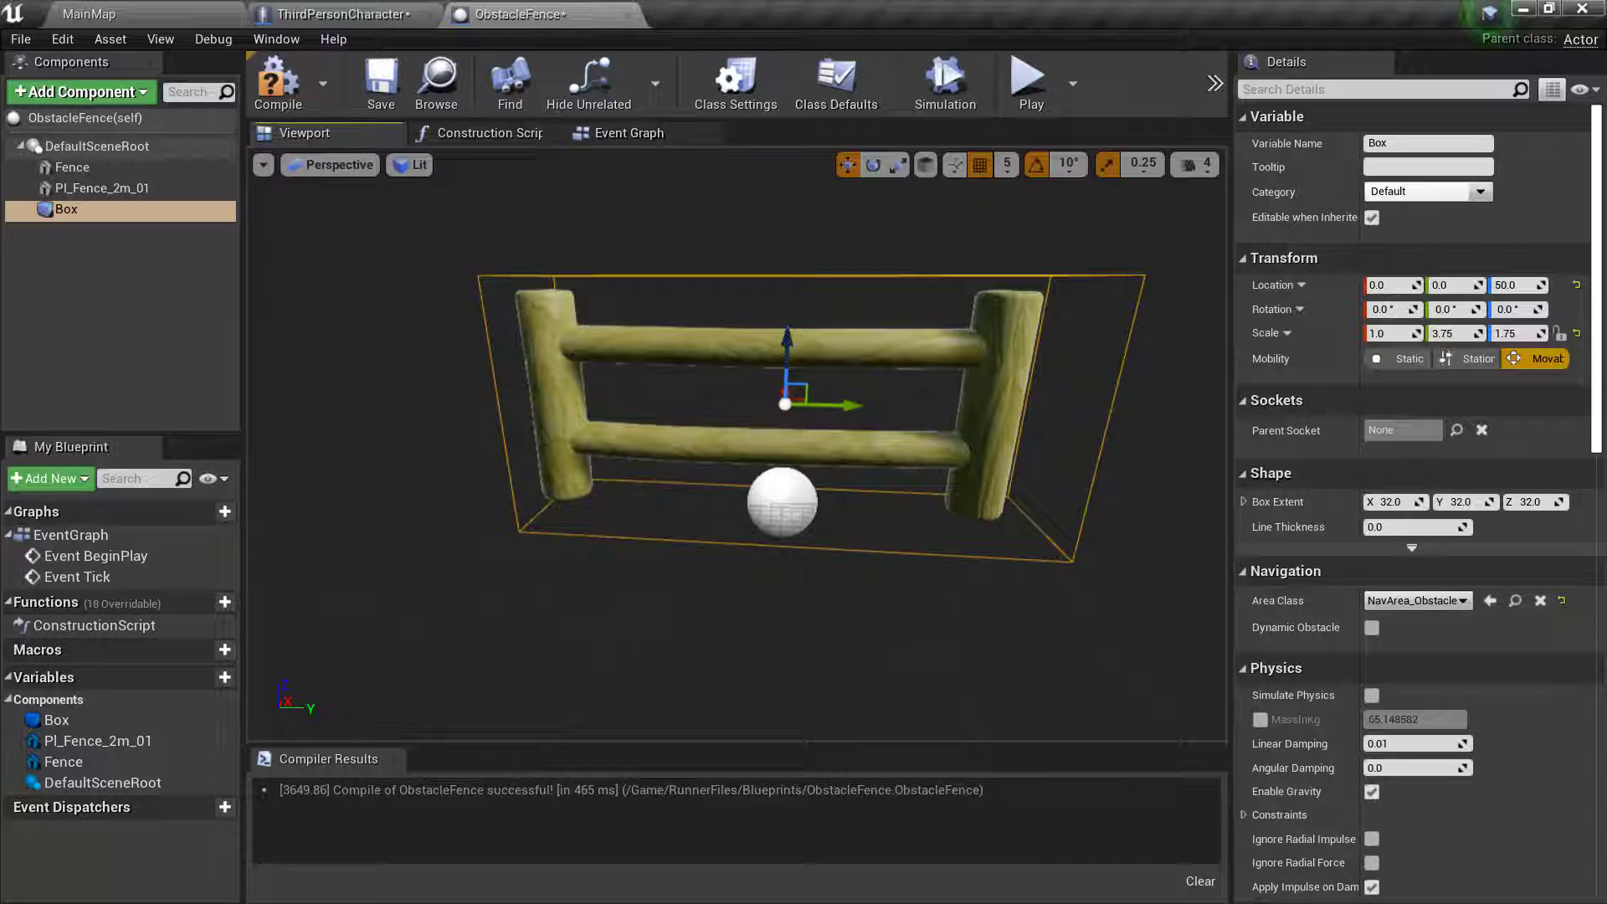
pyautogui.moveTo(862, 586)
pyautogui.mouseDown(button='right')
pyautogui.moveTo(778, 586)
pyautogui.moveTo(921, 586)
pyautogui.moveTo(1088, 625)
pyautogui.moveTo(727, 417)
pyautogui.mouseUp(button='right')
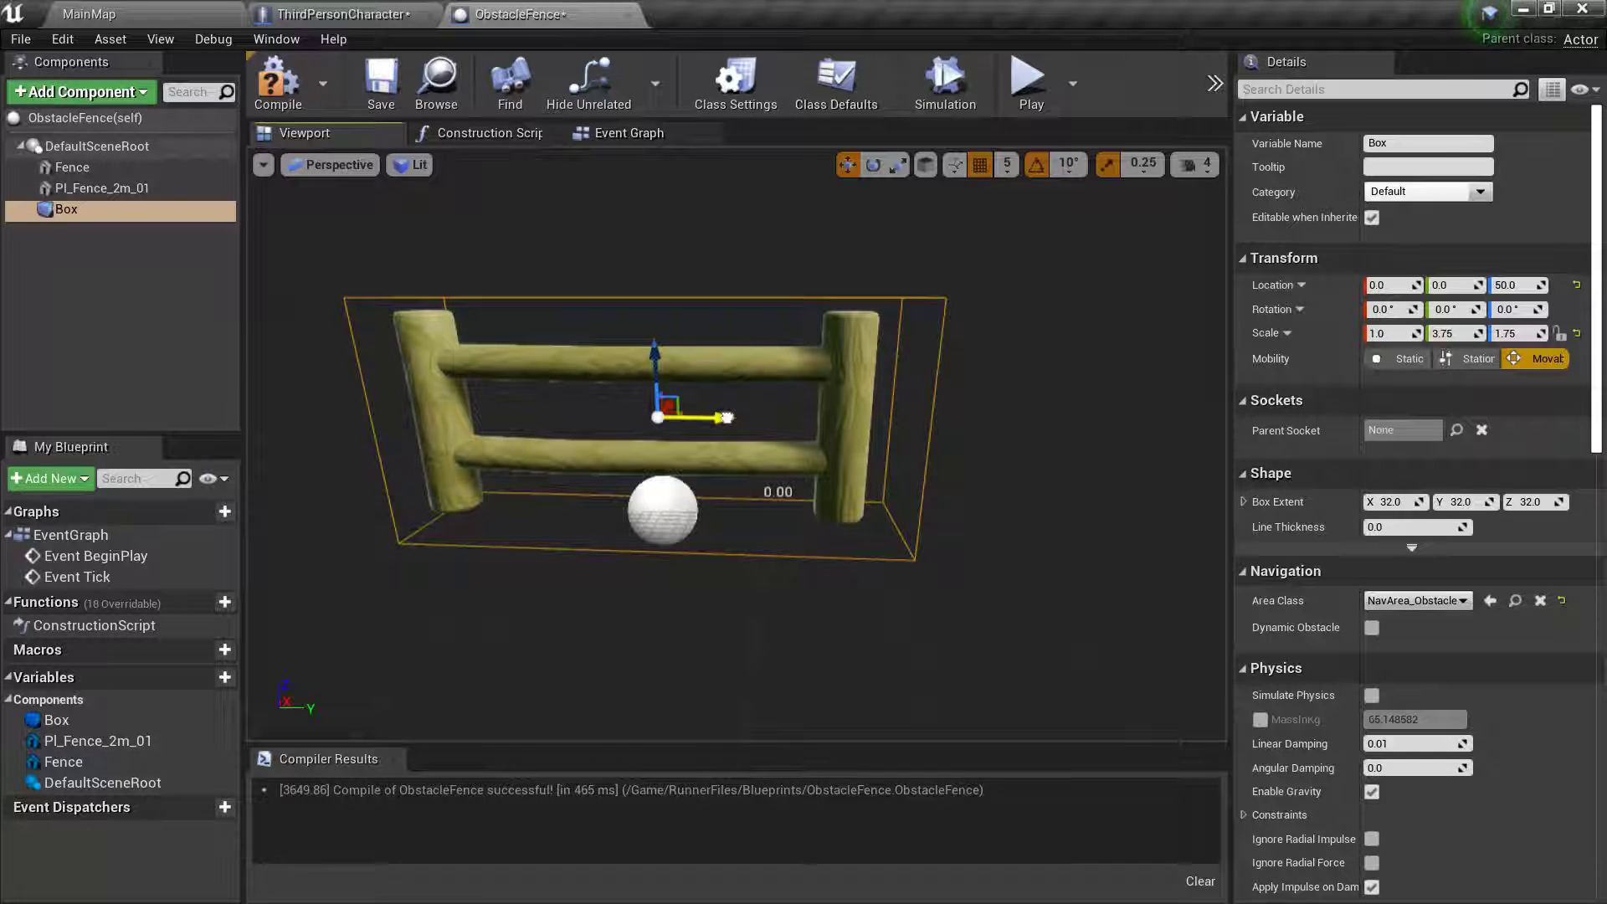
pyautogui.moveTo(721, 417); pyautogui.dragTo(714, 417)
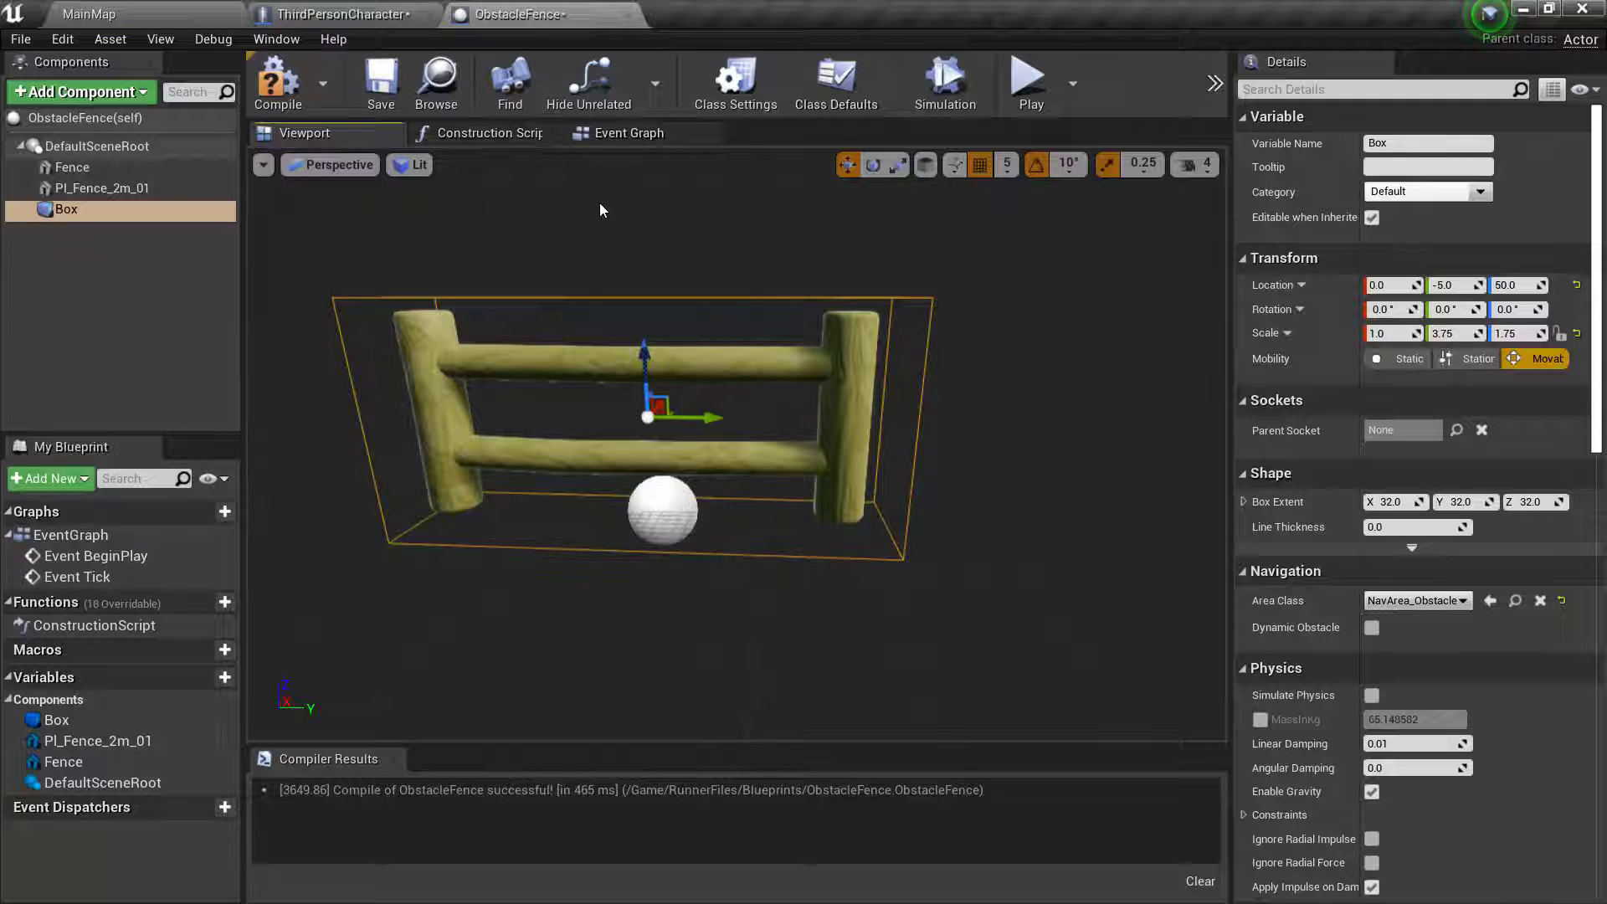
pyautogui.hotkey('ctrl', 's')
pyautogui.click(610, 135)
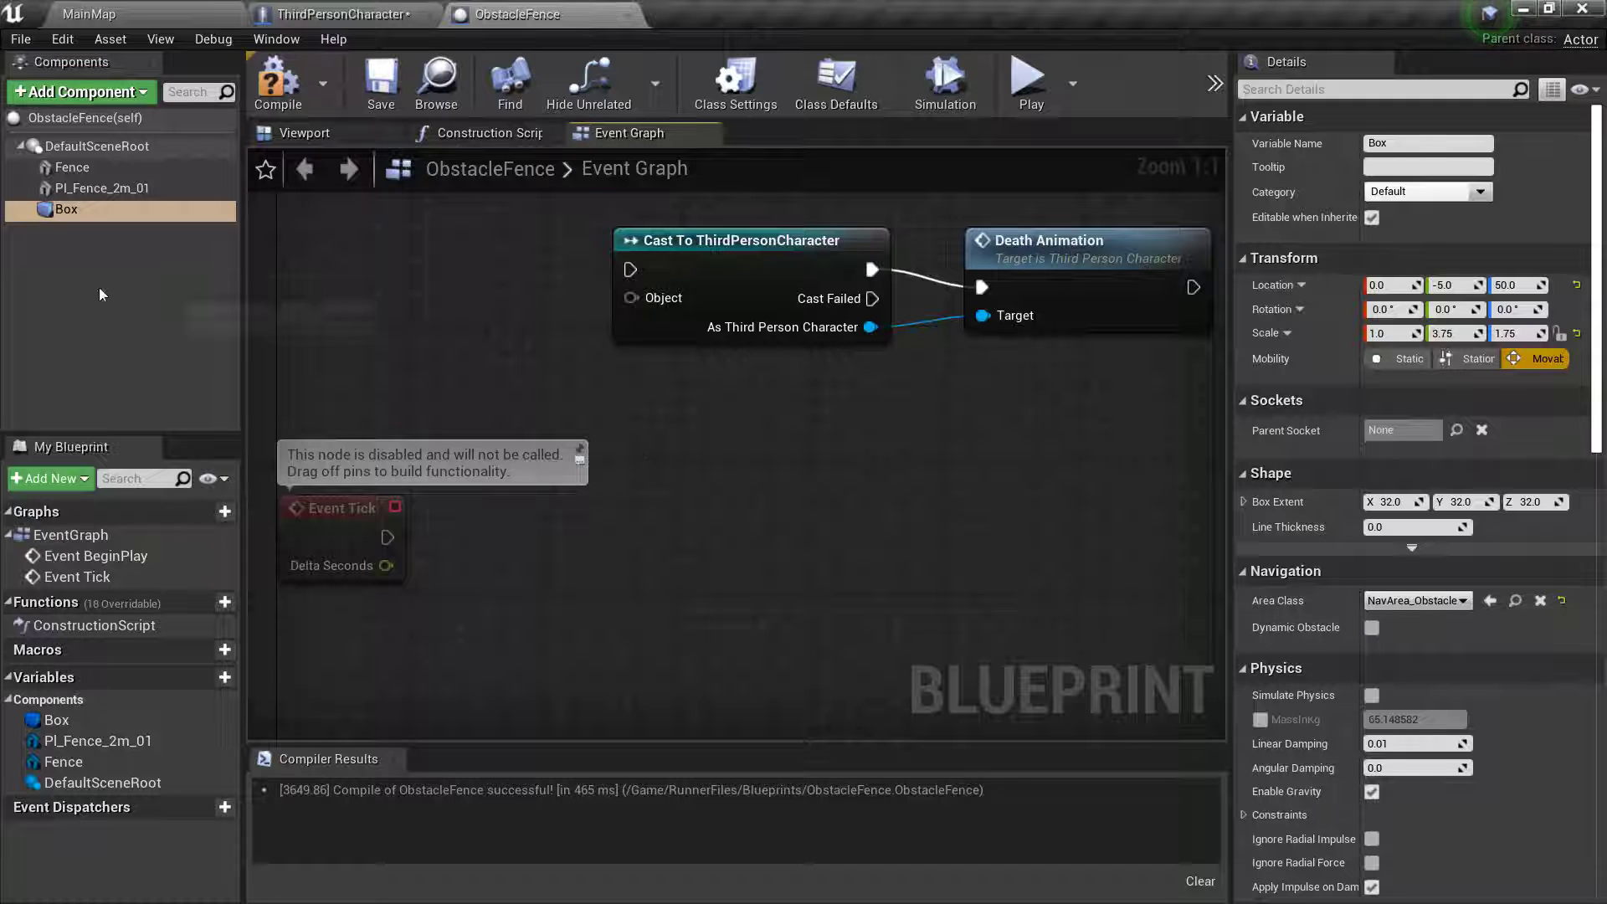
# - Add a Box begin-overlap event, wire it into Cast To ThirdPersonCharacter, then save and compile
pyautogui.moveTo(1602, 343); pyautogui.dragTo(1600, 742)
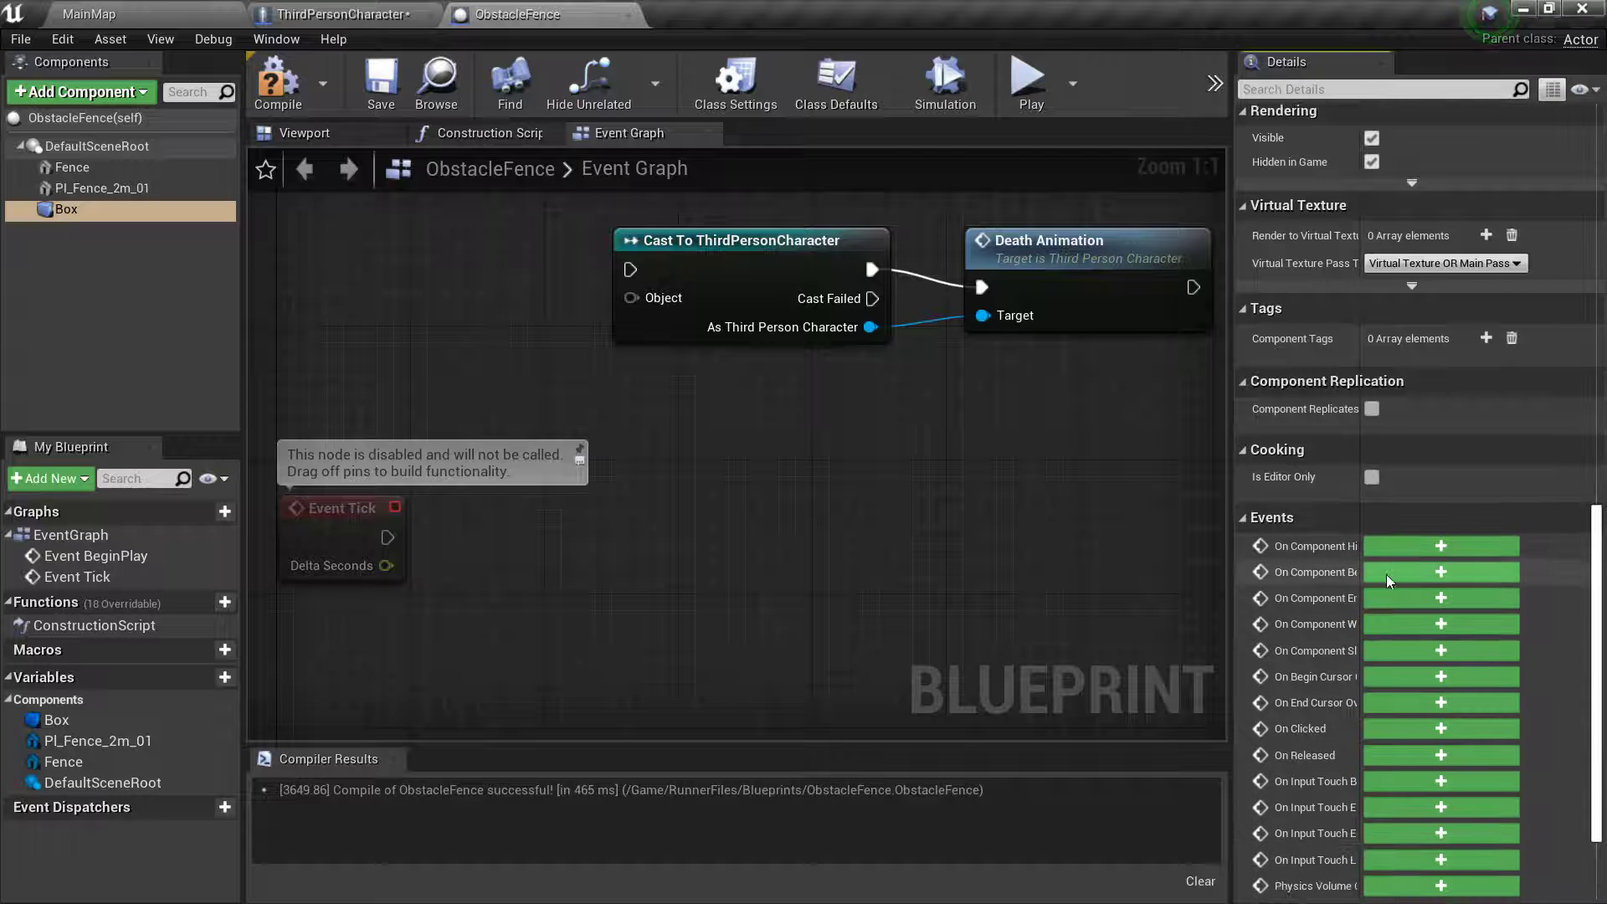
pyautogui.click(1388, 574)
pyautogui.moveTo(941, 283); pyautogui.dragTo(872, 229, button='right')
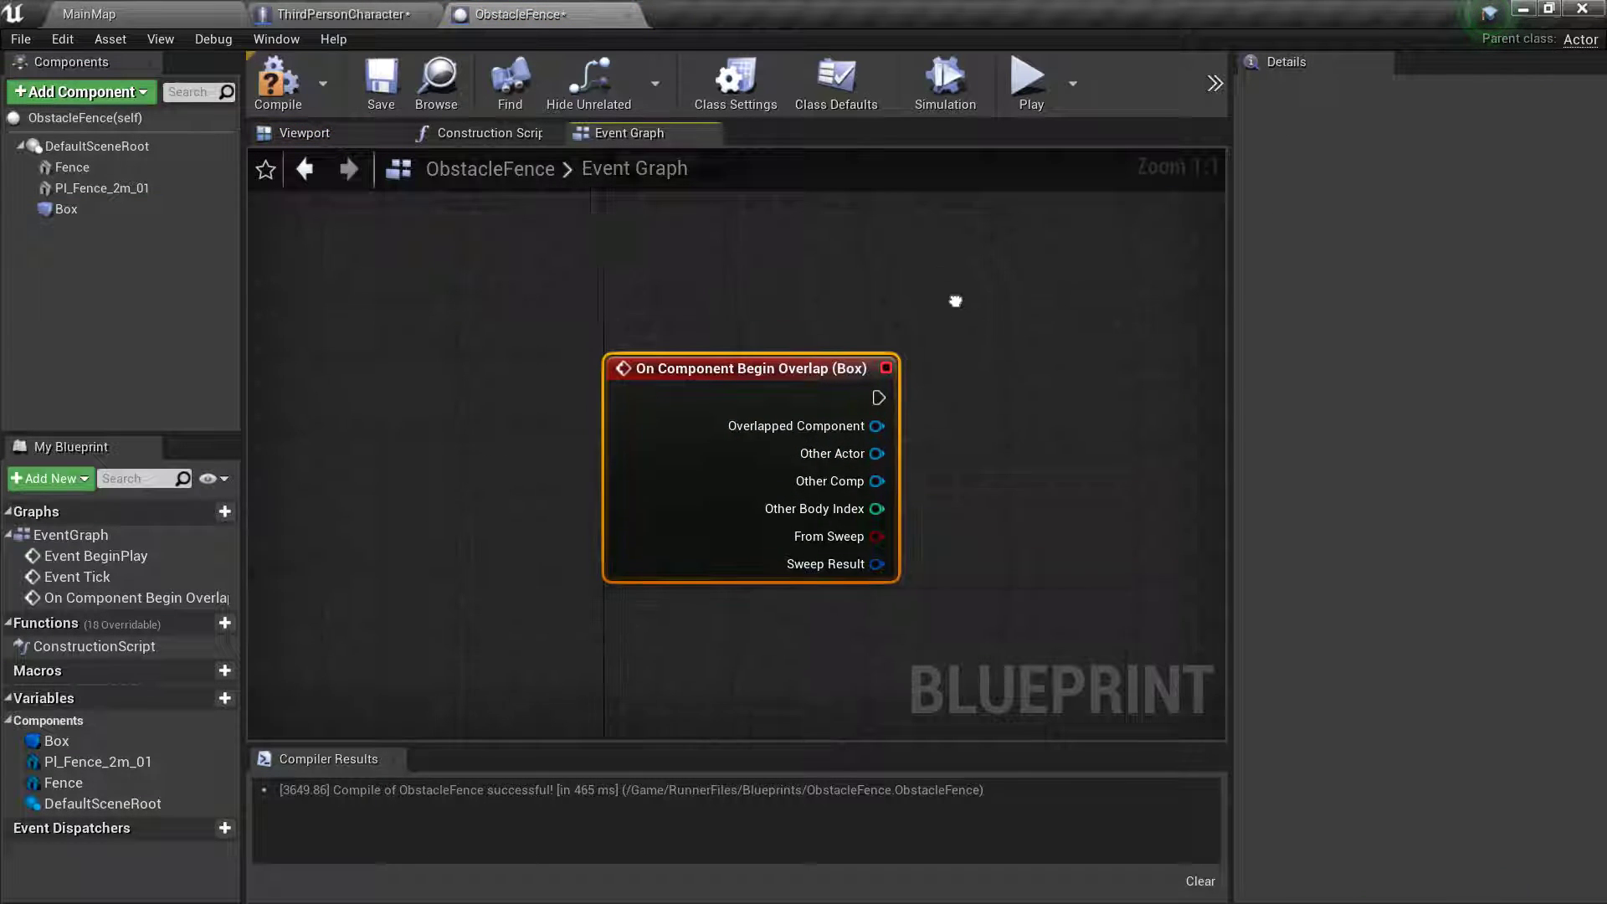
pyautogui.moveTo(730, 296); pyautogui.dragTo(737, 837, button='right')
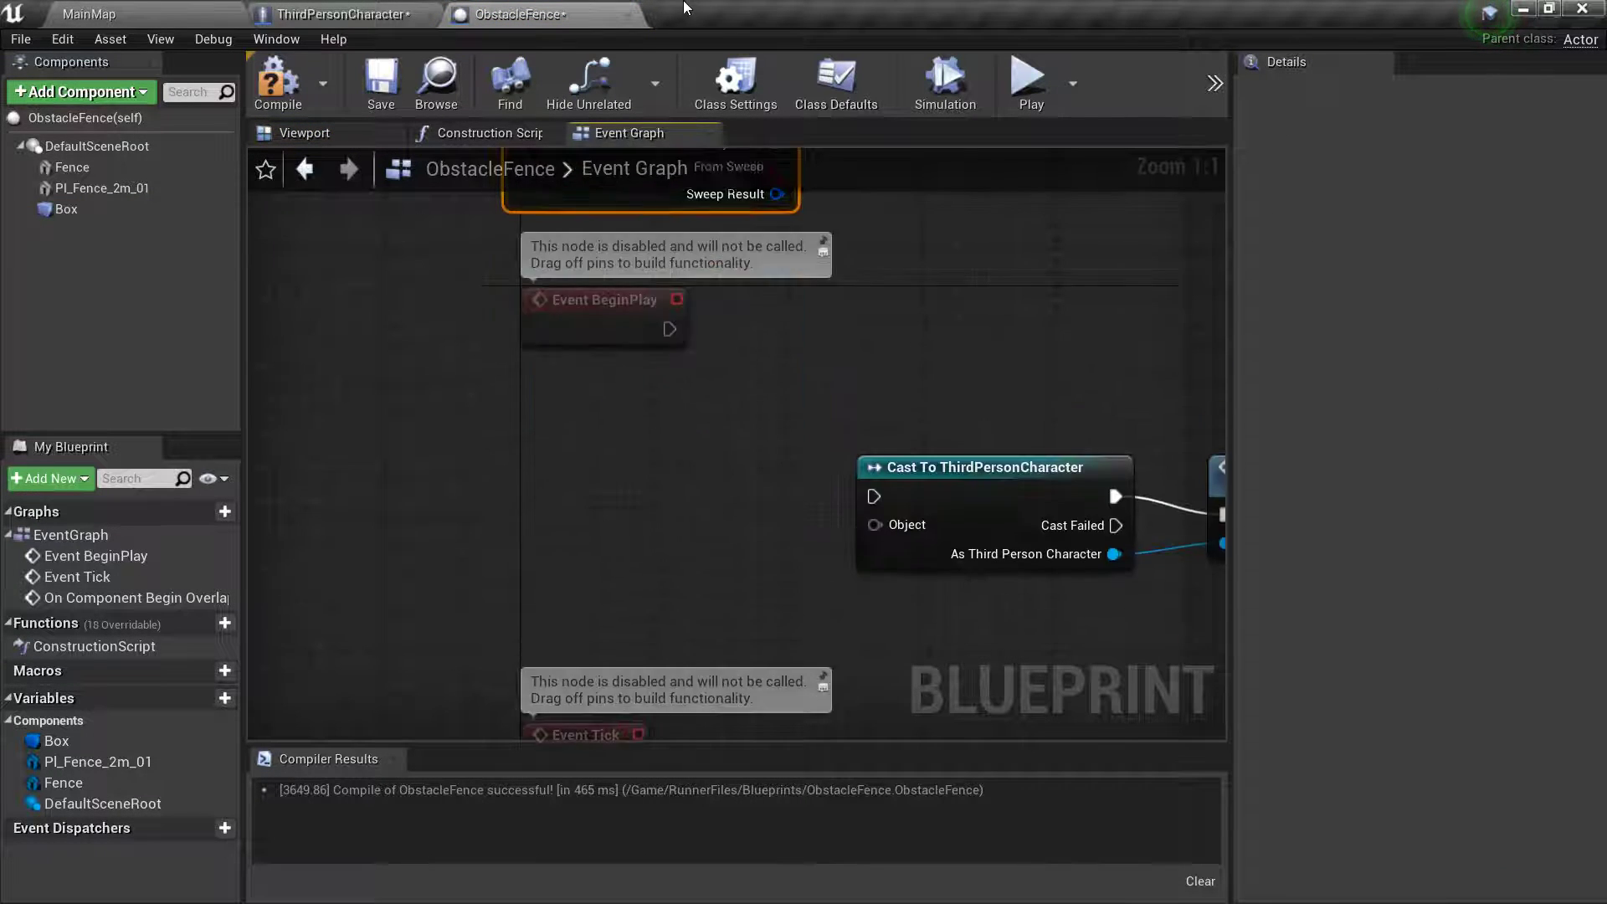
pyautogui.doubleClick(134, 597)
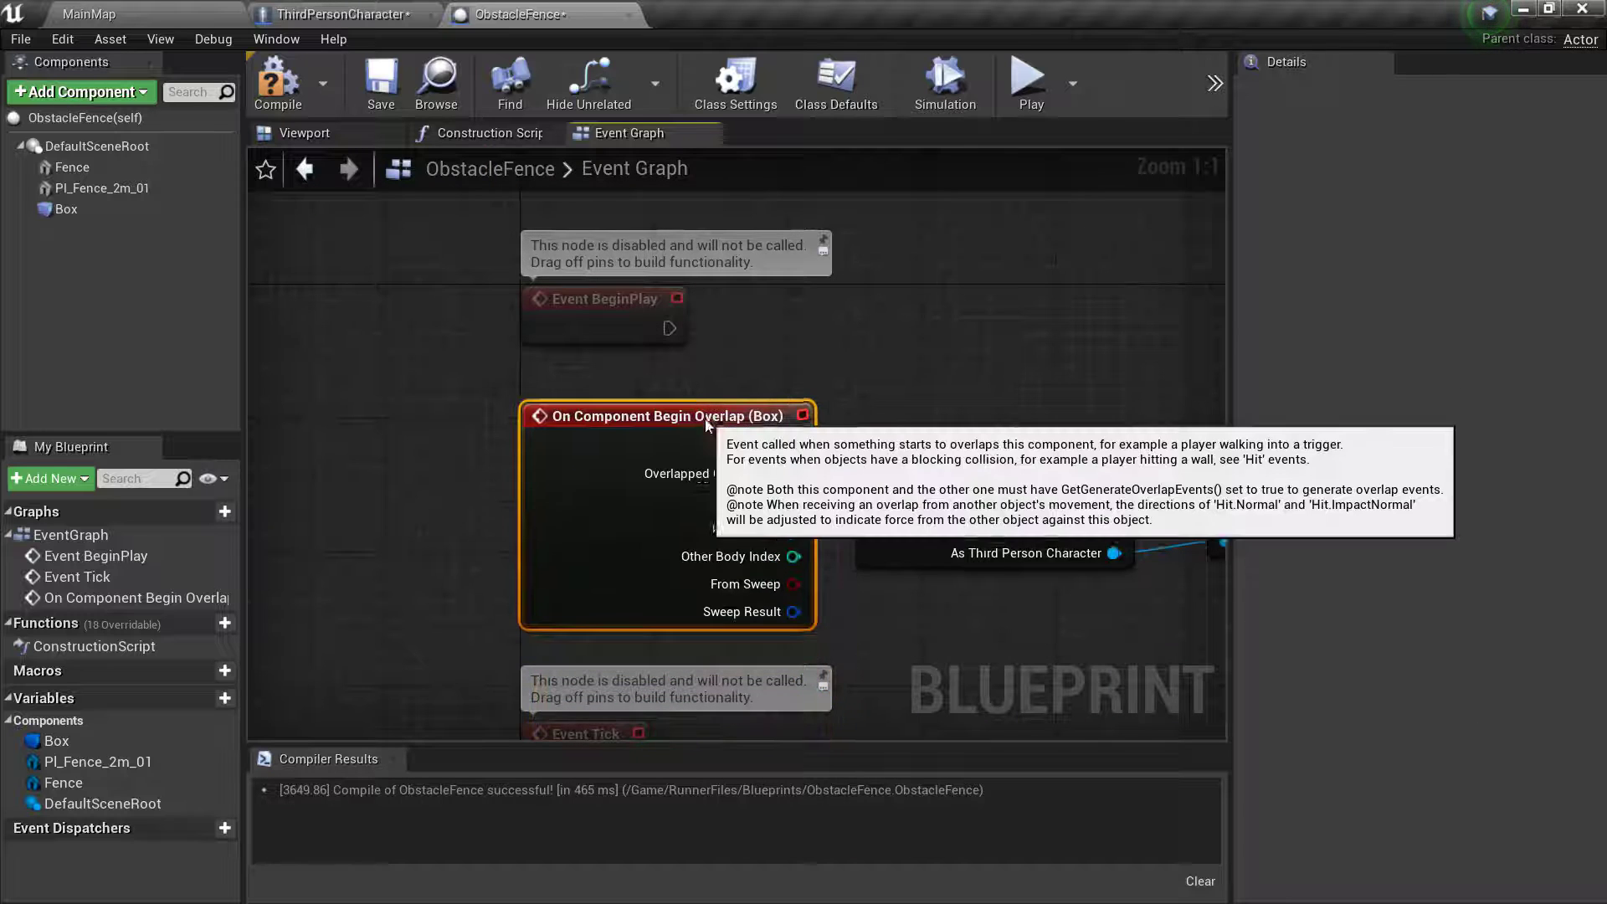
pyautogui.moveTo(795, 446); pyautogui.dragTo(874, 495)
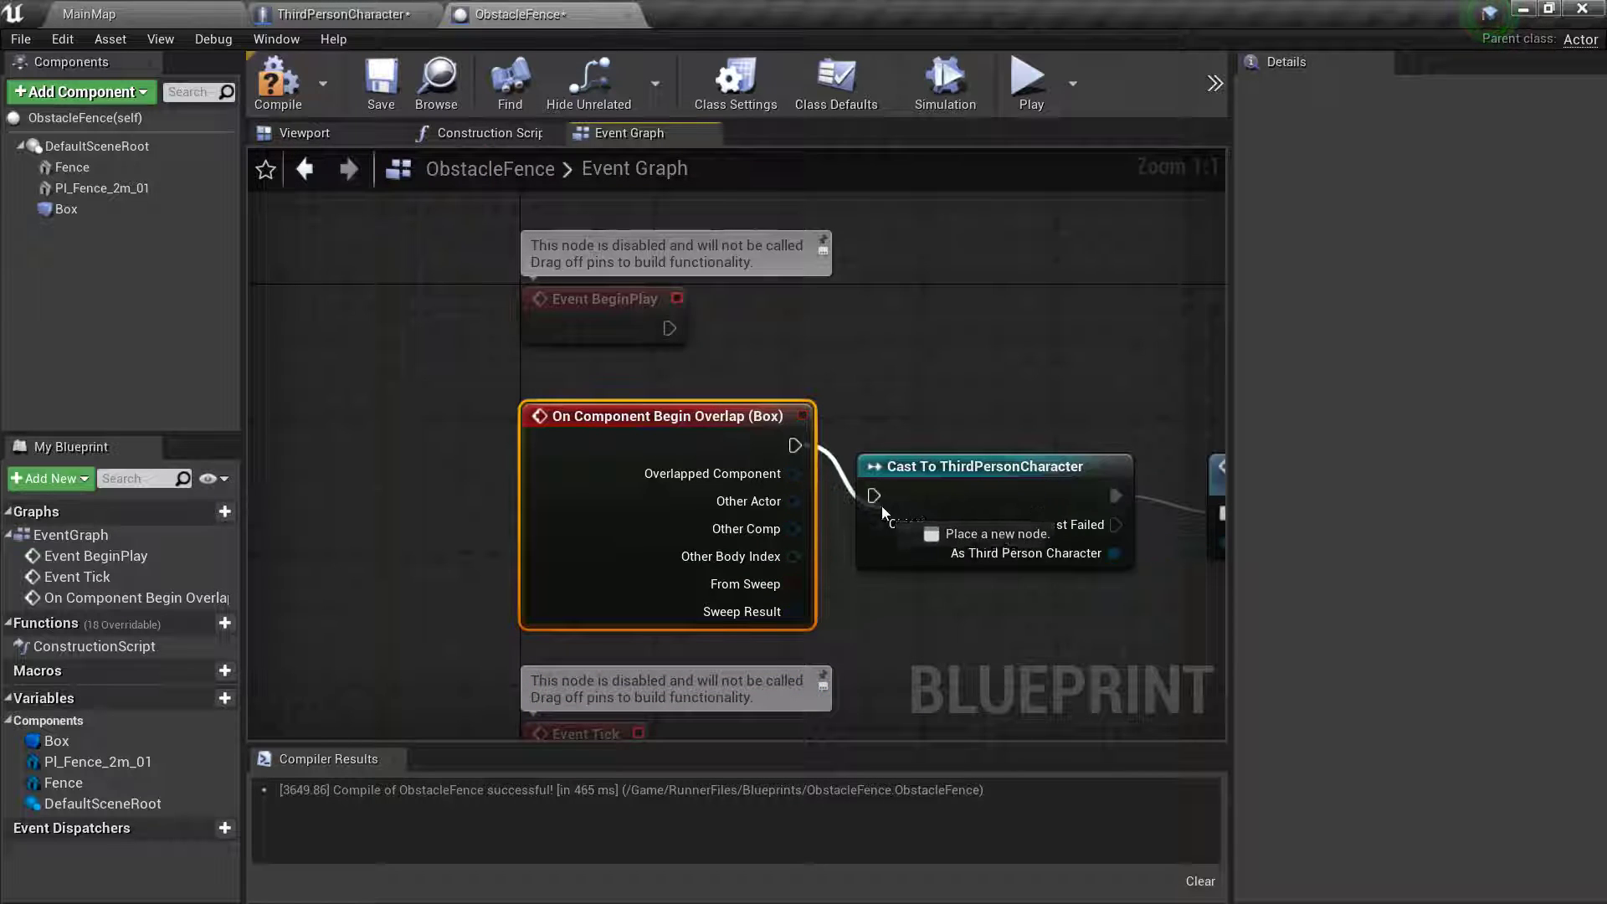
pyautogui.hotkey('ctrl', 's')
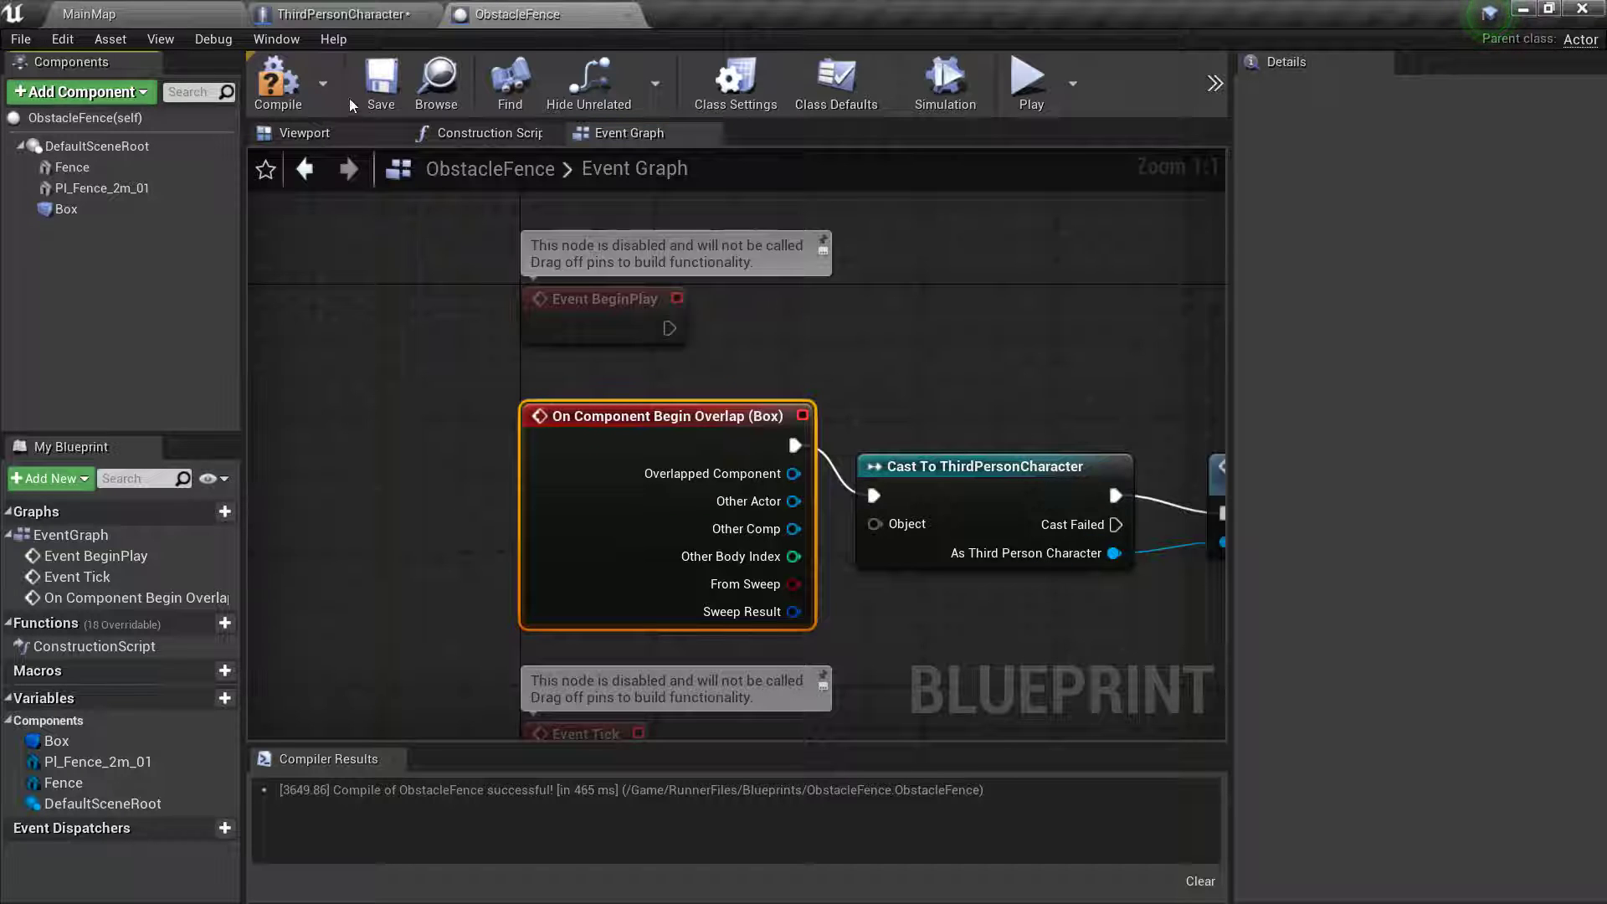
pyautogui.click(277, 83)
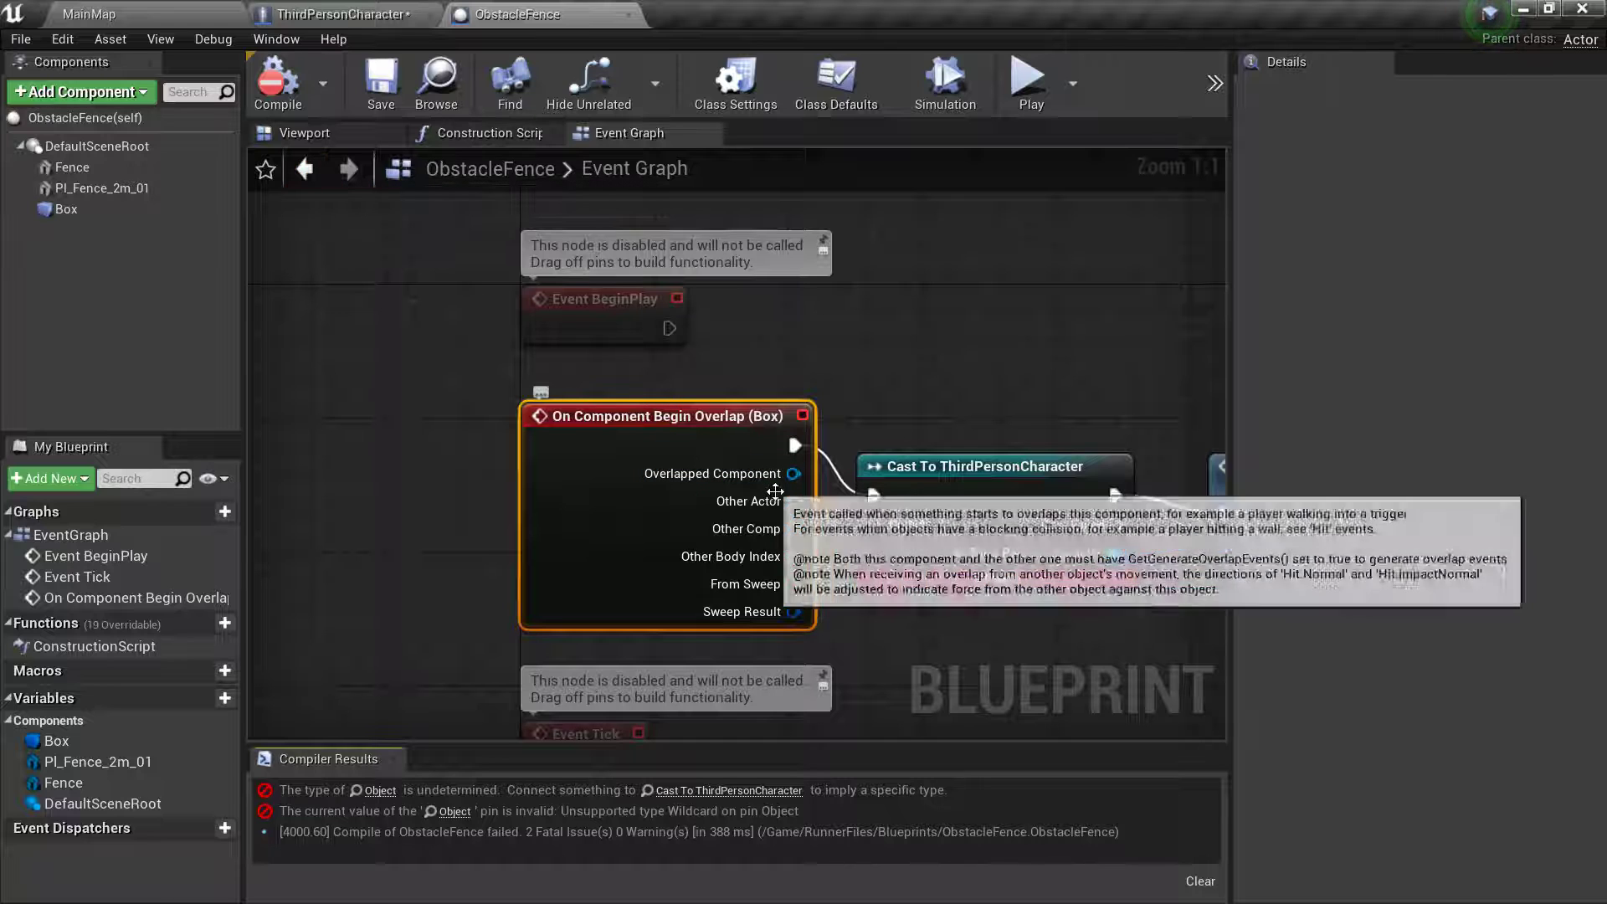
# - Connect the overlap's Other Actor pin to the cast's Object input and recompile
pyautogui.moveTo(793, 501); pyautogui.dragTo(831, 522)
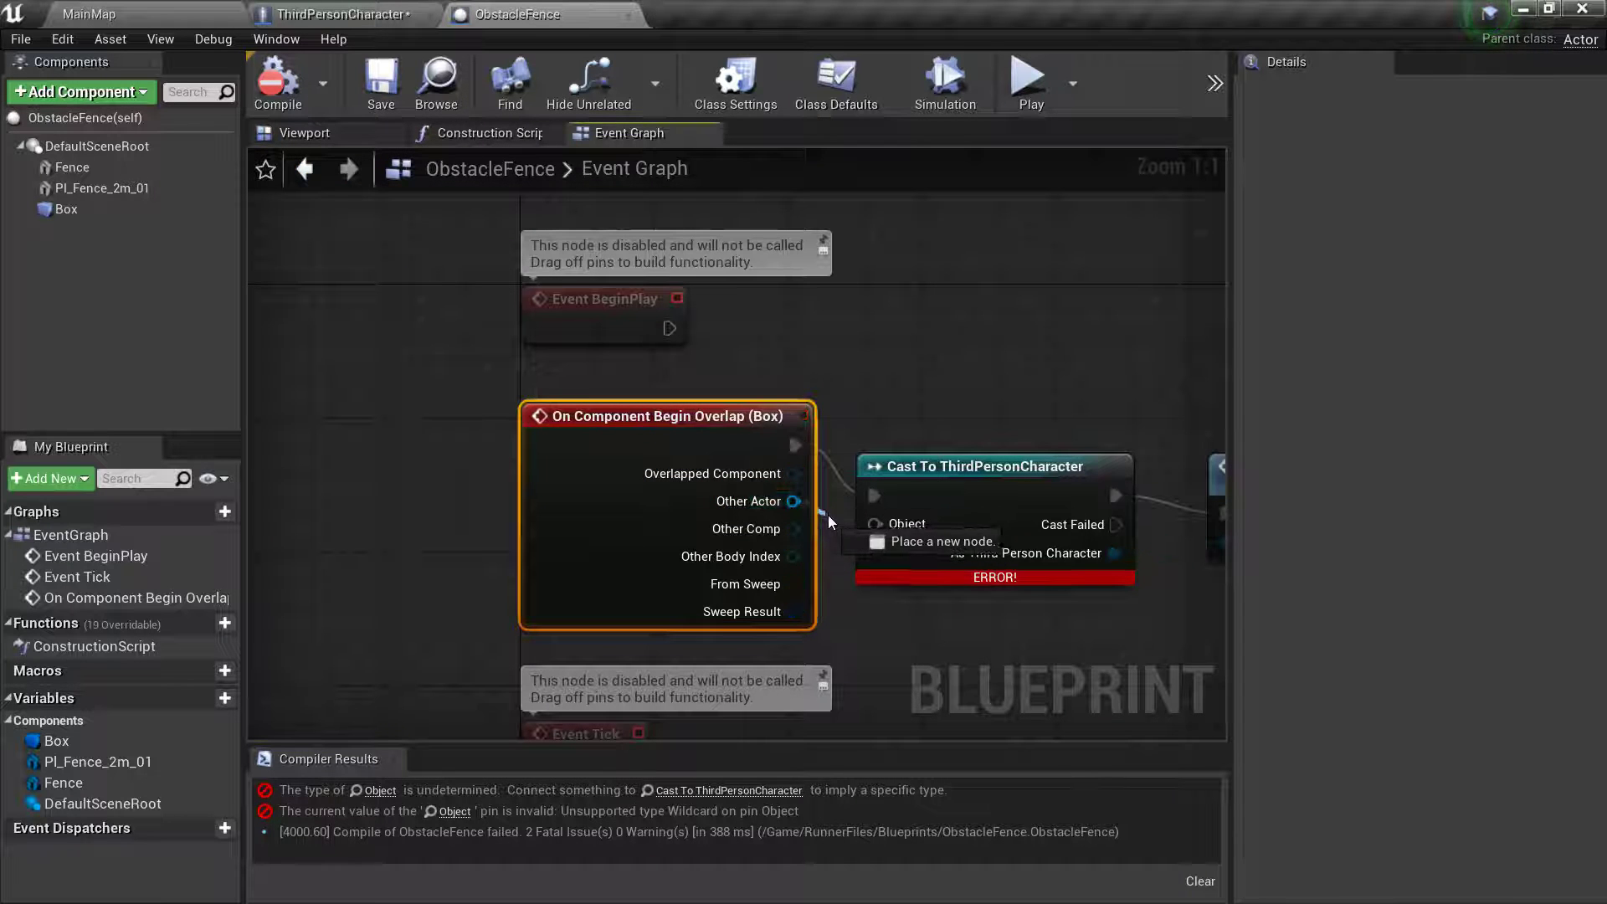
pyautogui.click(779, 502)
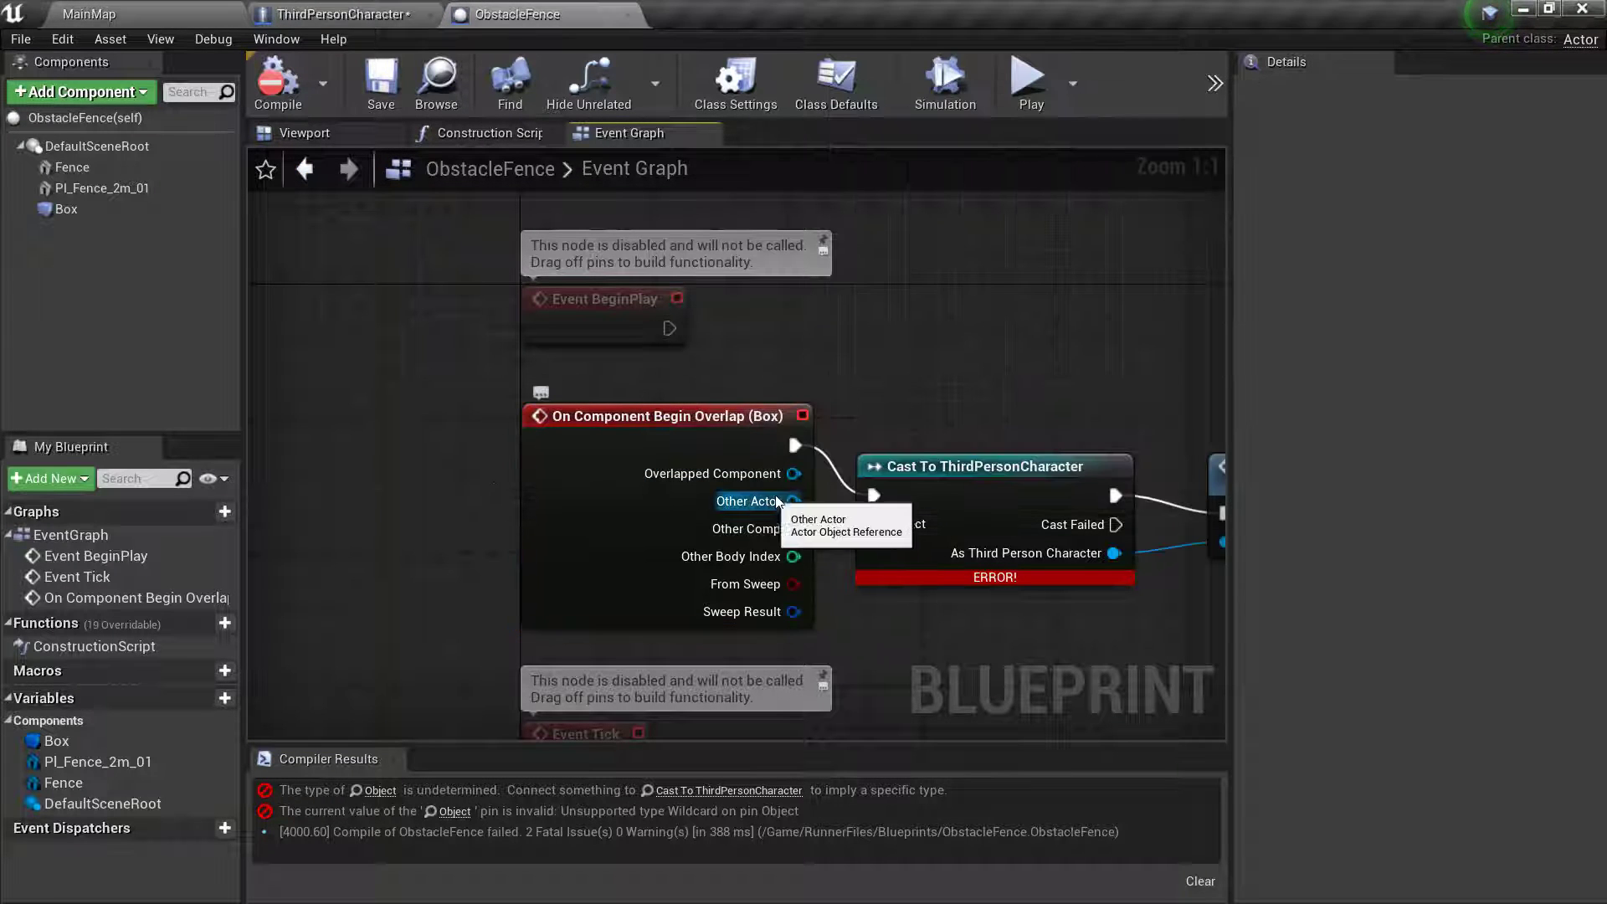
pyautogui.moveTo(778, 501); pyautogui.dragTo(875, 525)
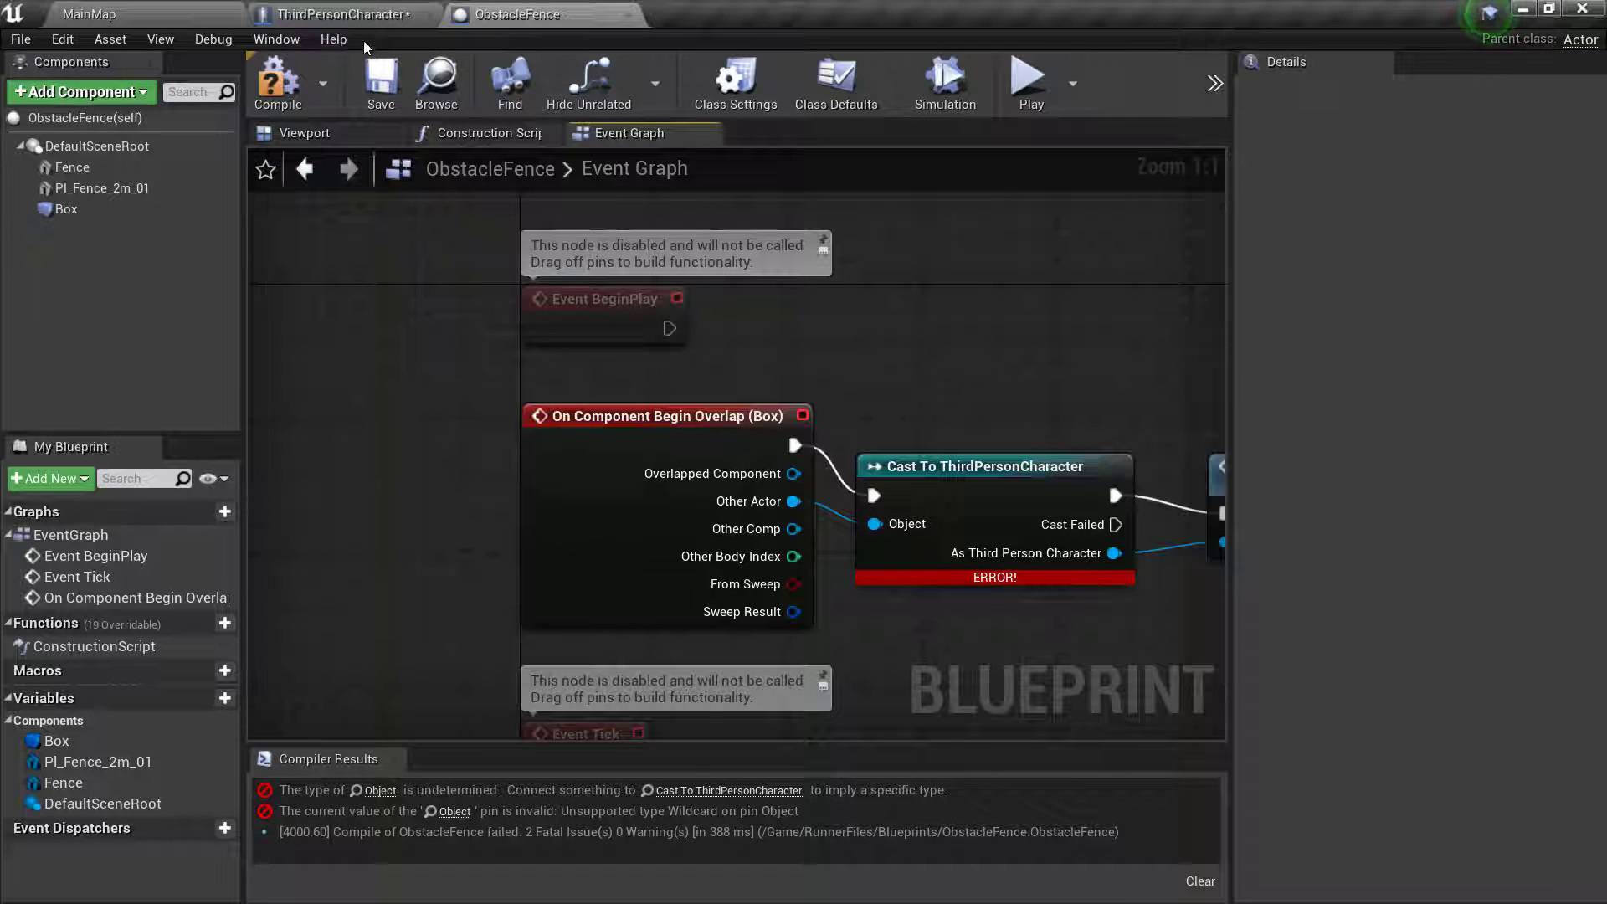
pyautogui.click(278, 80)
pyautogui.click(165, 9)
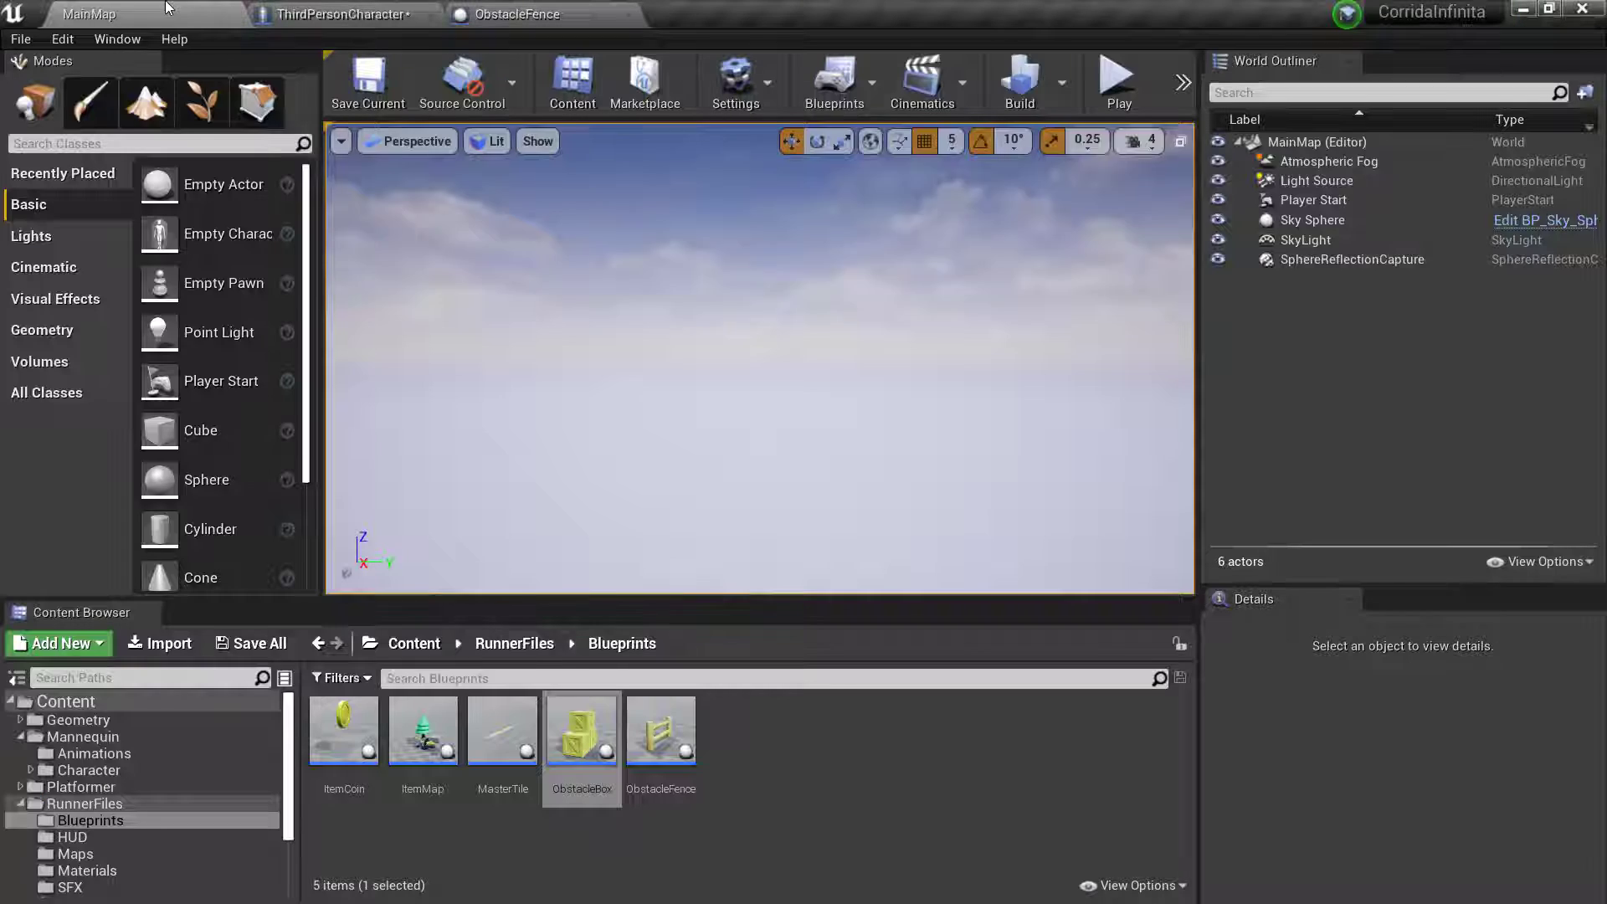
pyautogui.click(1103, 67)
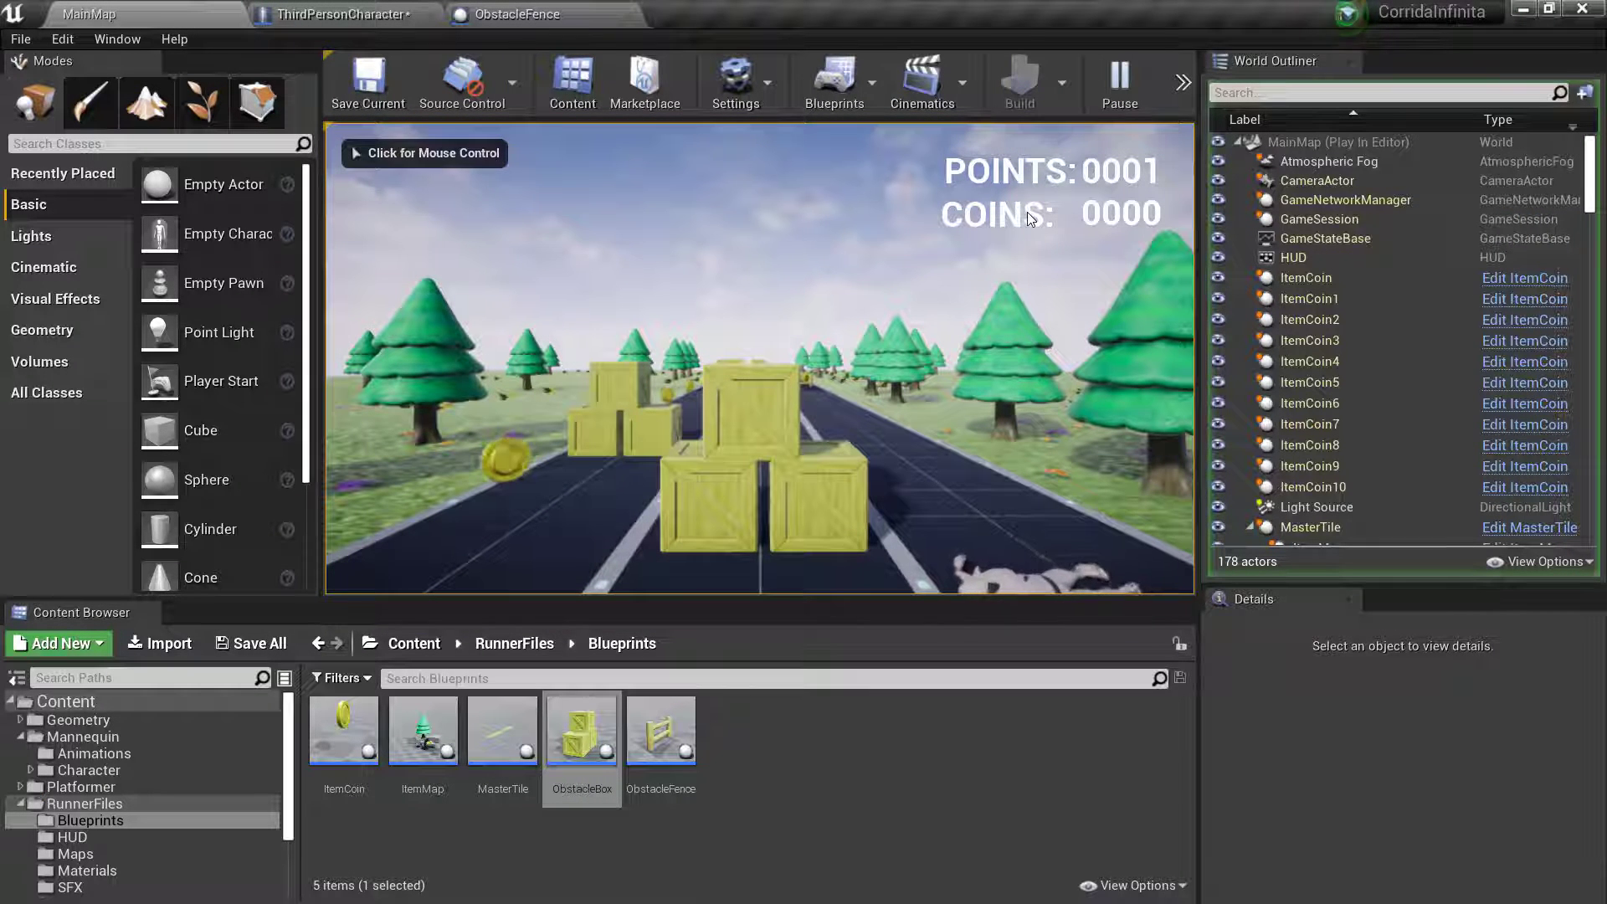
pyautogui.click(1118, 88)
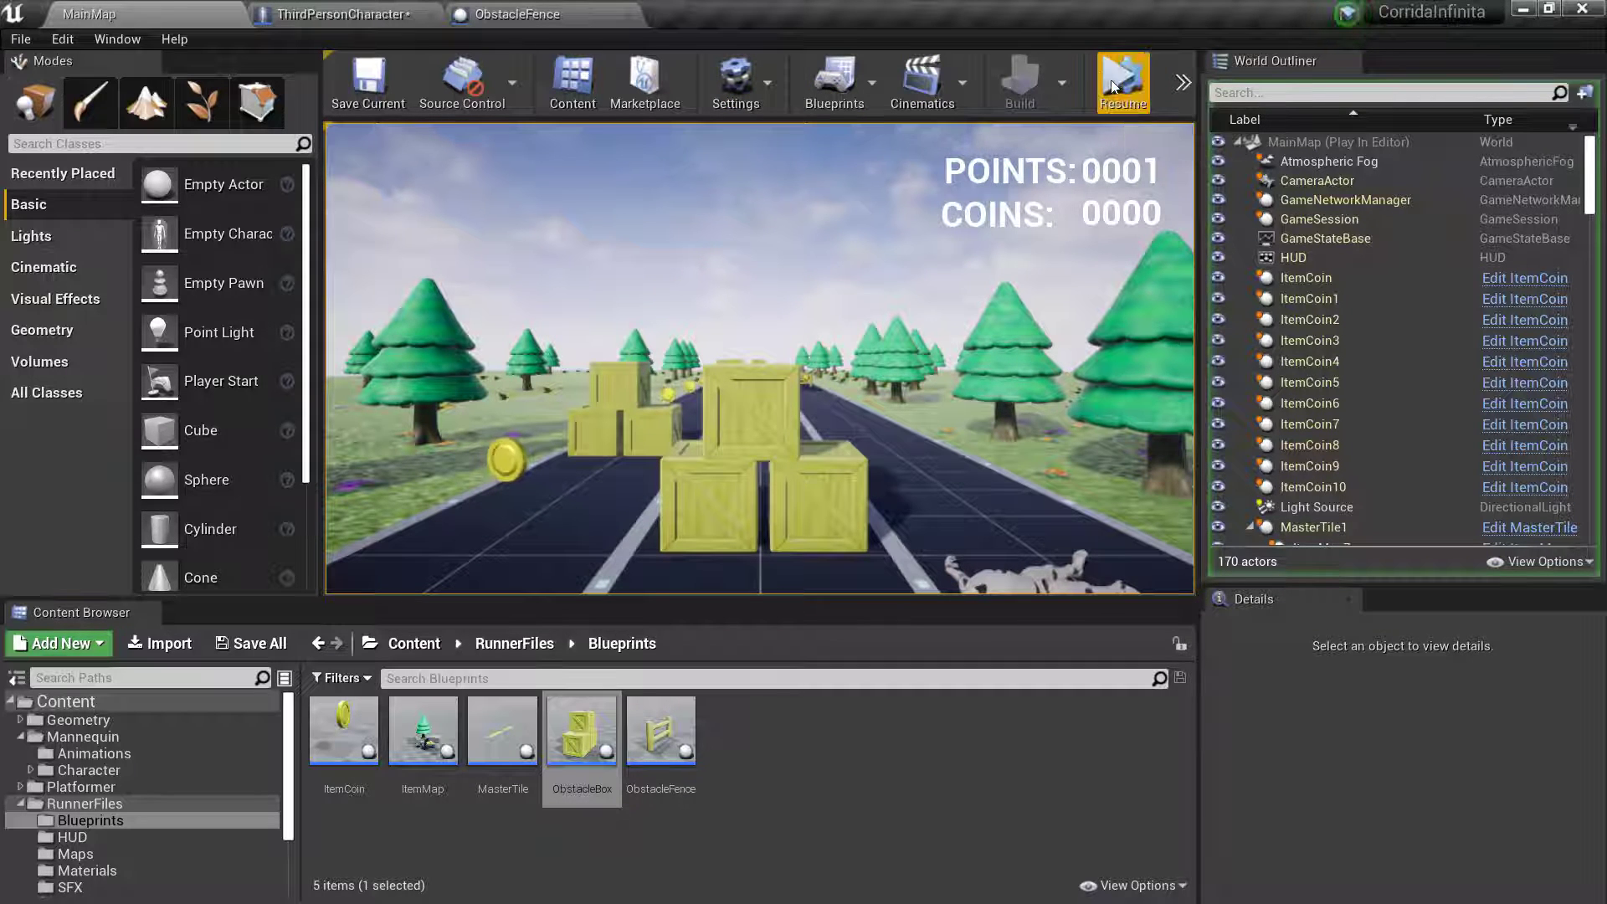
pyautogui.click(1111, 84)
pyautogui.press('Escape')
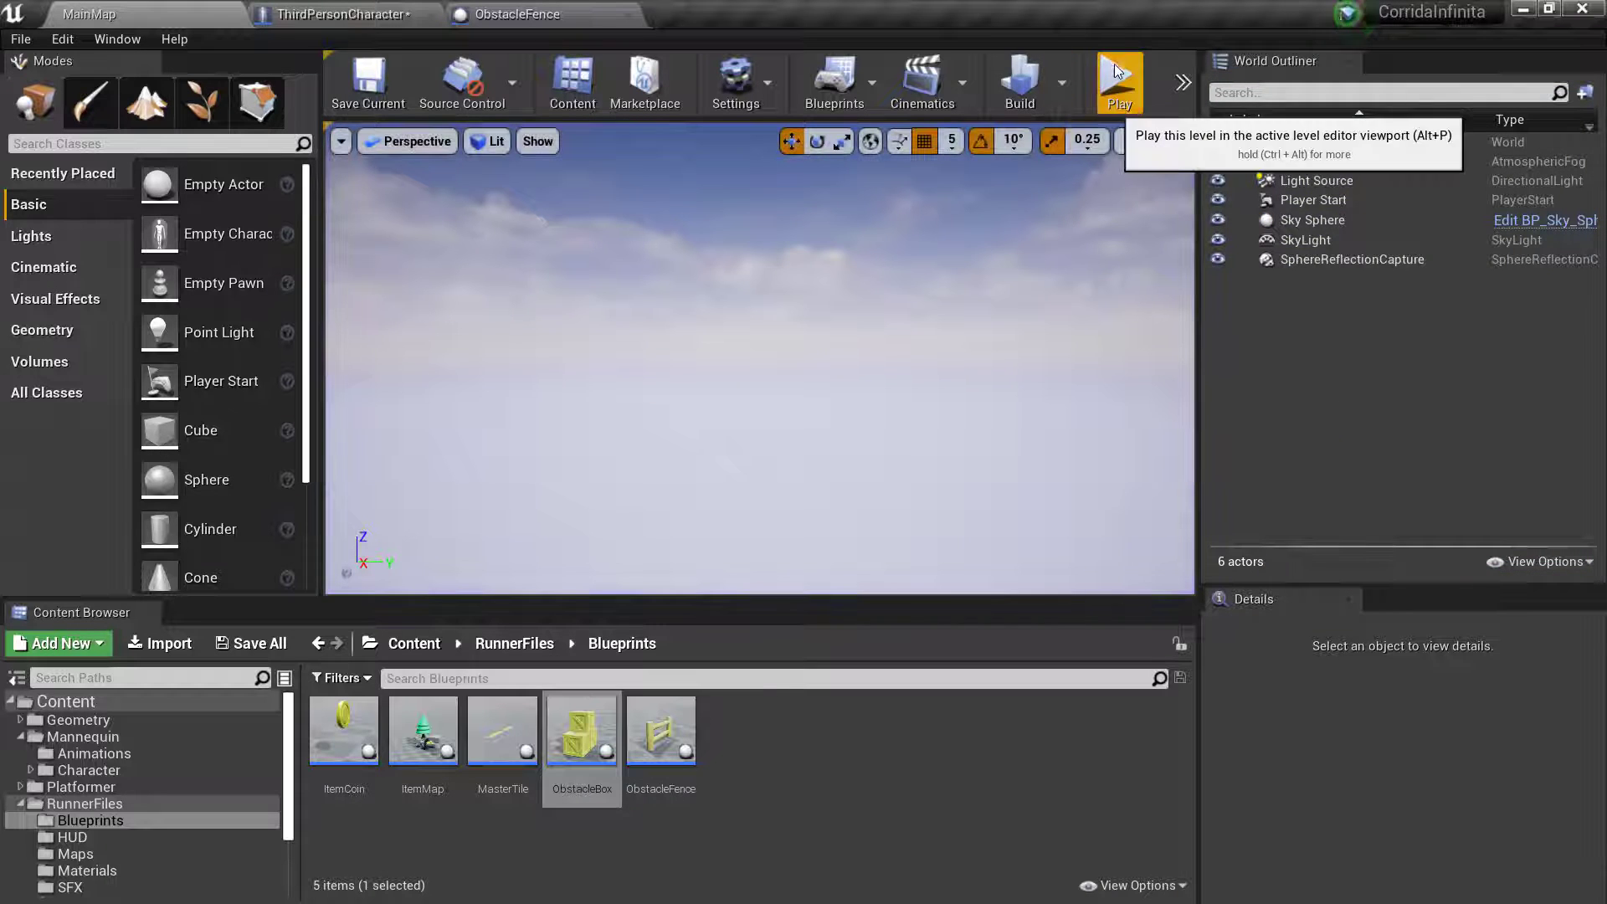
pyautogui.click(1113, 67)
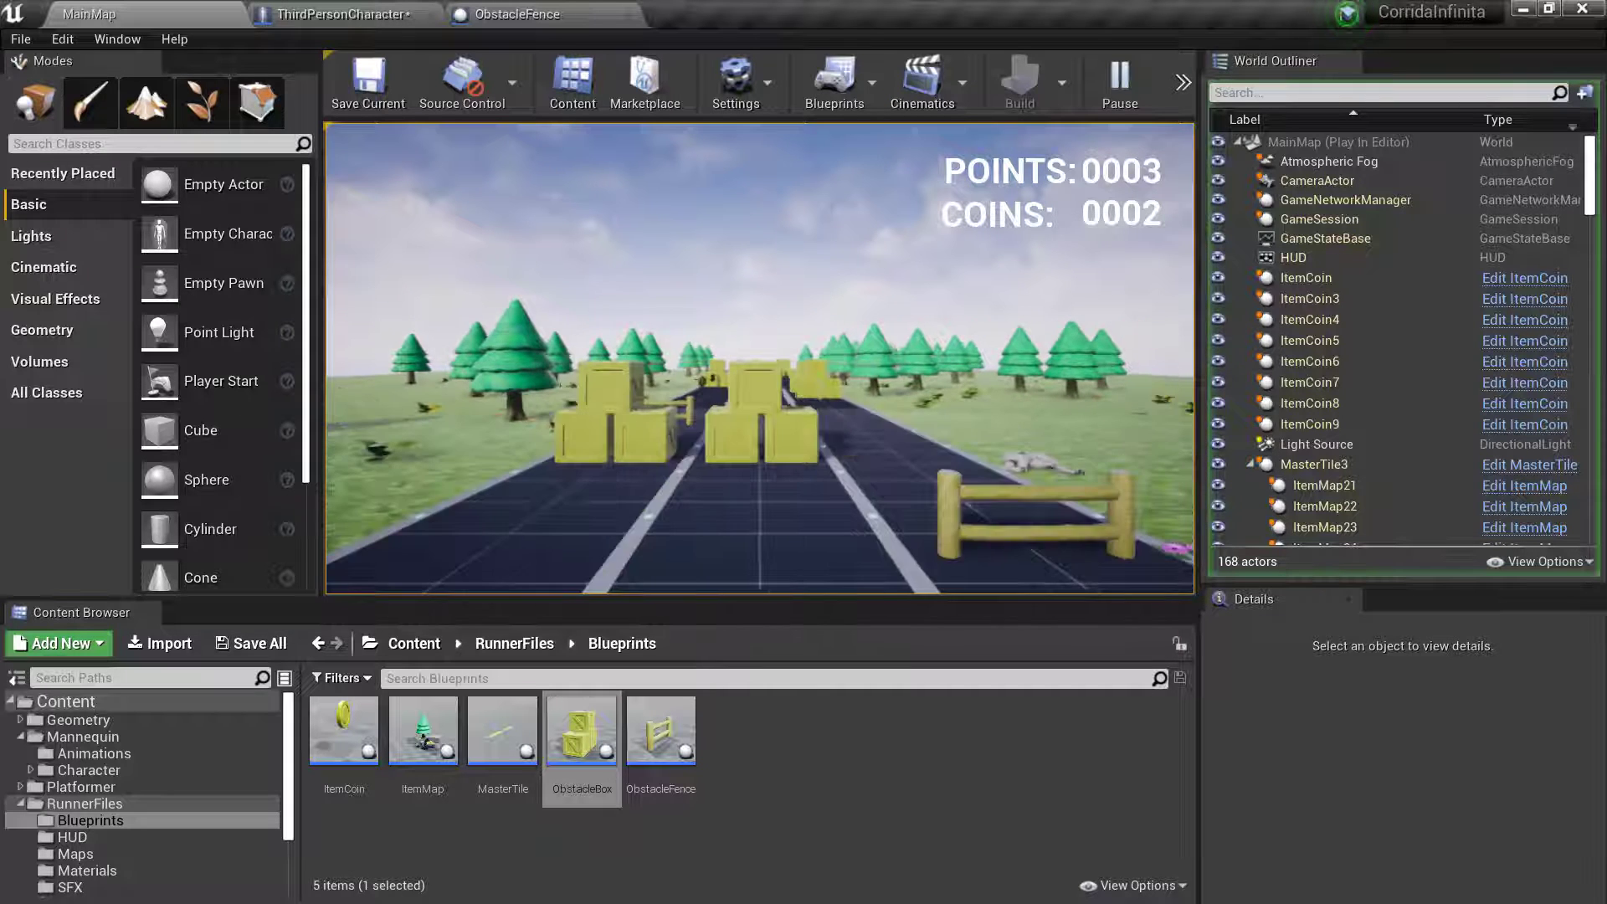
pyautogui.press('Escape')
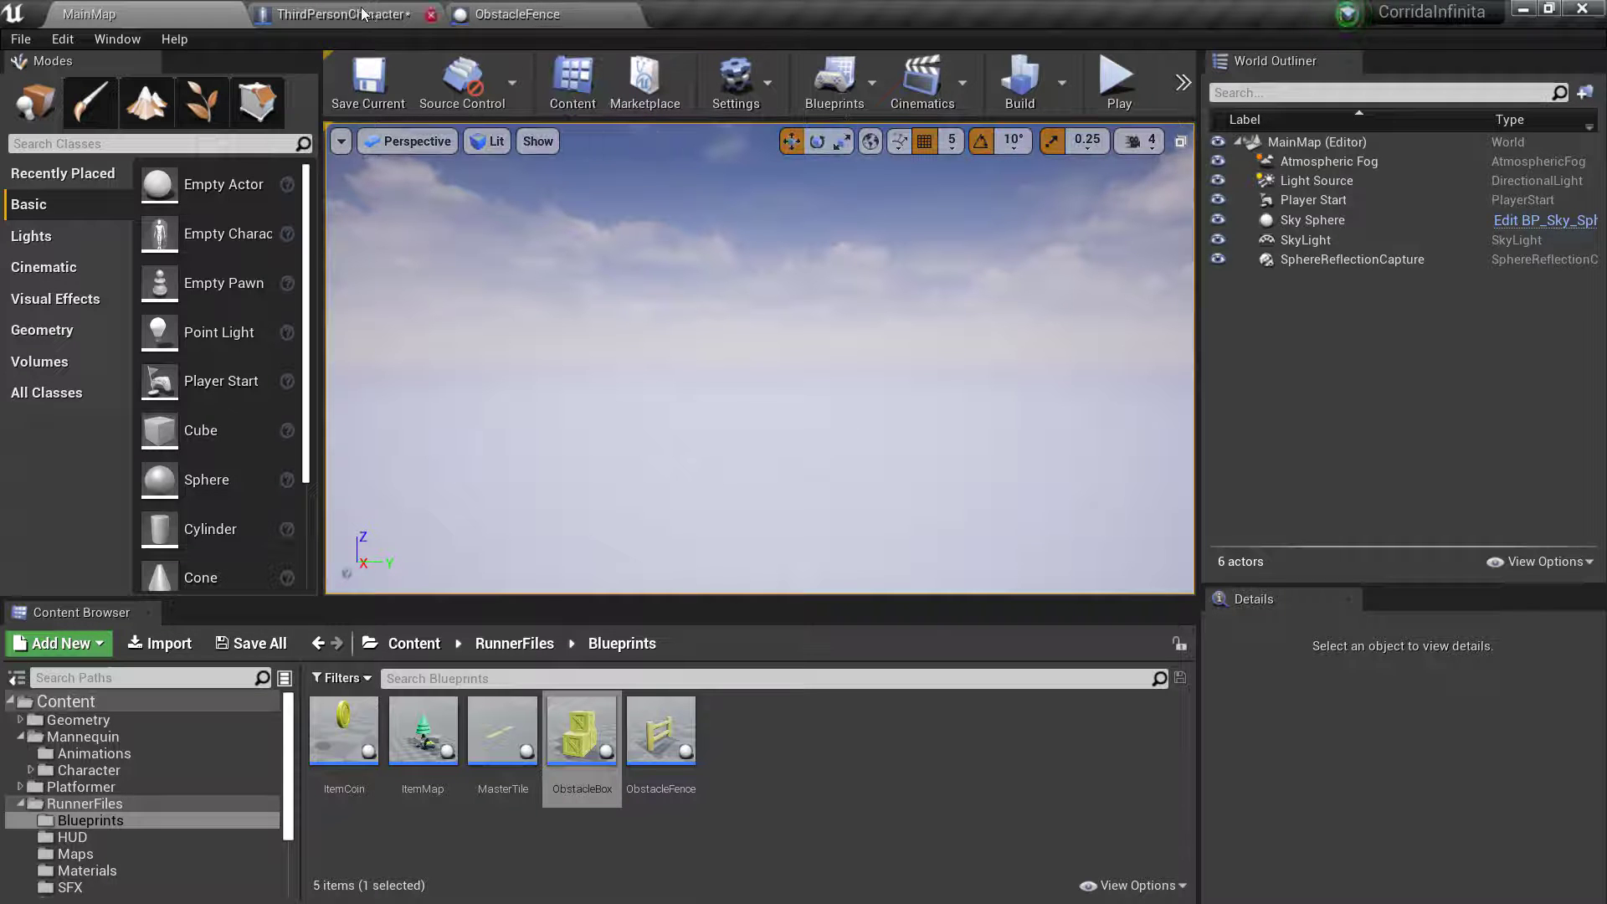
# - Give the ThirdPersonCharacter's Mesh the Ragdoll collision preset and launch a playtest
pyautogui.click(360, 12)
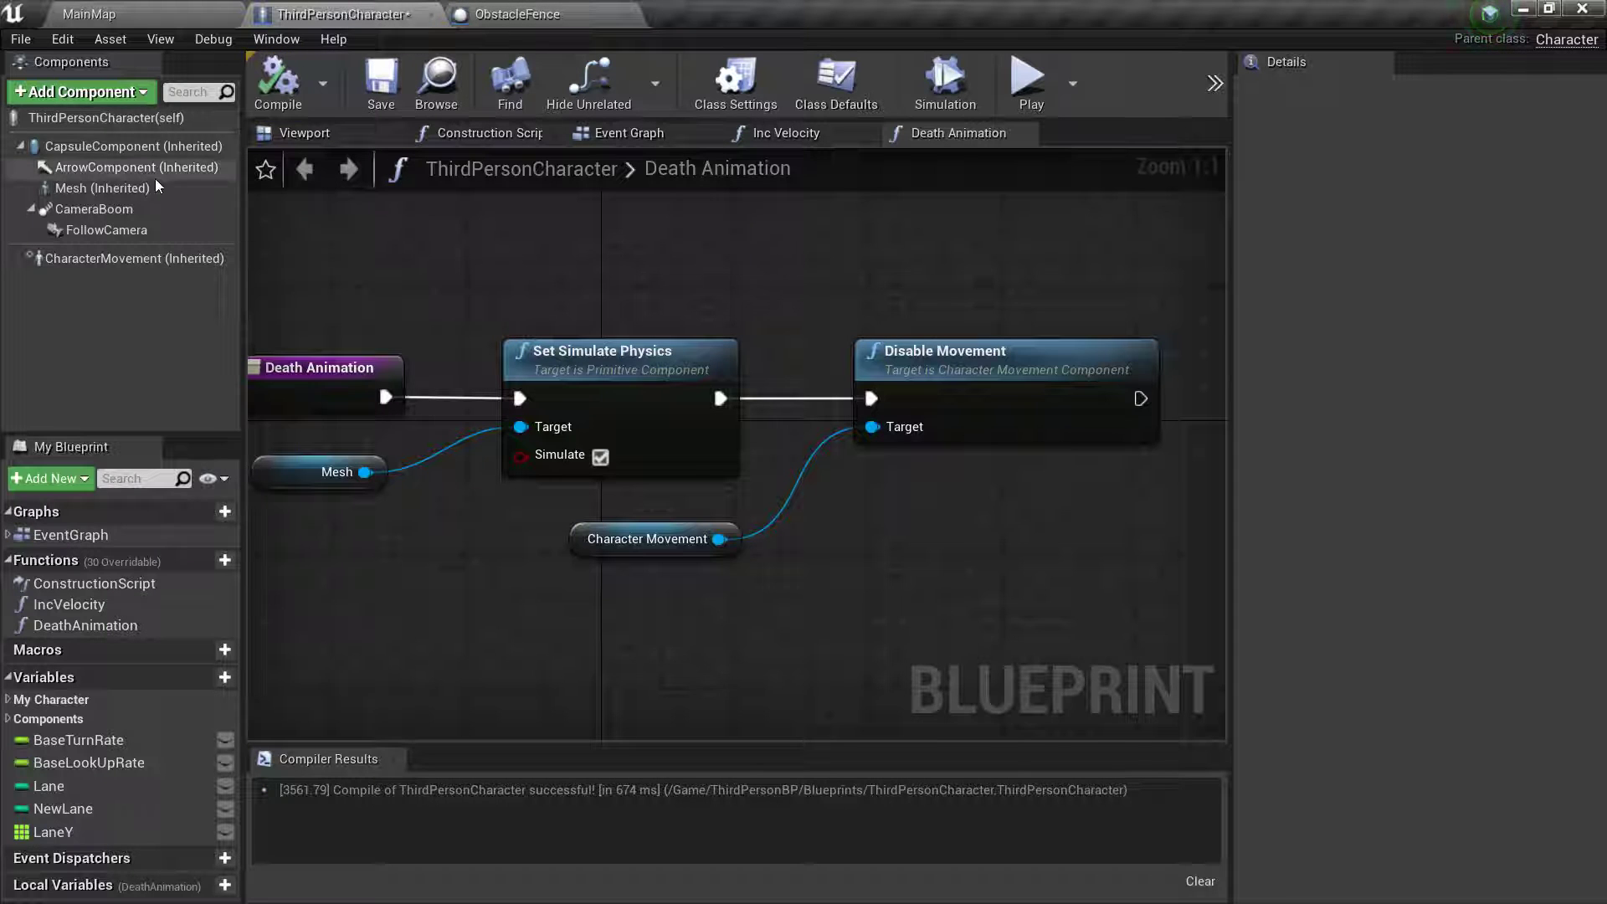
pyautogui.click(129, 191)
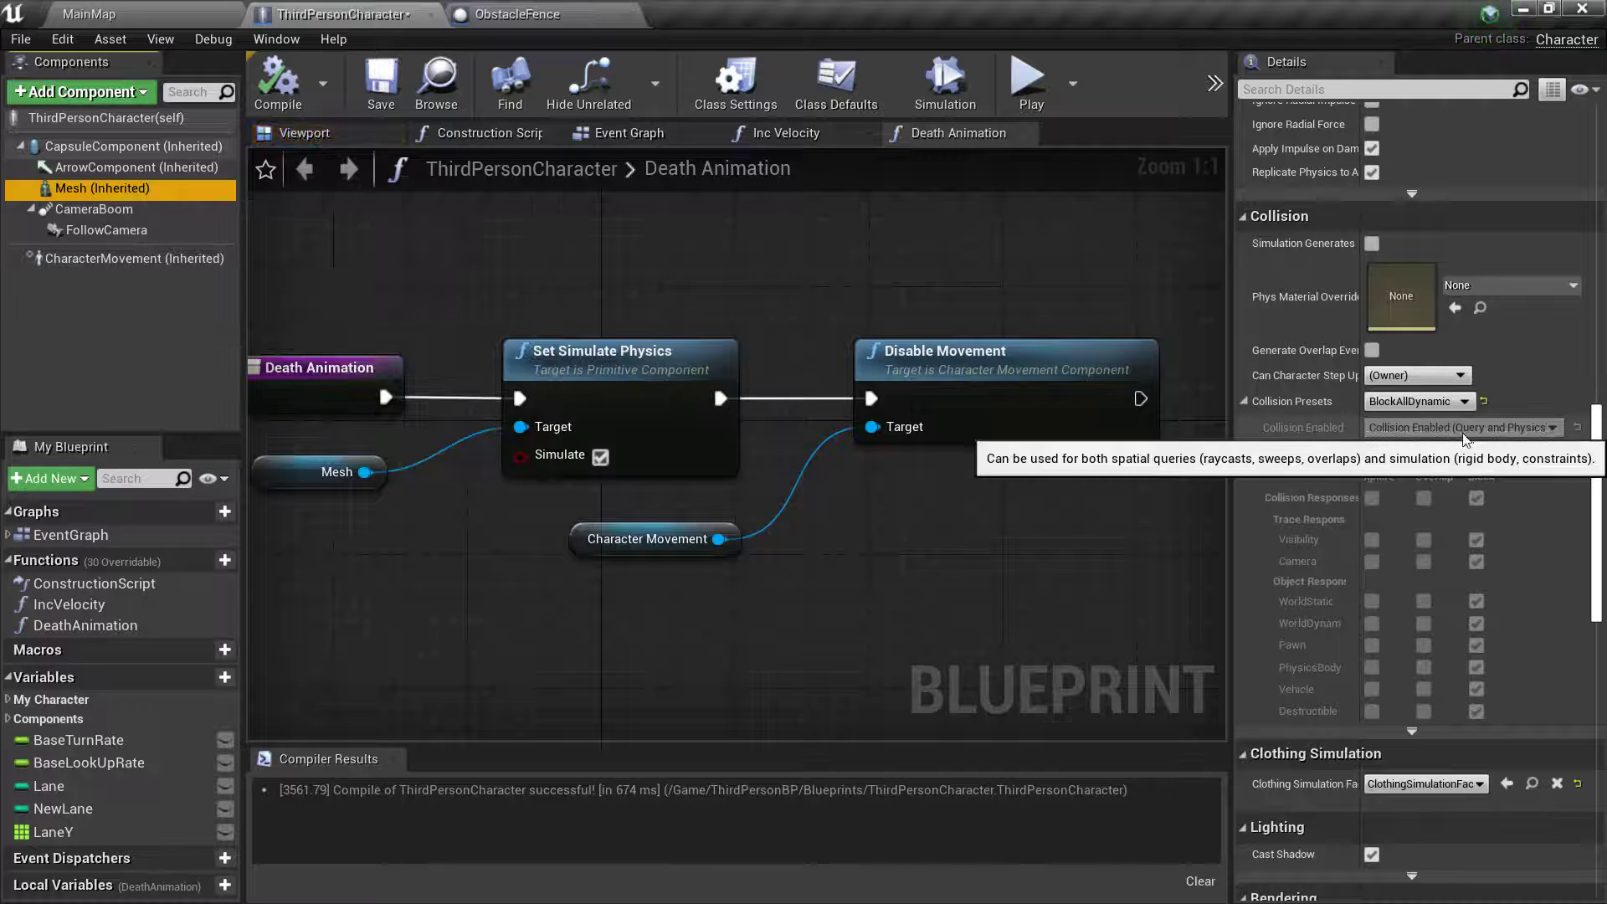
pyautogui.click(1387, 403)
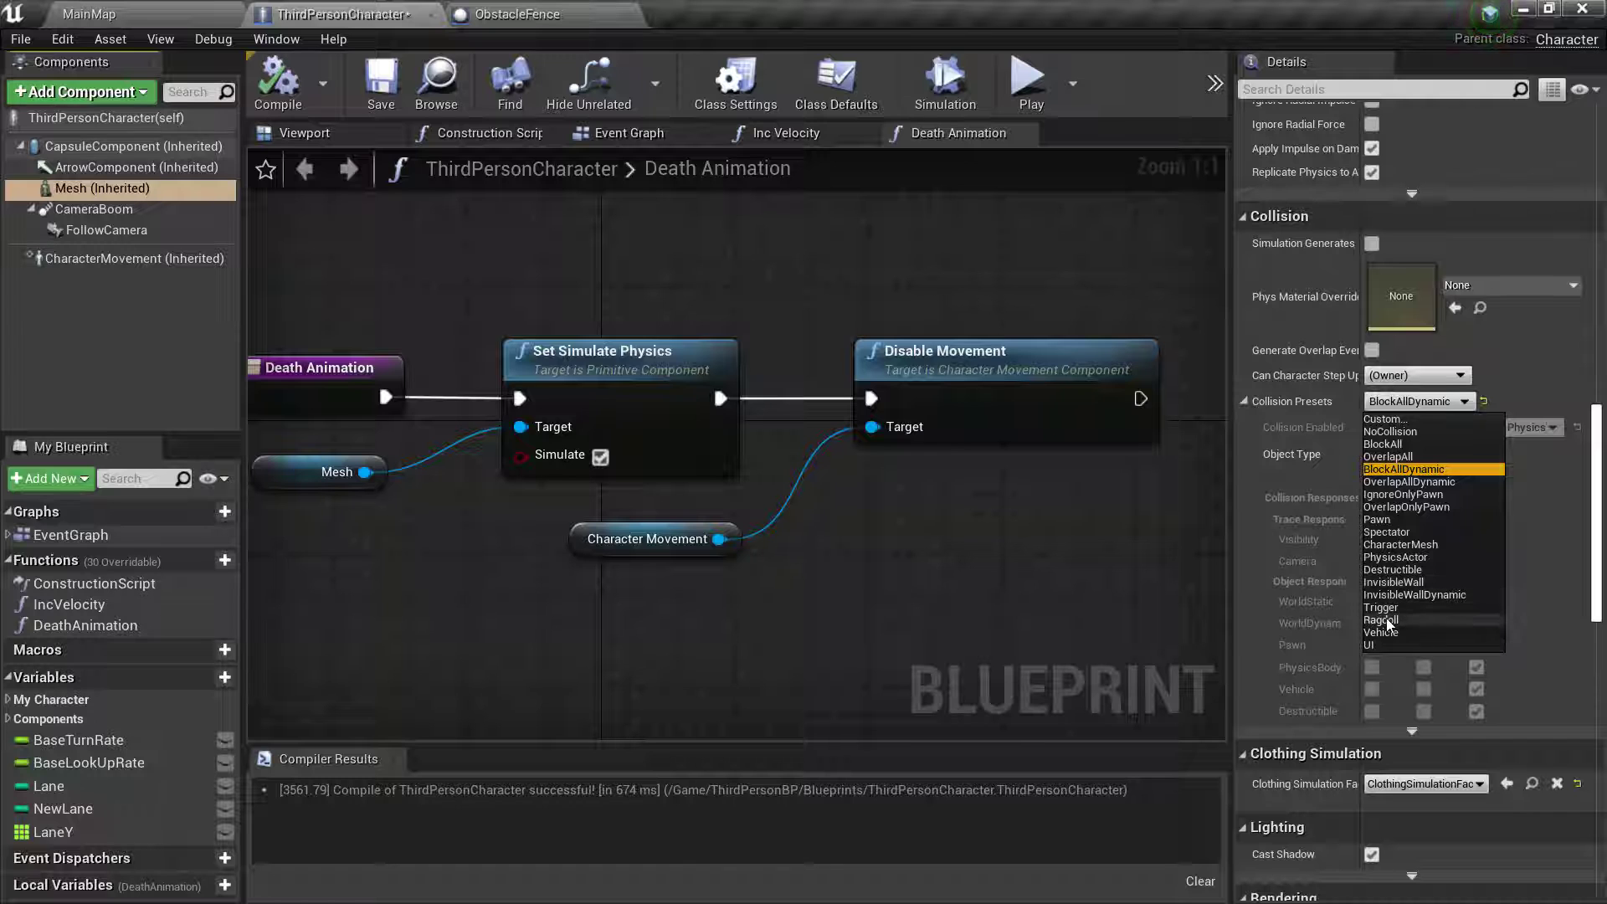
pyautogui.click(1383, 620)
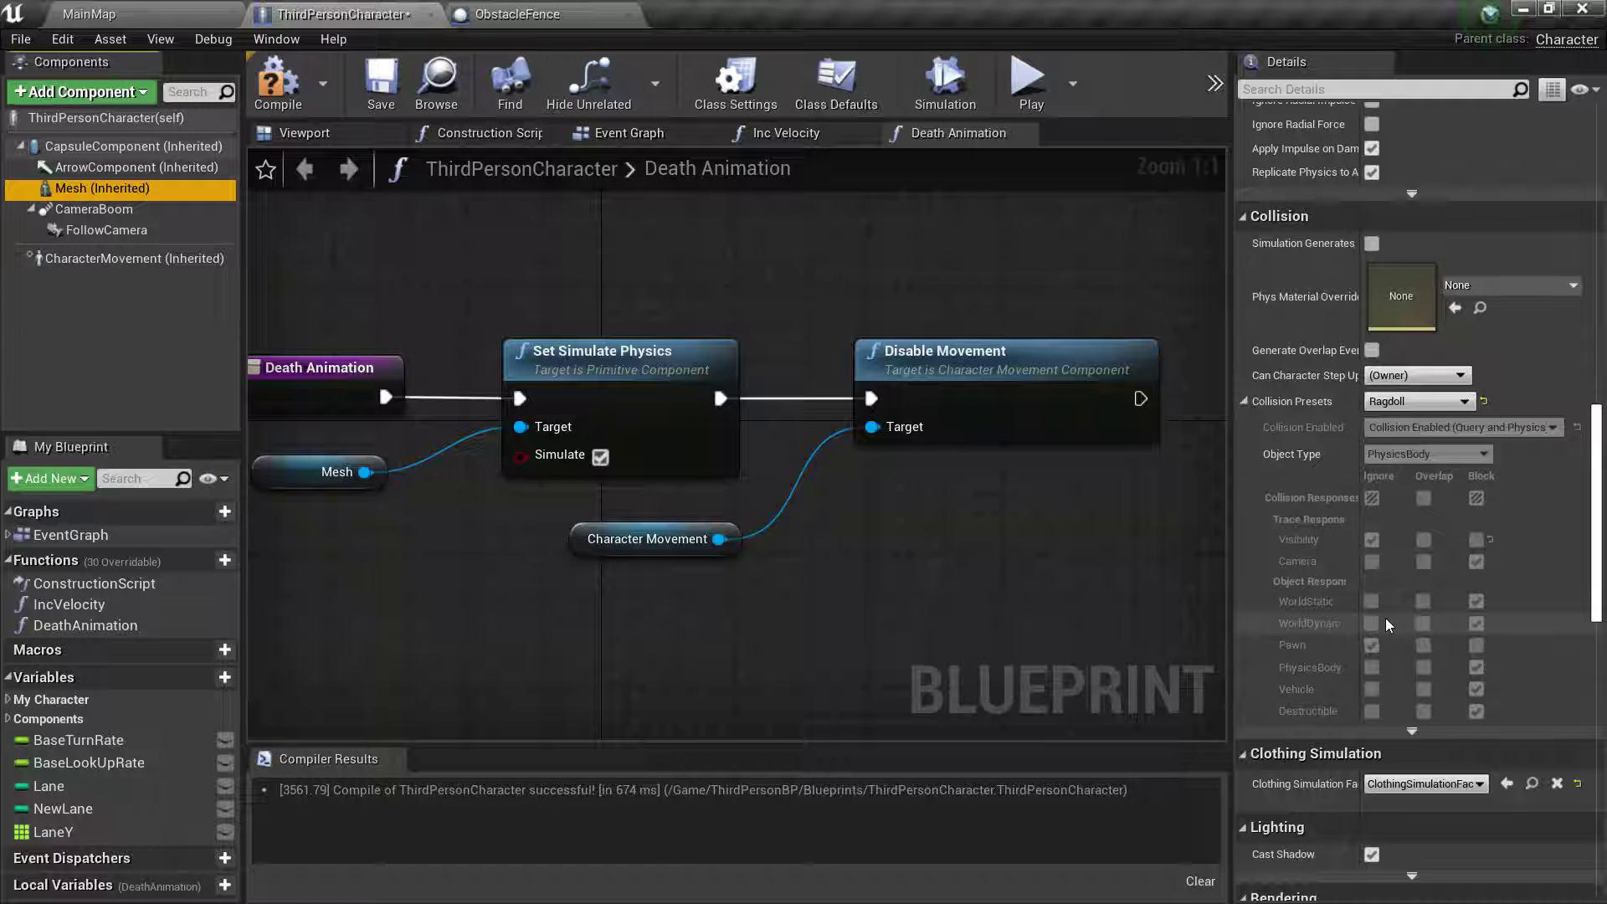
pyautogui.click(1023, 85)
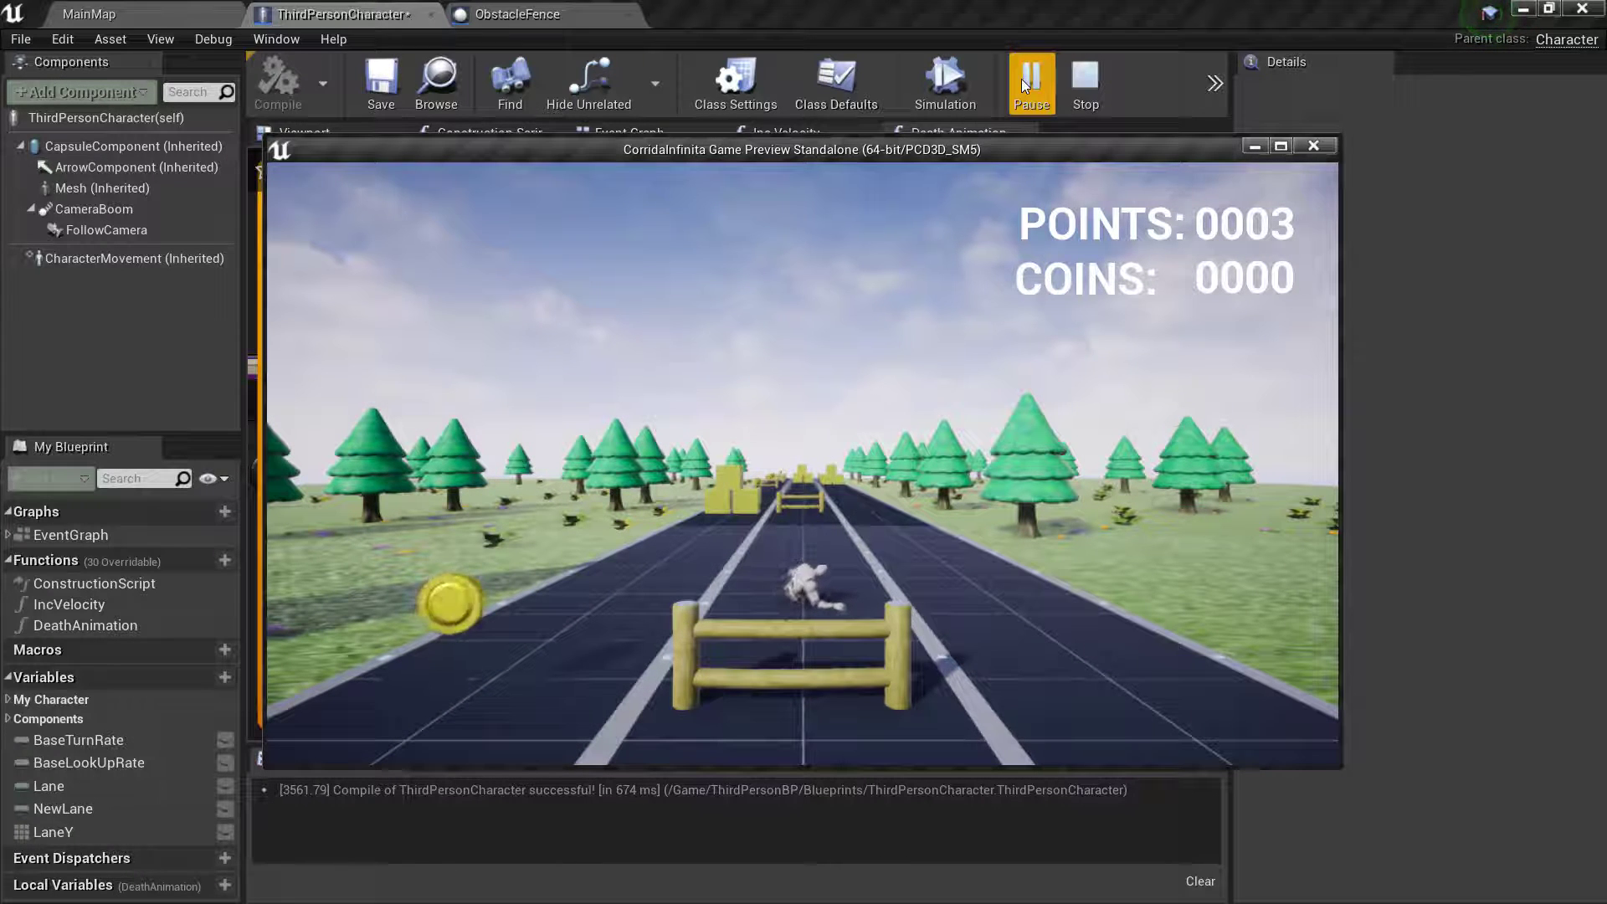
# - Rerun the playtest, steering the runner left into the crates until it collapses, then end it with Esc
pyautogui.click(1085, 88)
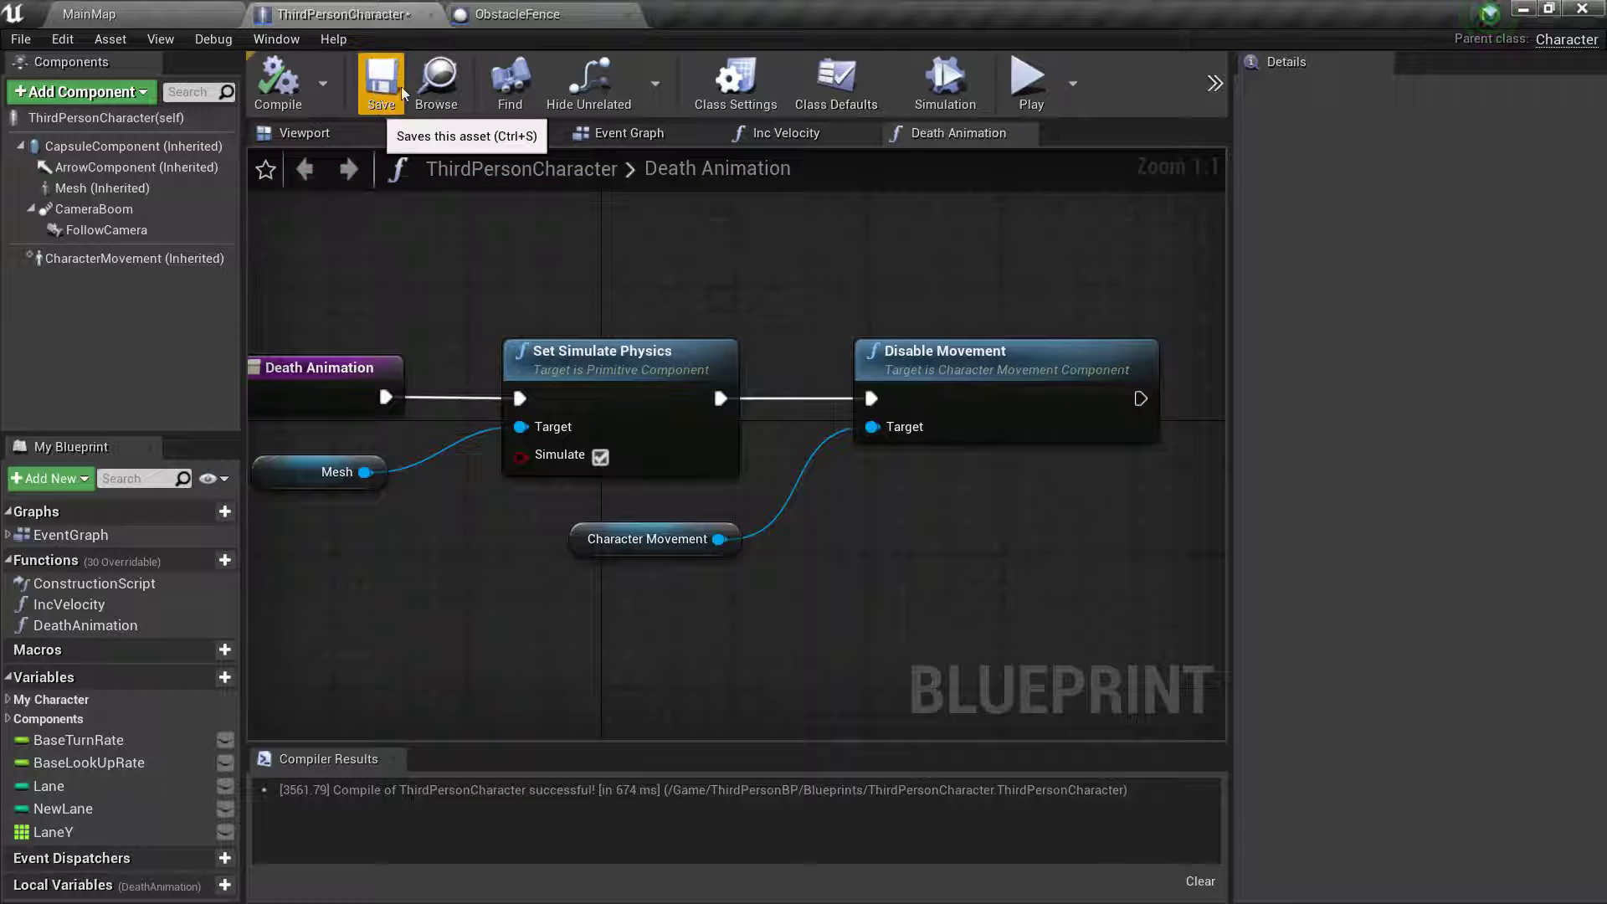
pyautogui.click(1034, 87)
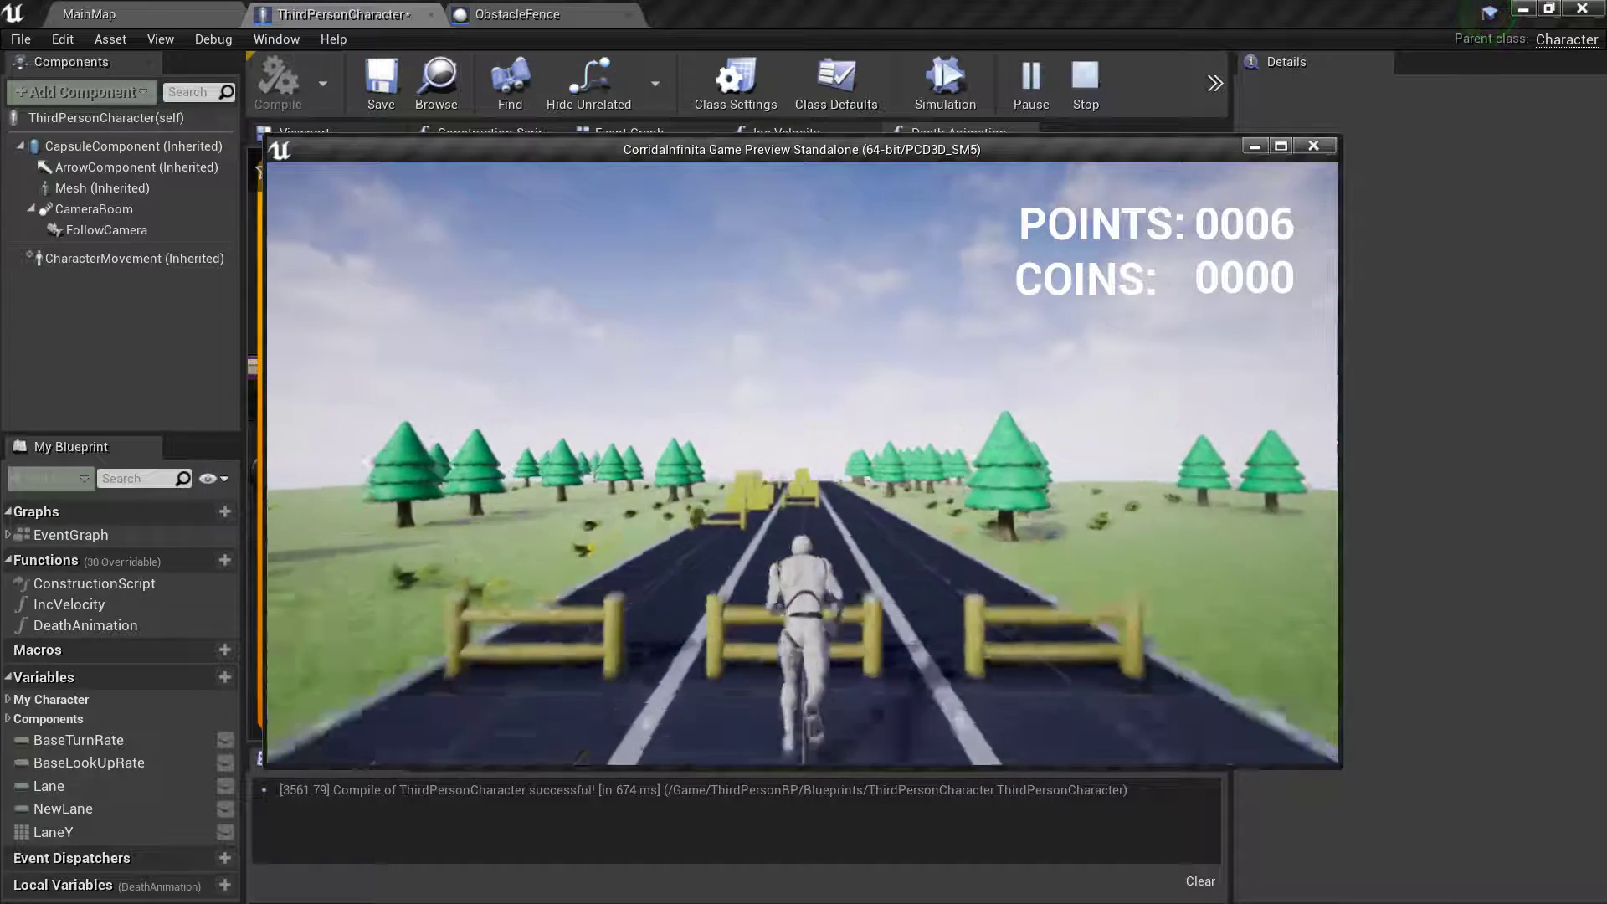
pyautogui.press('space')
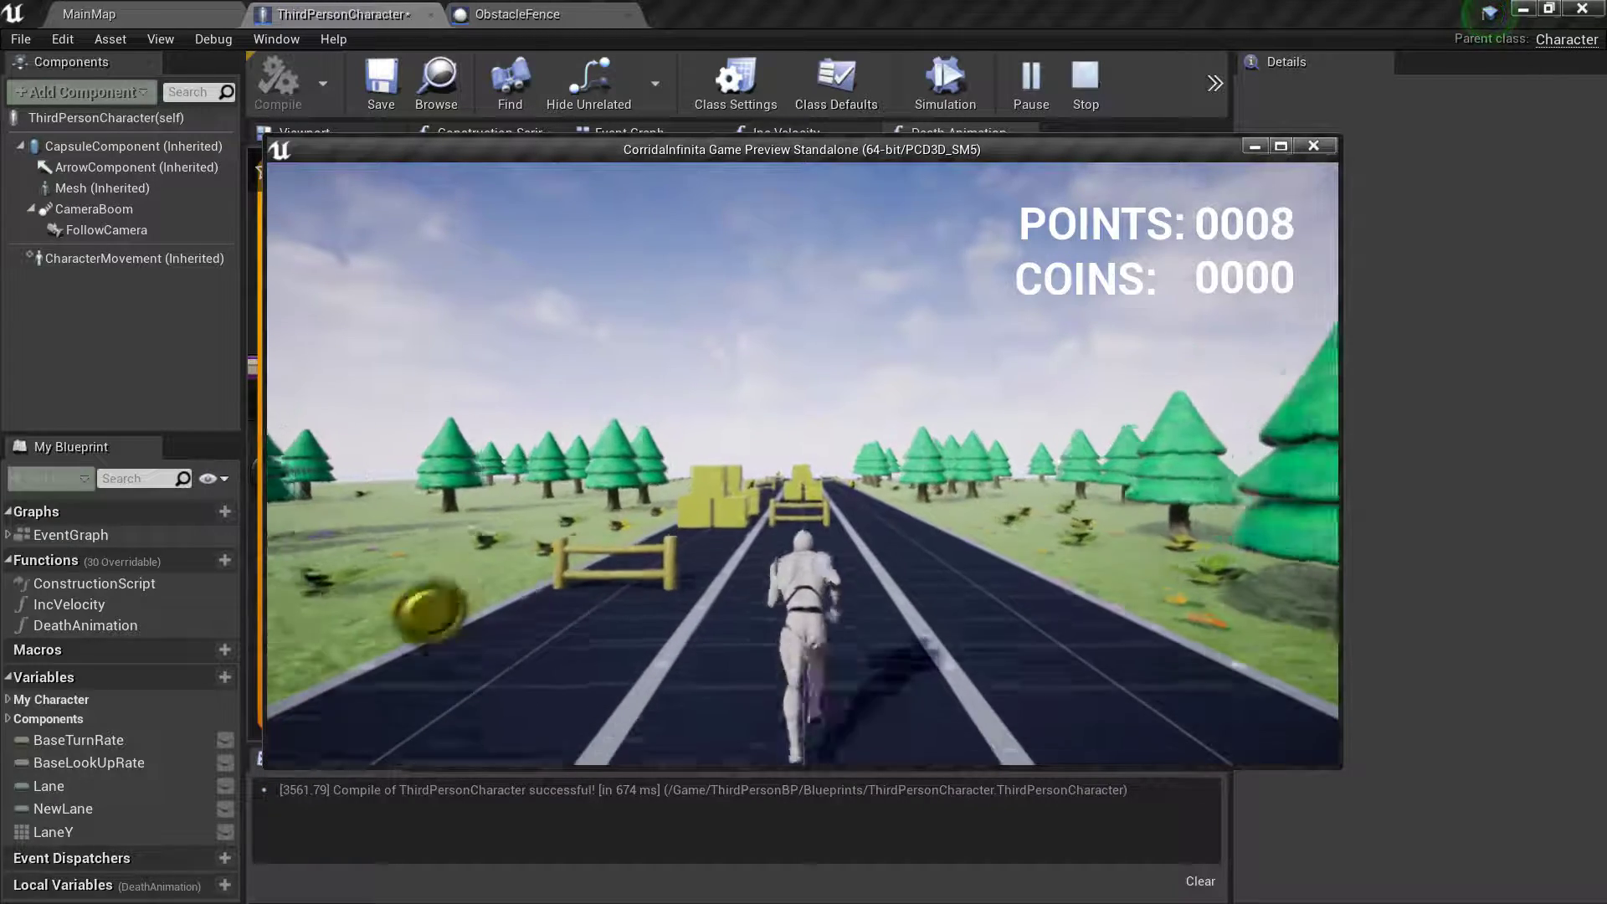
pyautogui.press('Left')
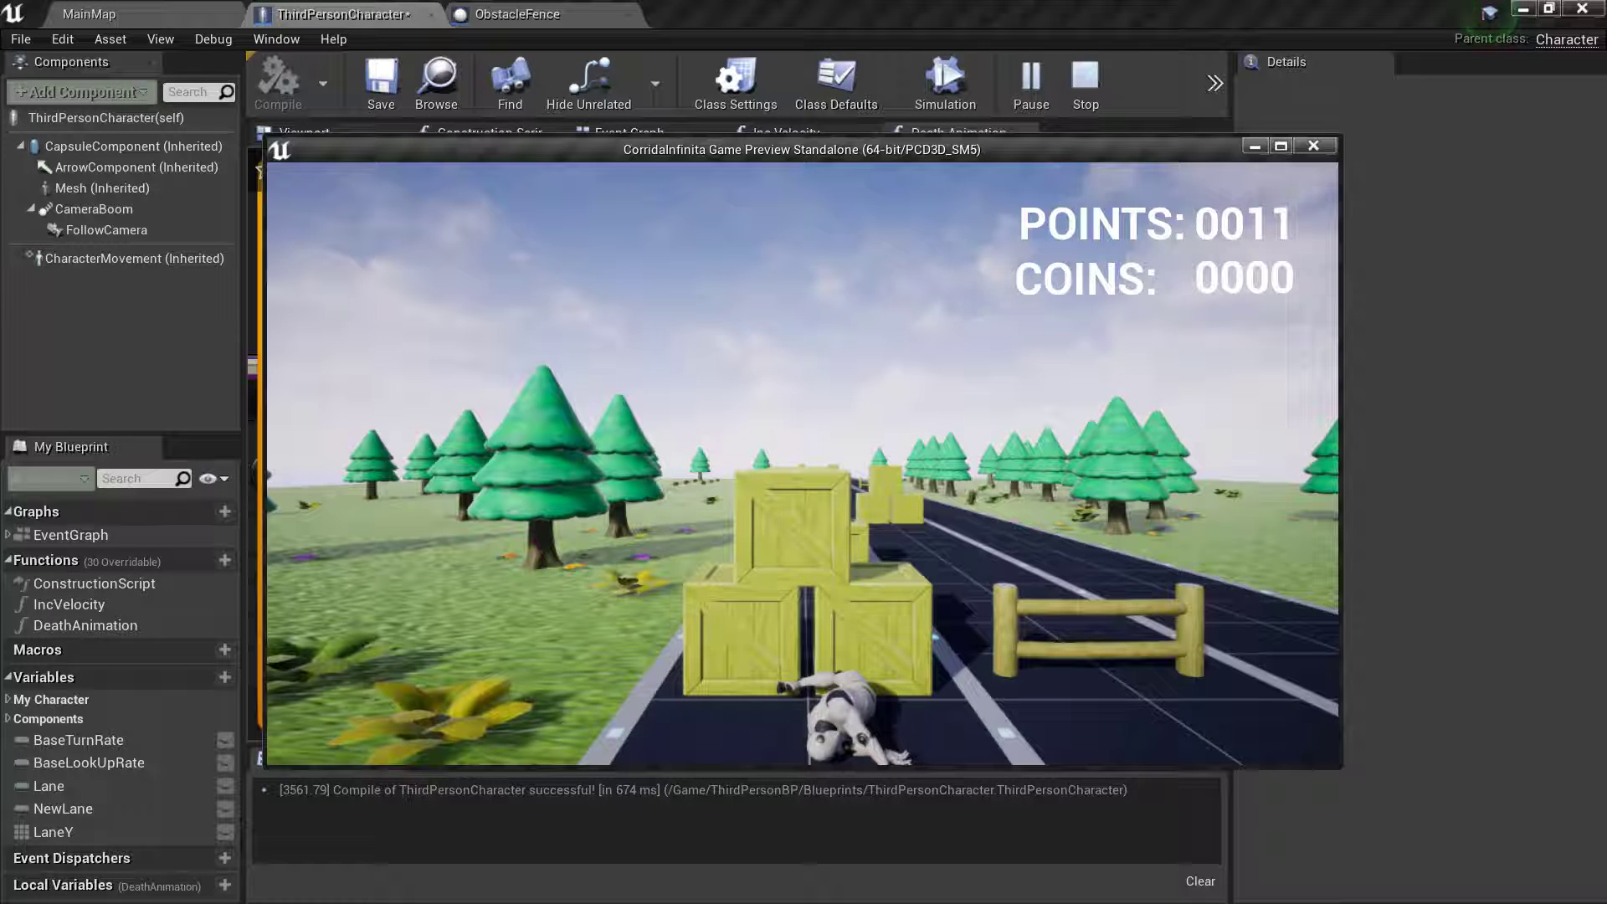
pyautogui.press('Escape')
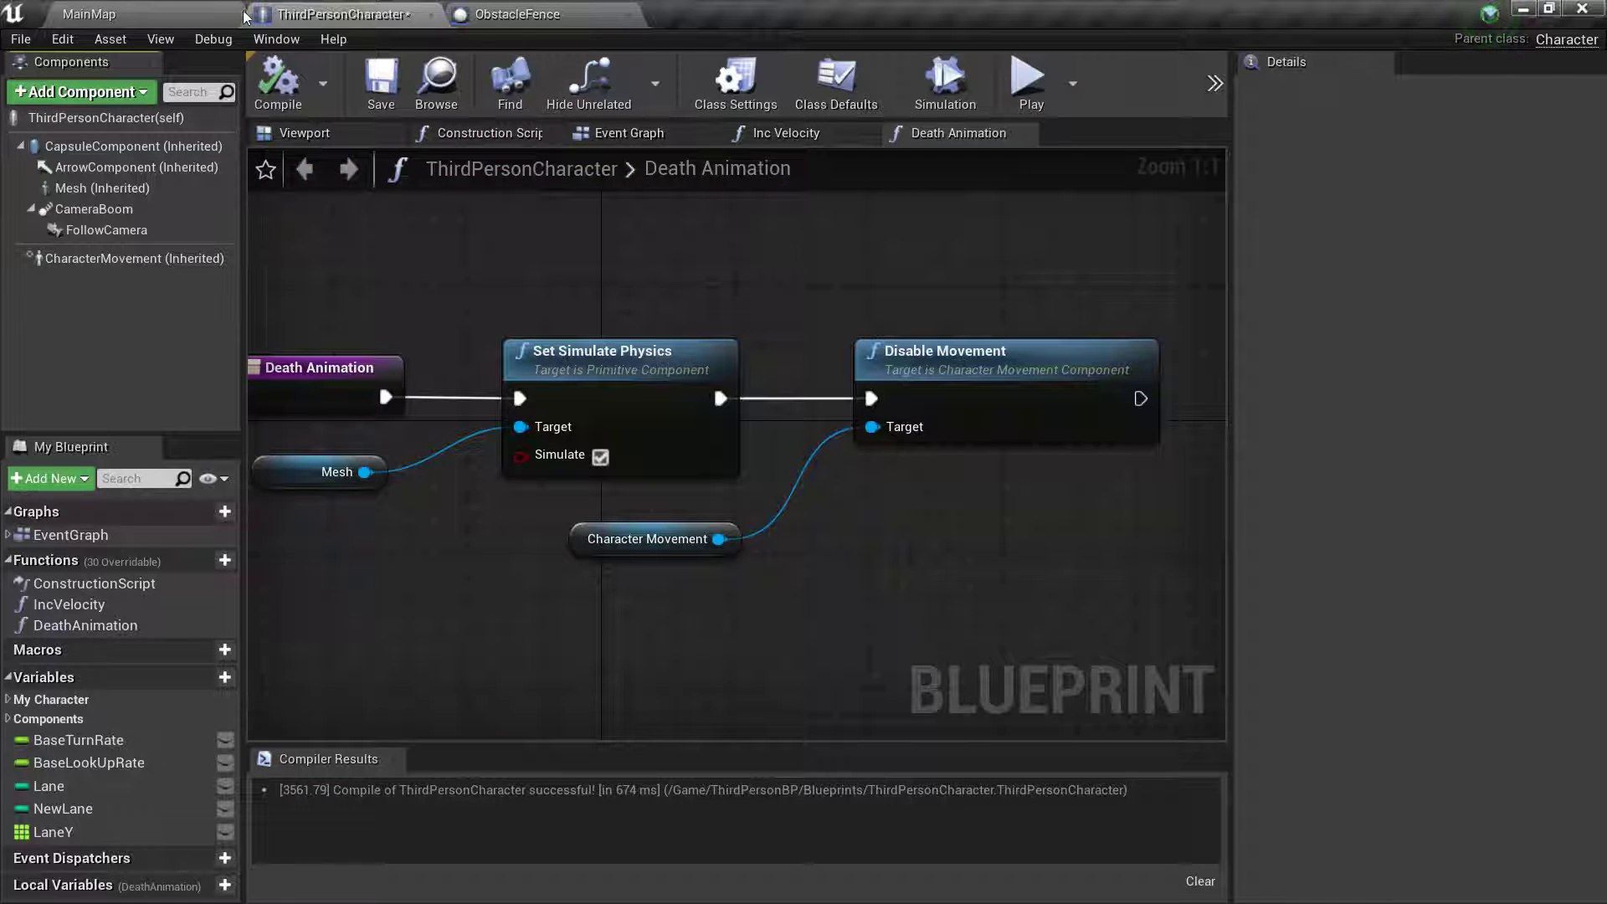
# - Add a node after Disable Movement by searching 'inp' to insert Disable Input
pyautogui.click(100, 191)
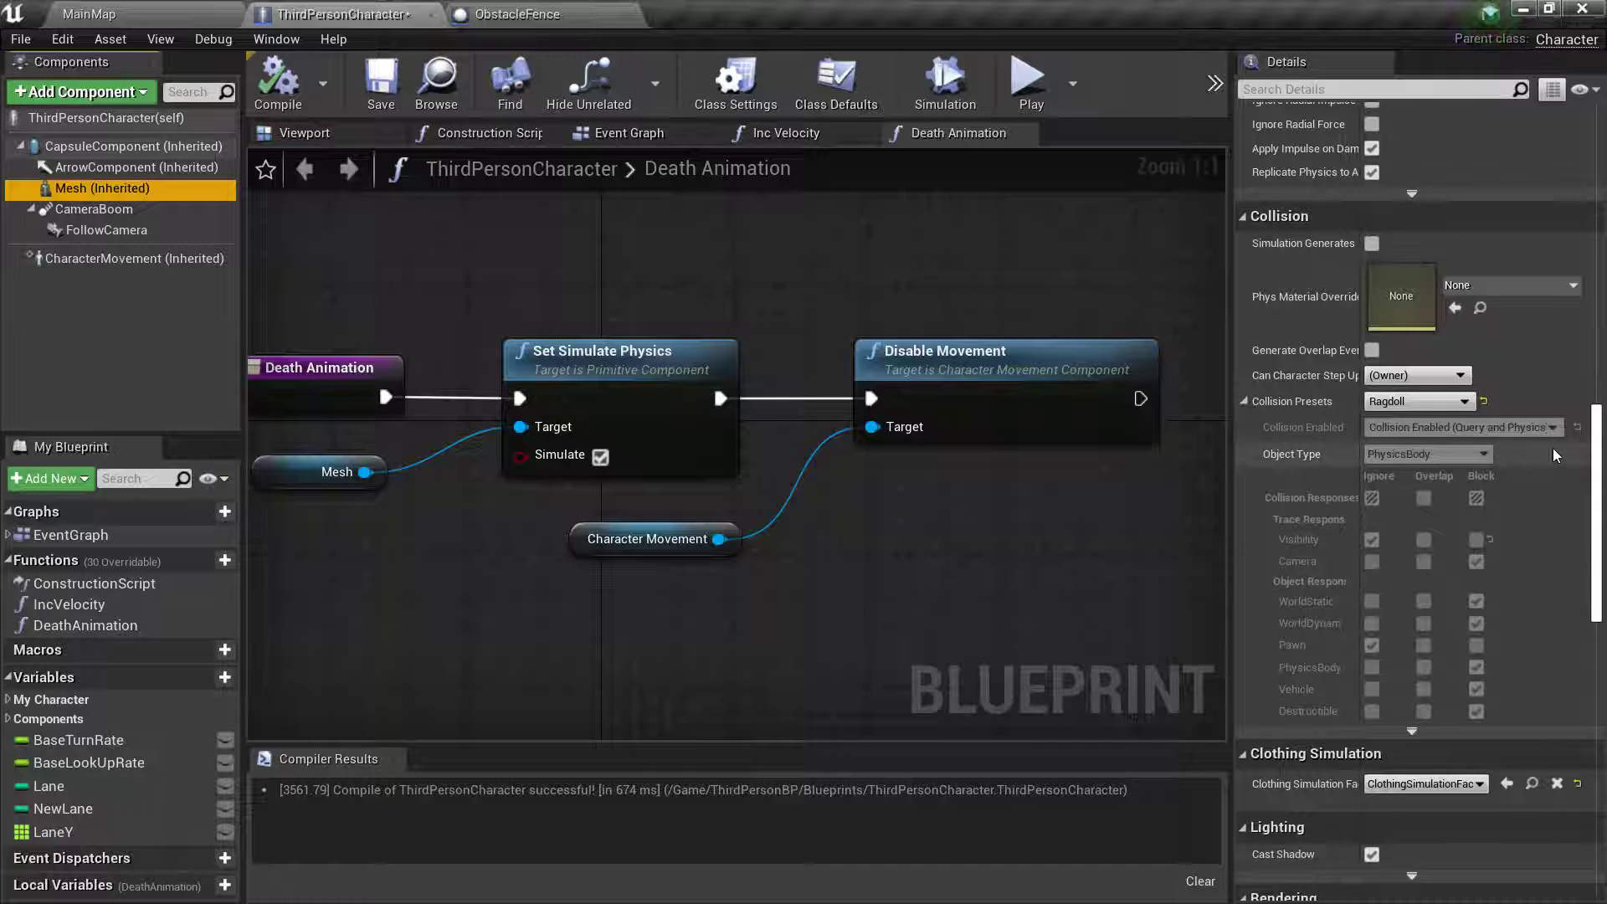
pyautogui.scroll(-3, 1554, 455)
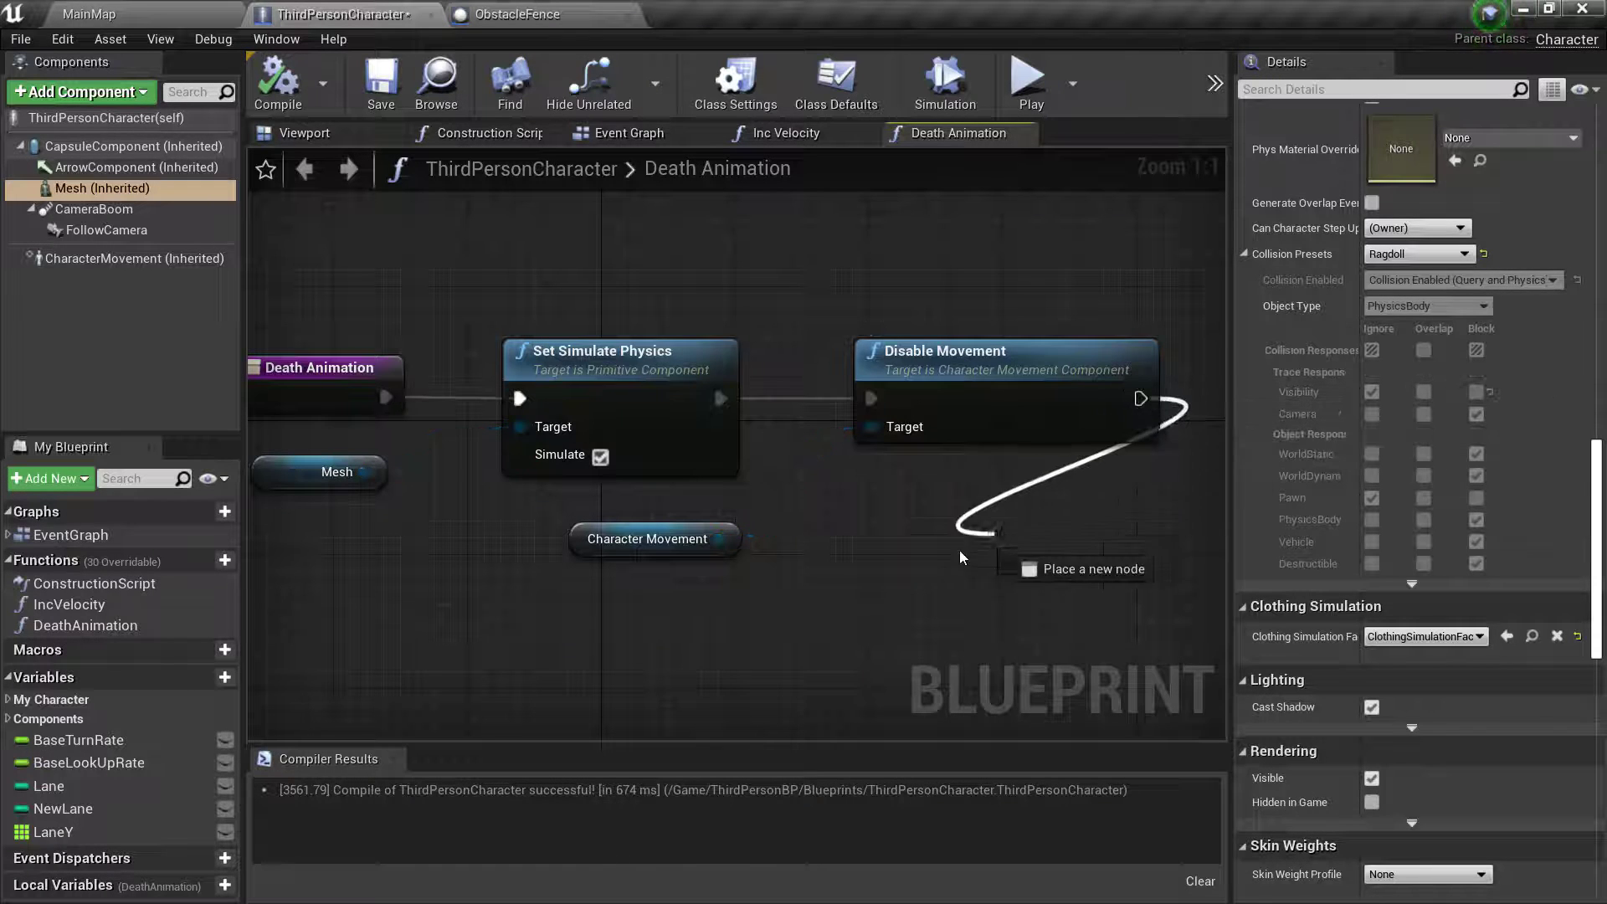
pyautogui.moveTo(1139, 398); pyautogui.dragTo(921, 586)
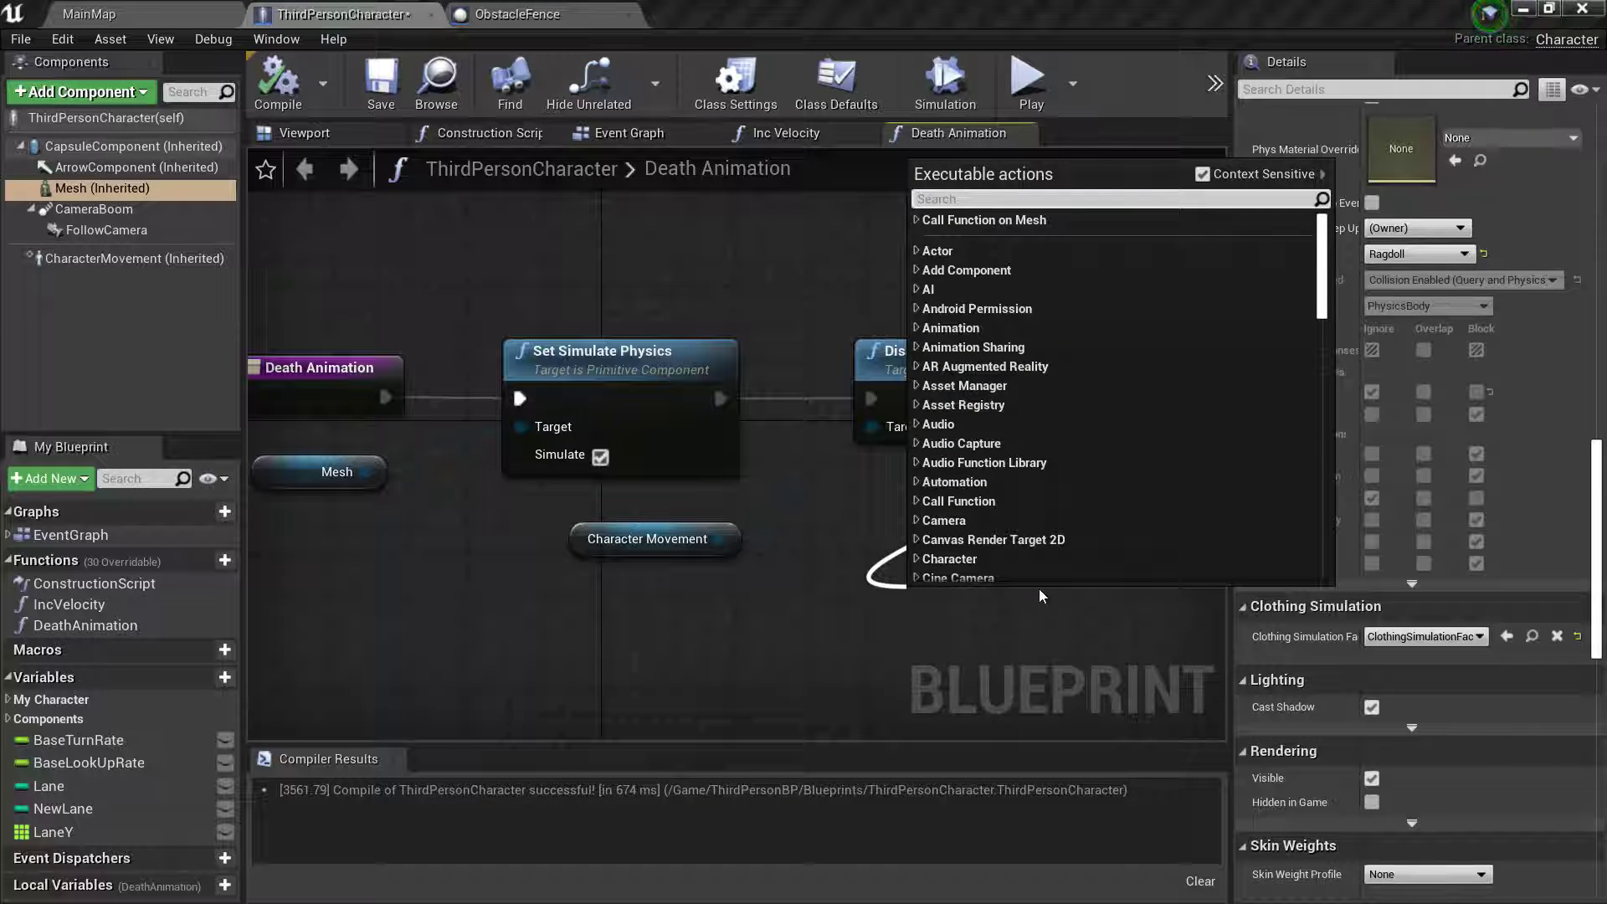
pyautogui.write('inp')
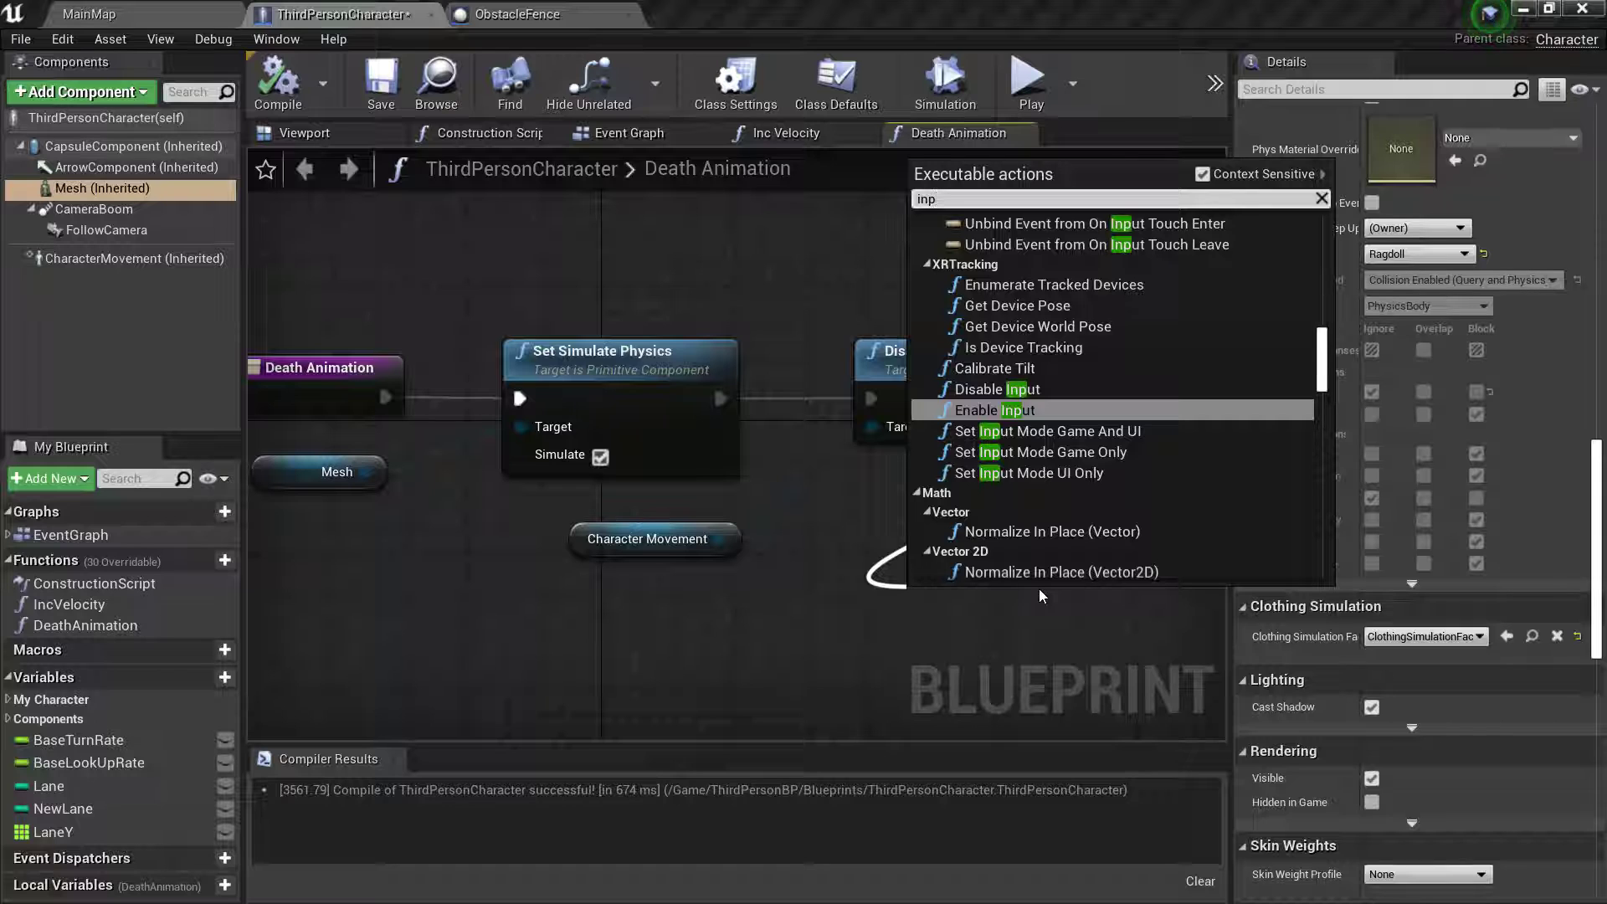
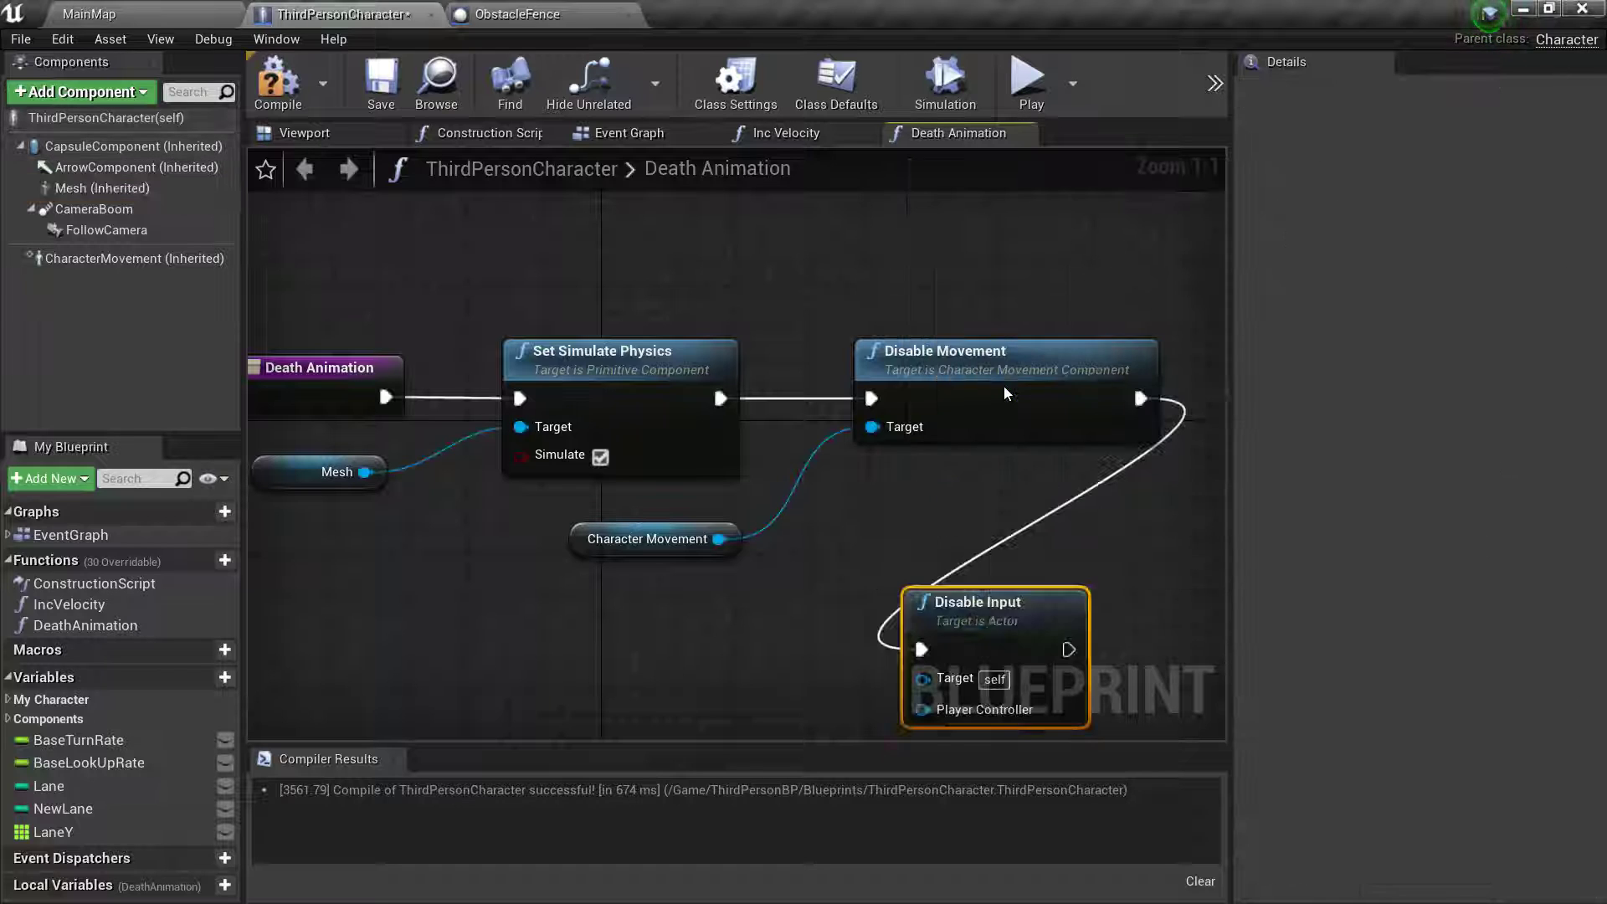
# - Move Disable Input beneath Disable Movement, save the character blueprint, and launch the standalone game preview
pyautogui.moveTo(1002, 627); pyautogui.dragTo(1018, 560)
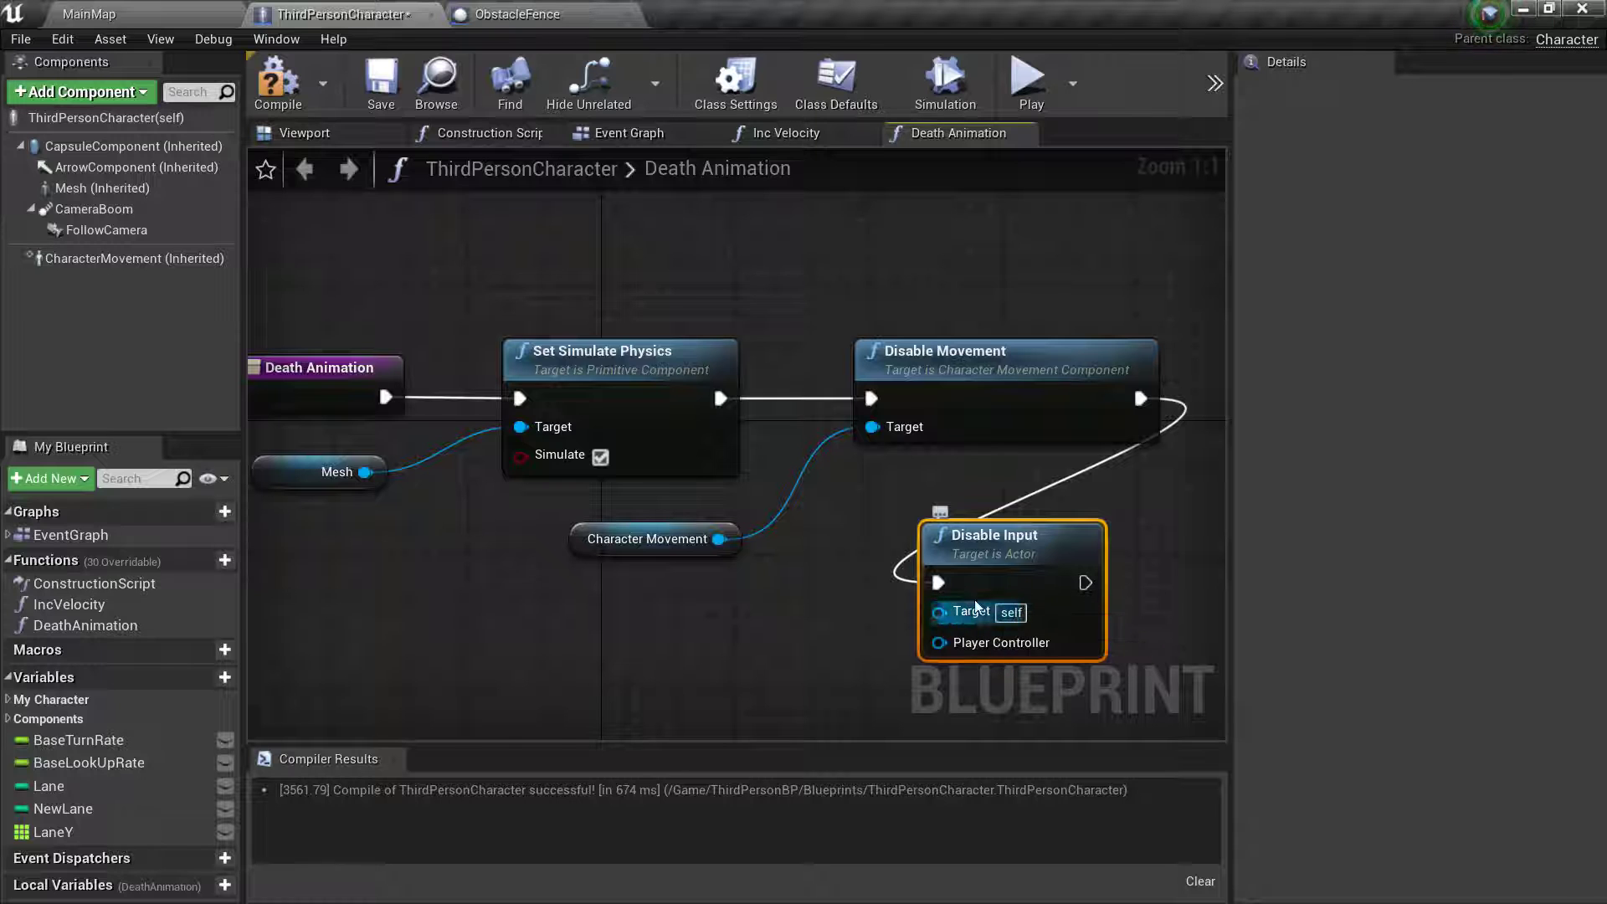
pyautogui.click(381, 83)
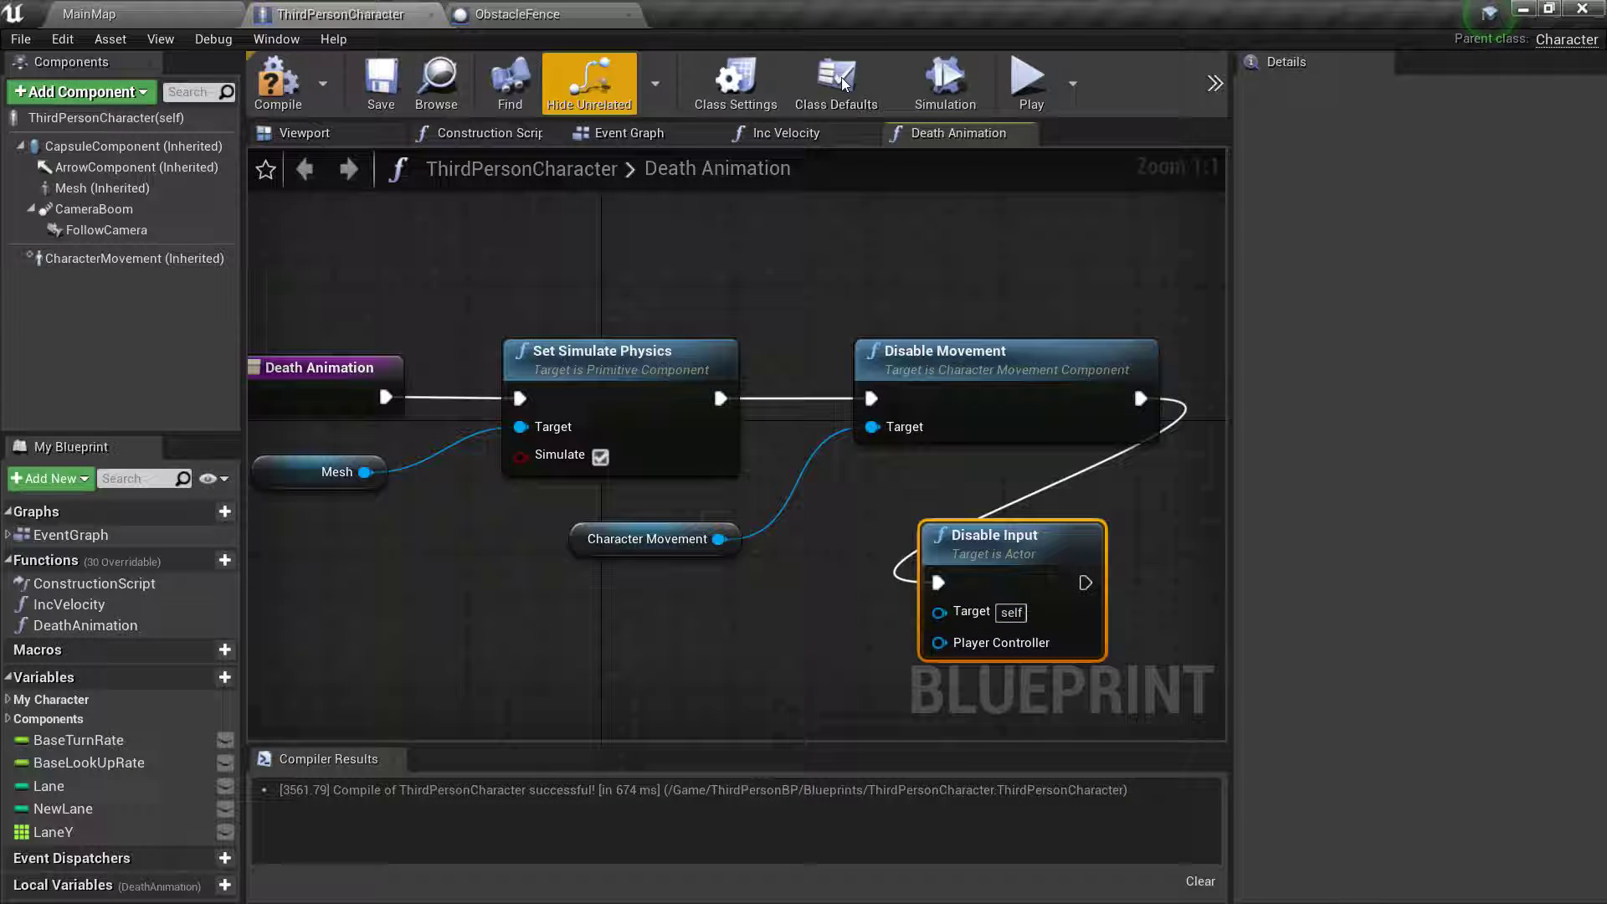
pyautogui.click(1035, 83)
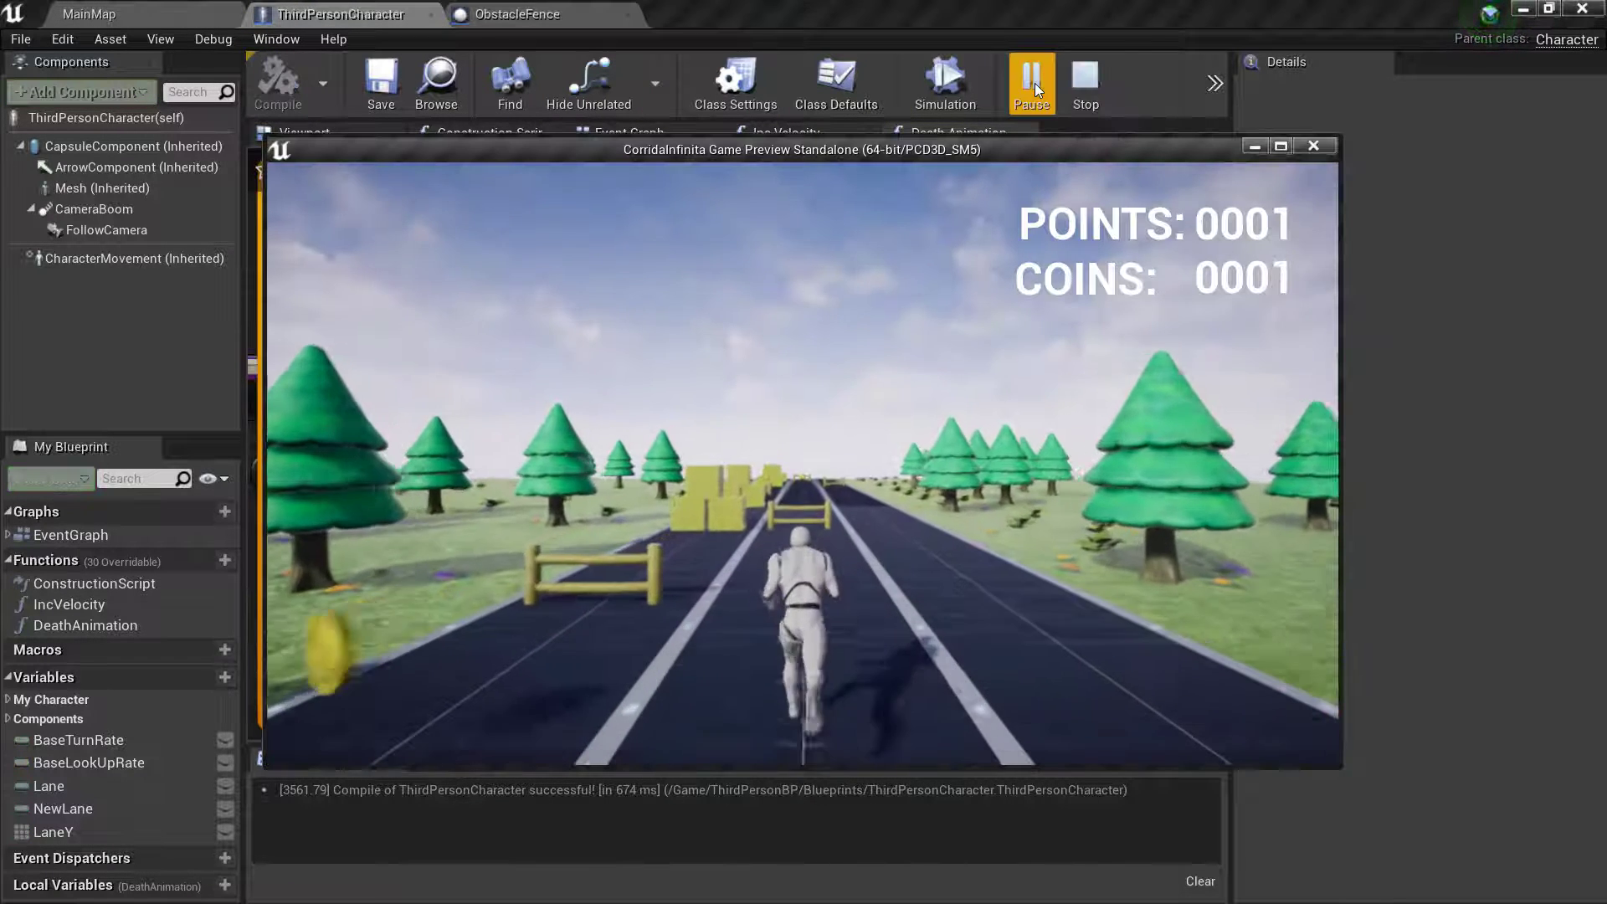